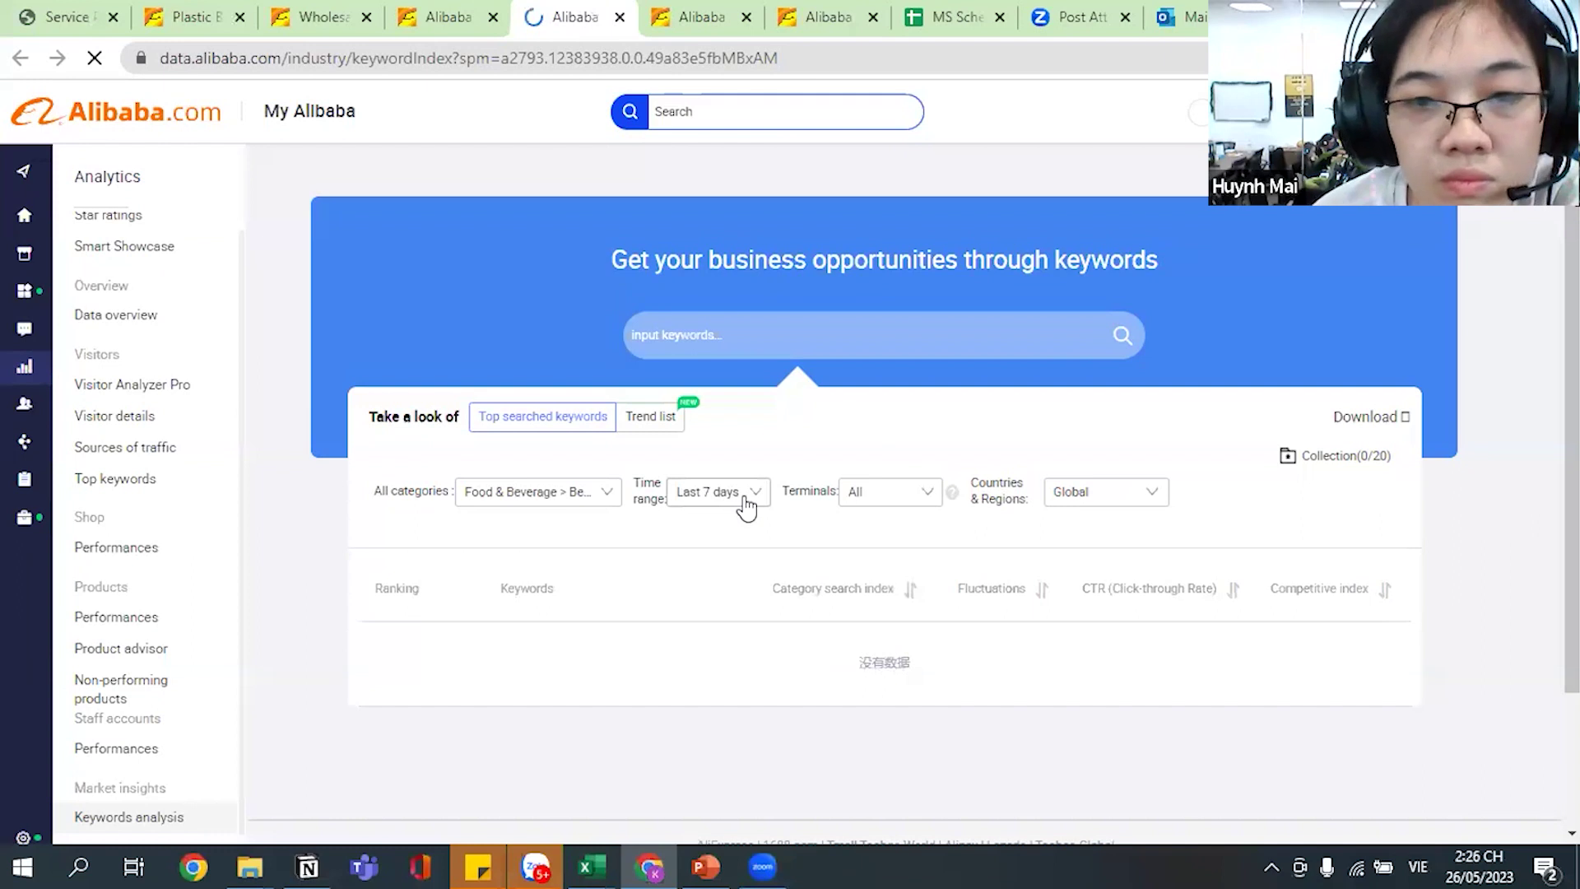
# Set the time range of the top searched keywords to Last 30 days and look through the ranked keywords.
pyautogui.click(746, 508)
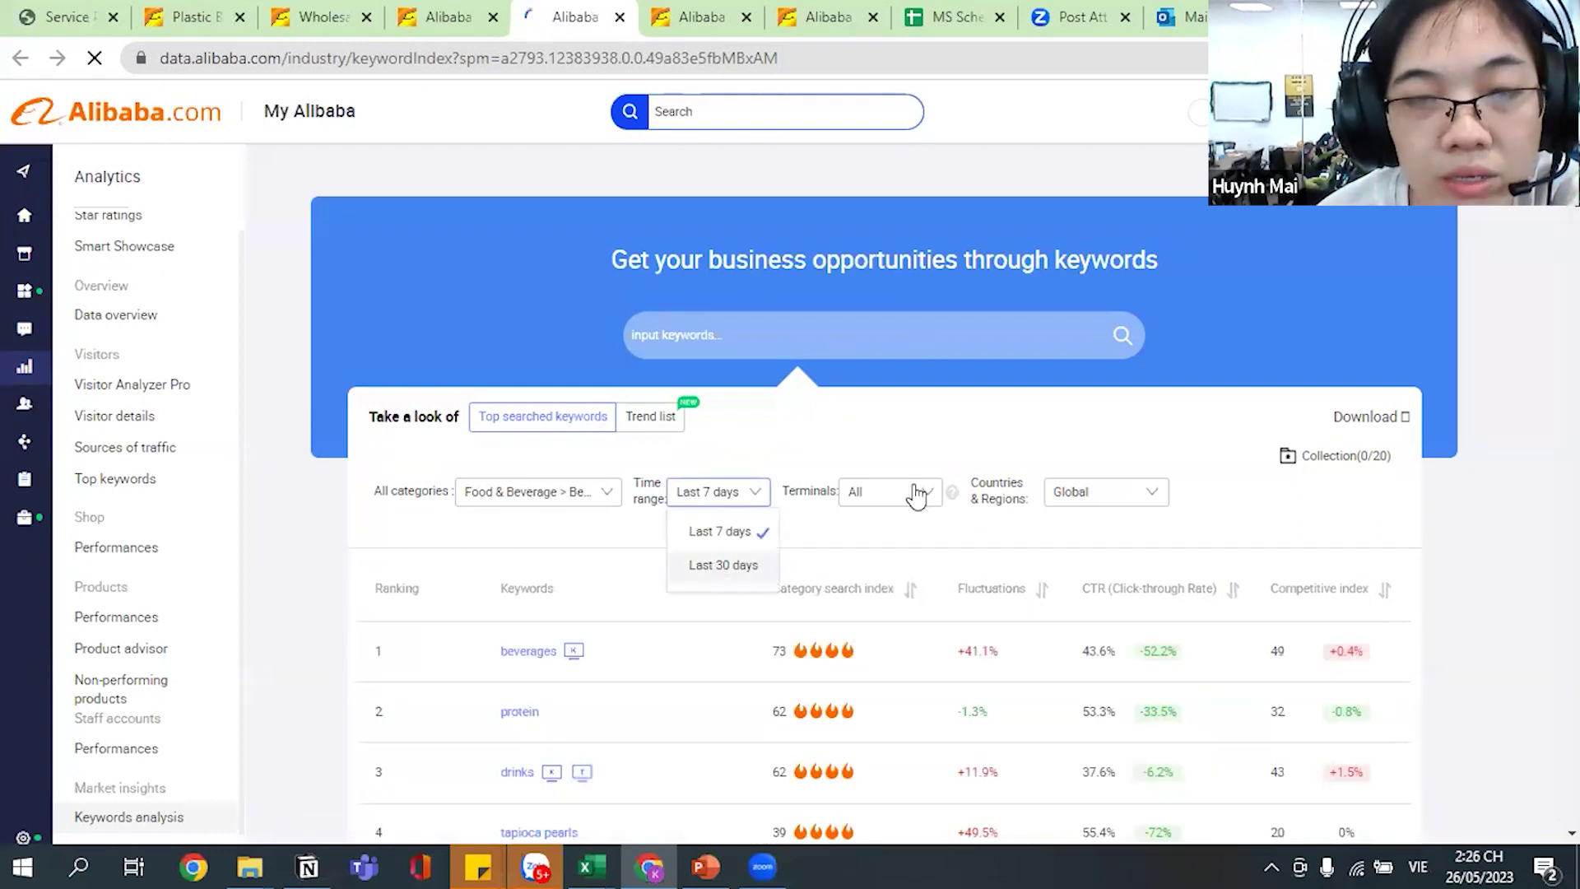
pyautogui.scroll(-4, 913, 494)
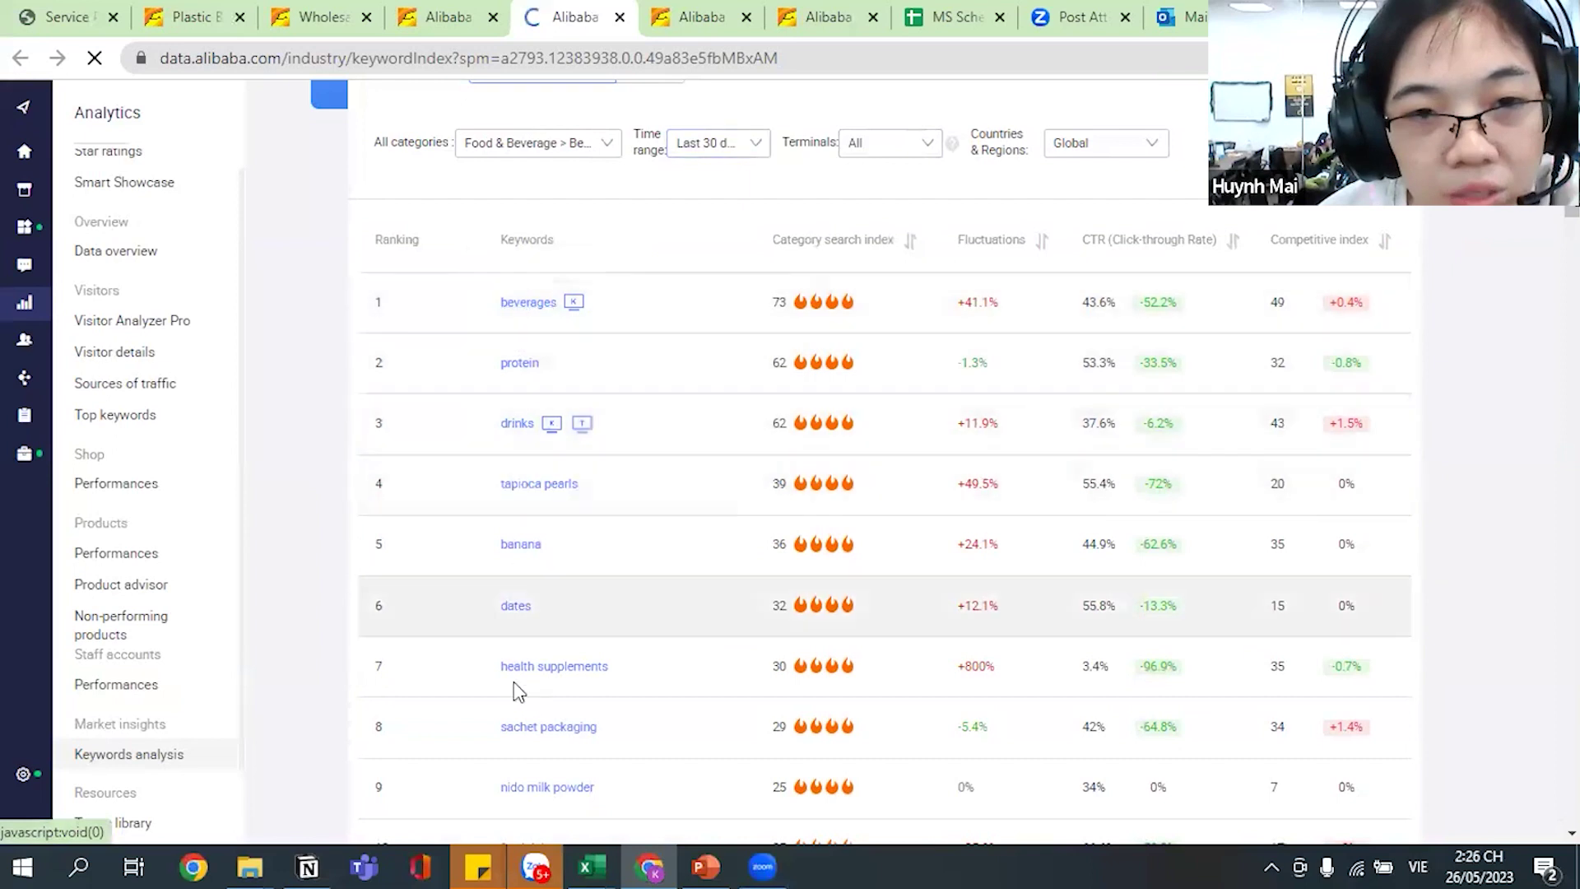
pyautogui.scroll(-1, 572, 551)
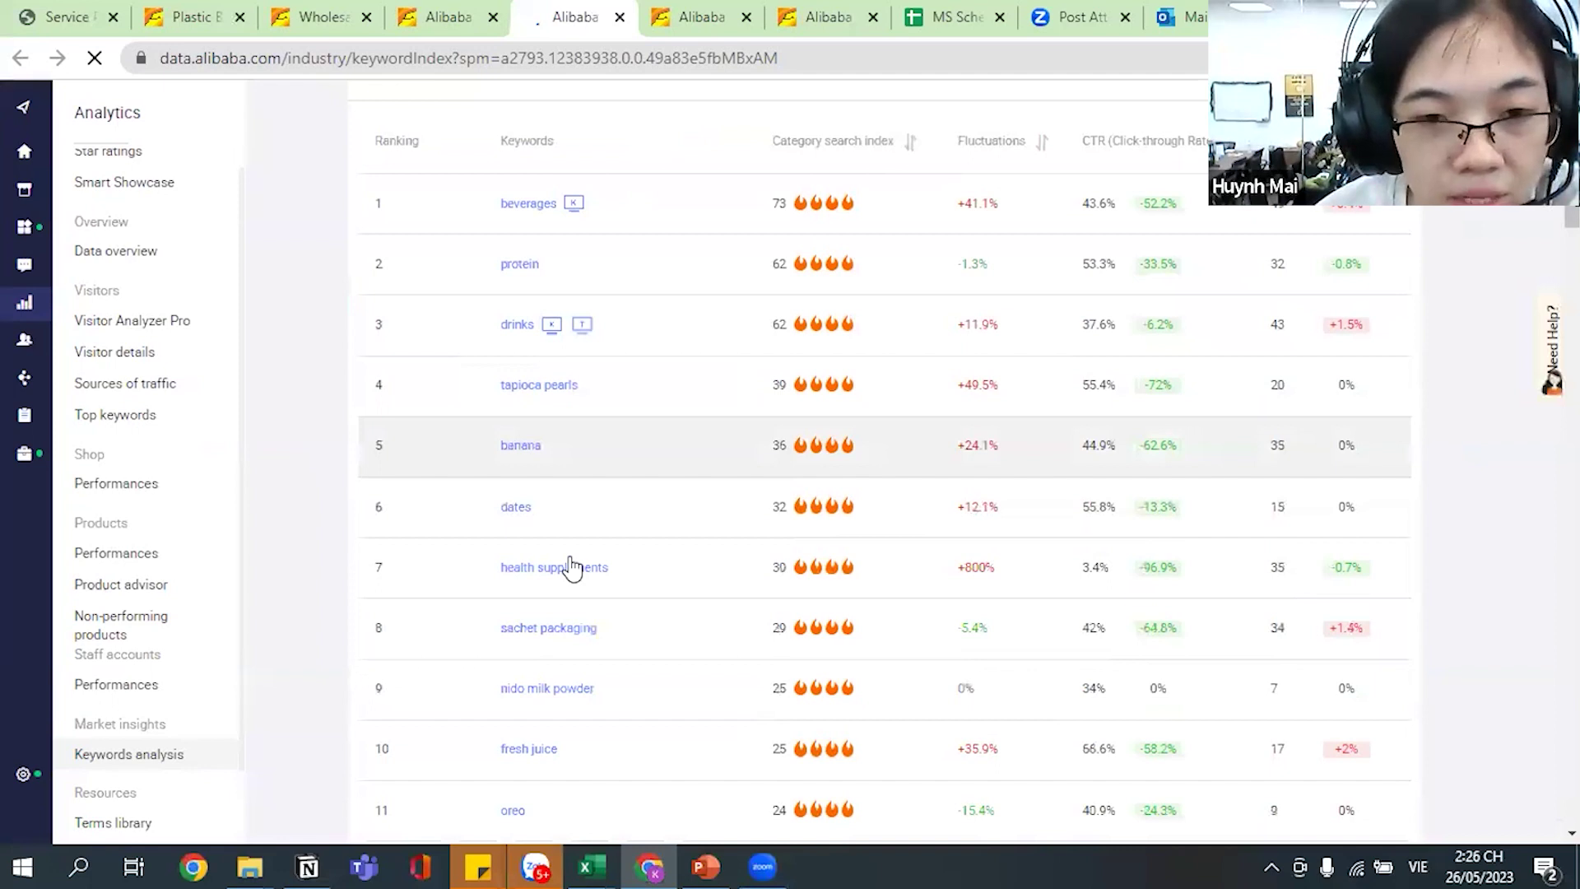
pyautogui.scroll(-2, 571, 567)
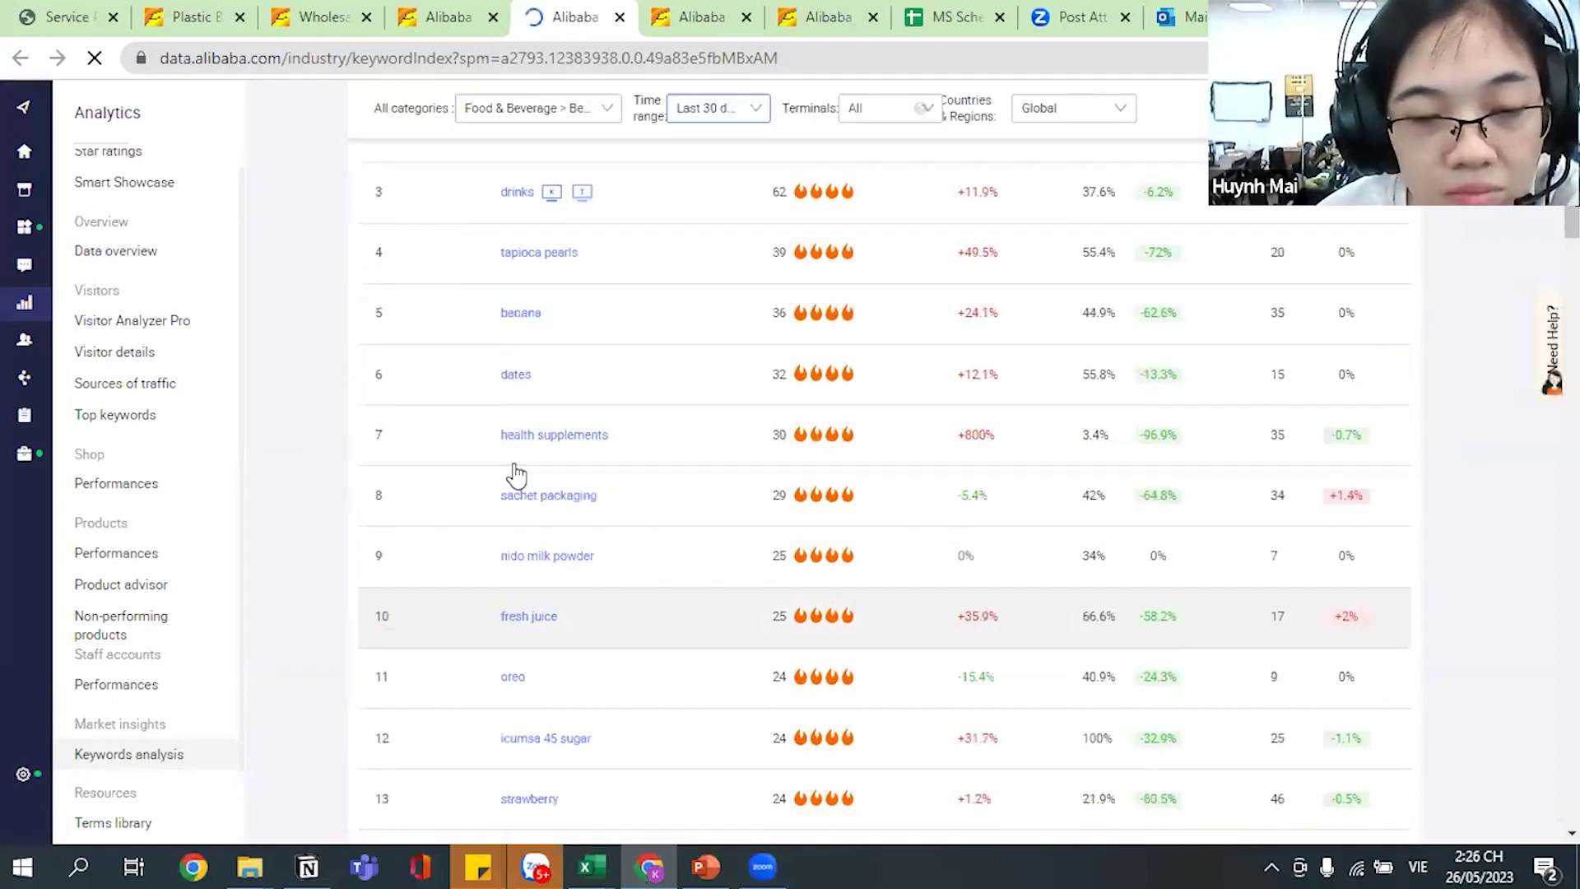
pyautogui.scroll(4, 526, 475)
pyautogui.scroll(-1, 536, 475)
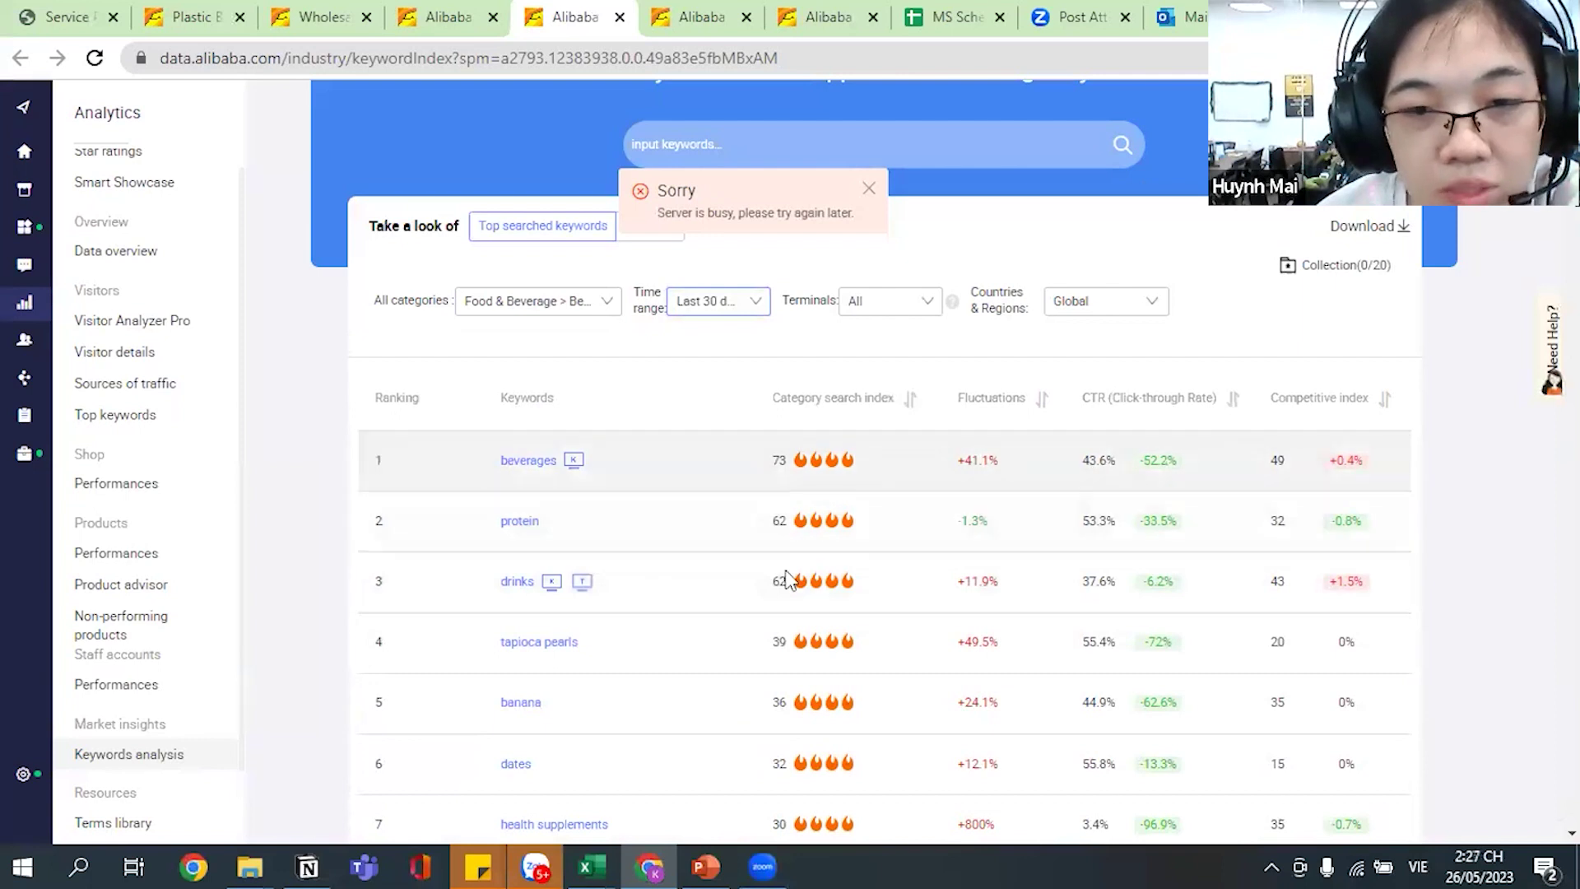
pyautogui.scroll(-1, 790, 568)
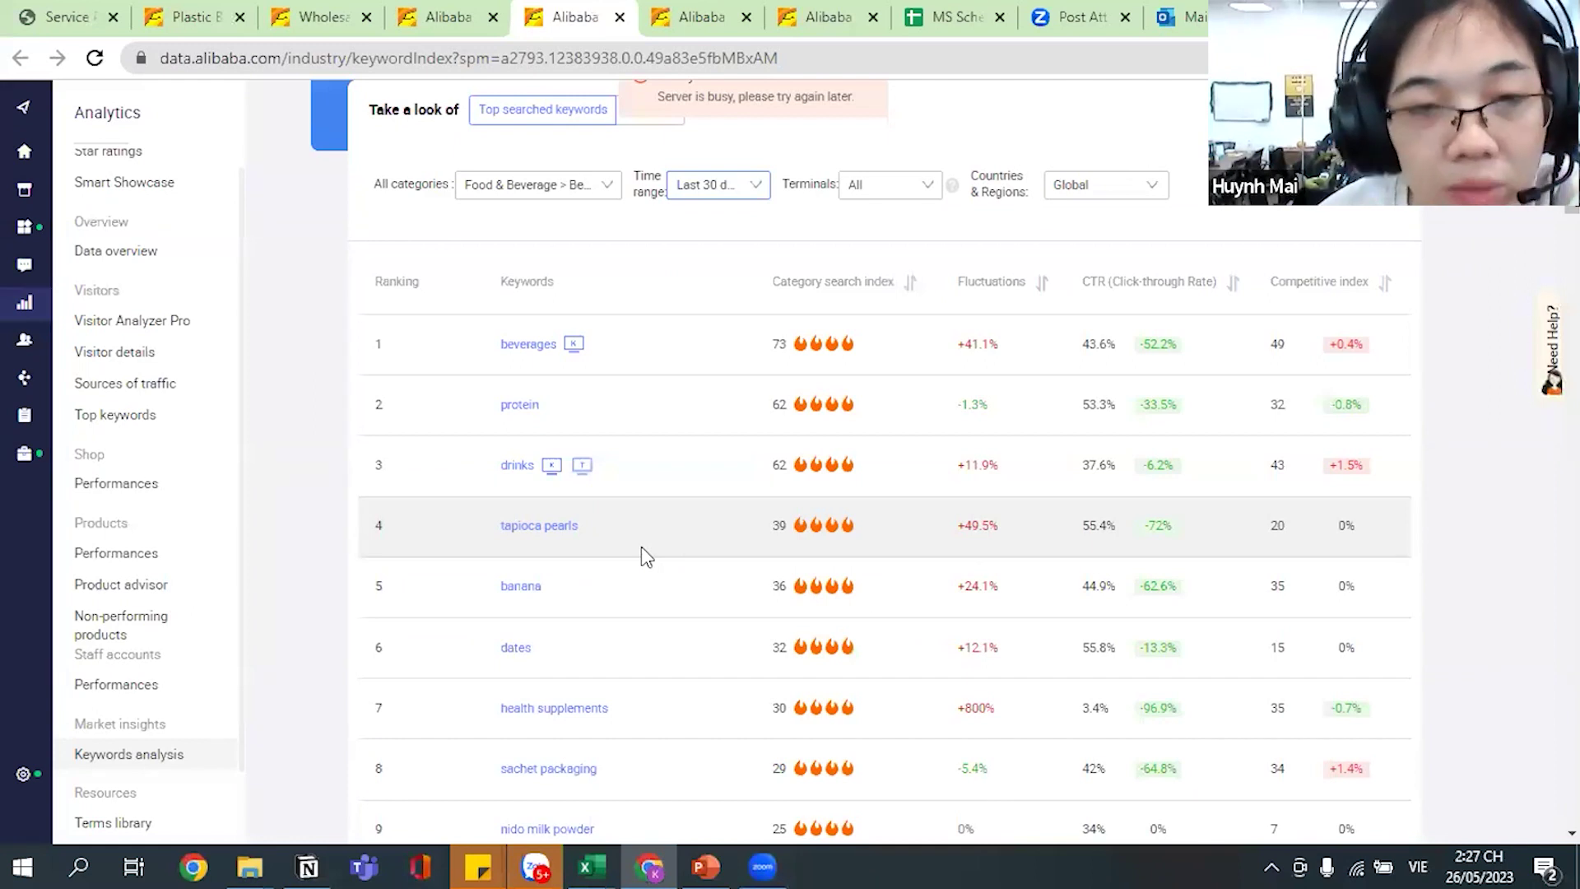
pyautogui.scroll(1, 646, 557)
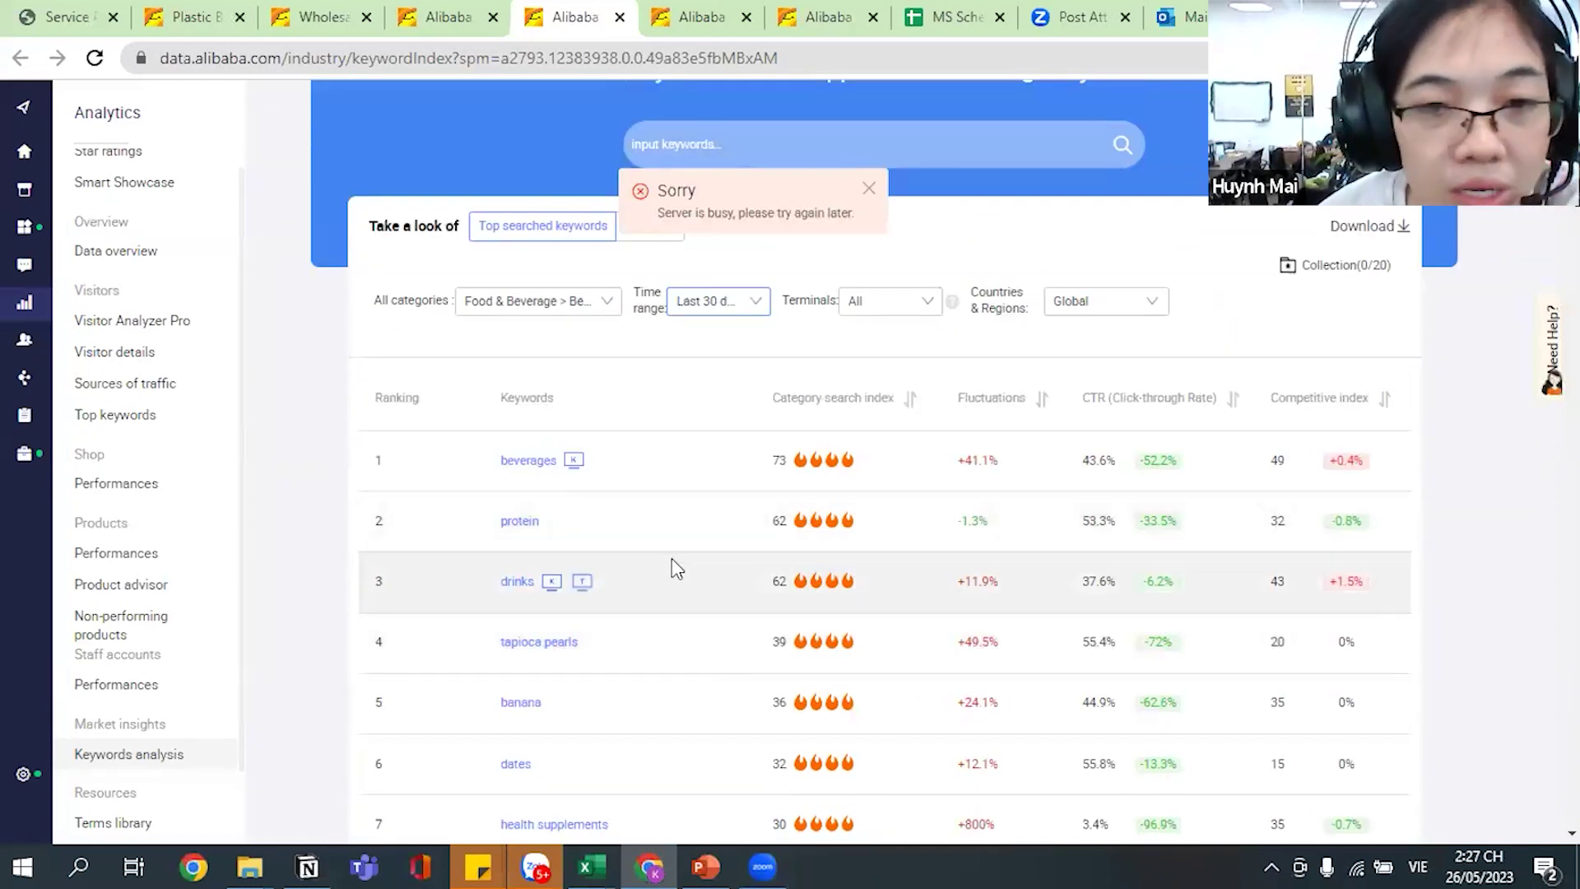
pyautogui.scroll(2, 749, 352)
# Search the keyword analysis tool for "cordyceps military".
pyautogui.click(748, 323)
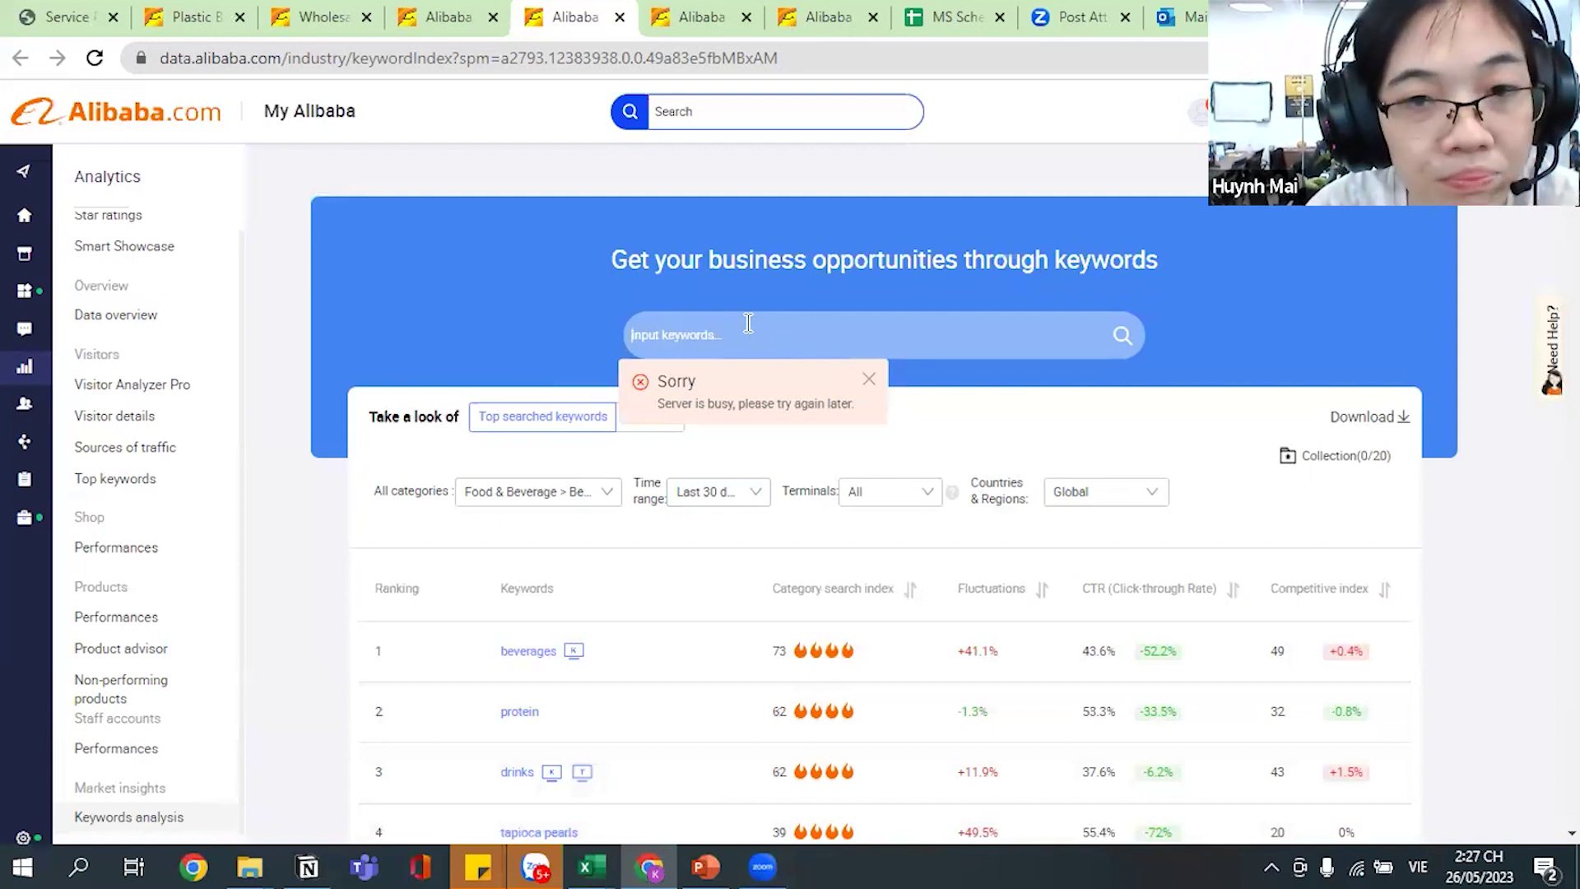
pyautogui.write('co')
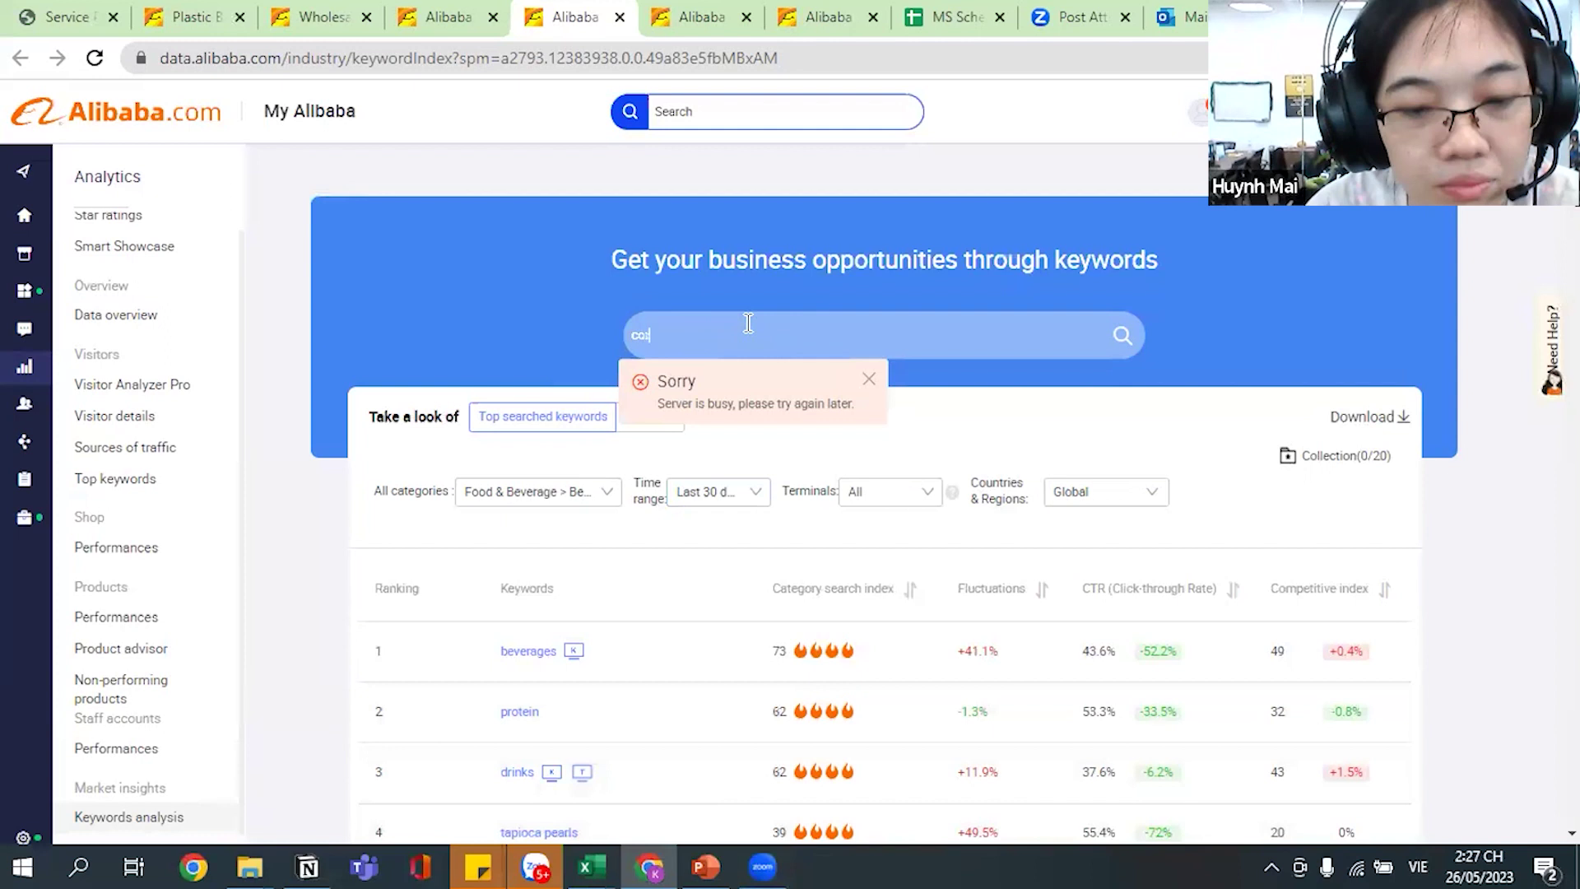
pyautogui.write('rdyceps m')
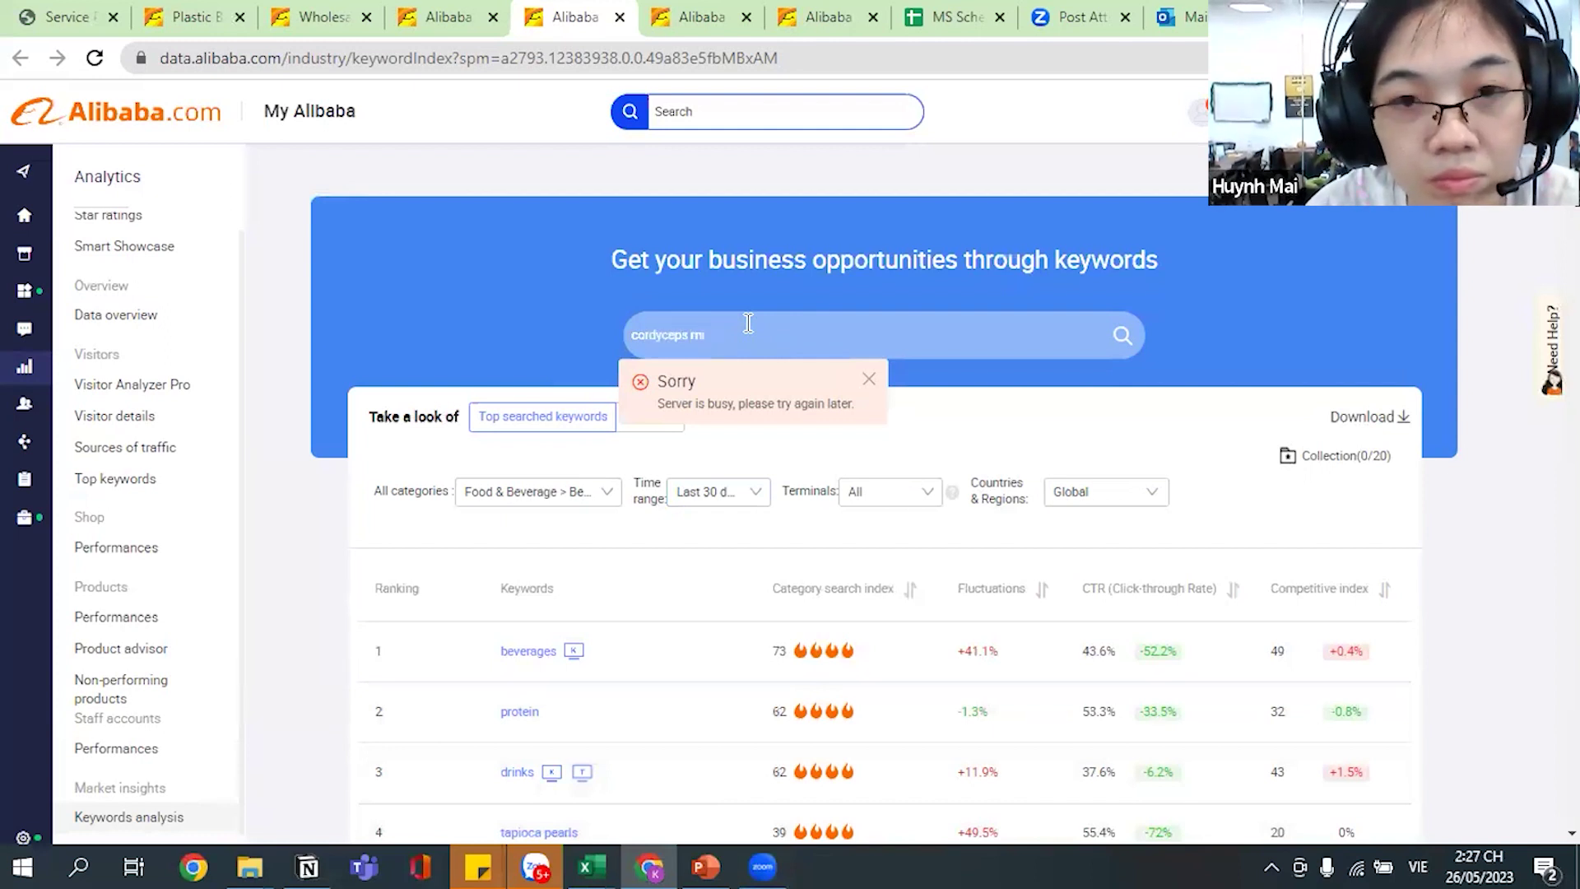
pyautogui.write('ilitary')
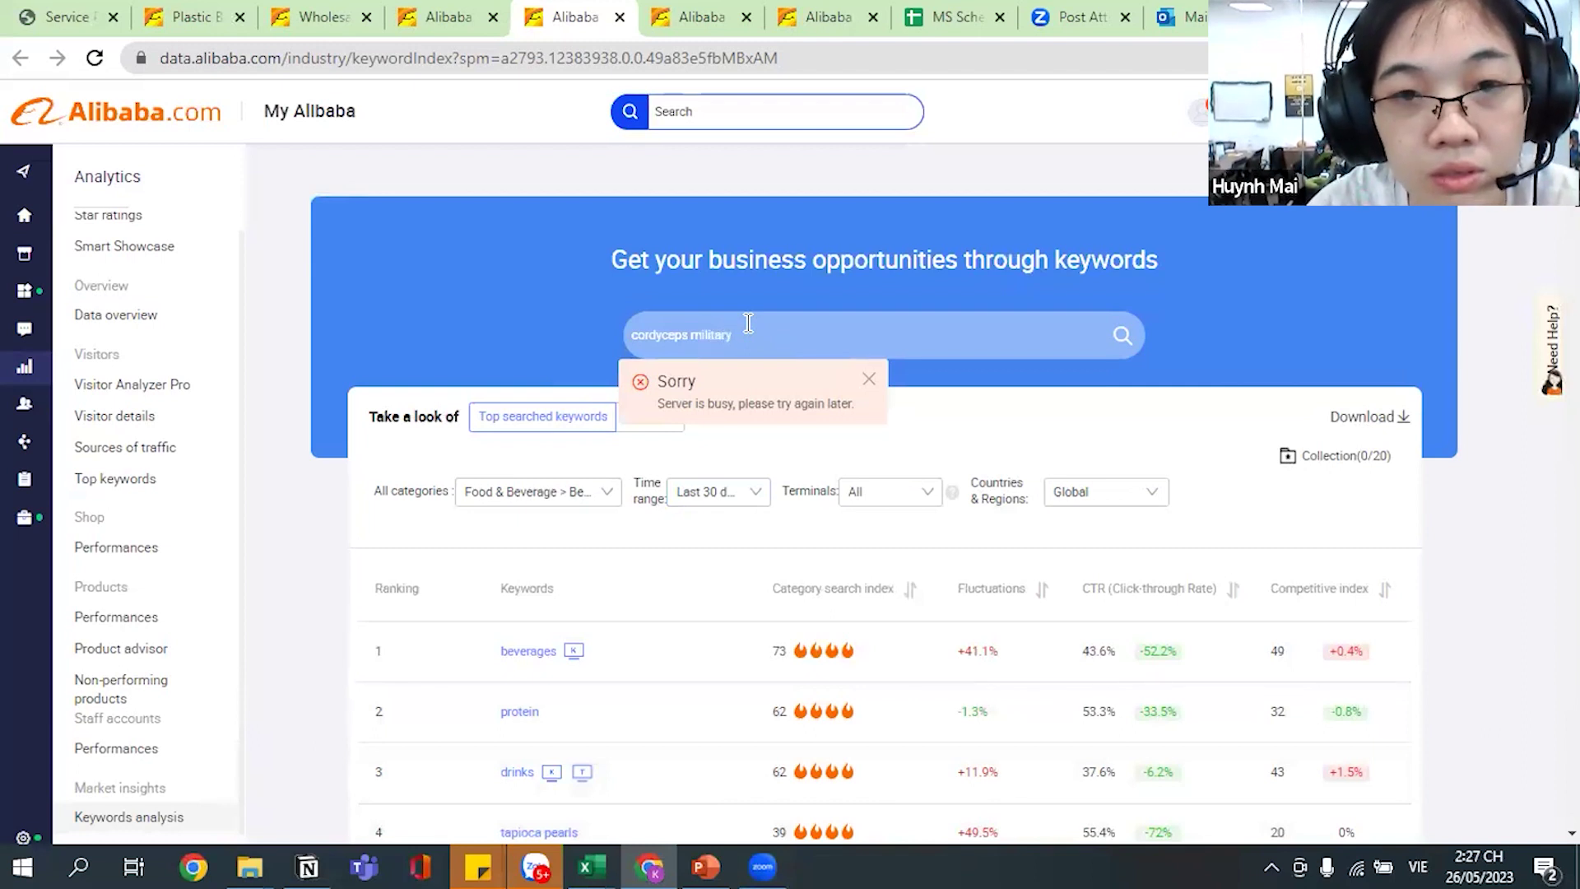
pyautogui.press('Return')
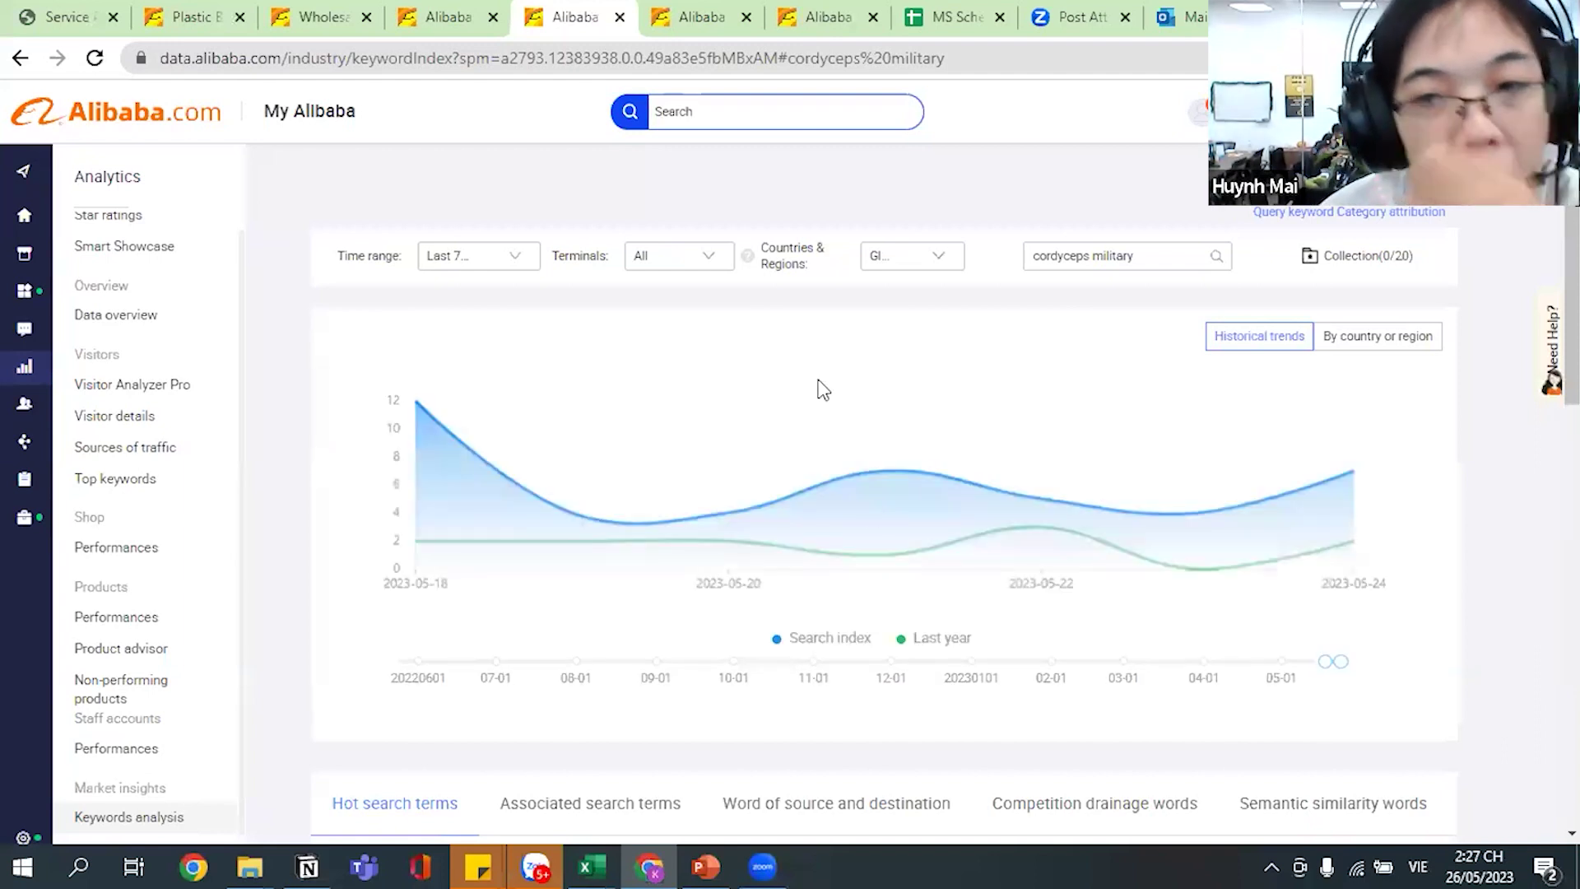
# Set the time range of the cordyceps military analysis to Last 30 days, keeping Global as the region.
pyautogui.scroll(-5, 867, 507)
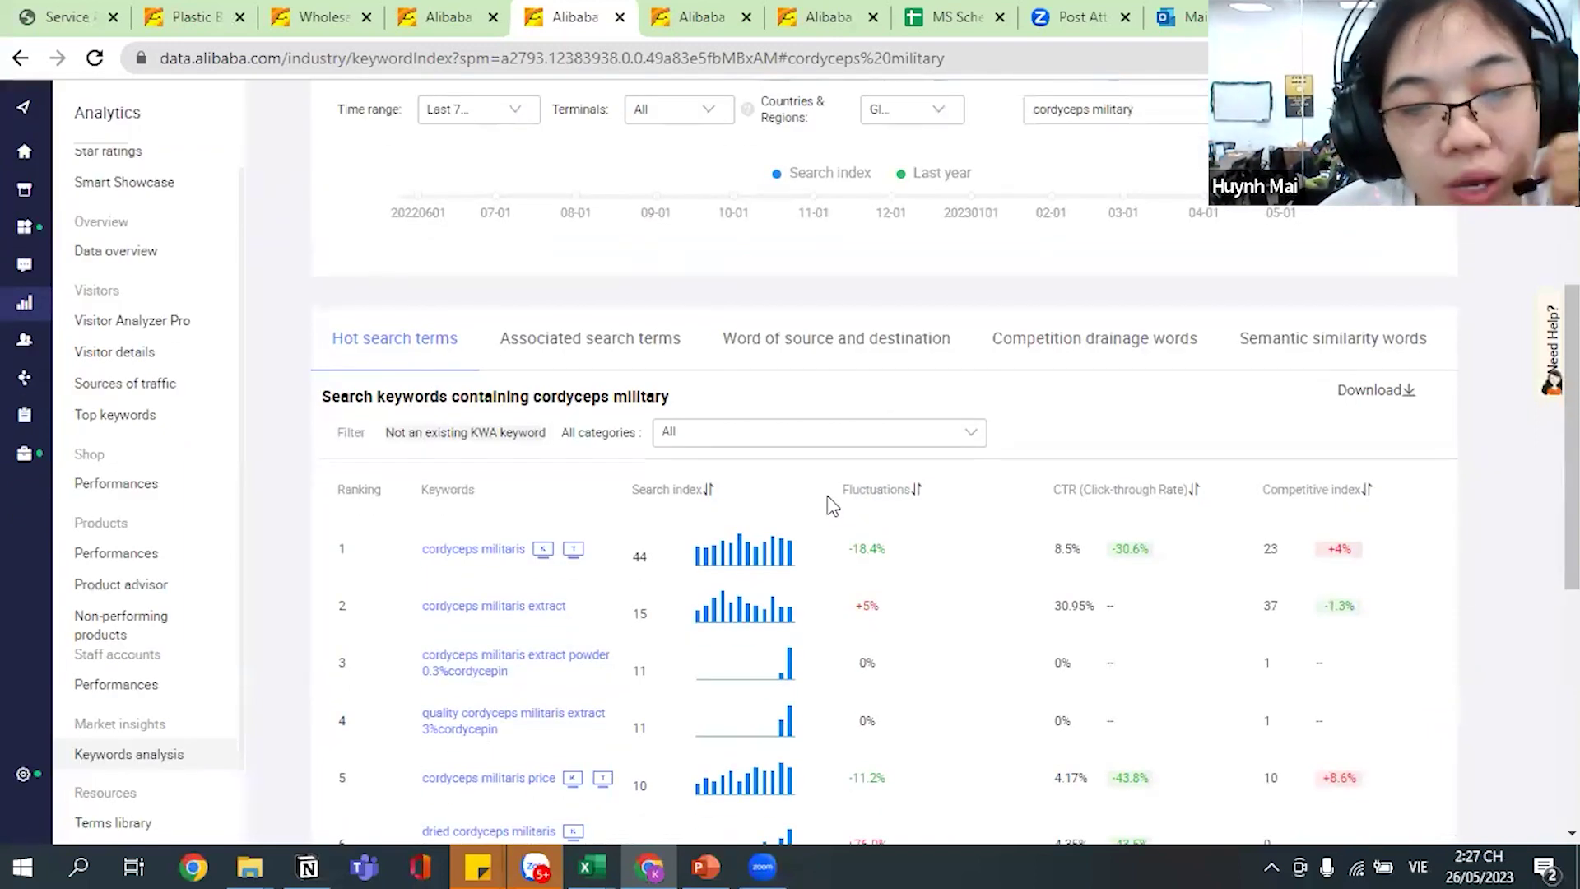
pyautogui.moveTo(543, 606)
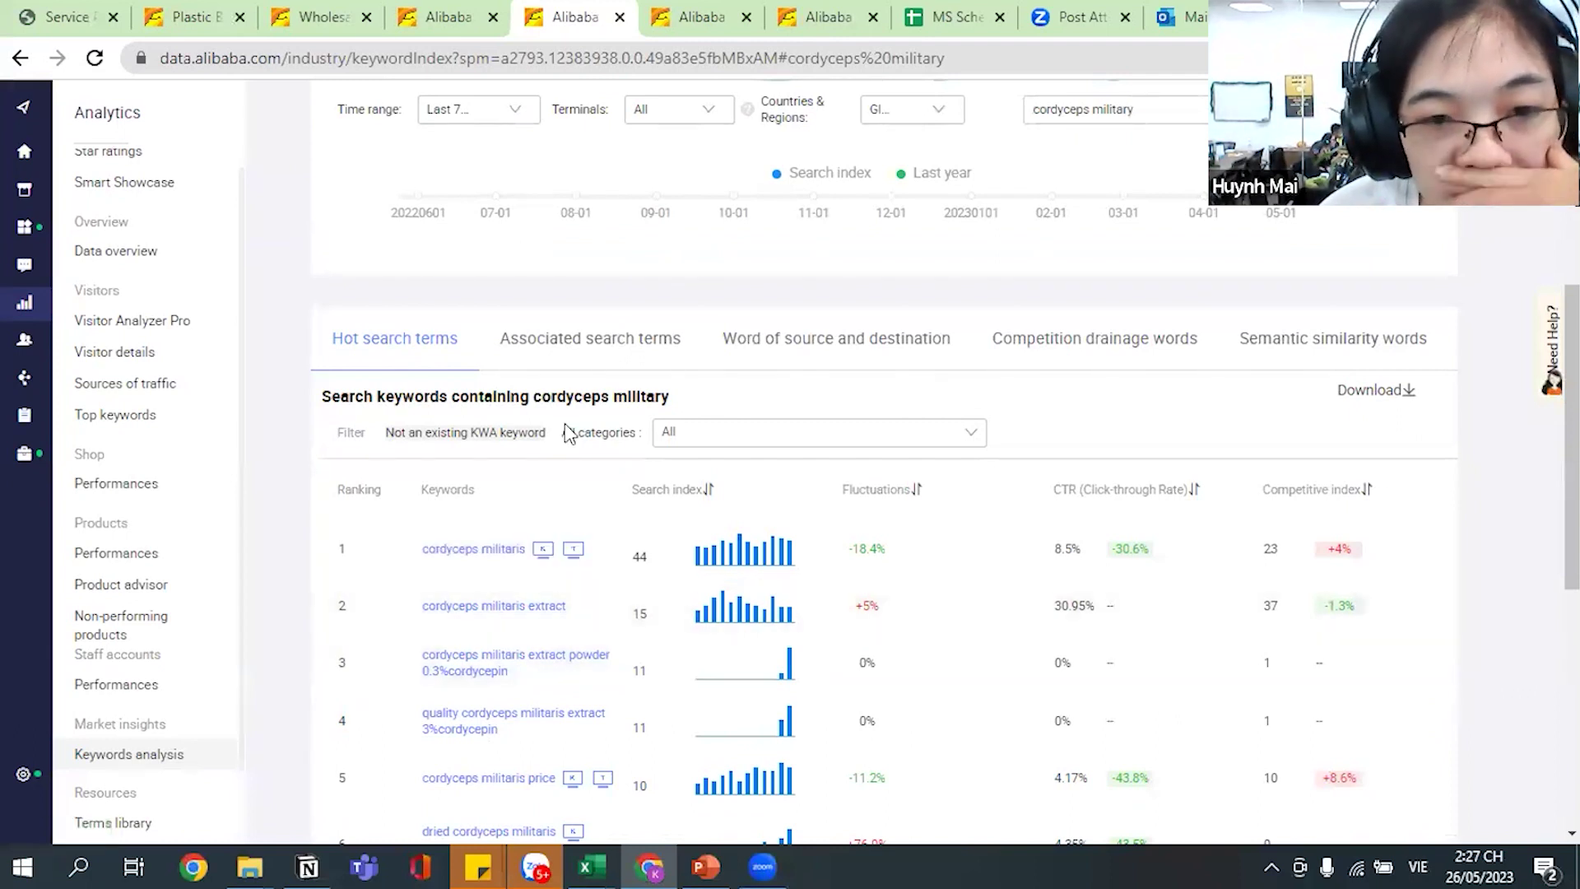
pyautogui.scroll(-2, 552, 510)
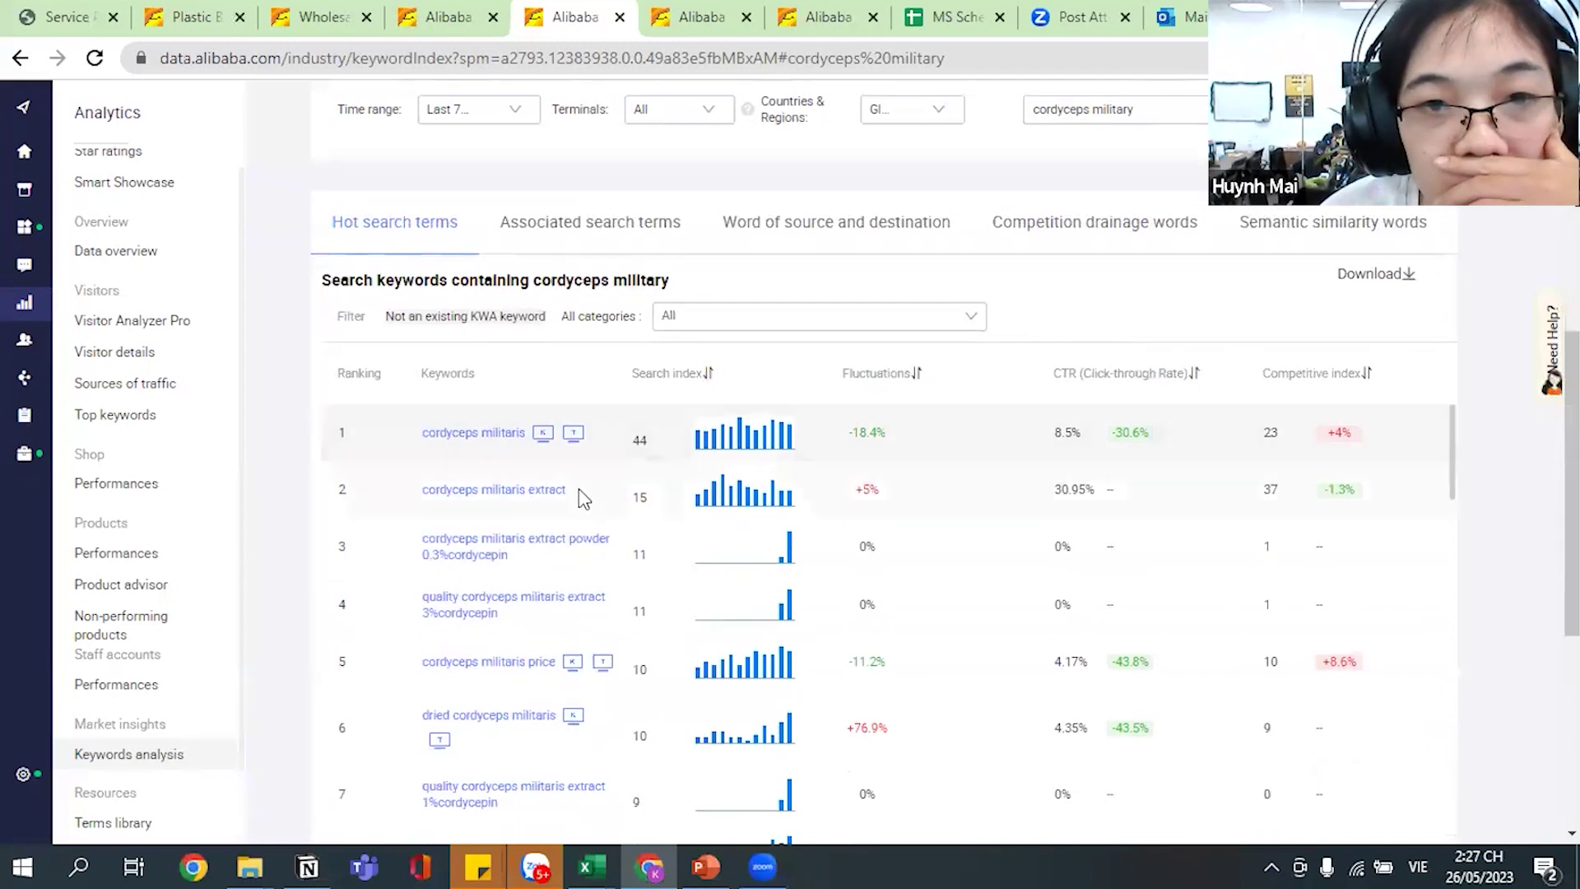
pyautogui.scroll(10, 579, 488)
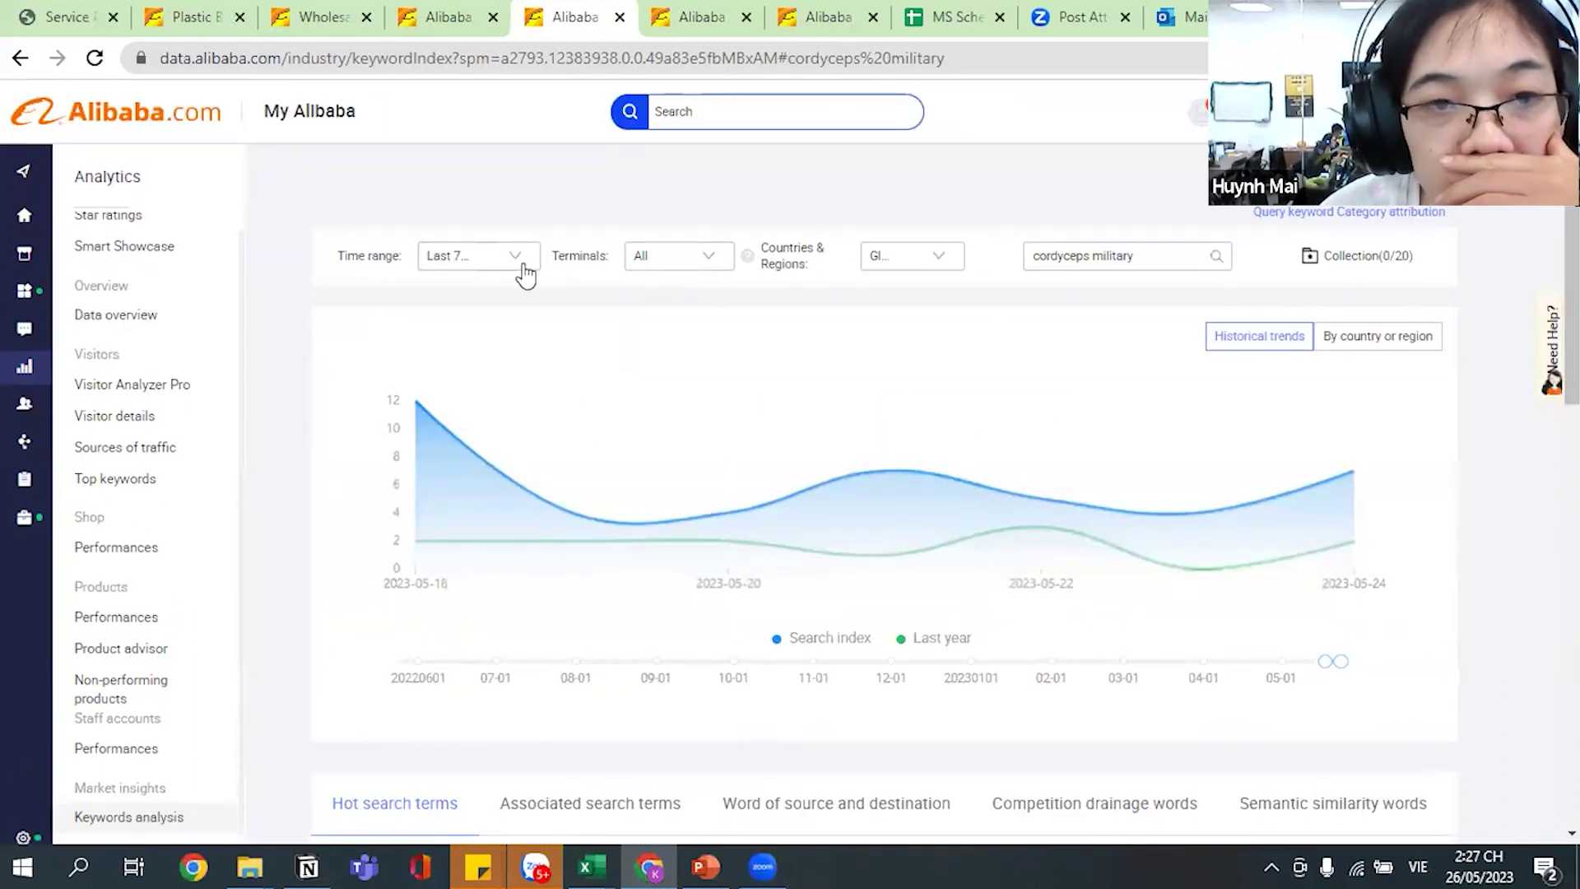
pyautogui.click(523, 267)
pyautogui.click(486, 329)
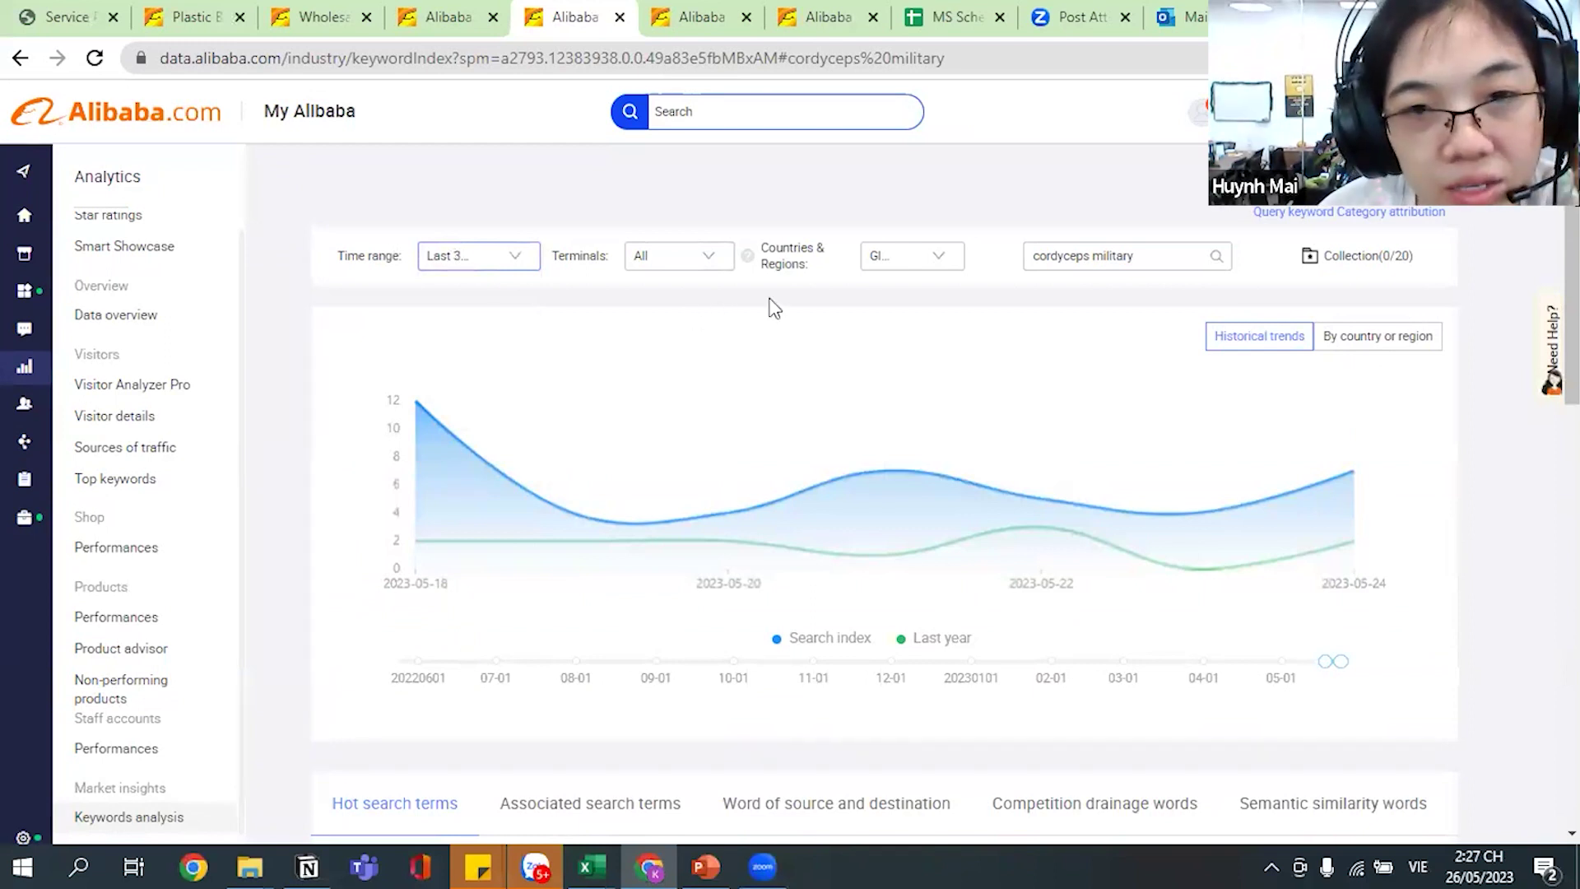
pyautogui.click(946, 261)
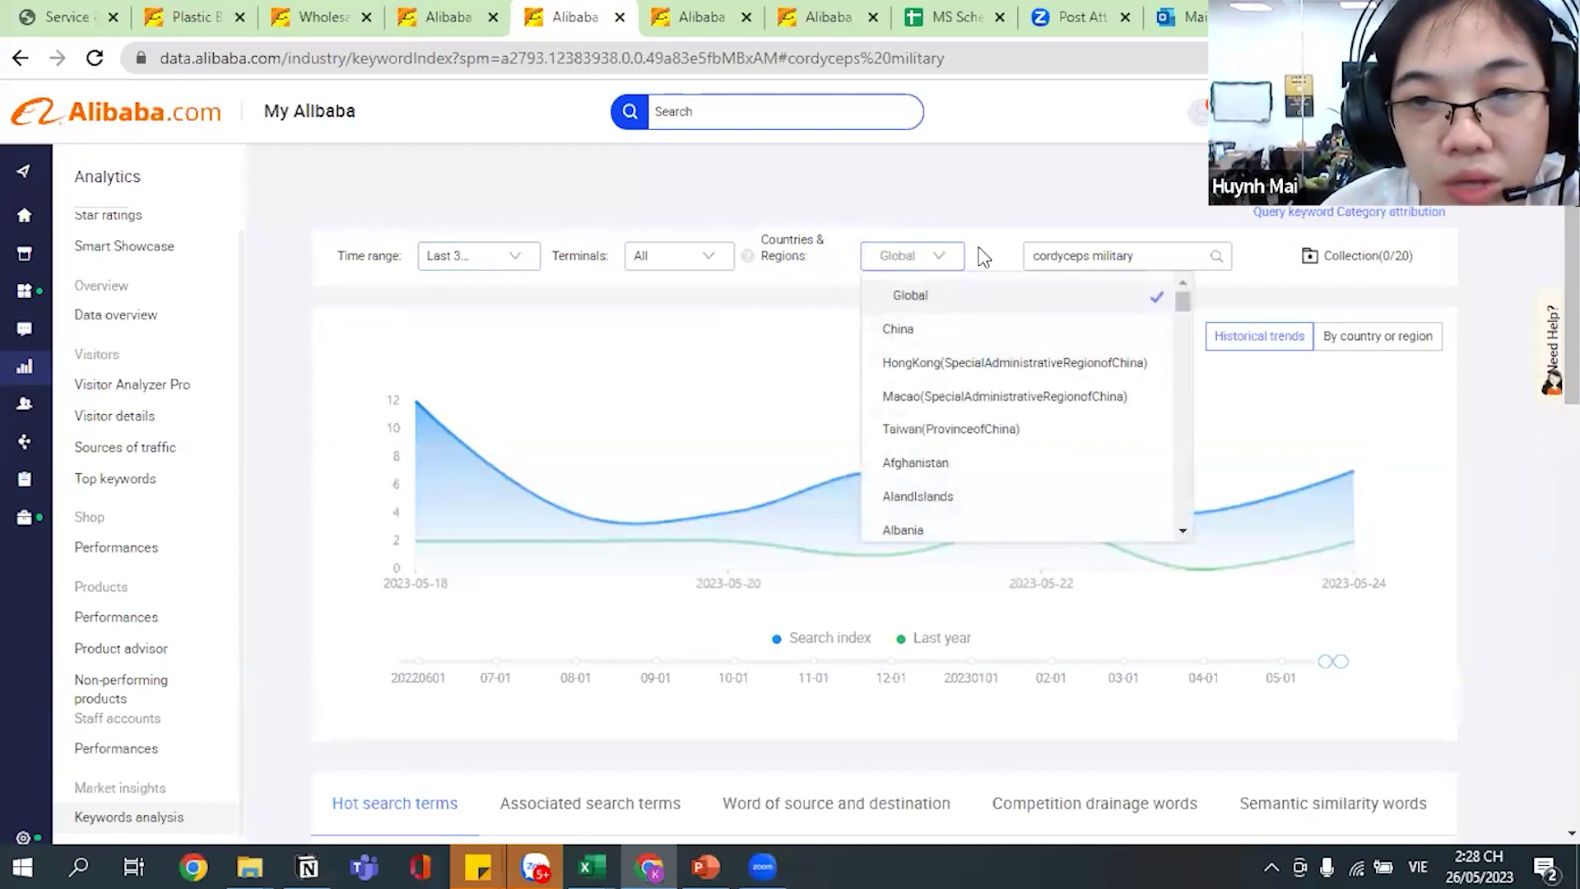
pyautogui.click(880, 265)
# Examine the hot search terms containing cordyceps military, comparing related keywords by search index alongside the historical trend chart.
pyautogui.scroll(-5, 841, 462)
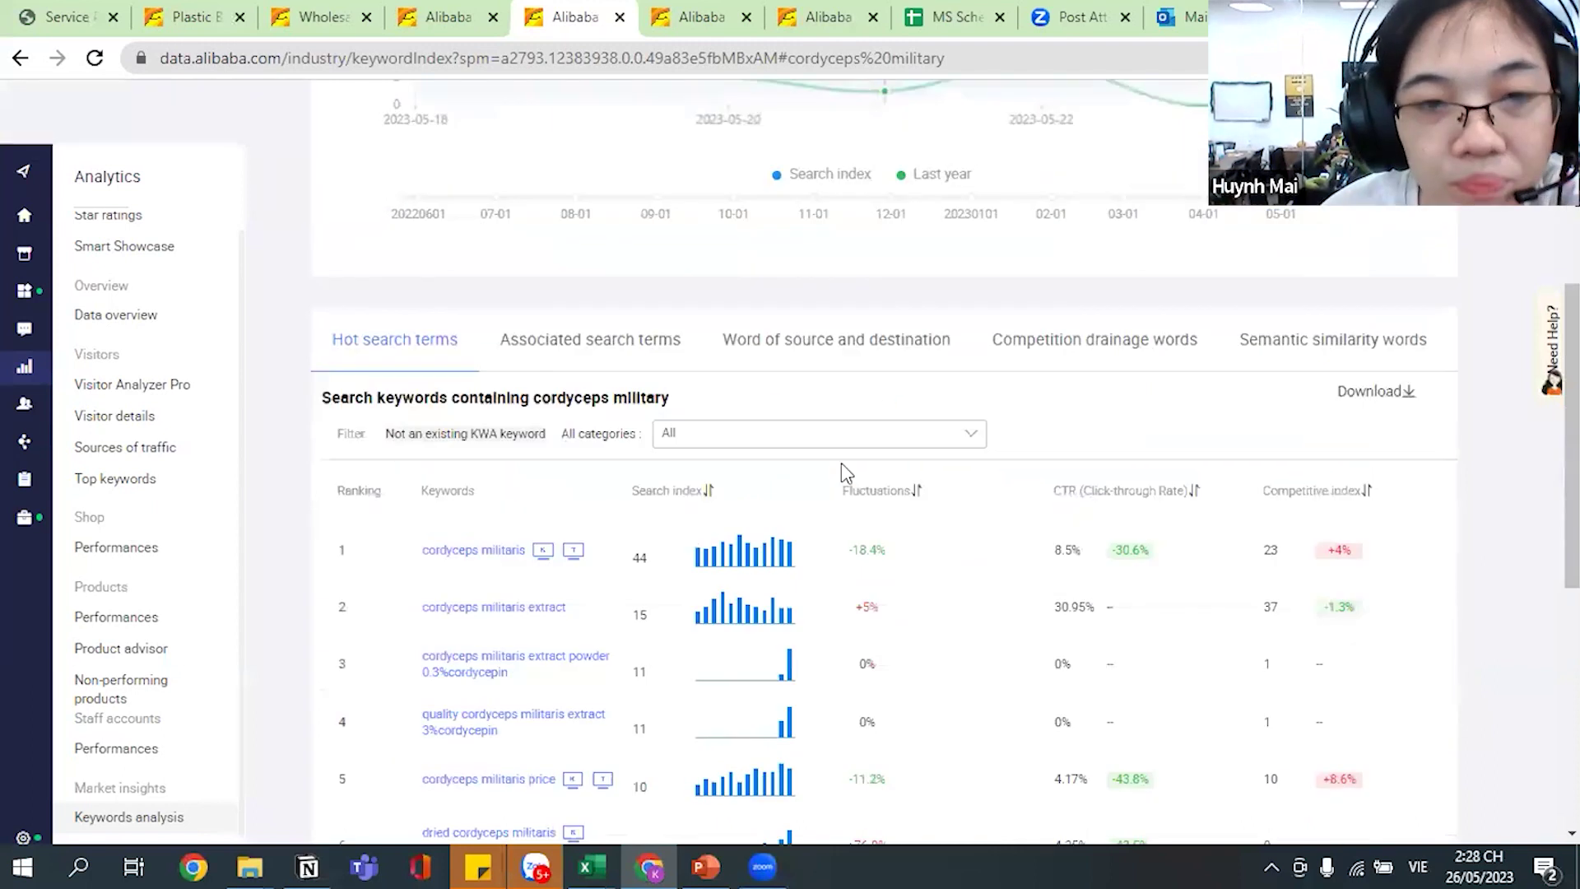
pyautogui.scroll(-3, 646, 327)
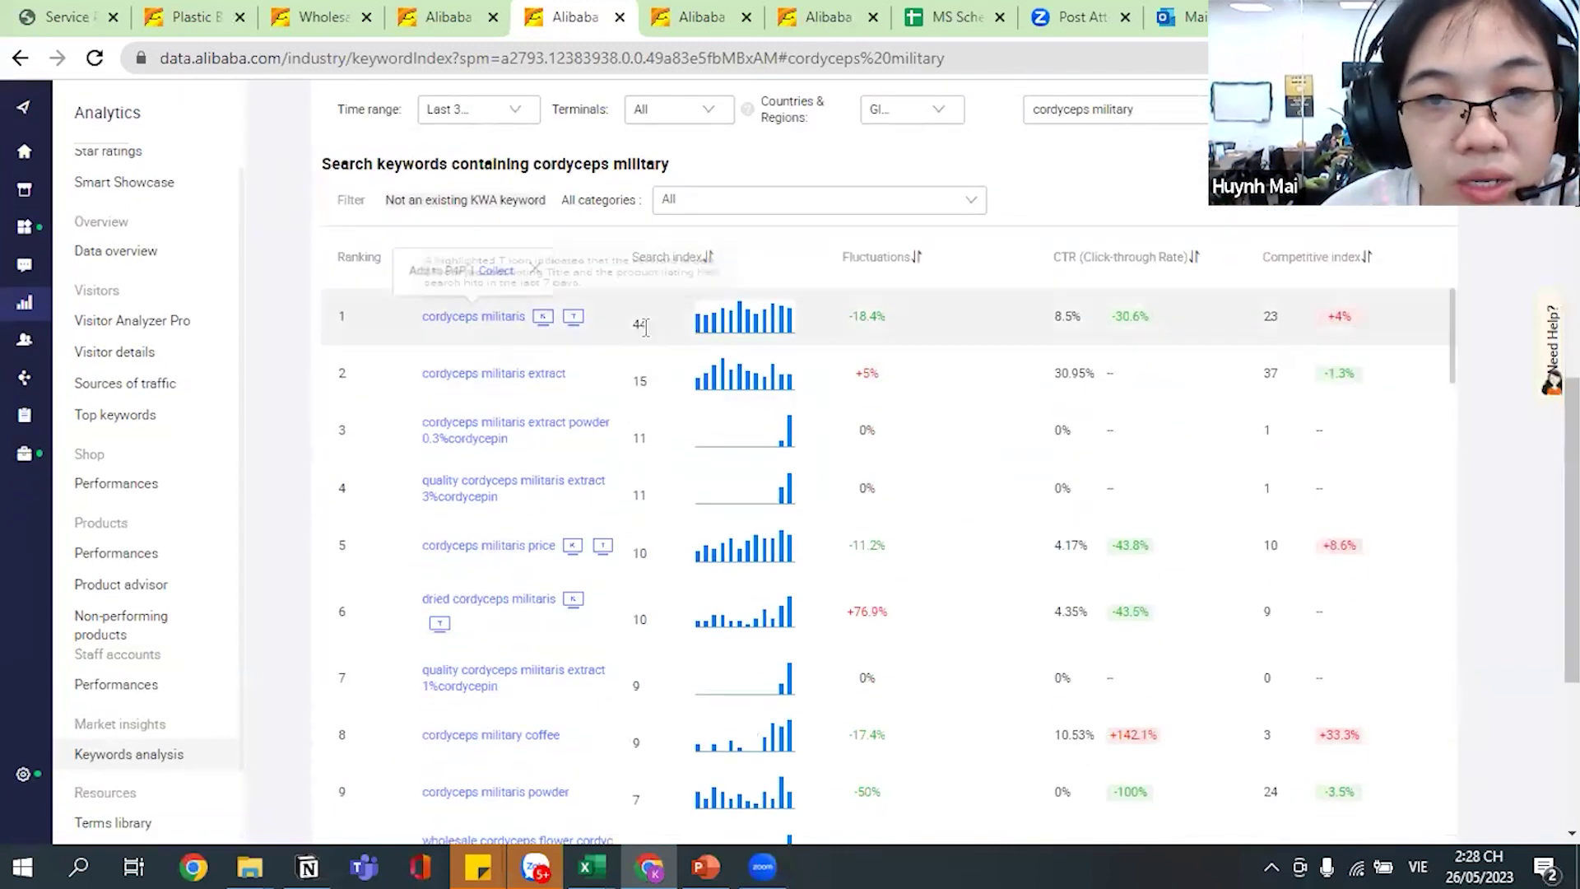
pyautogui.moveTo(635, 325); pyautogui.dragTo(640, 325)
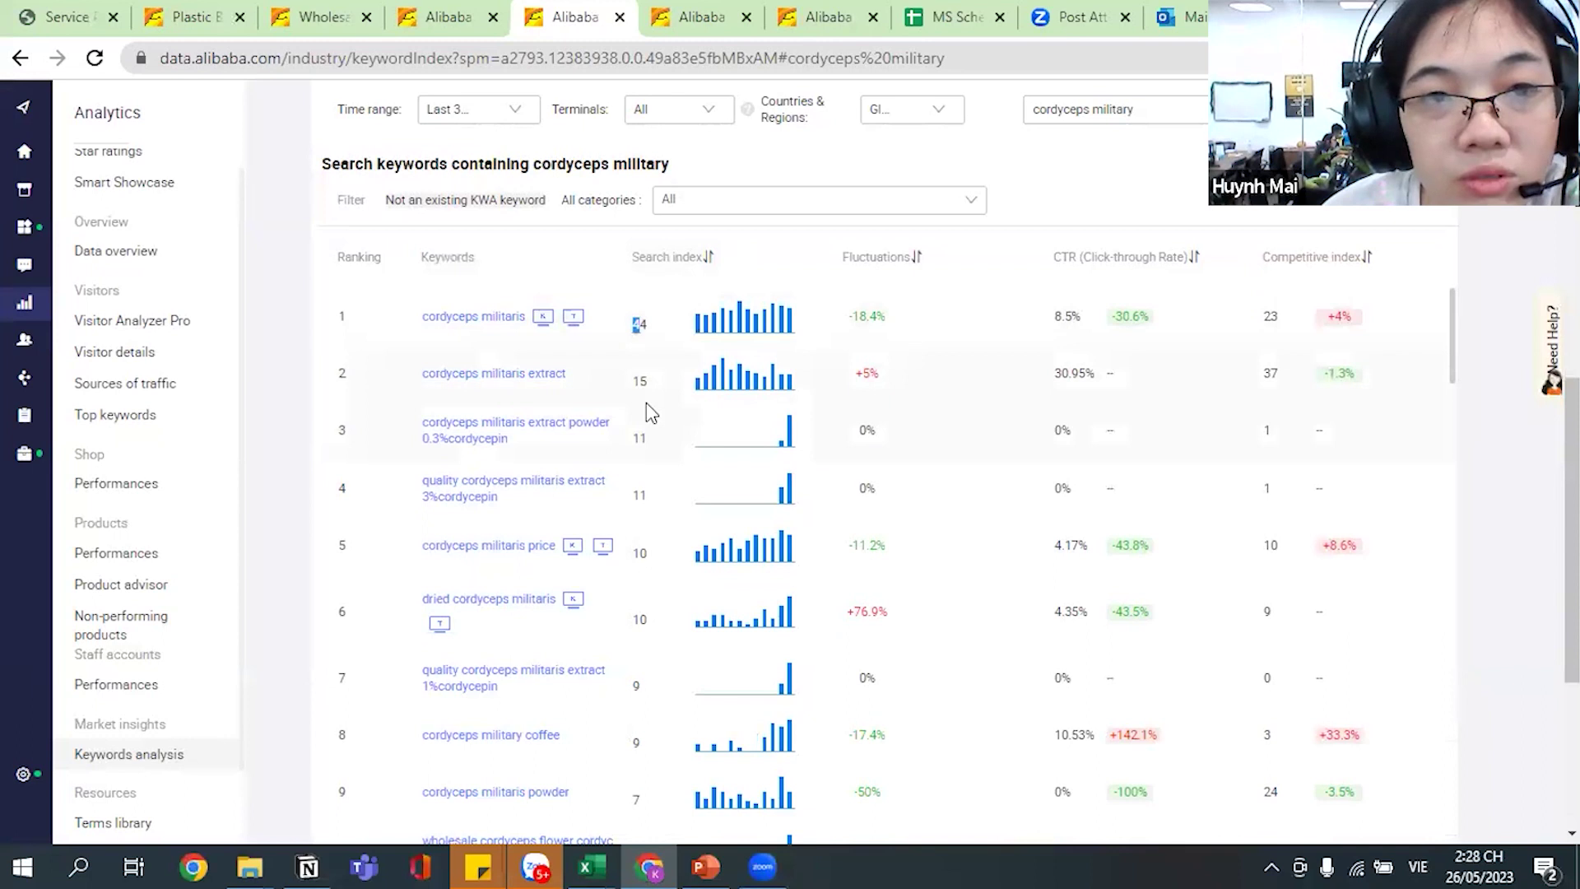
pyautogui.scroll(10, 650, 412)
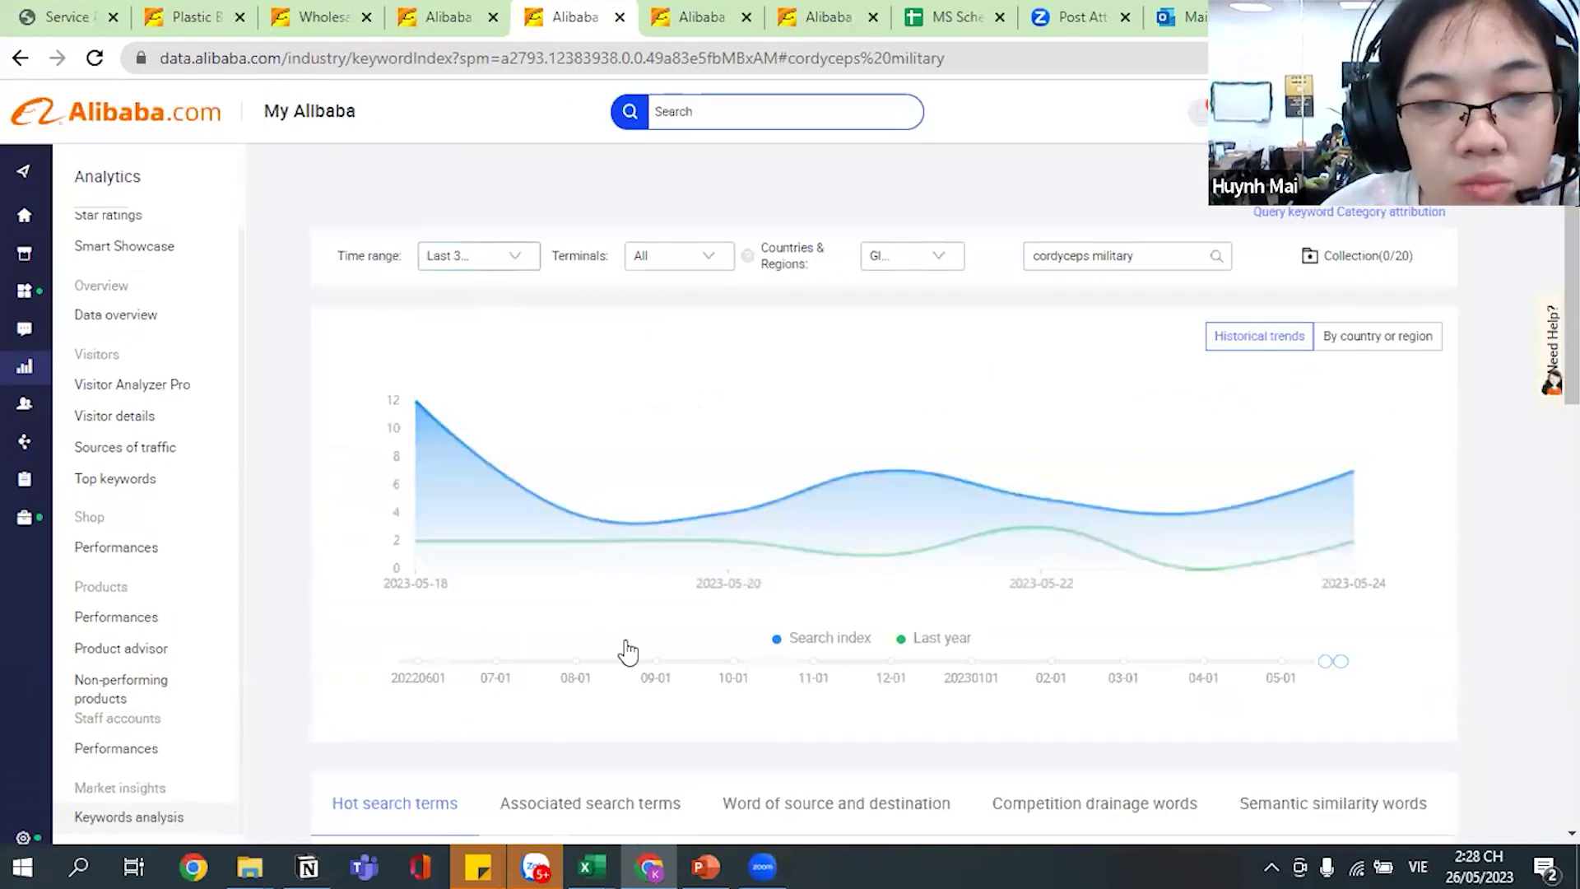
pyautogui.scroll(-5, 627, 651)
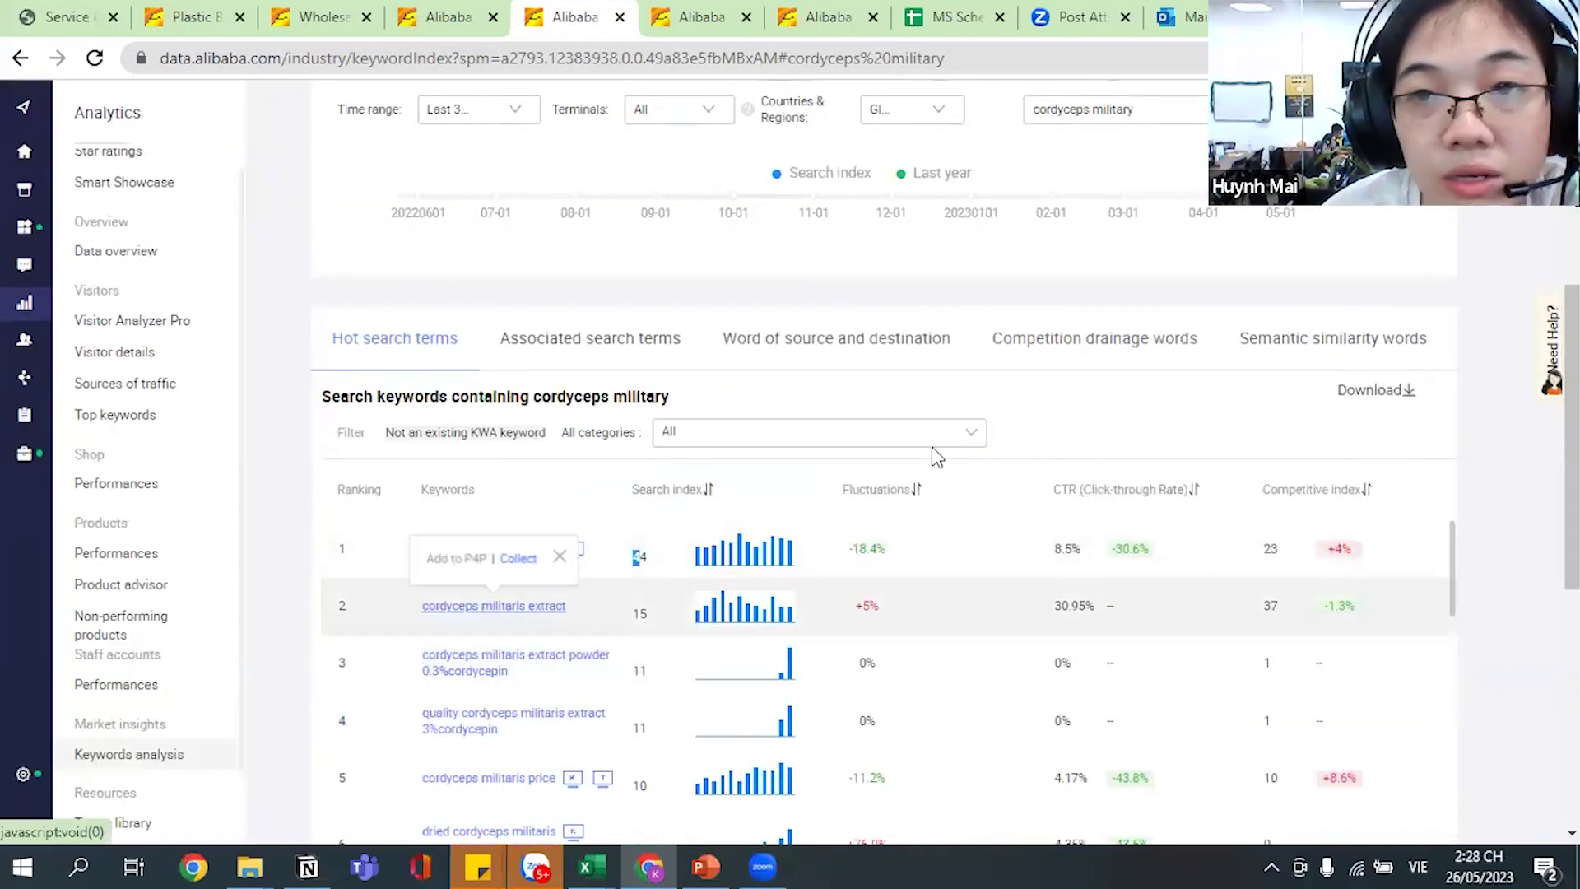
pyautogui.scroll(5, 937, 456)
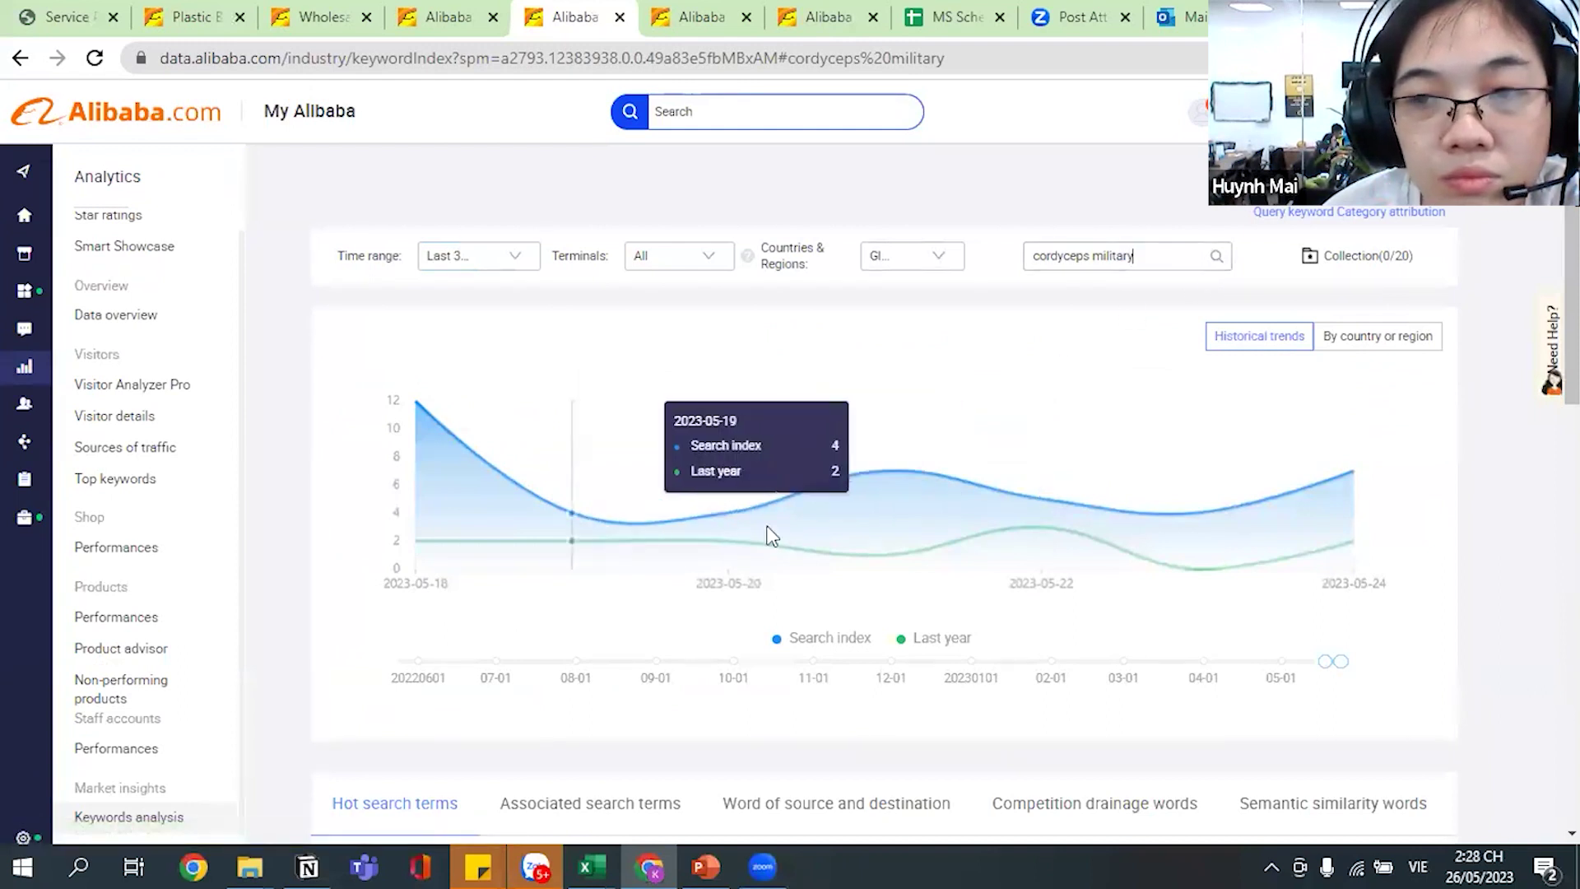
pyautogui.scroll(-5, 773, 536)
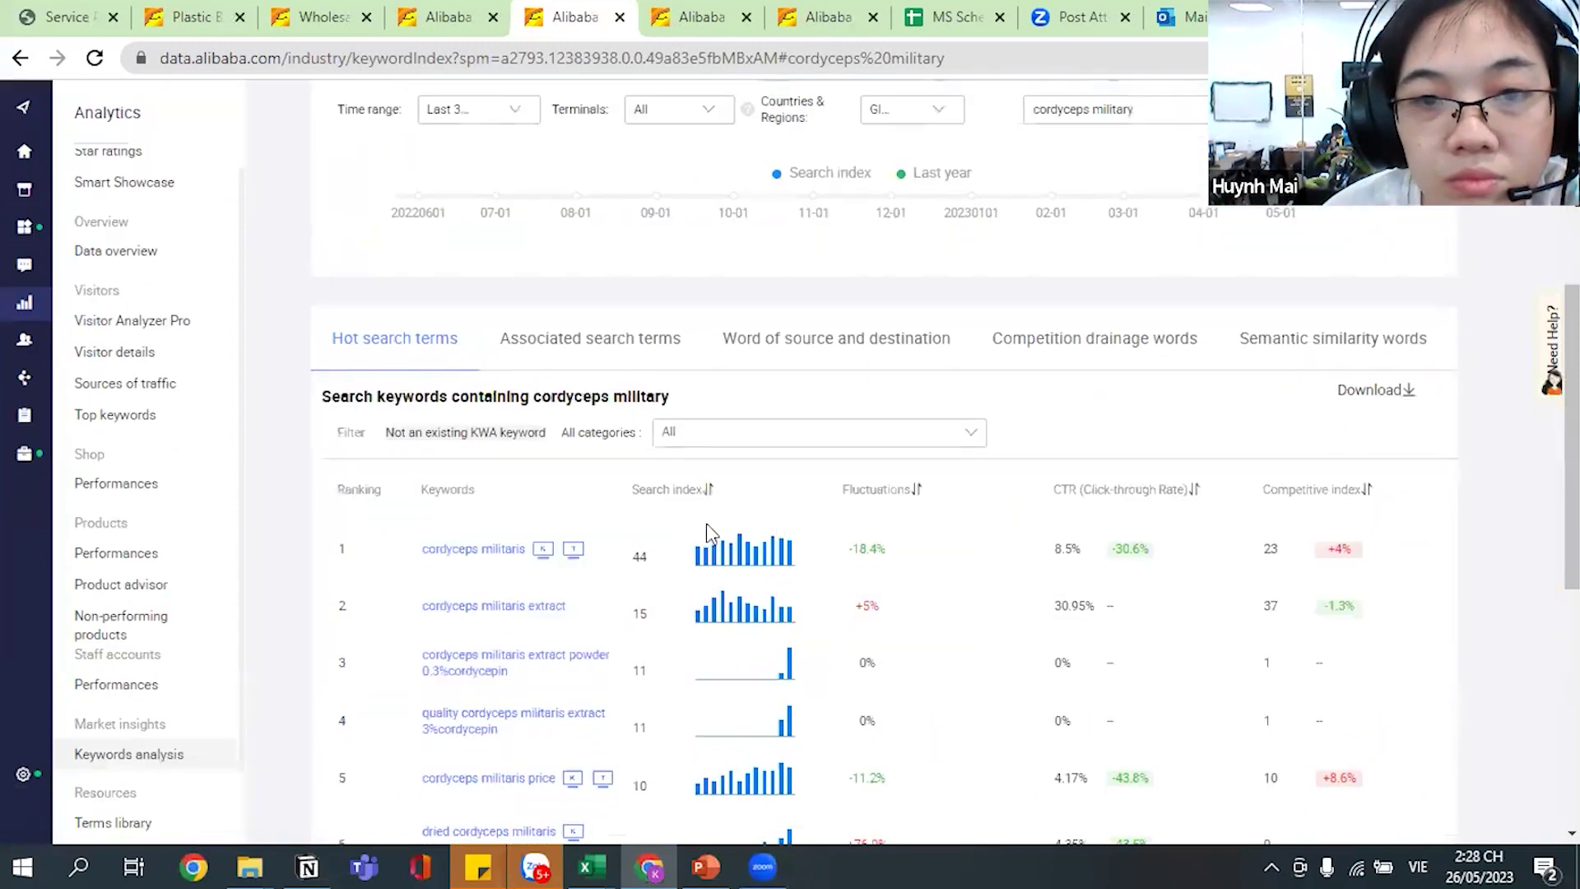
pyautogui.scroll(-2, 658, 412)
pyautogui.scroll(4, 576, 428)
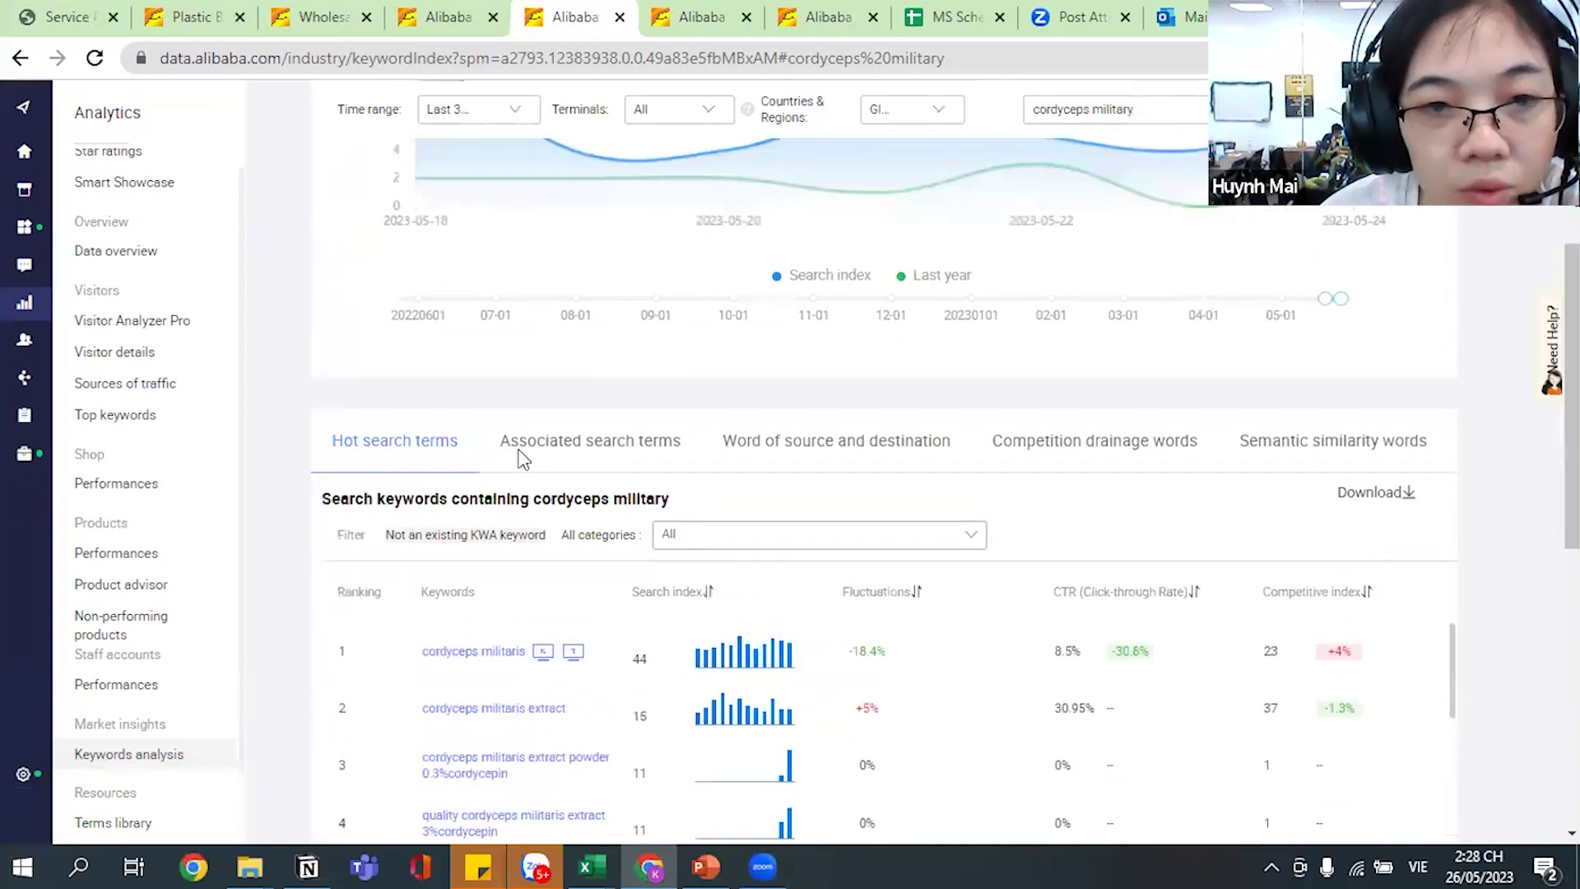
pyautogui.scroll(-3, 521, 459)
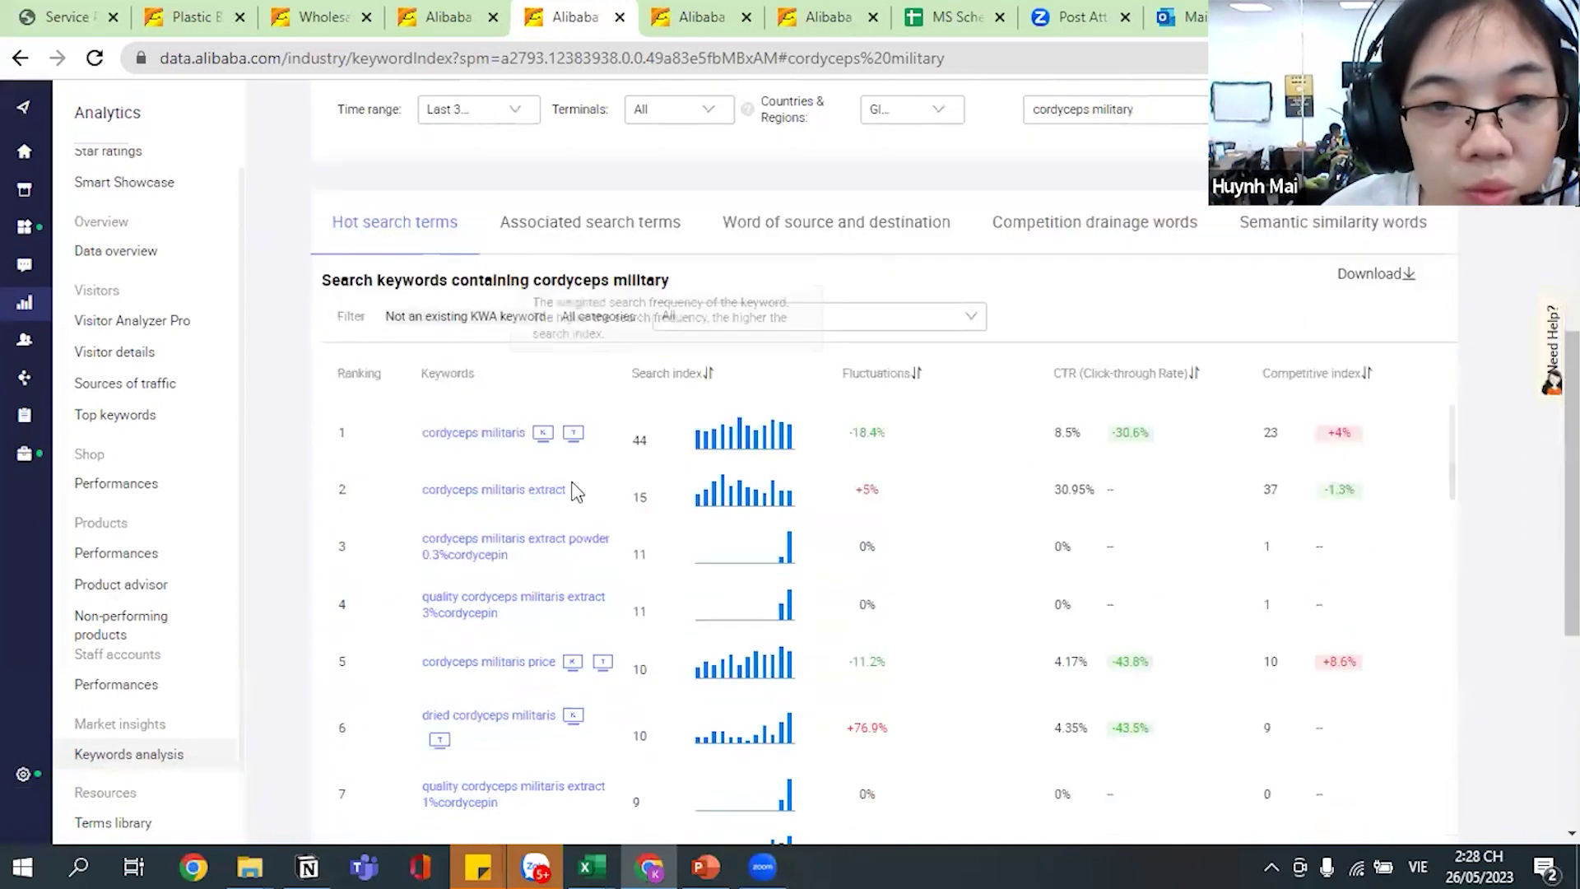
pyautogui.click(499, 493)
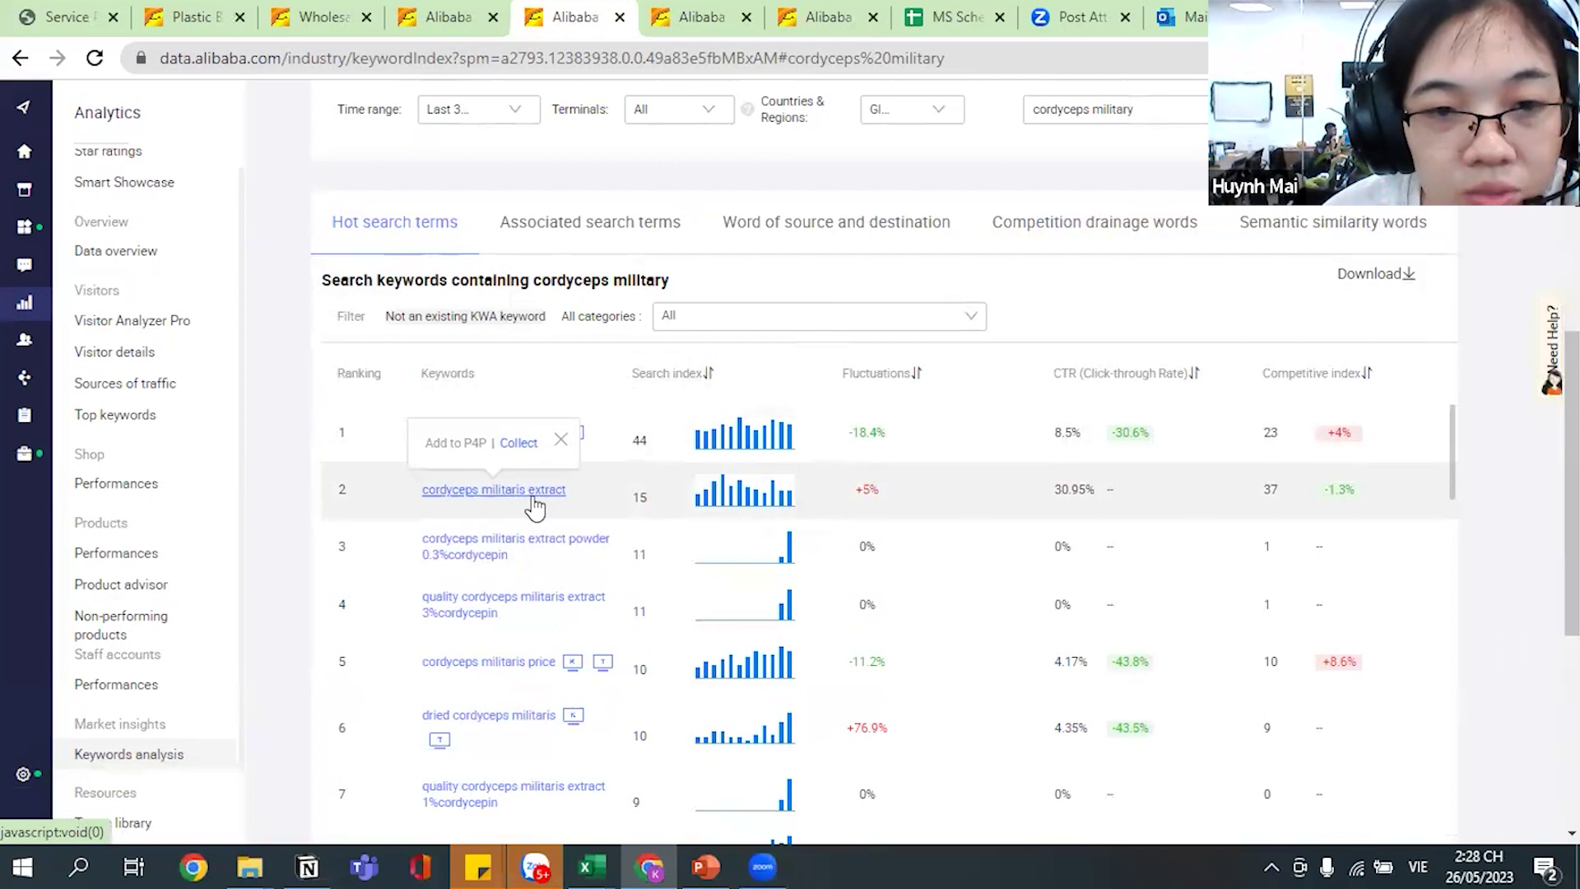
pyautogui.moveTo(465, 552)
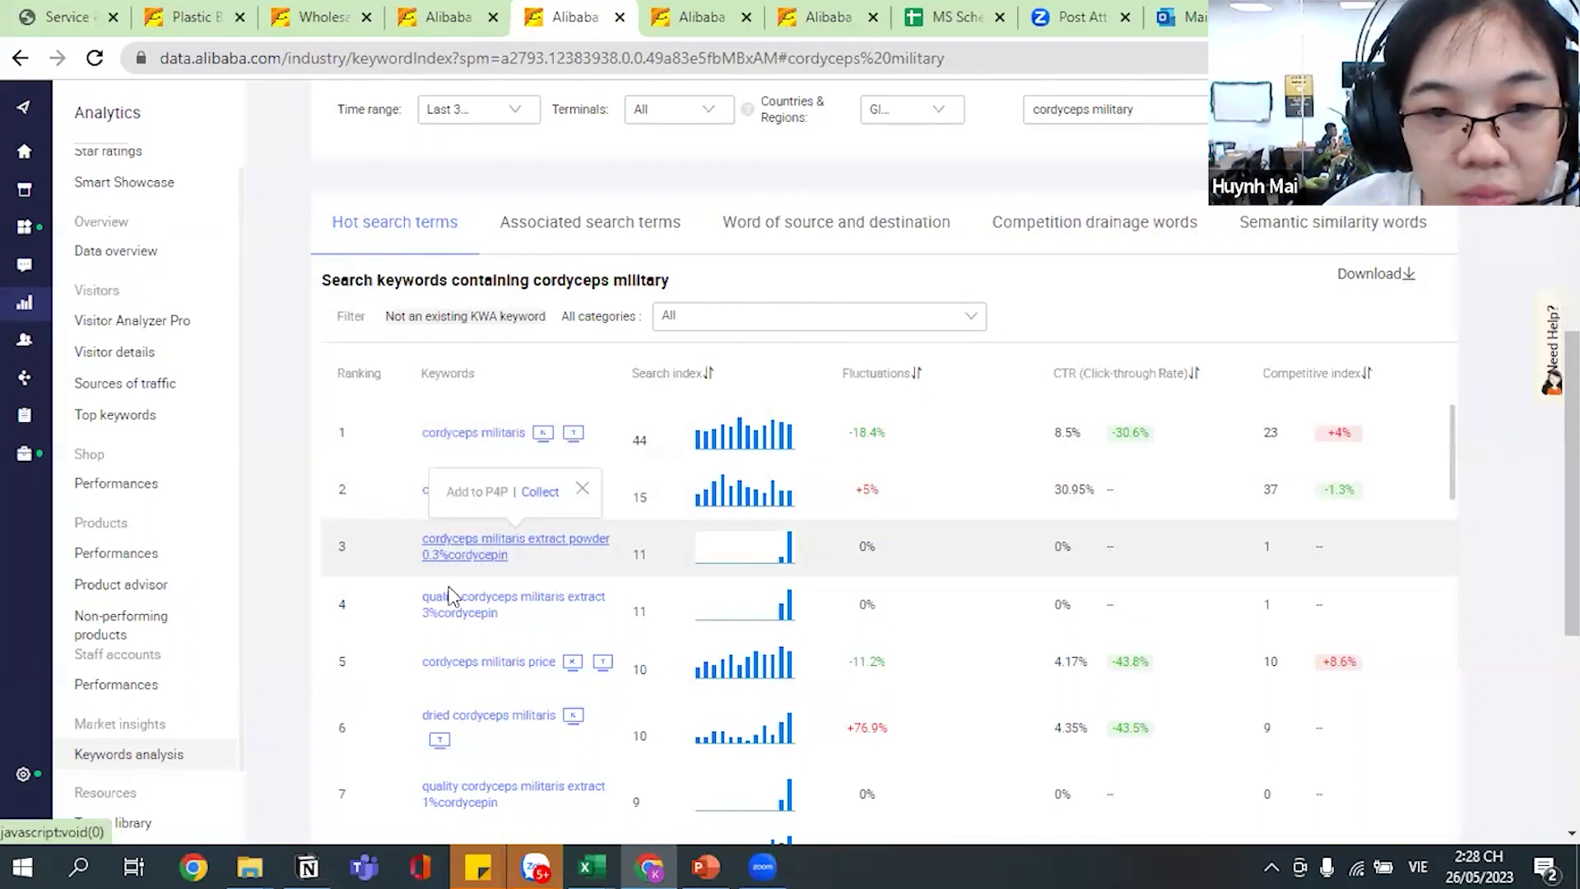
pyautogui.scroll(-1, 451, 594)
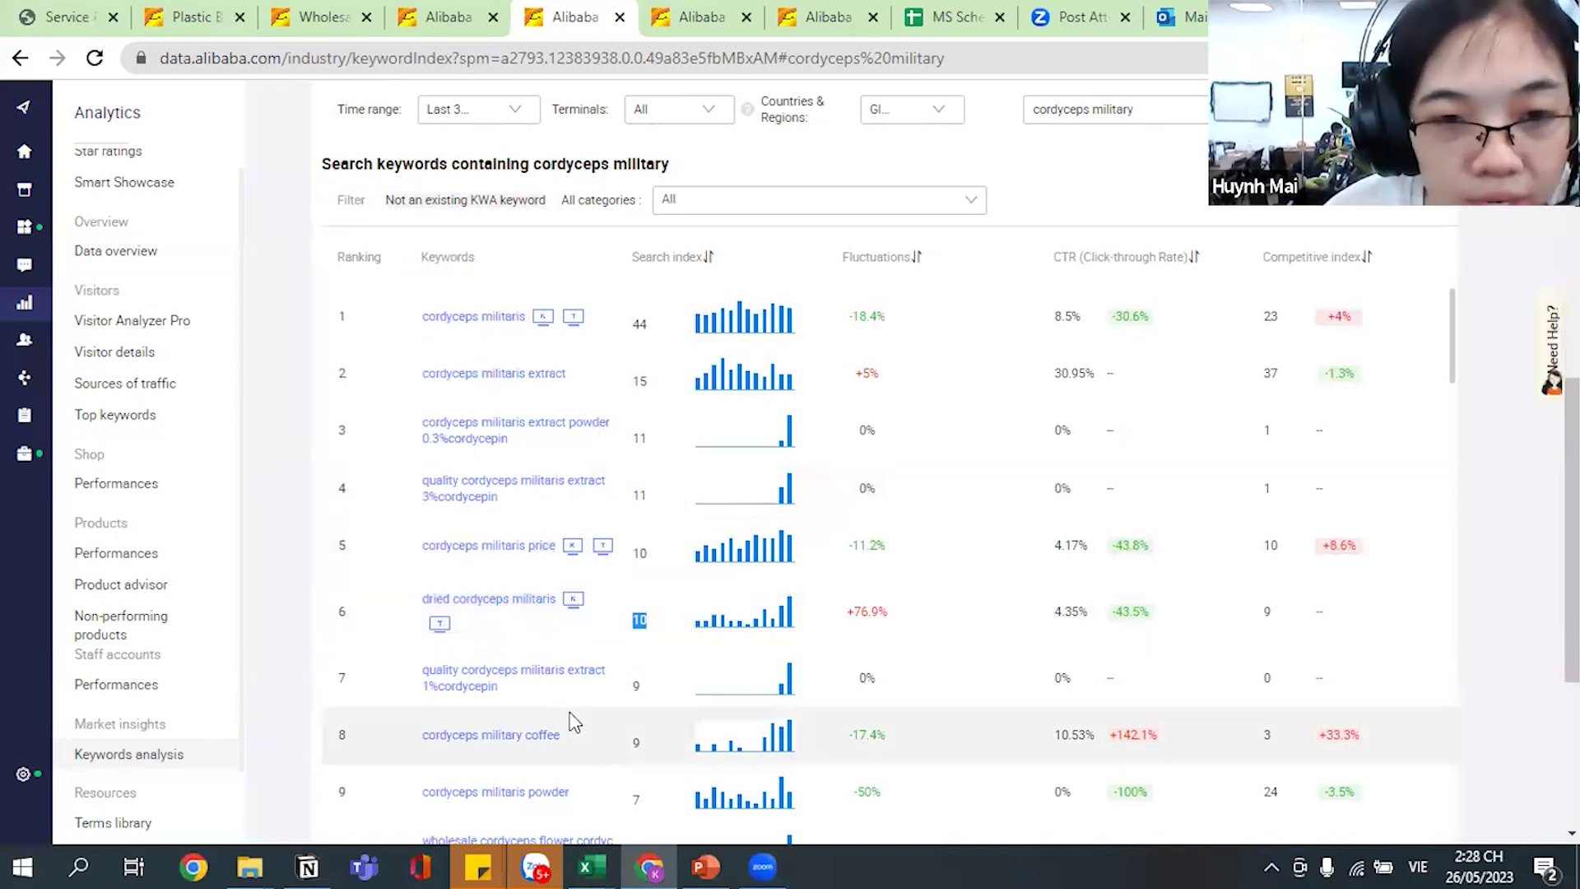
pyautogui.scroll(1, 568, 715)
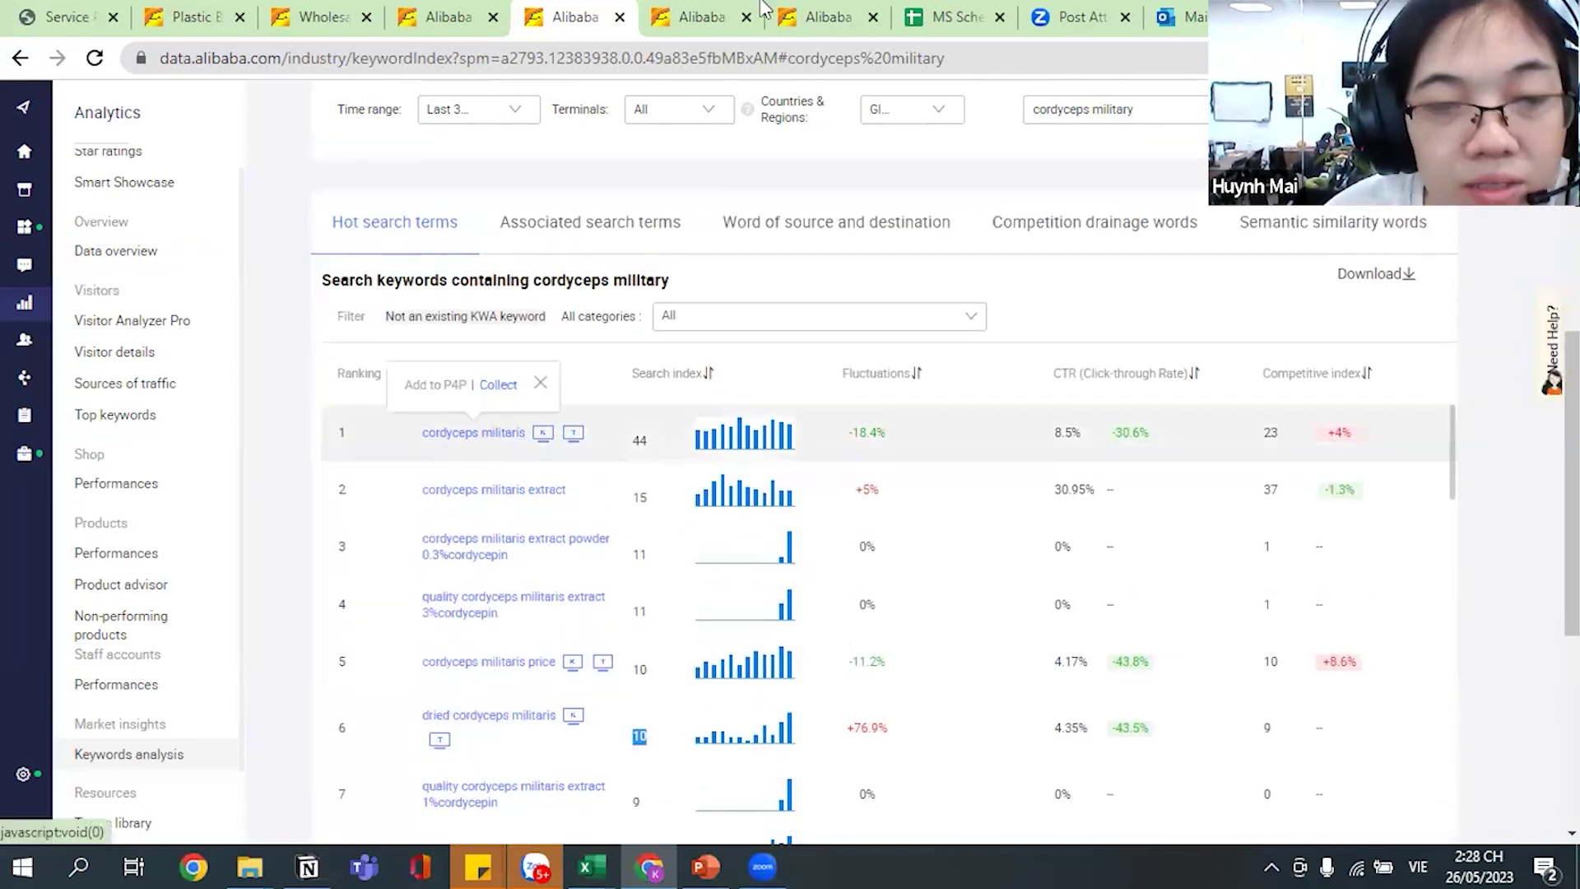
# Switch to PowerPoint to consult the slide listing ways to build a potential keyword set, and return to the browser.
pyautogui.click(705, 866)
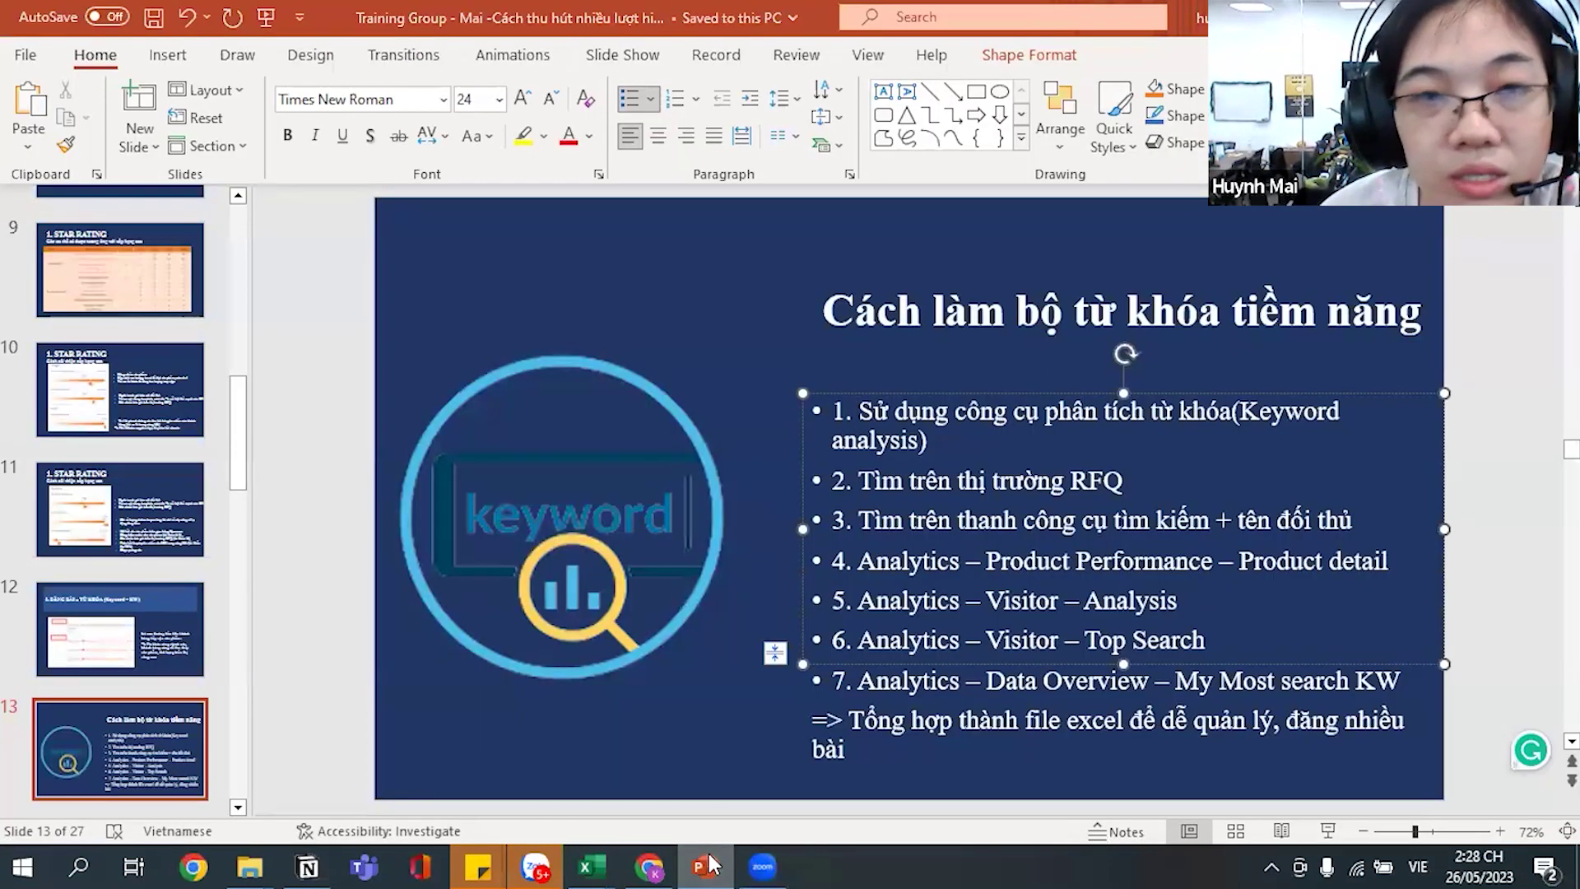
pyautogui.hotkey('alt', 'Tab')
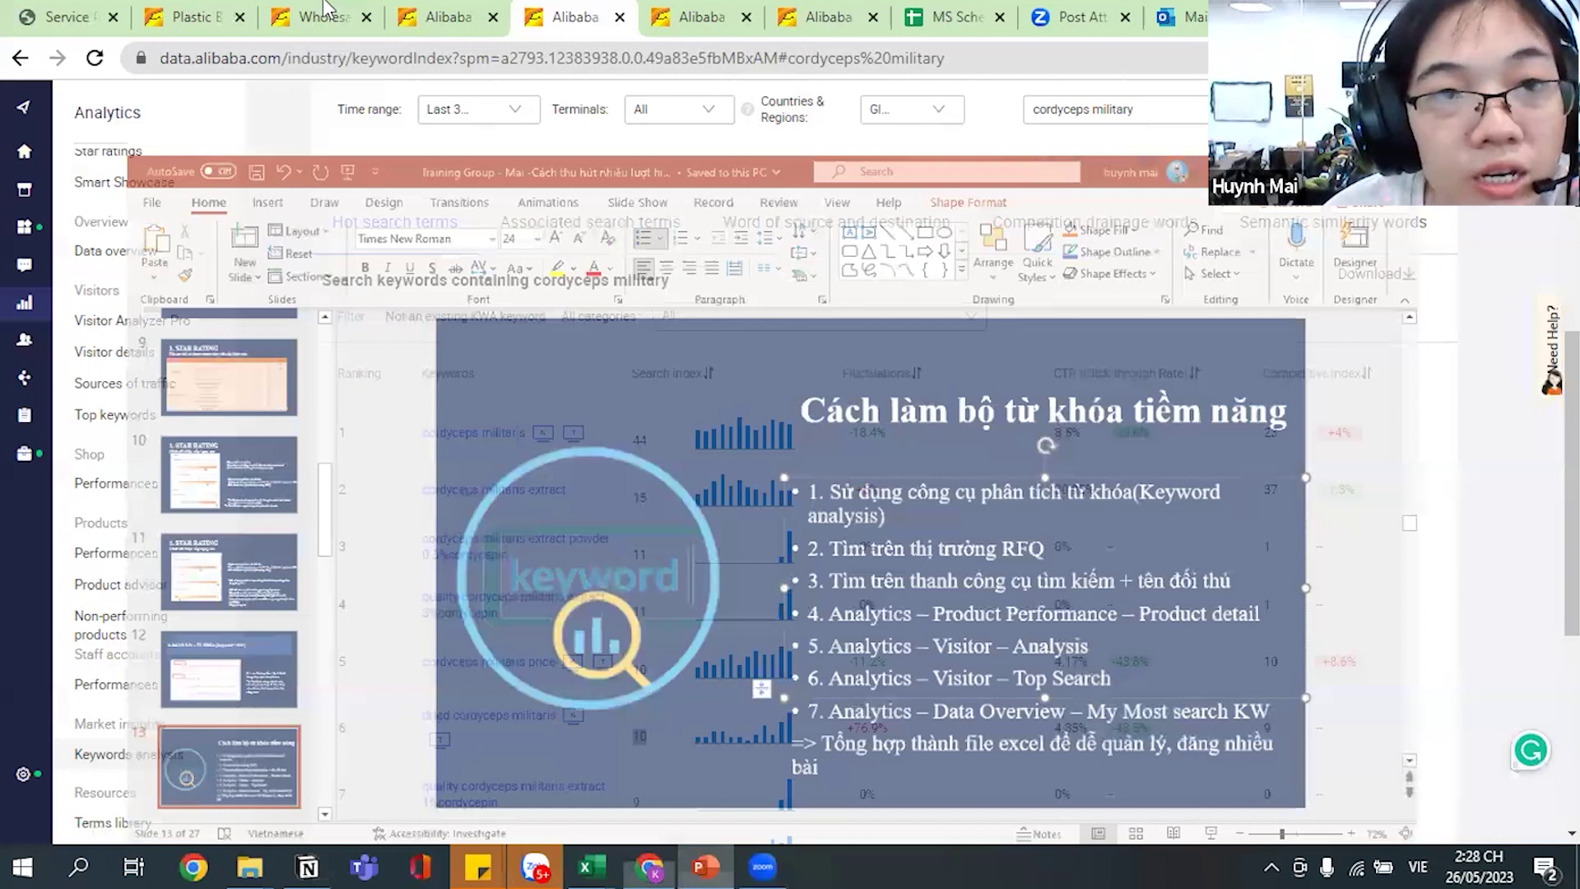
# Open the RFQ Market from the My Alibaba seller pages in a new tab and switch to it.
pyautogui.click(325, 14)
pyautogui.hotkey('ctrl', 'Tab')
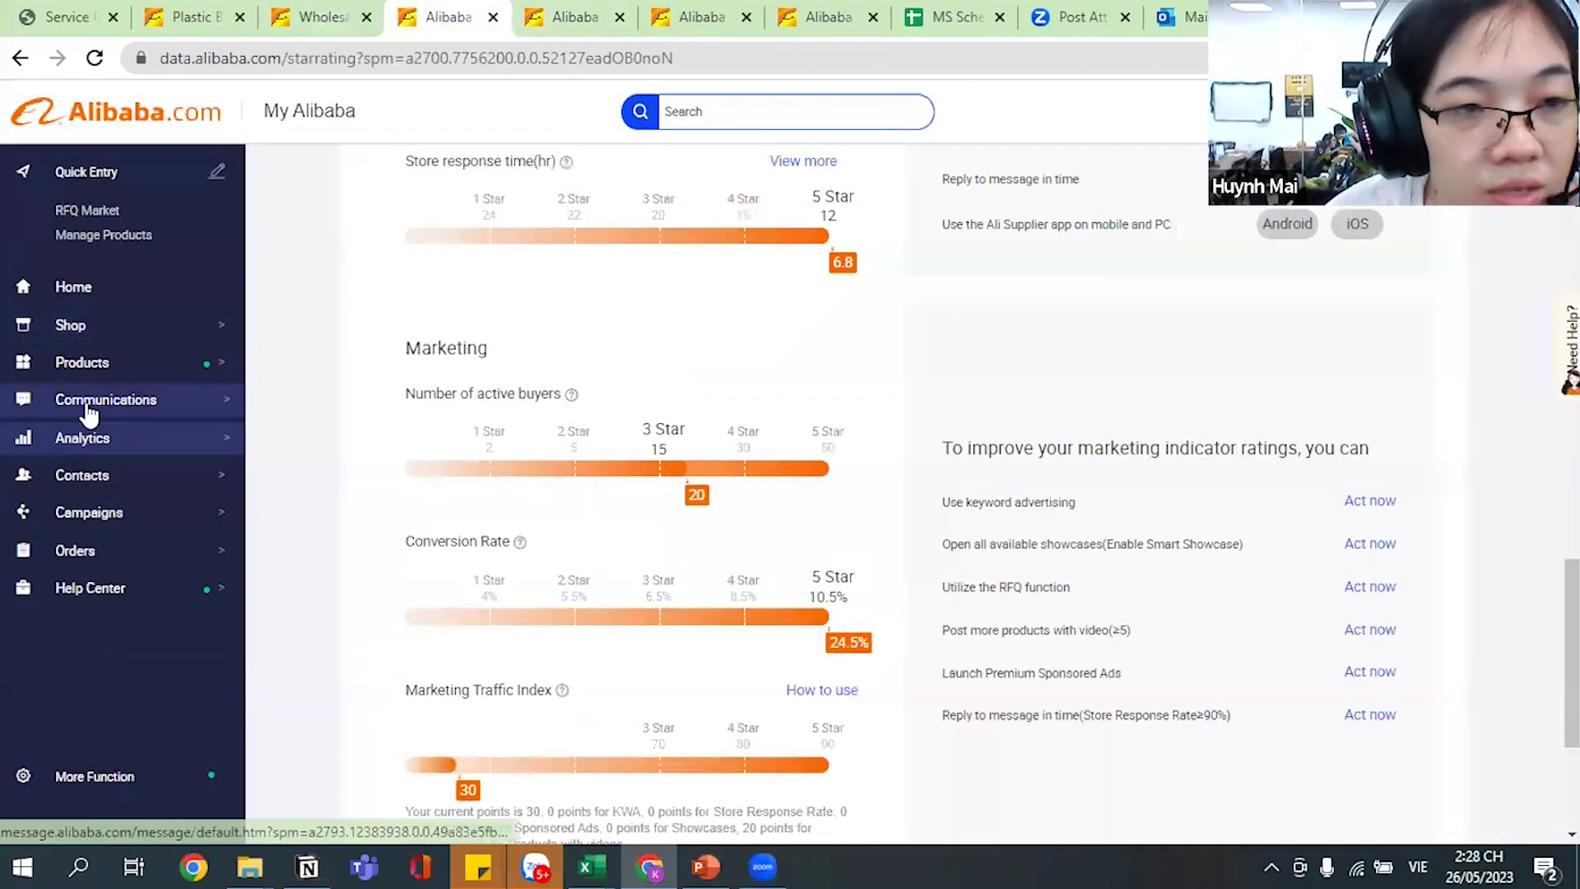
pyautogui.moveTo(97, 411)
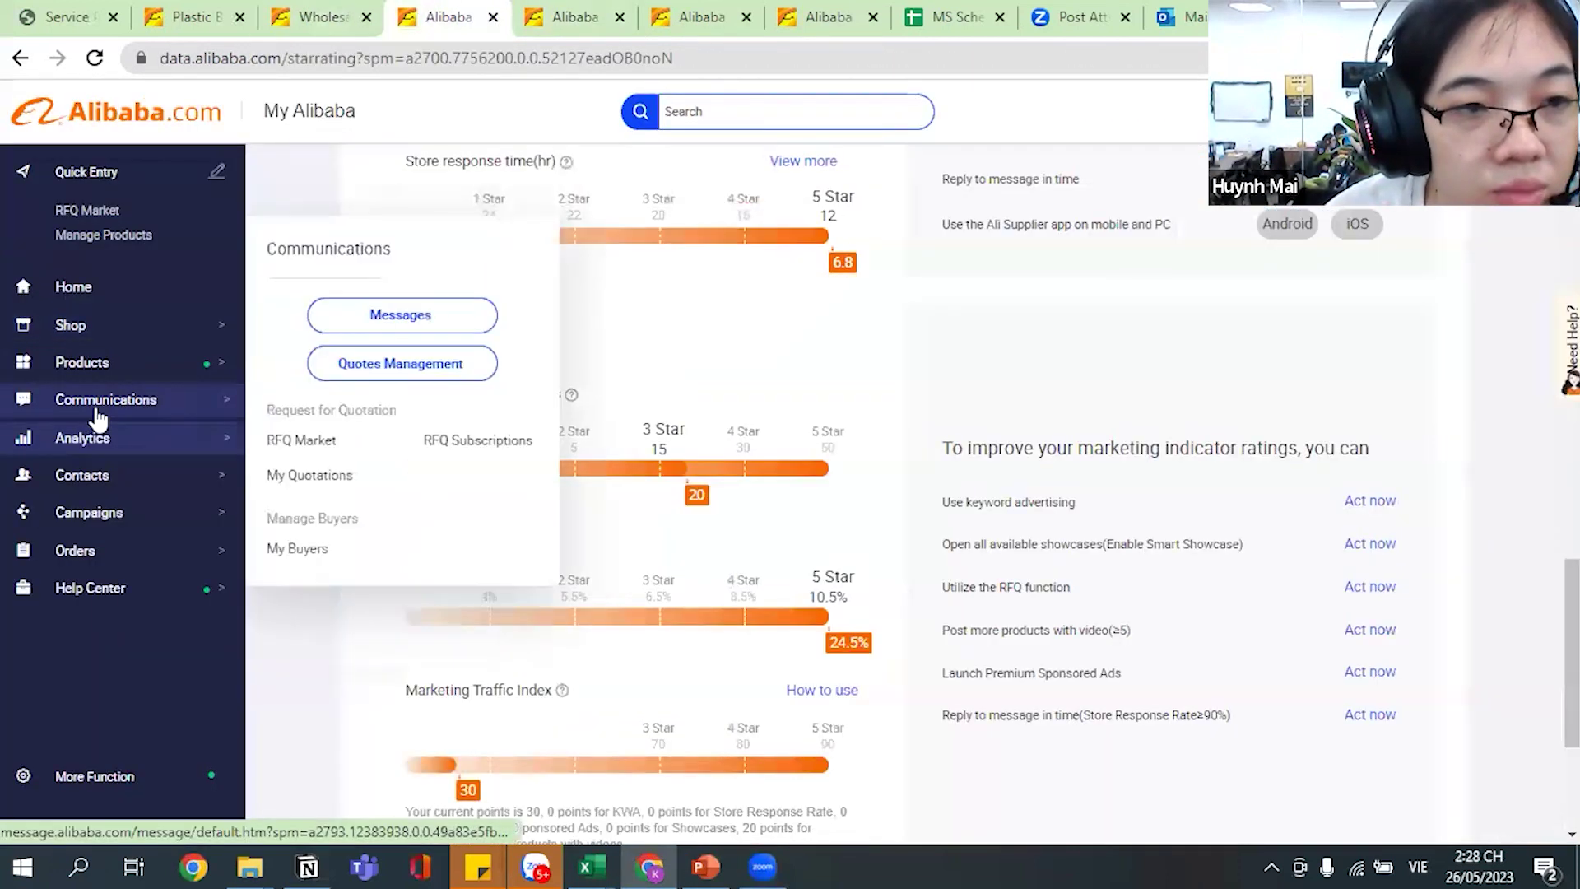
pyautogui.rightClick(309, 446)
pyautogui.click(340, 462)
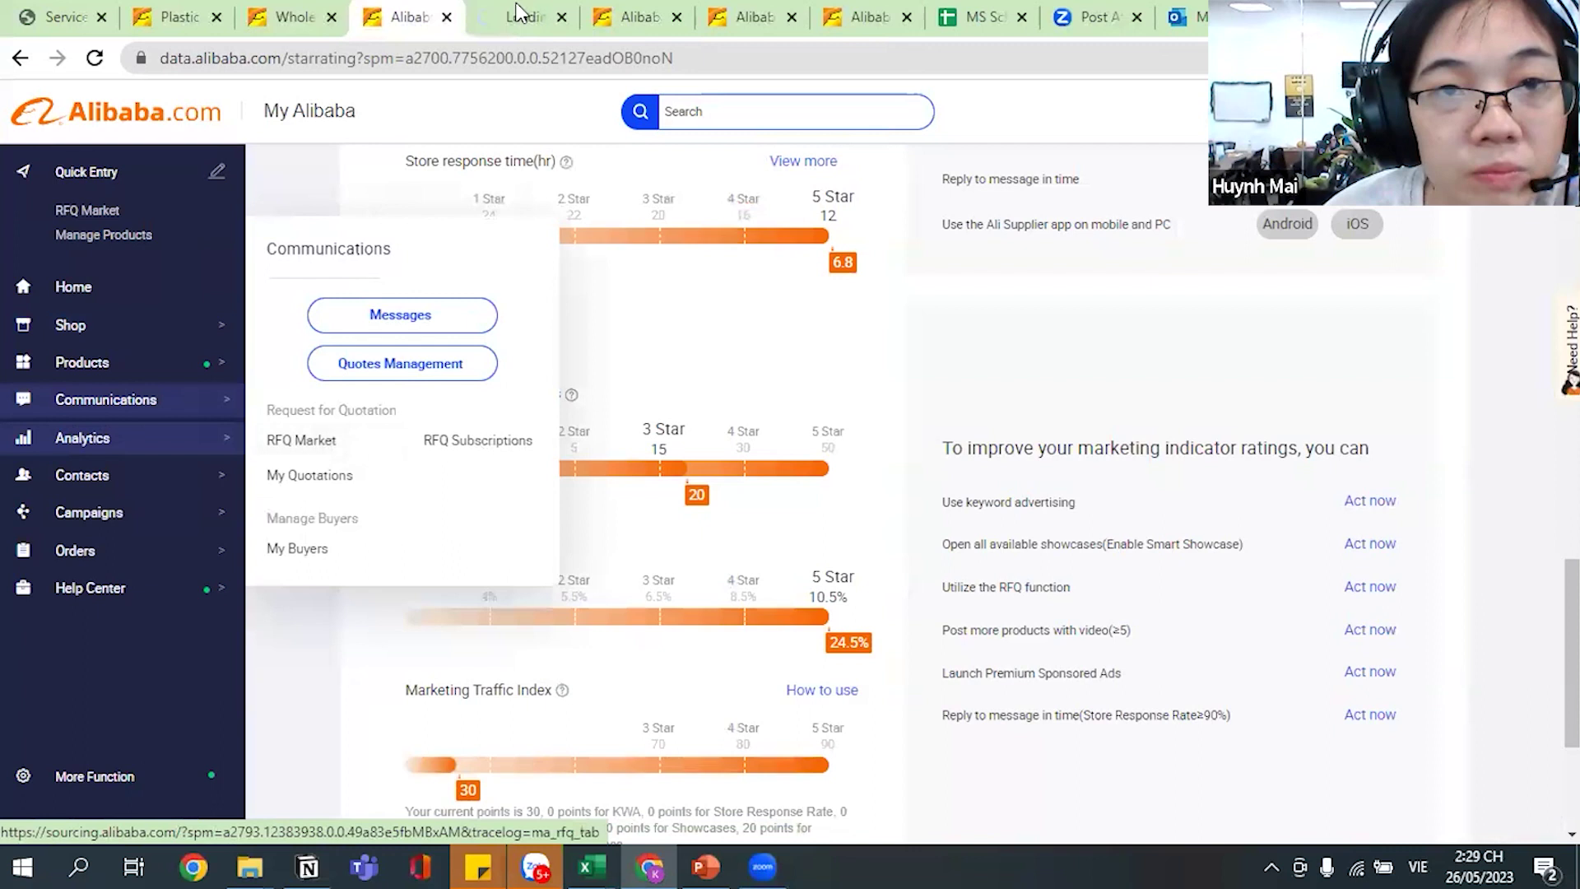
pyautogui.click(519, 12)
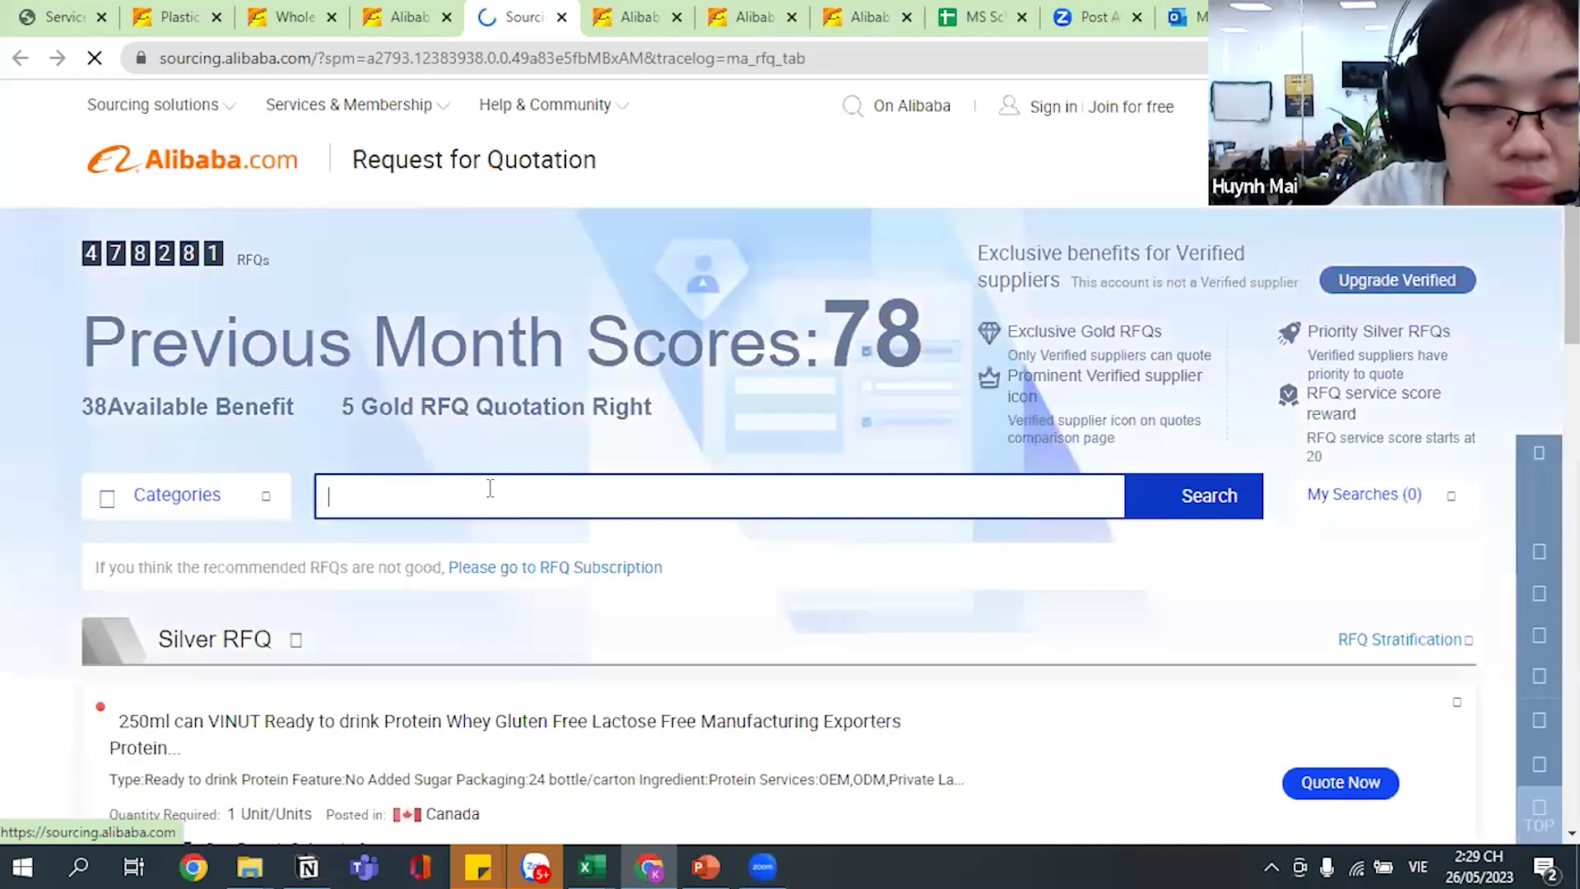
# Search the RFQ market for "cordyceps" and examine how buyers word their request titles.
pyautogui.write('c')
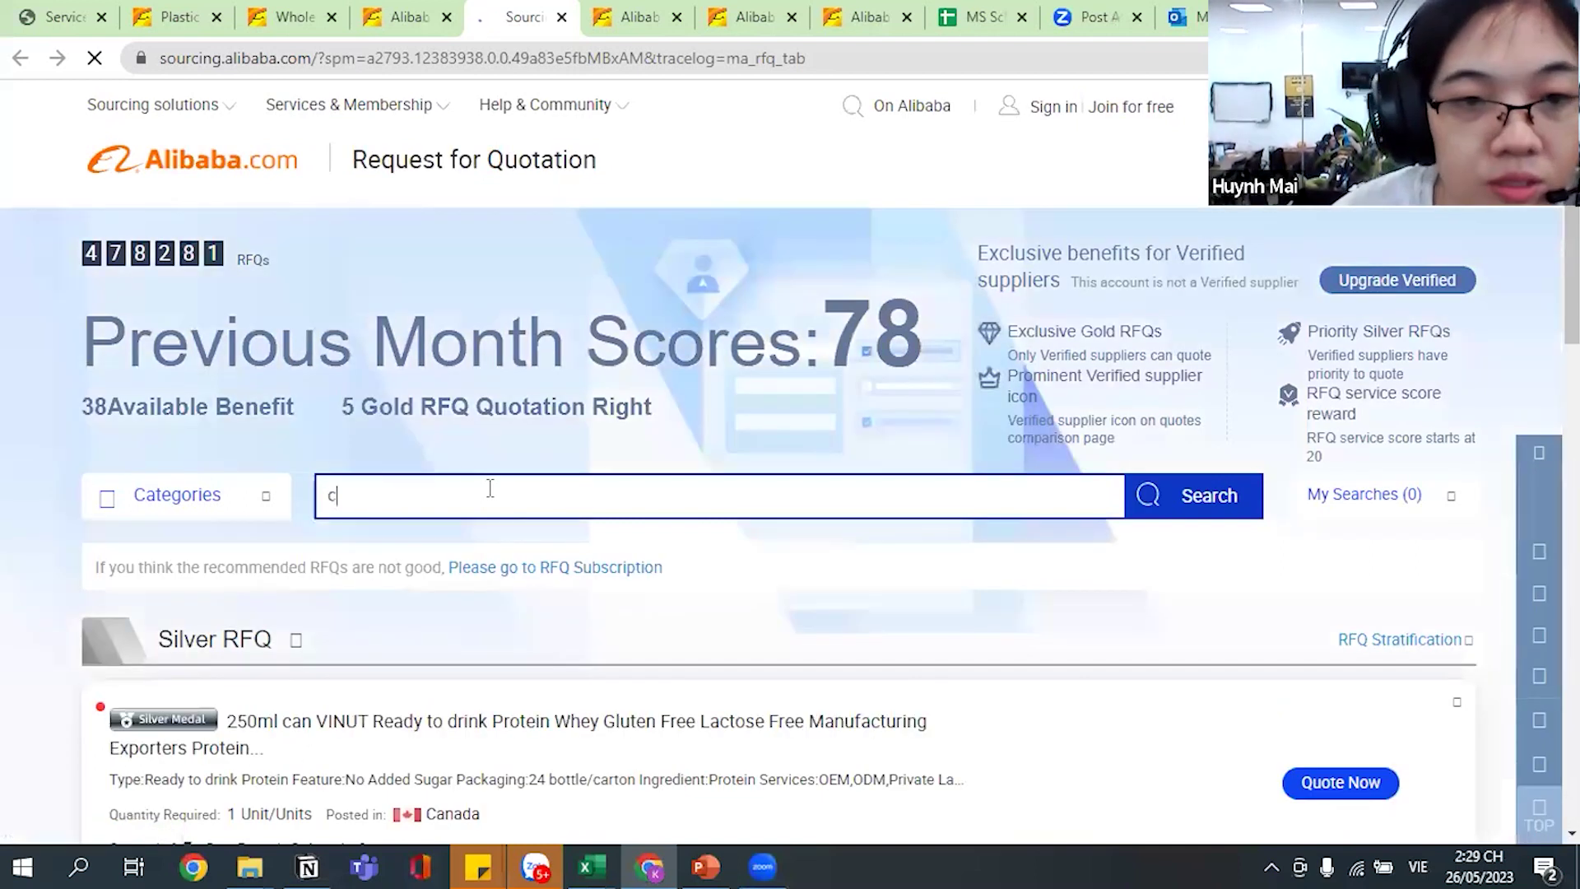
pyautogui.write('ordyceps')
pyautogui.press('Return')
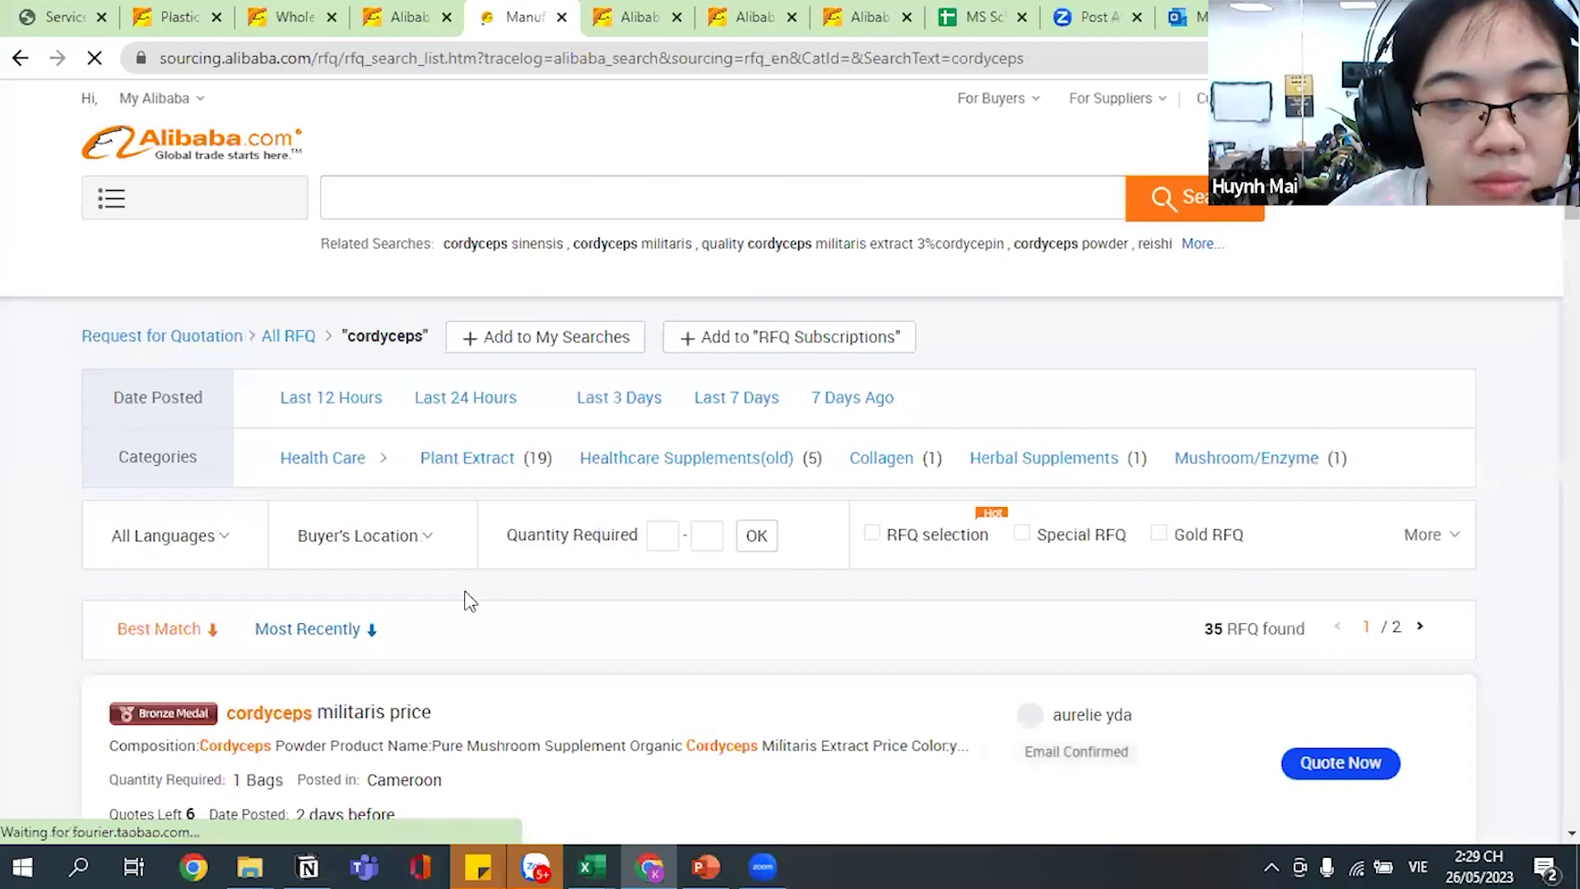
pyautogui.scroll(-4, 332, 376)
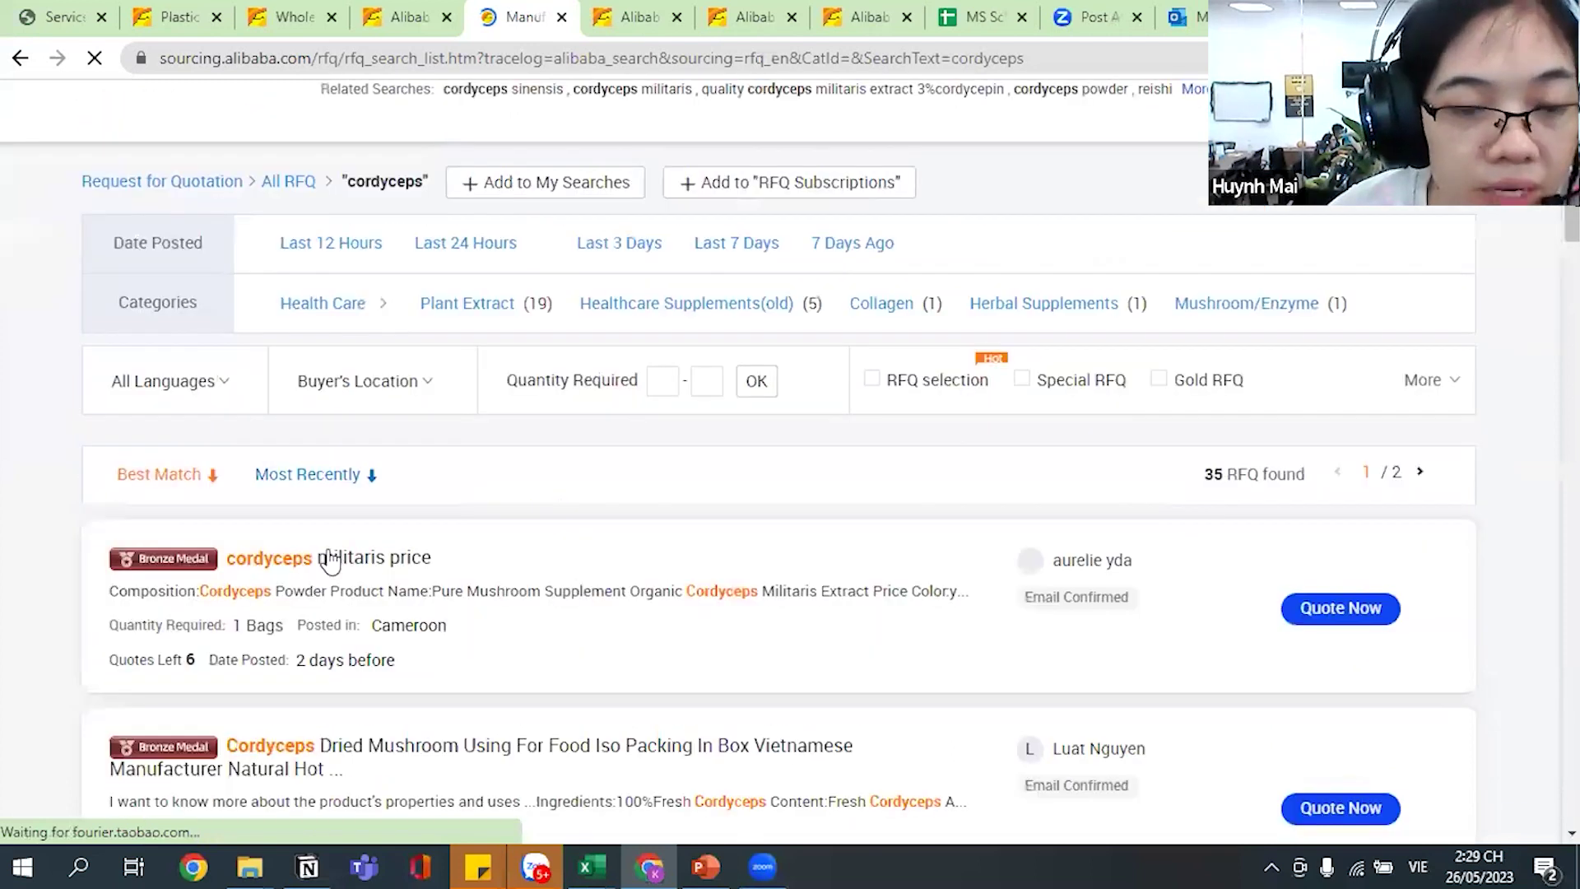
pyautogui.scroll(-1, 360, 589)
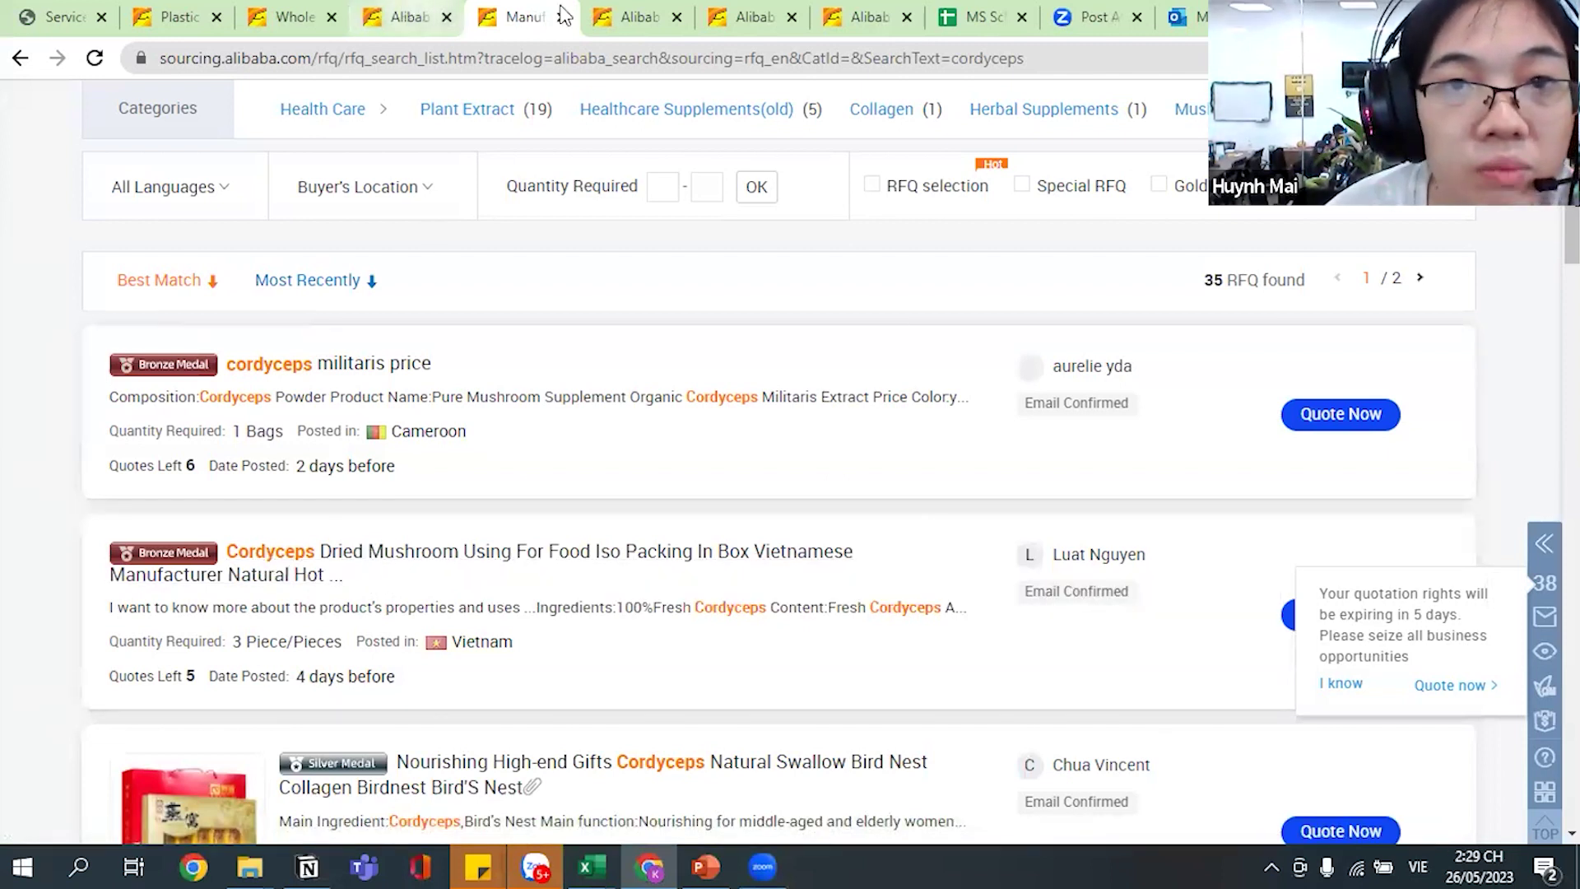
# Return to the keyword analysis page and search it for "Dried mushroom".
pyautogui.click(588, 20)
pyautogui.click(284, 16)
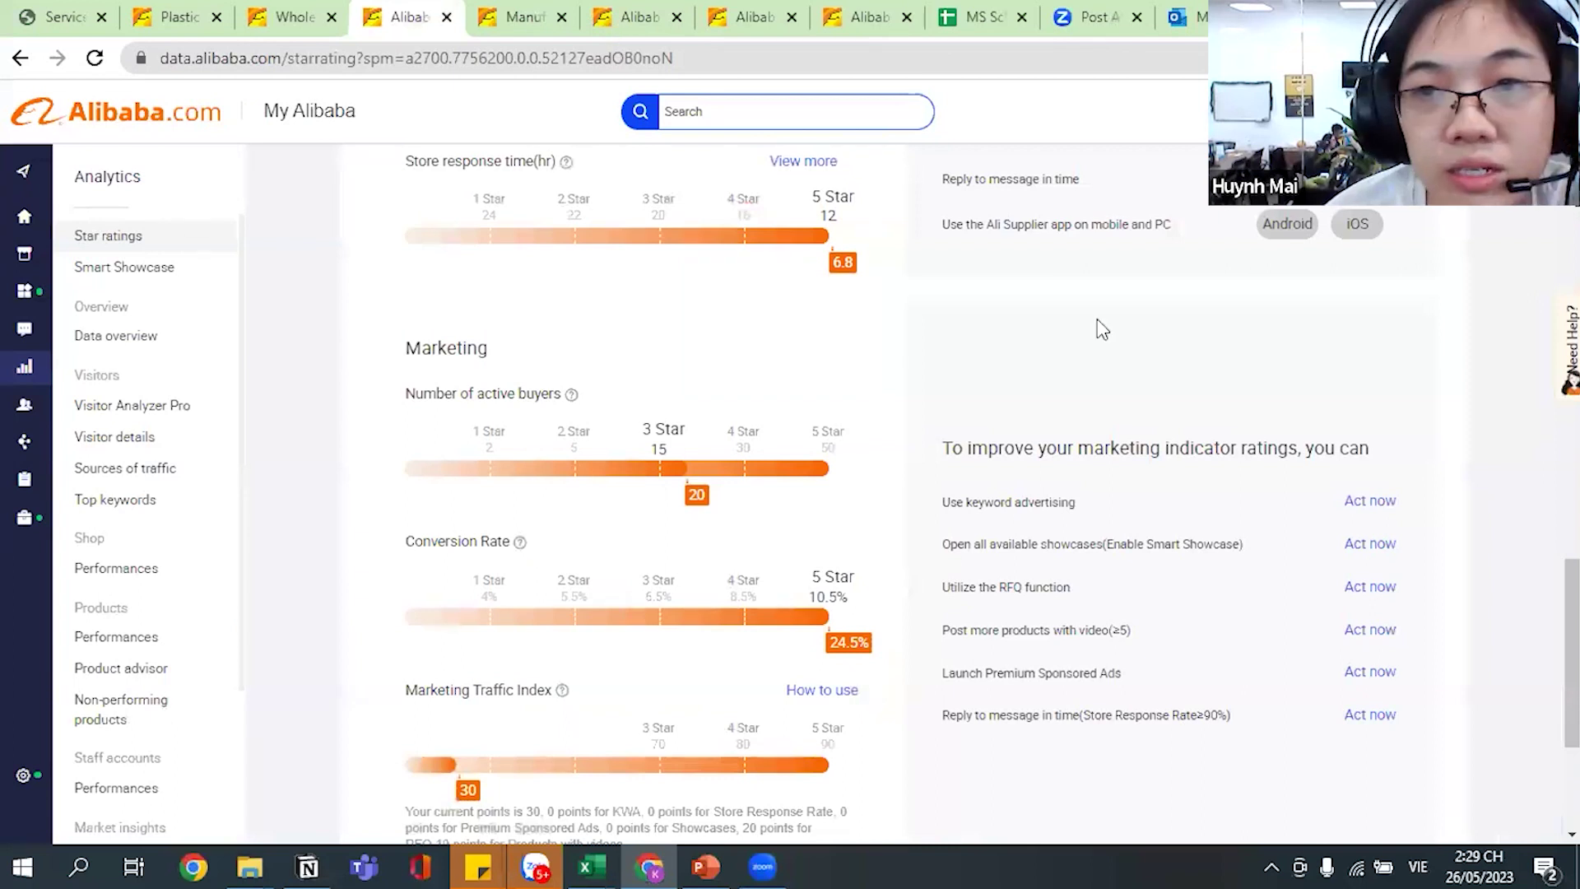
pyautogui.hotkey('ctrl', 'Tab')
pyautogui.hotkey('ctrl', 'Tab')
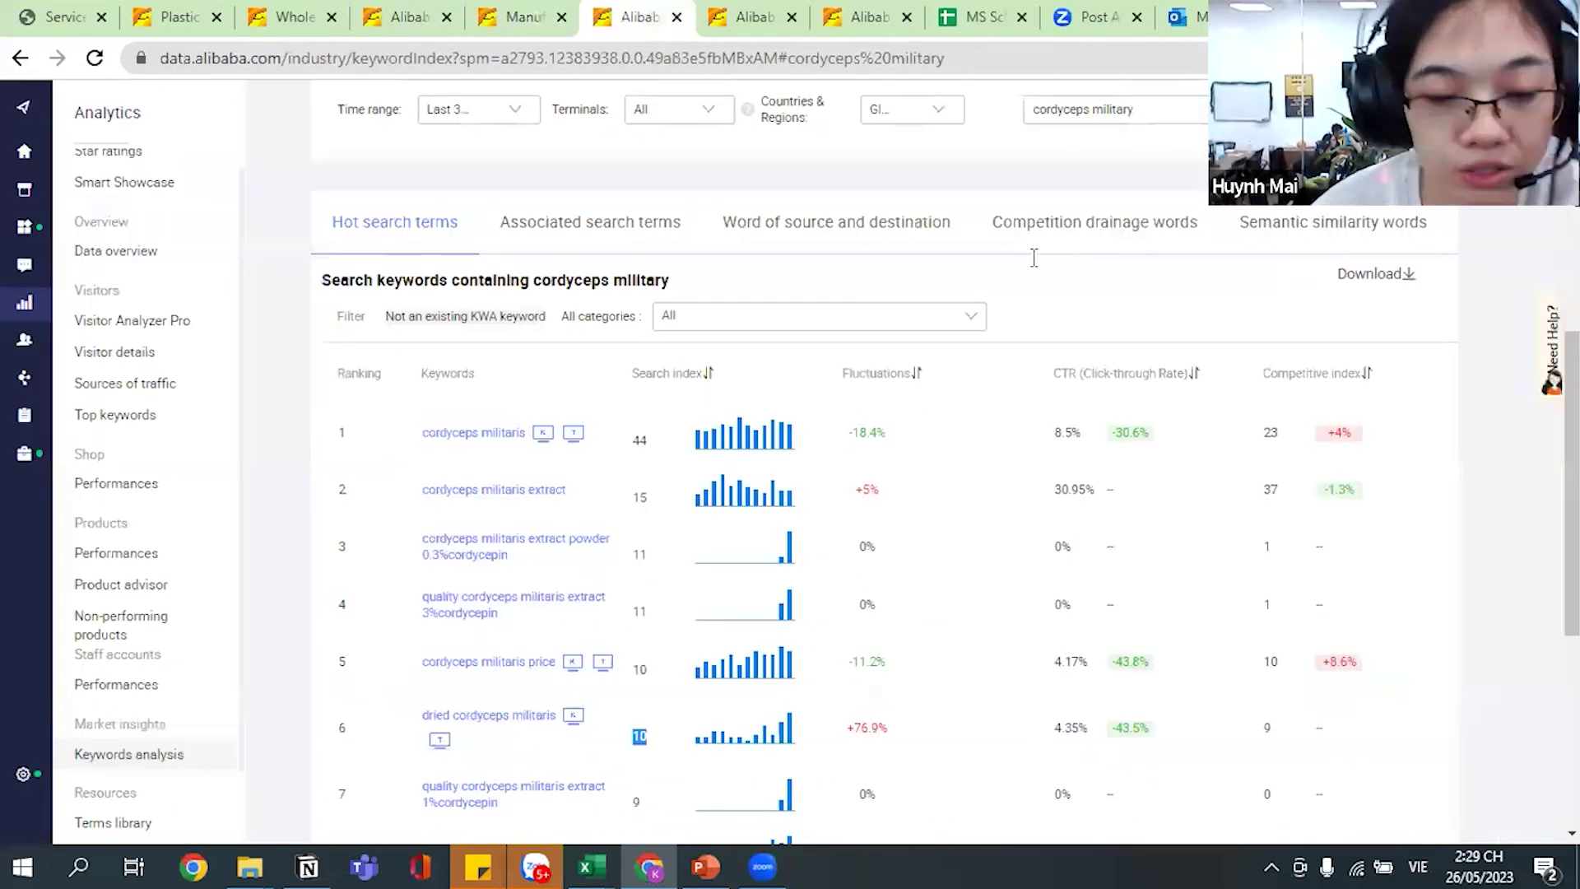
pyautogui.scroll(7, 1034, 257)
pyautogui.tripleClick(1034, 257)
pyautogui.write('Dried mushr')
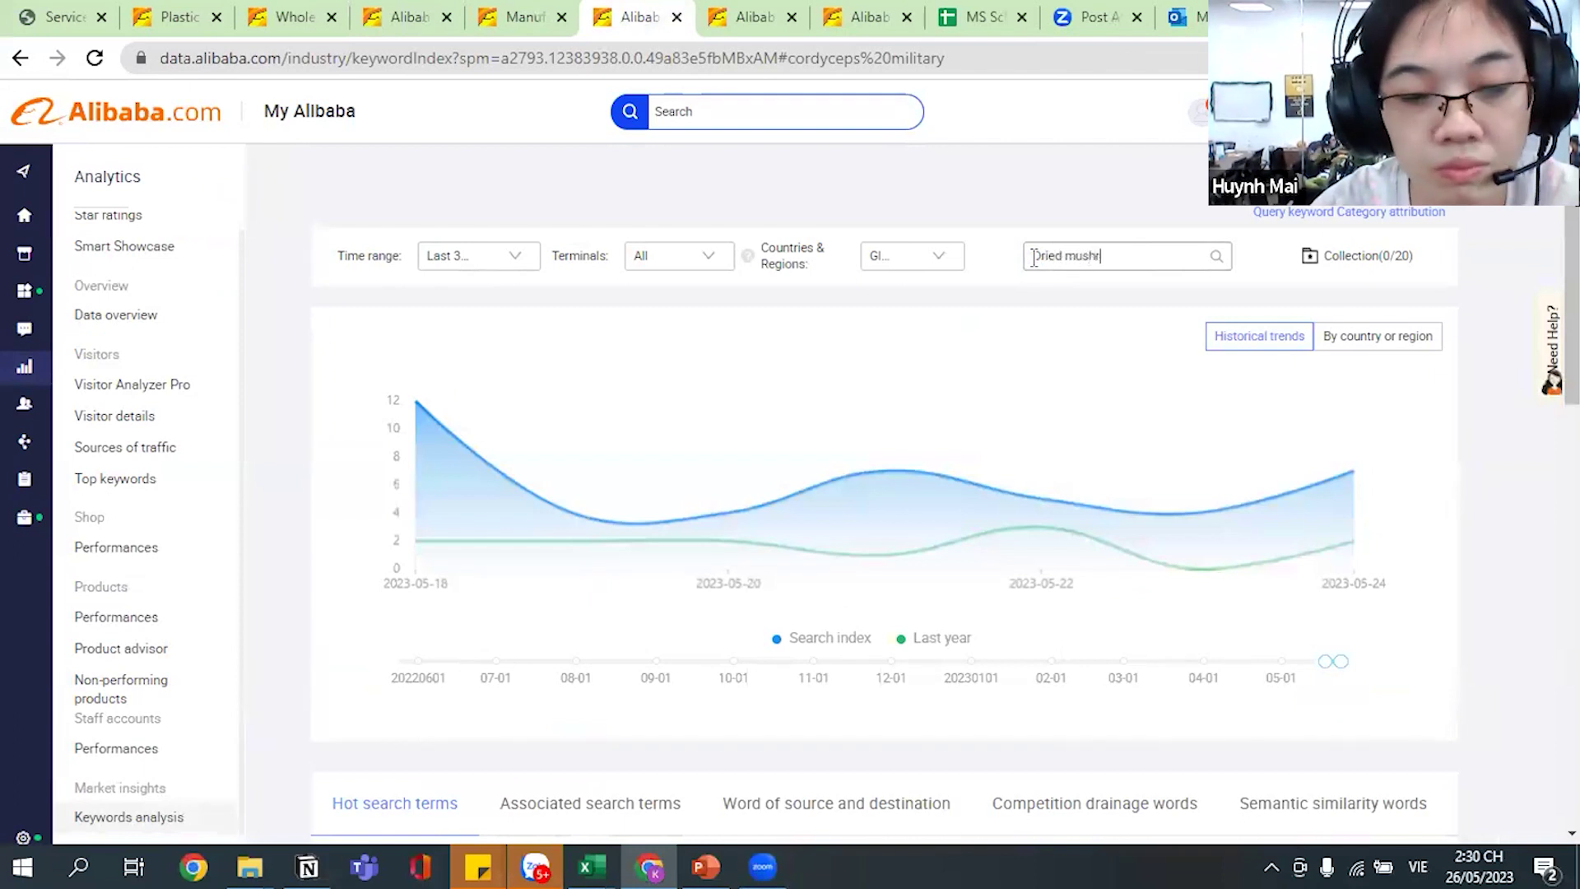
pyautogui.write('oom')
pyautogui.click(1216, 258)
# Examine the hot search terms containing Dried mushroom, comparing the related keywords and their search index.
pyautogui.moveTo(934, 498)
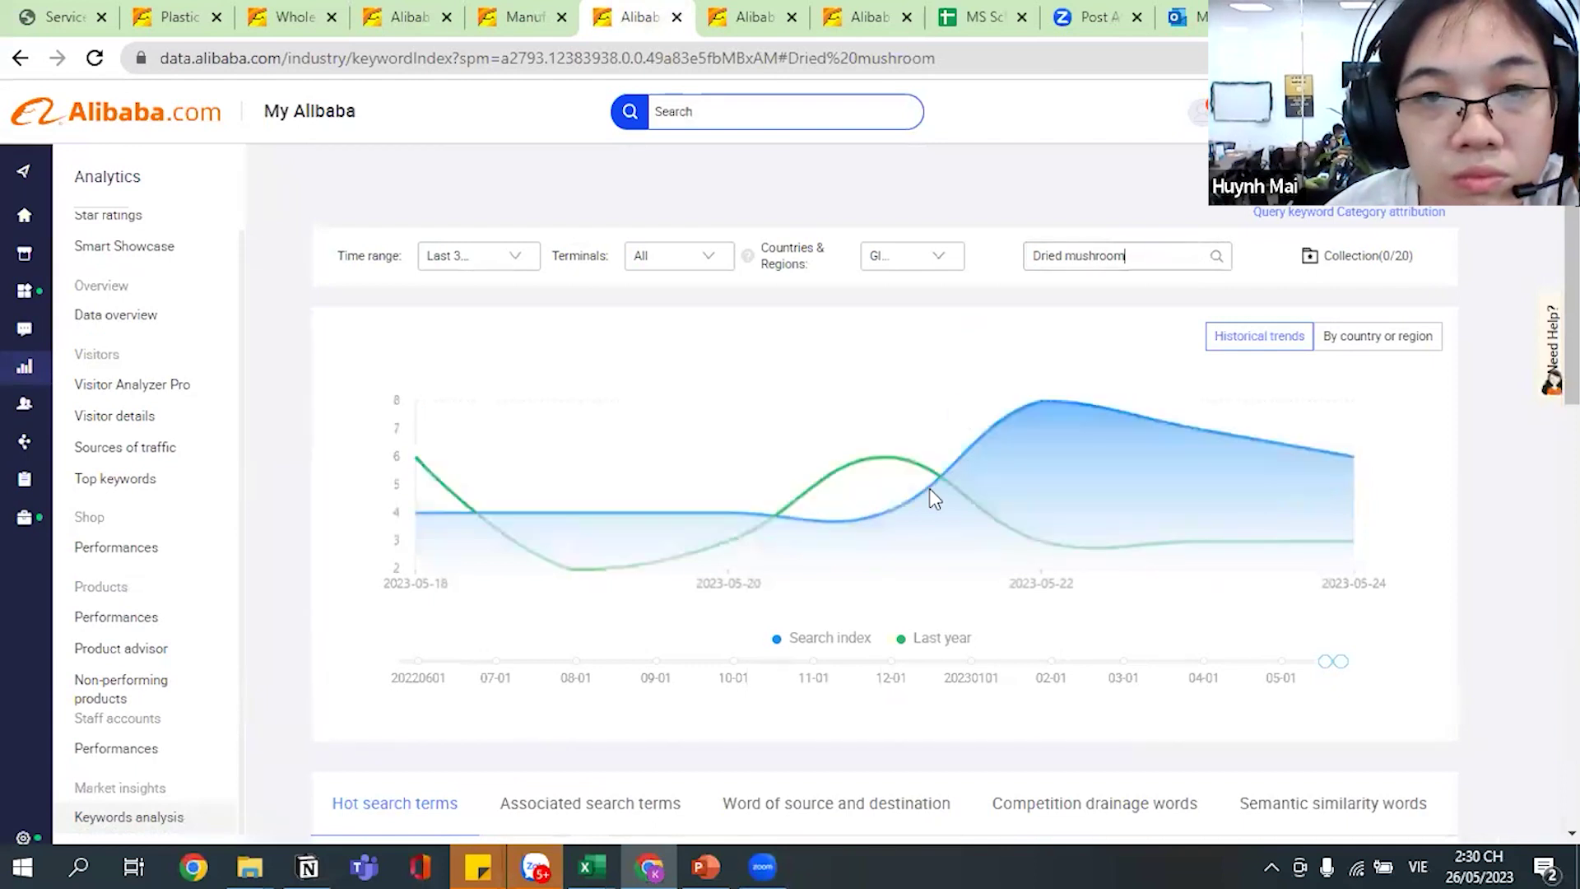
pyautogui.scroll(-6, 930, 492)
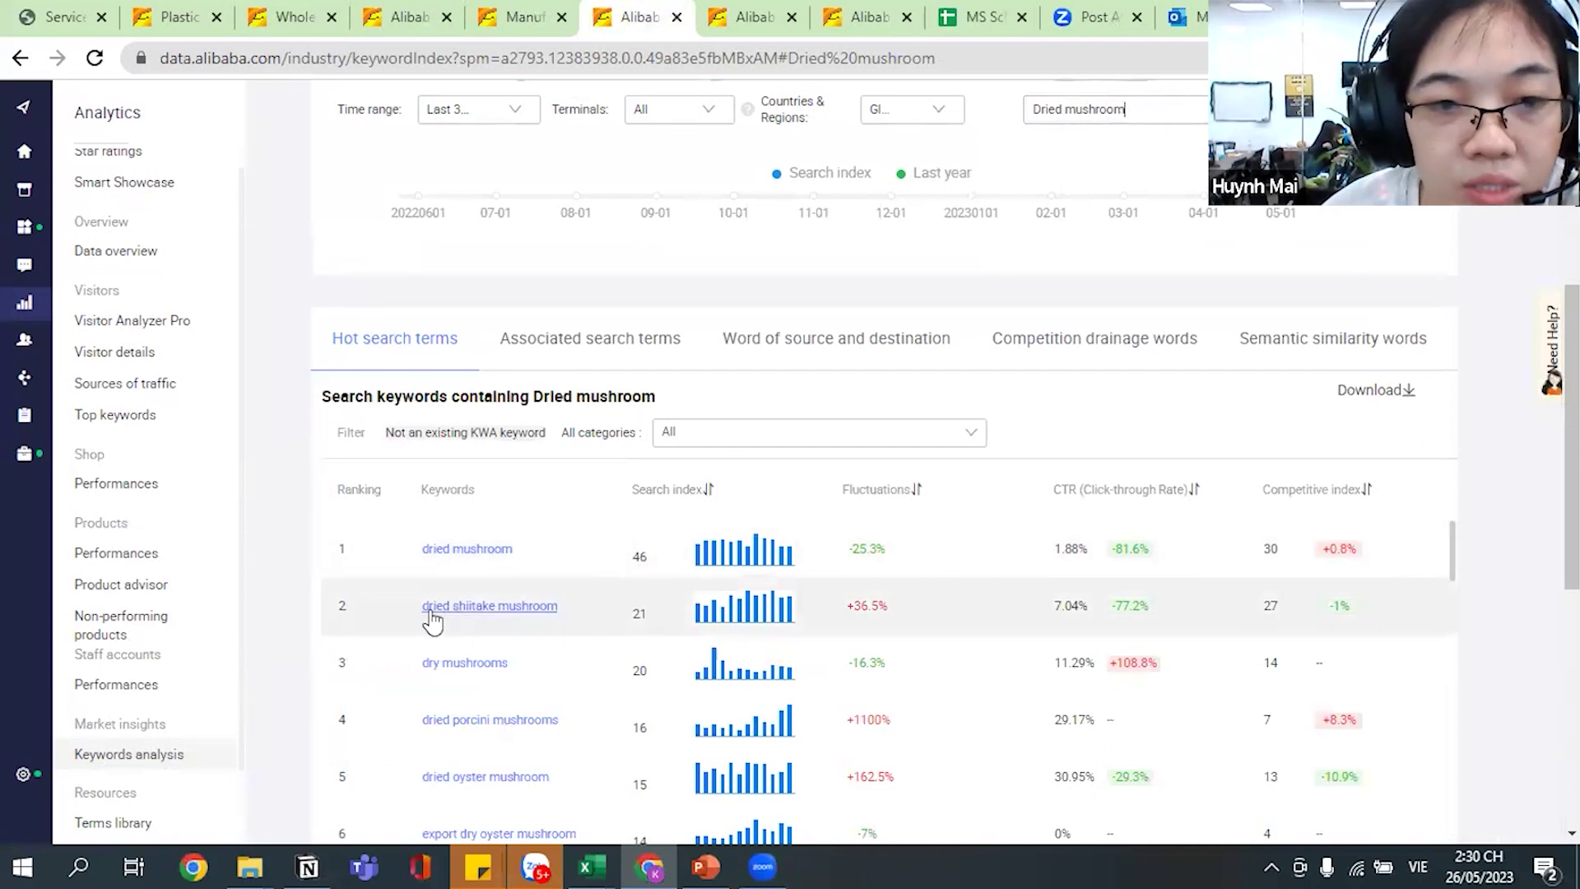
pyautogui.moveTo(432, 624)
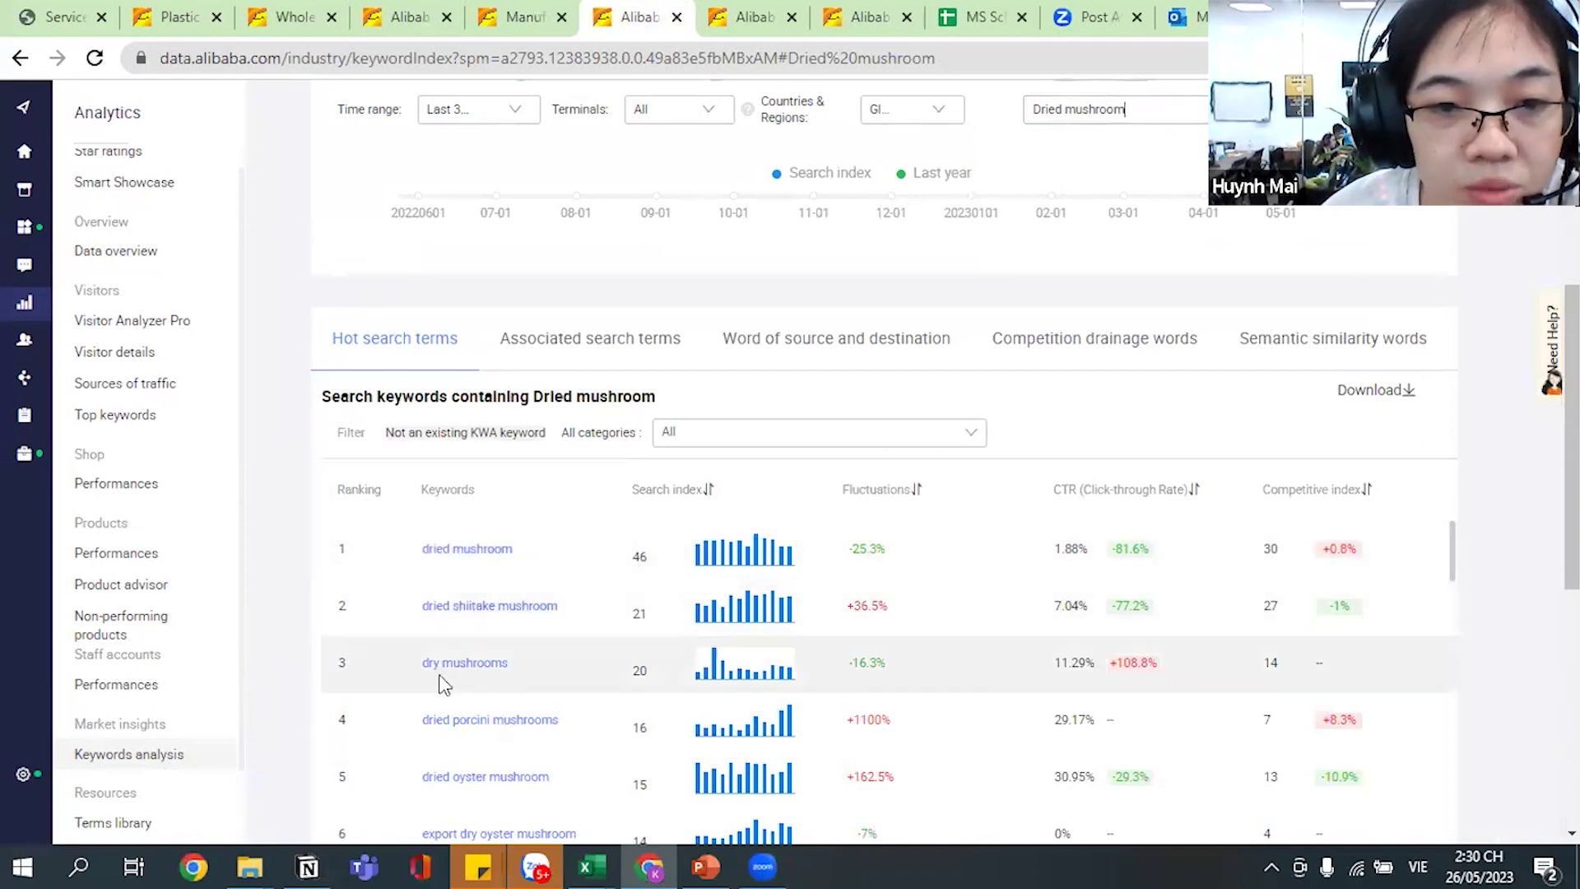
pyautogui.scroll(-1, 444, 628)
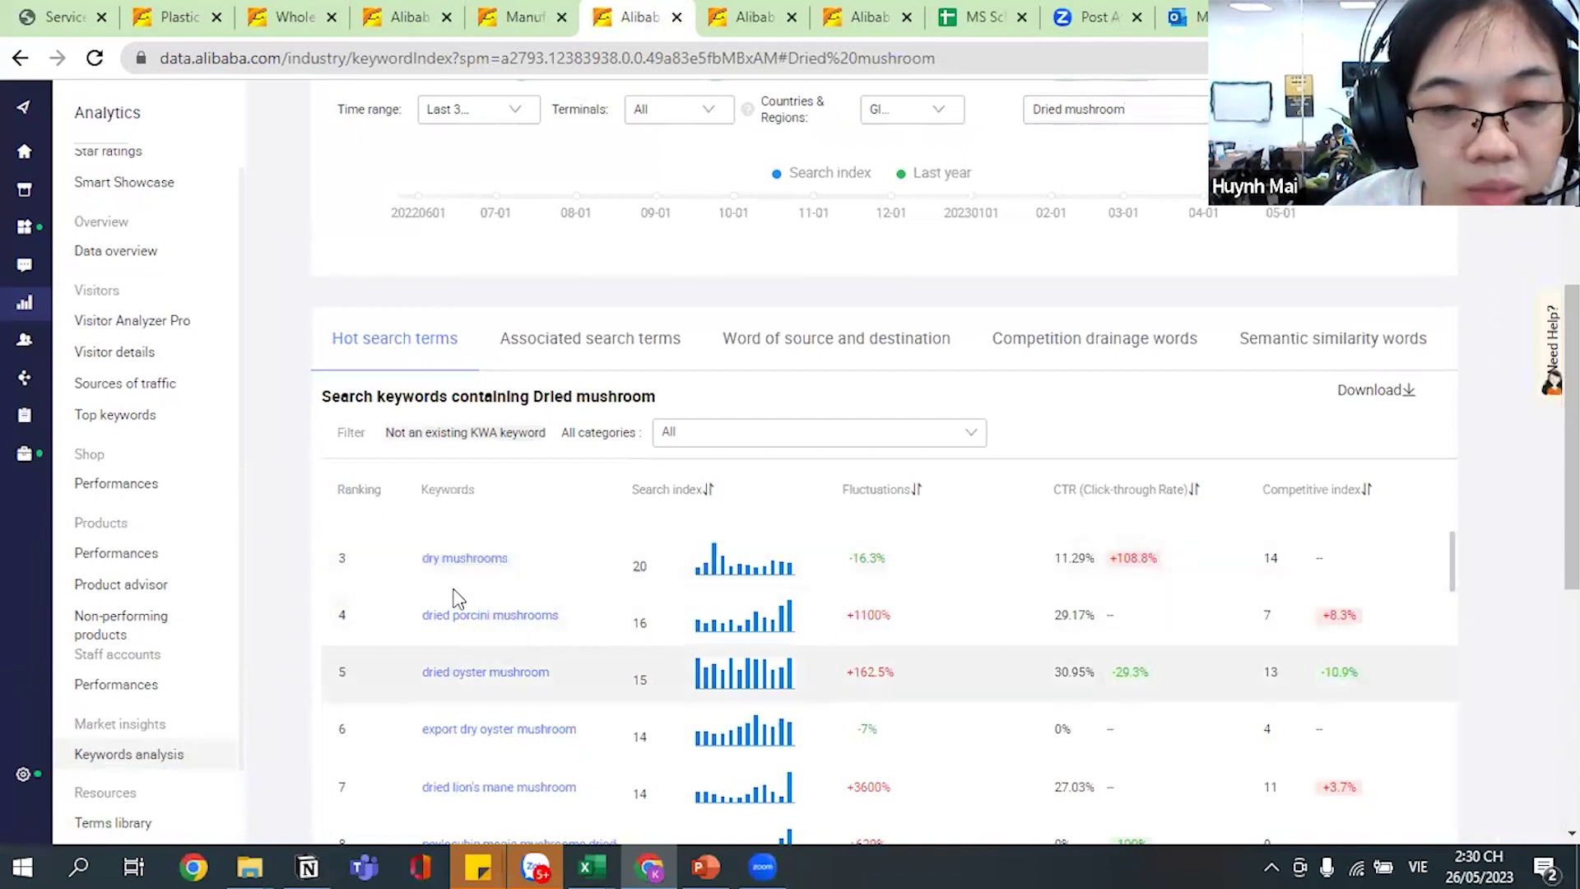
pyautogui.scroll(1, 514, 650)
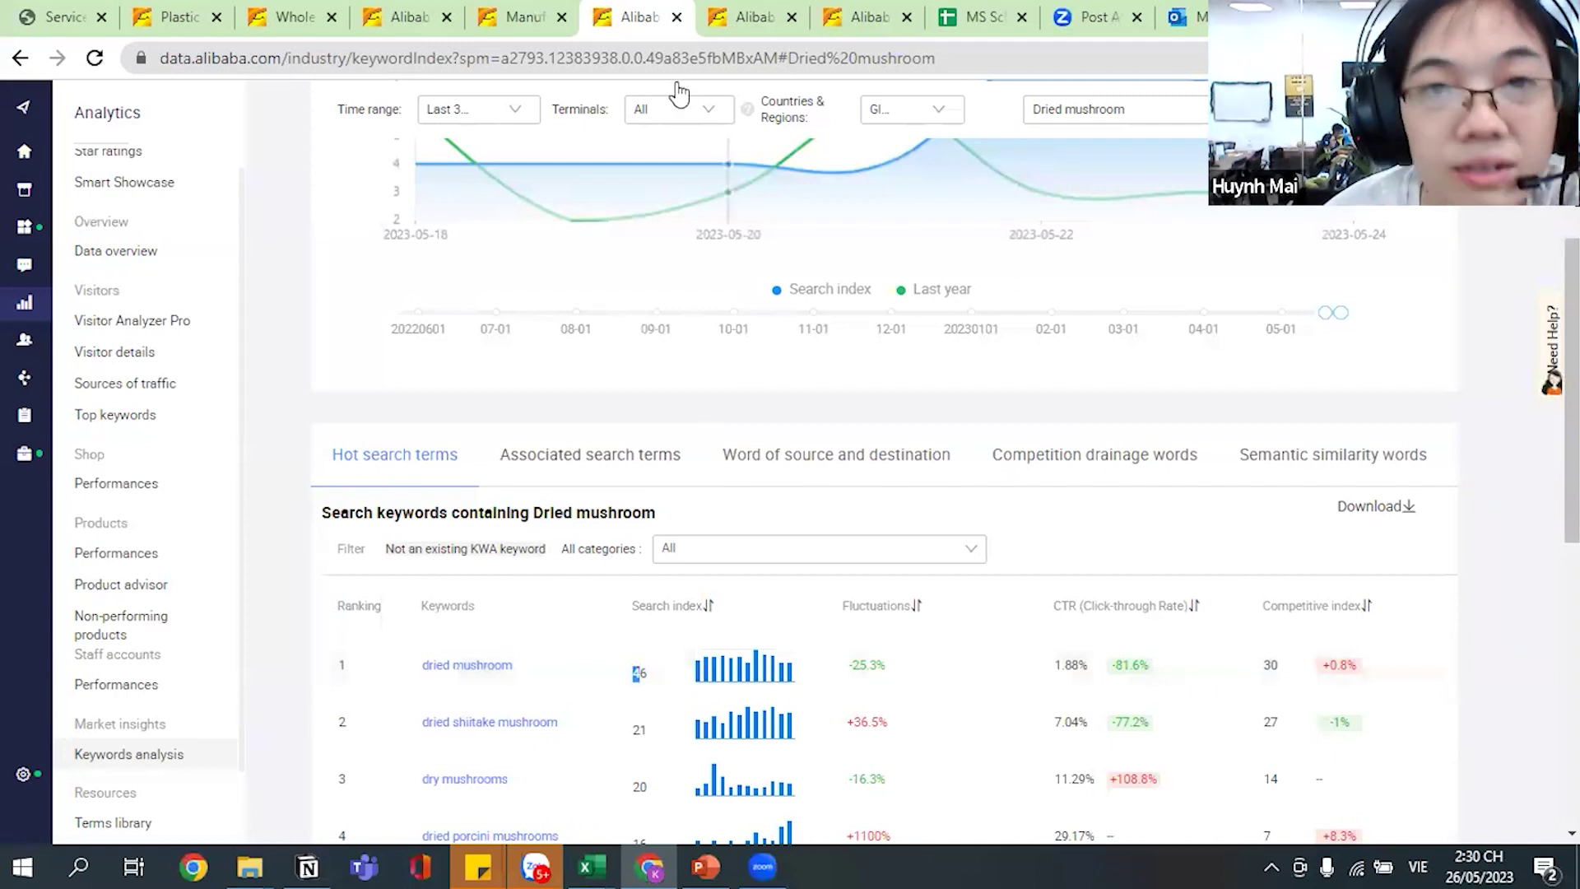
# Switch to PowerPoint to check the slide for the search bar and competitor name method, and return to the browser.
pyautogui.click(728, 25)
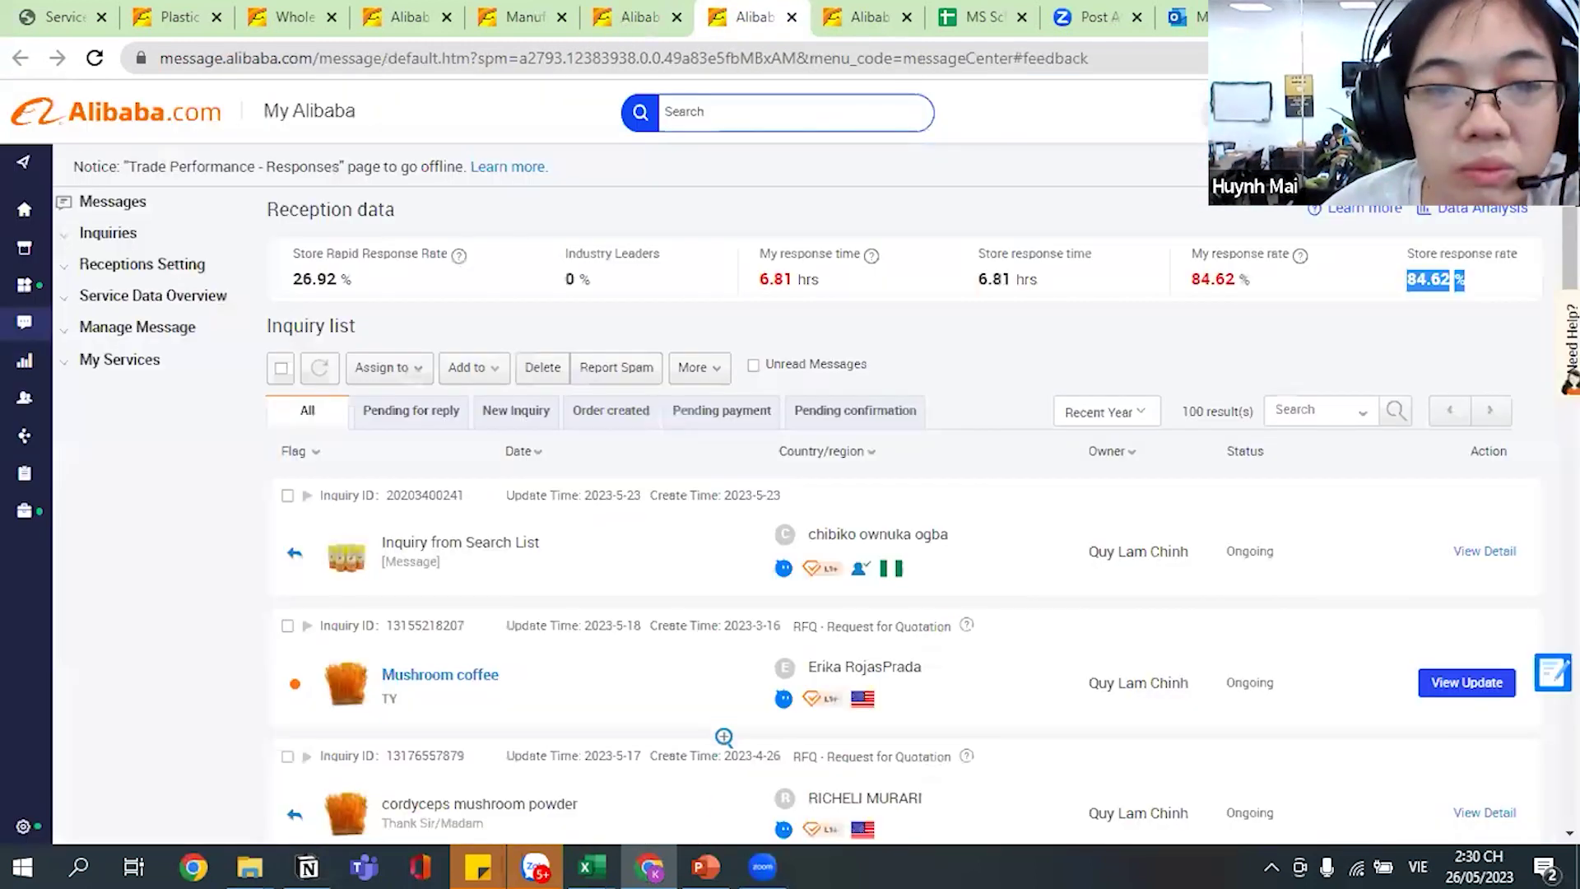
pyautogui.click(620, 21)
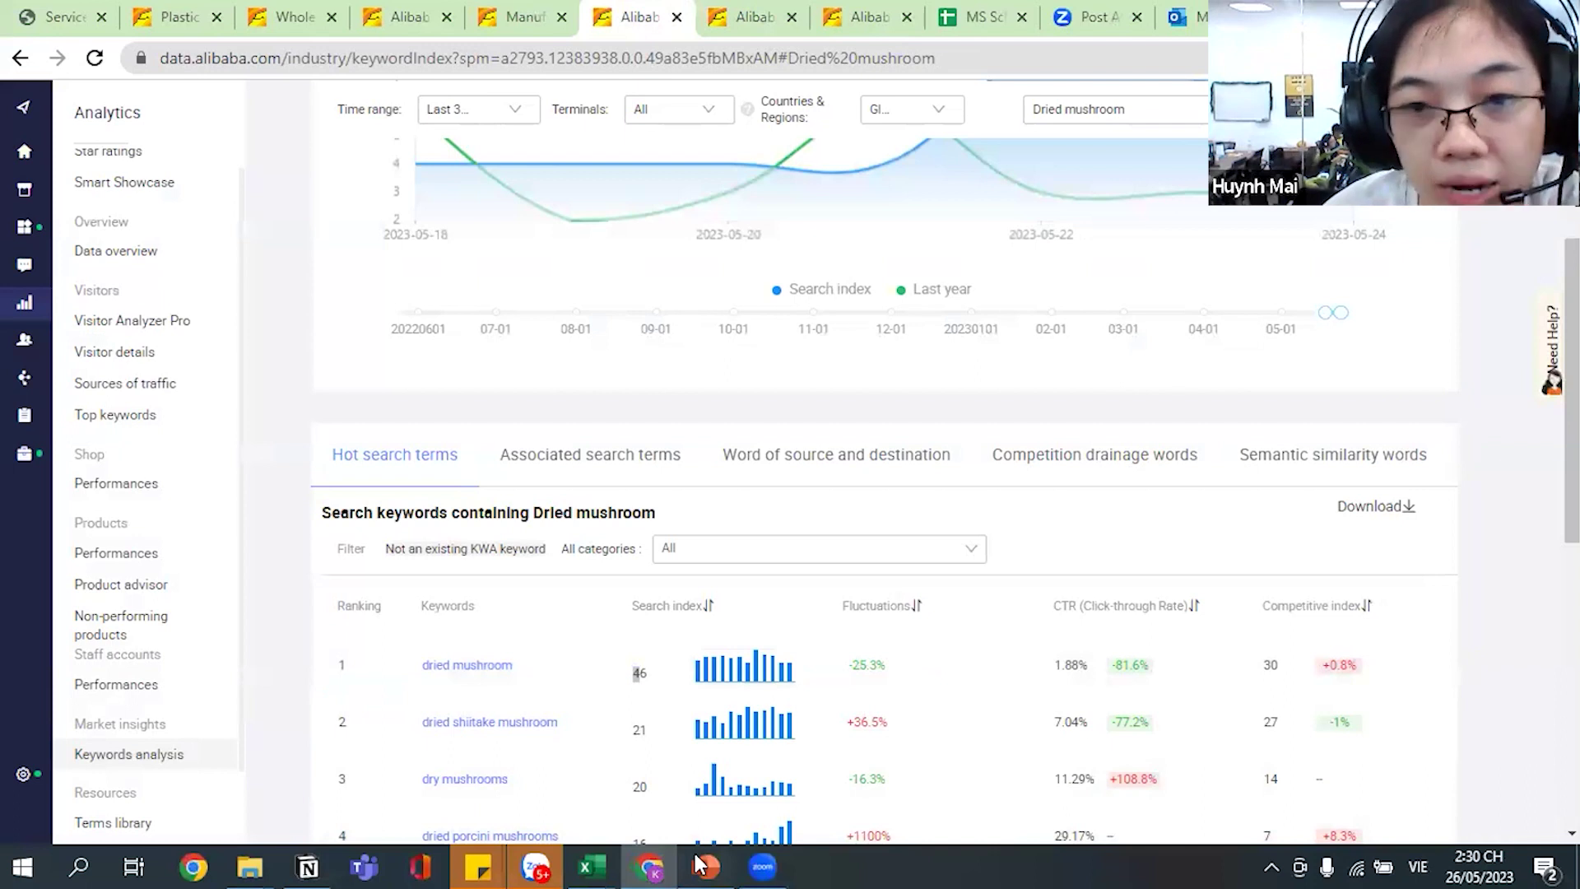
pyautogui.click(701, 865)
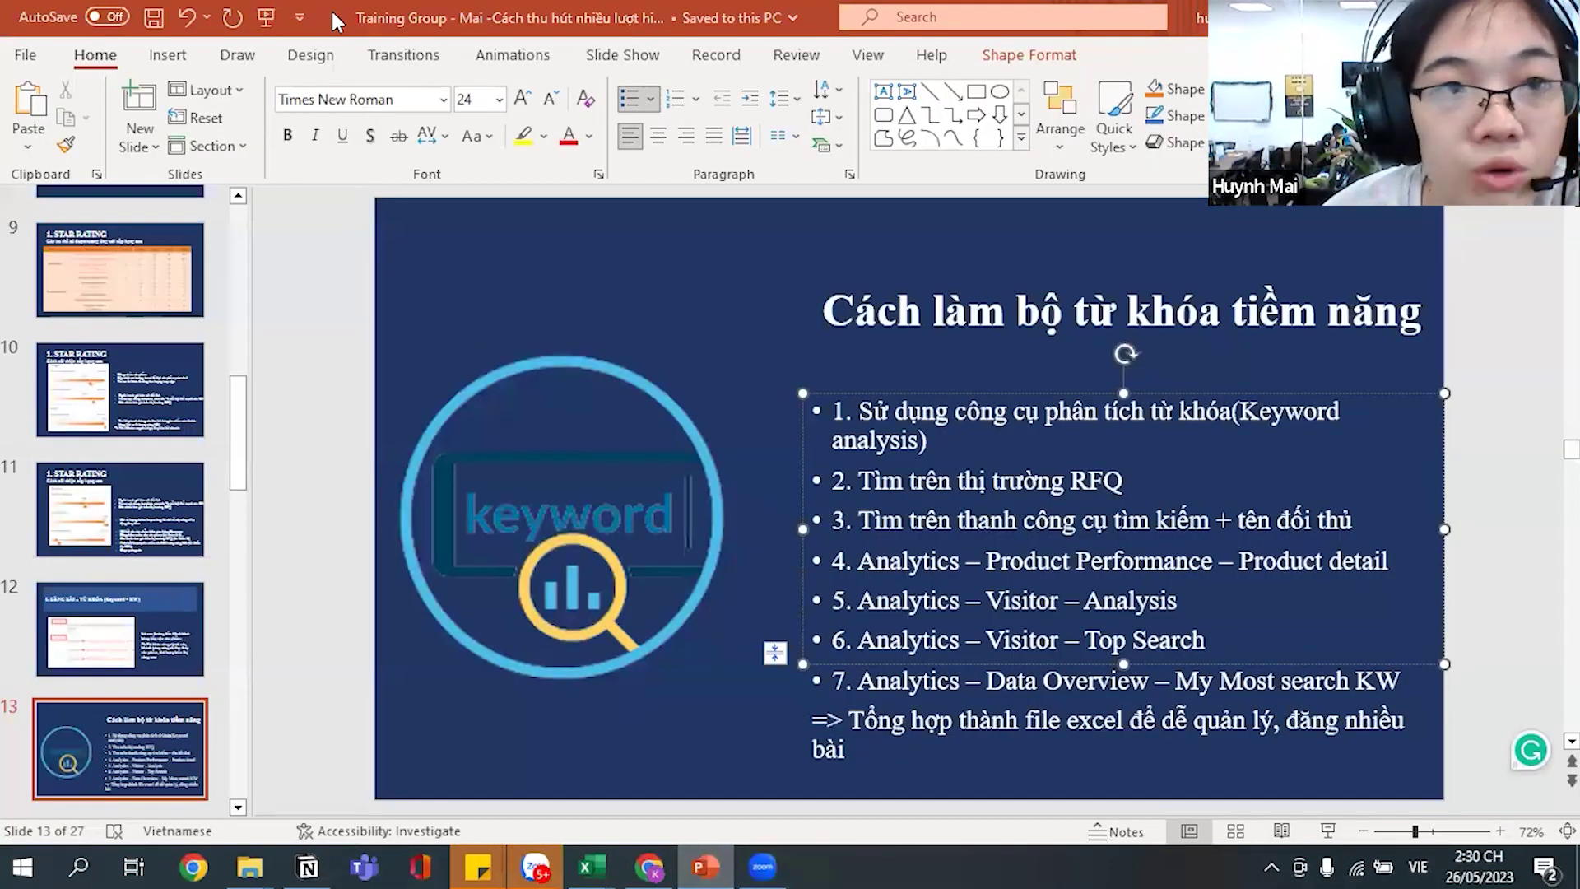
pyautogui.hotkey('alt', 'Tab')
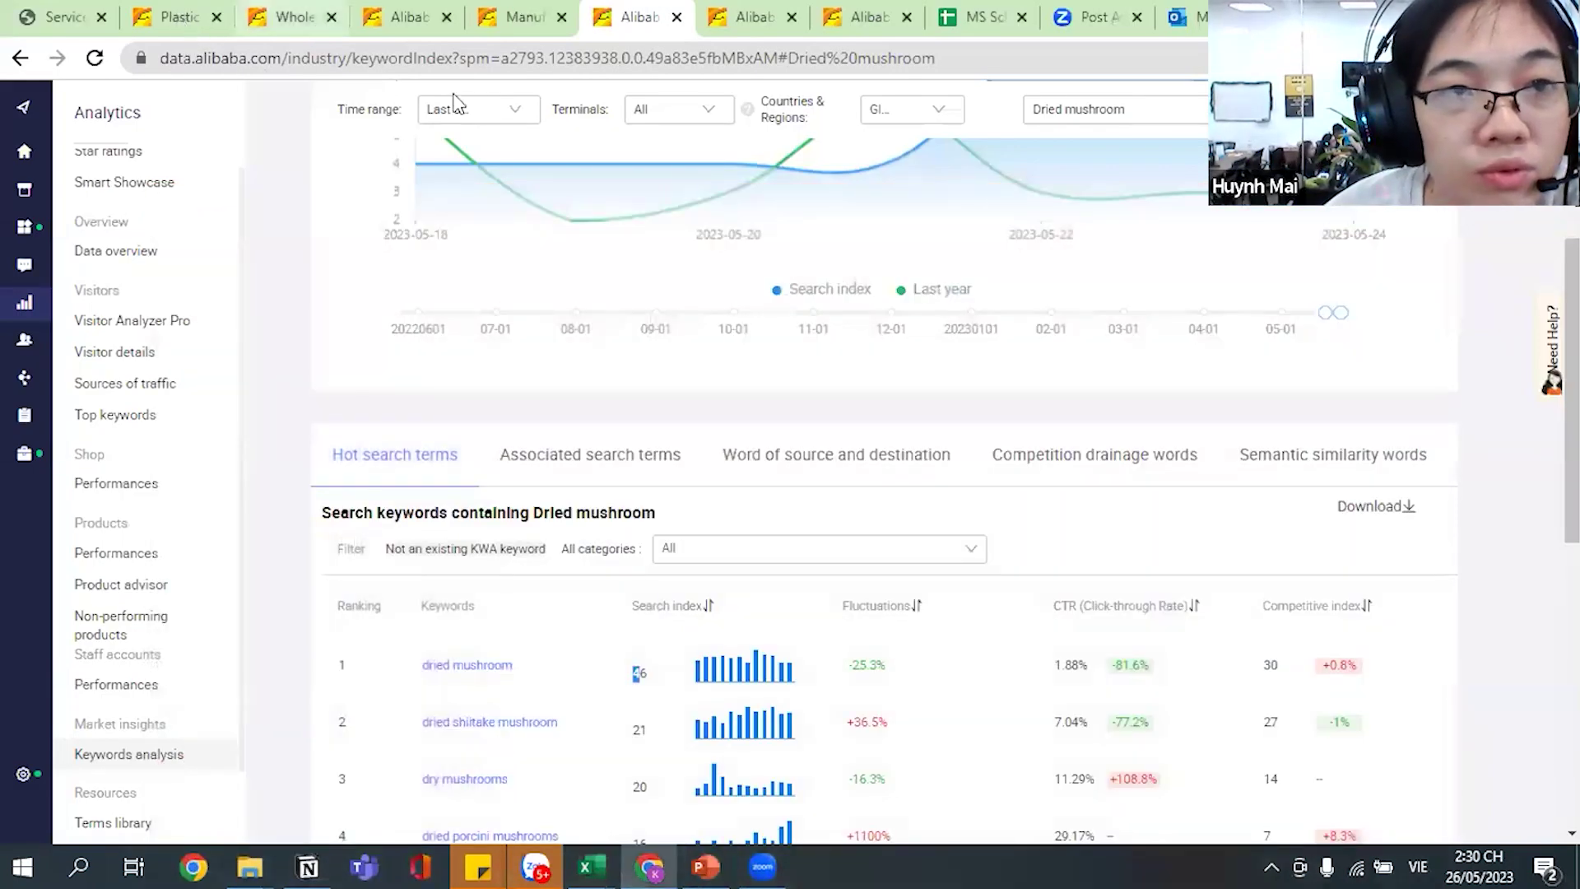
# Replace the query on the Alibaba product search page with "cordyceps" and run the suggested cordyceps search.
pyautogui.hotkey('ctrl', '2')
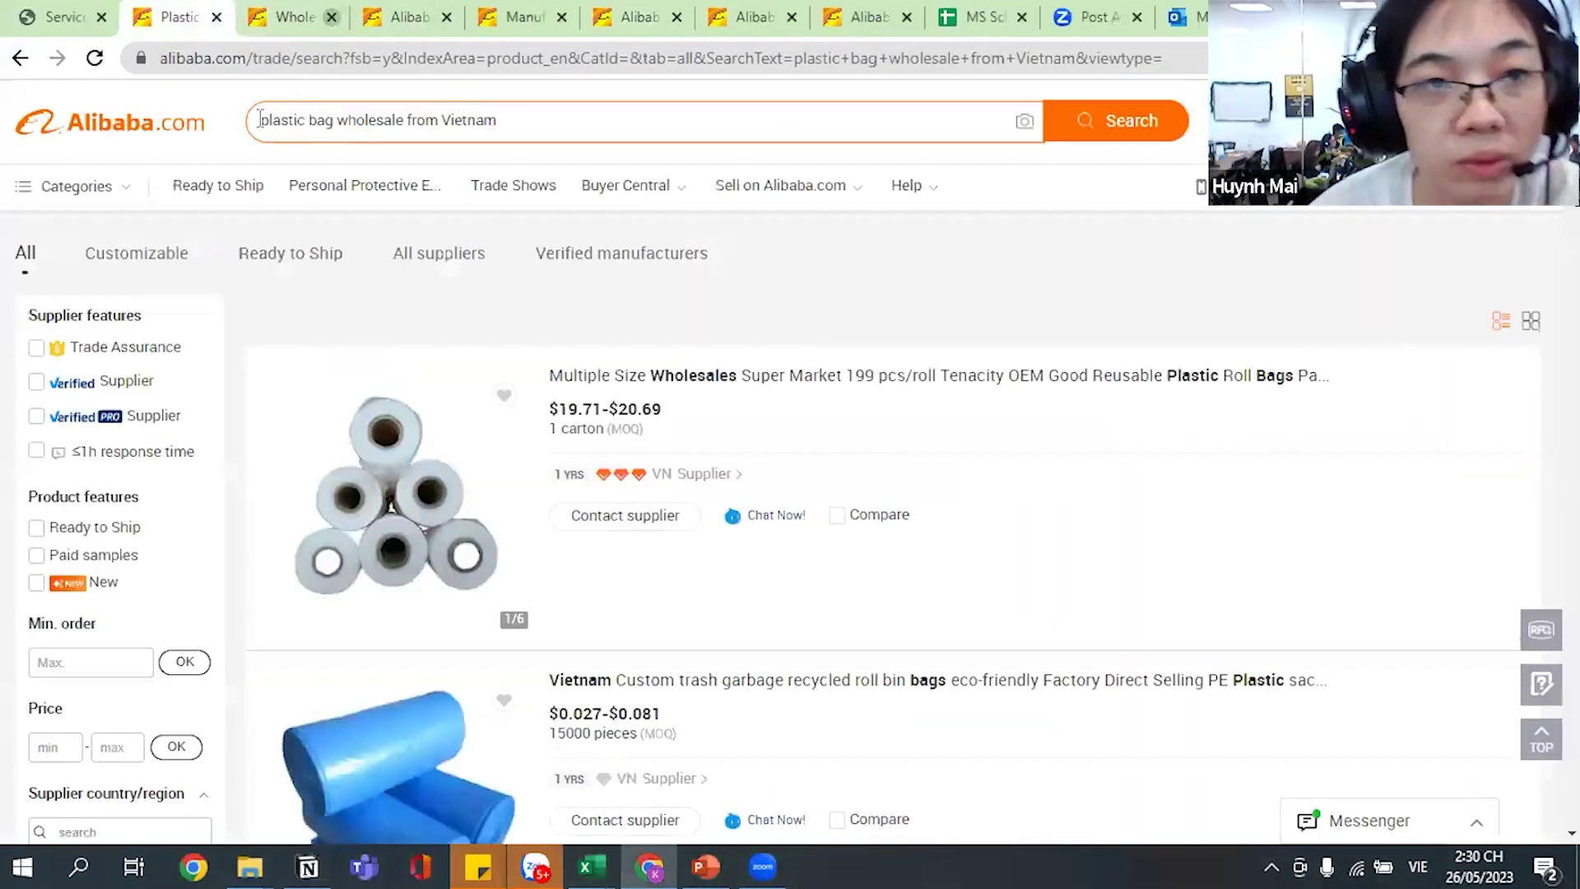
pyautogui.tripleClick(268, 123)
pyautogui.write('cor')
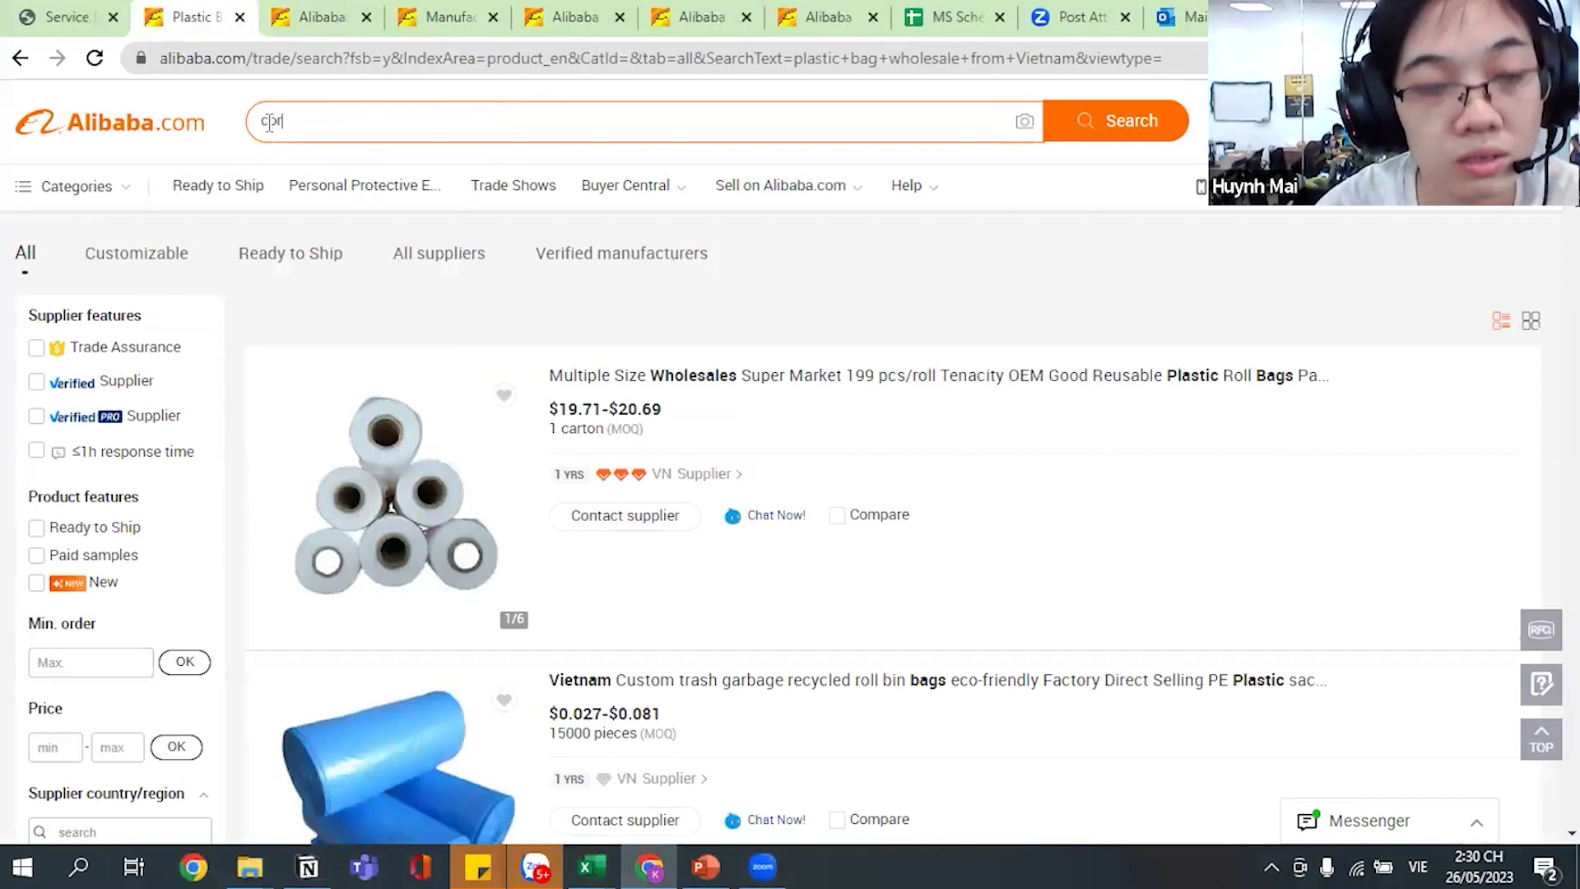
pyautogui.write('dyceps')
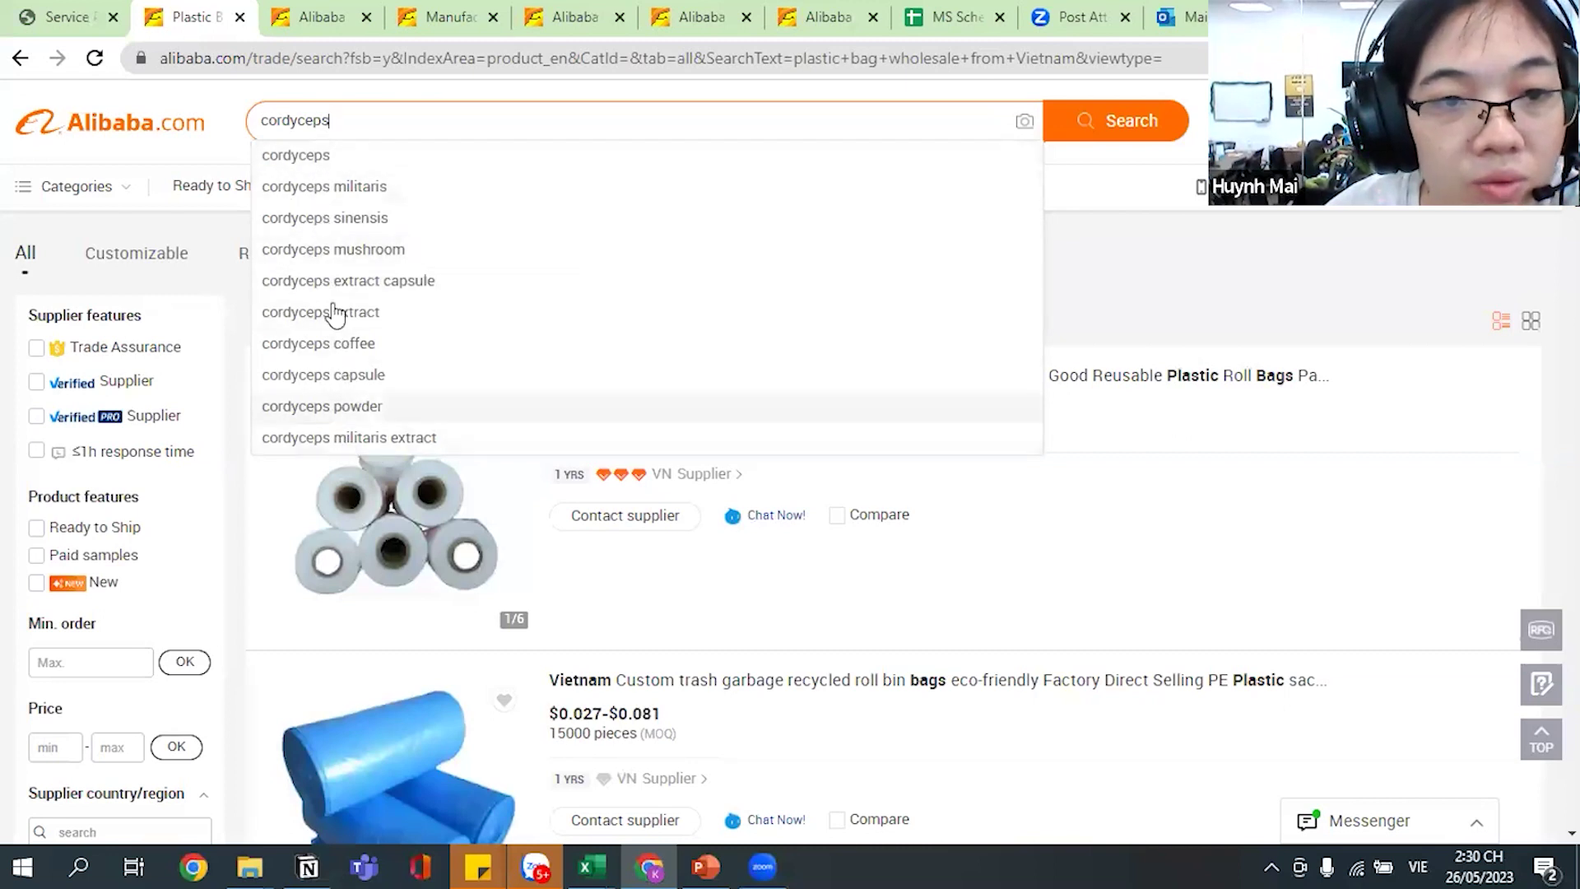
pyautogui.click(326, 158)
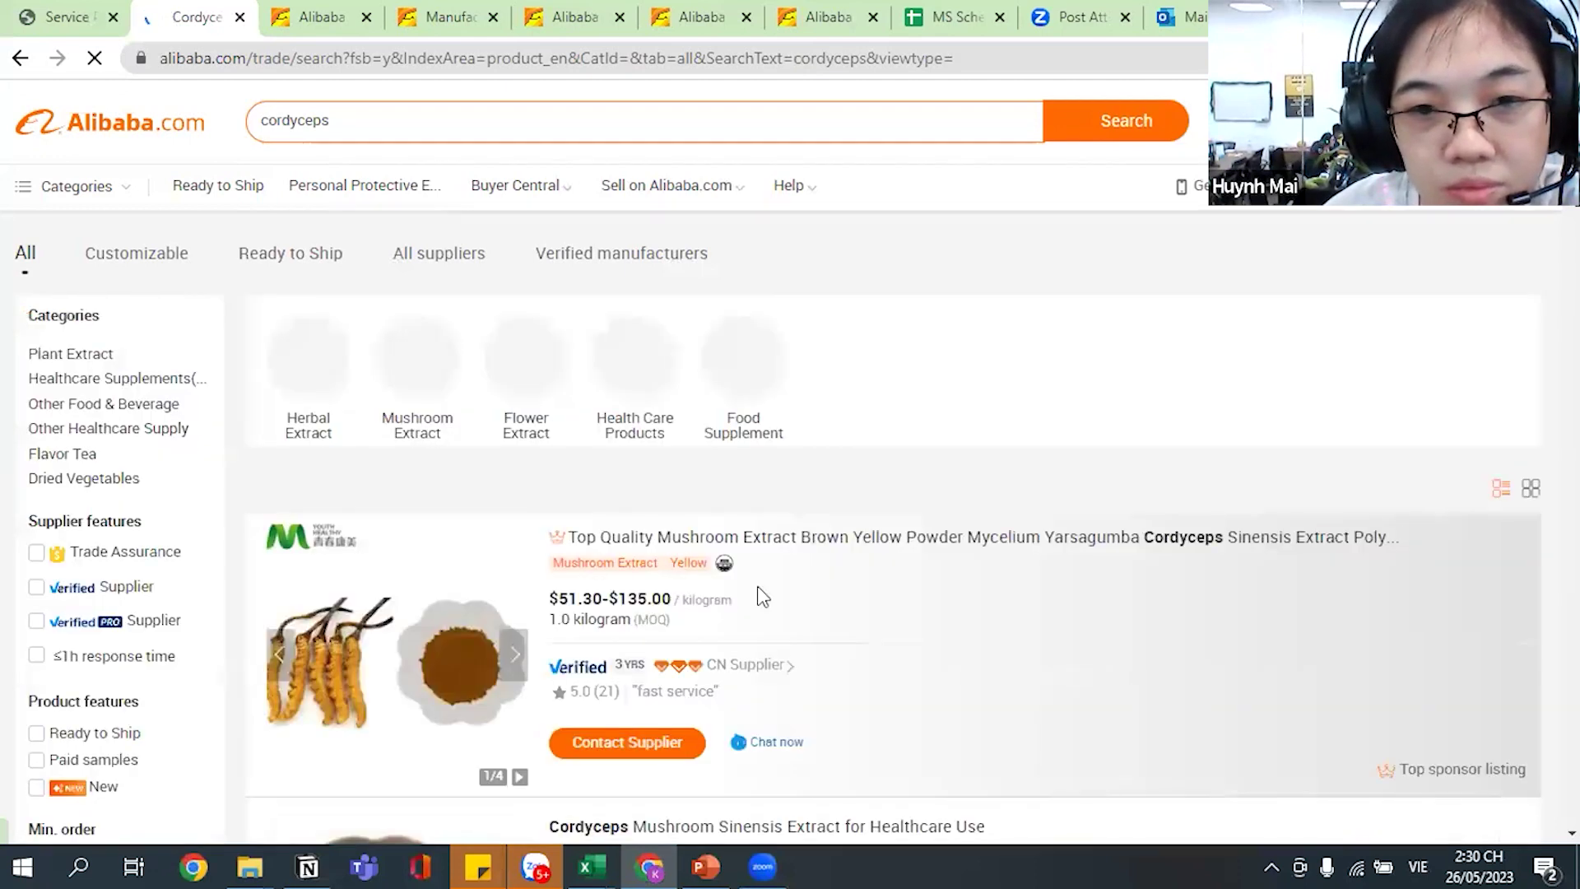
# Examine the product titles in the cordyceps search results for keywords that competing suppliers use.
pyautogui.scroll(-5, 763, 597)
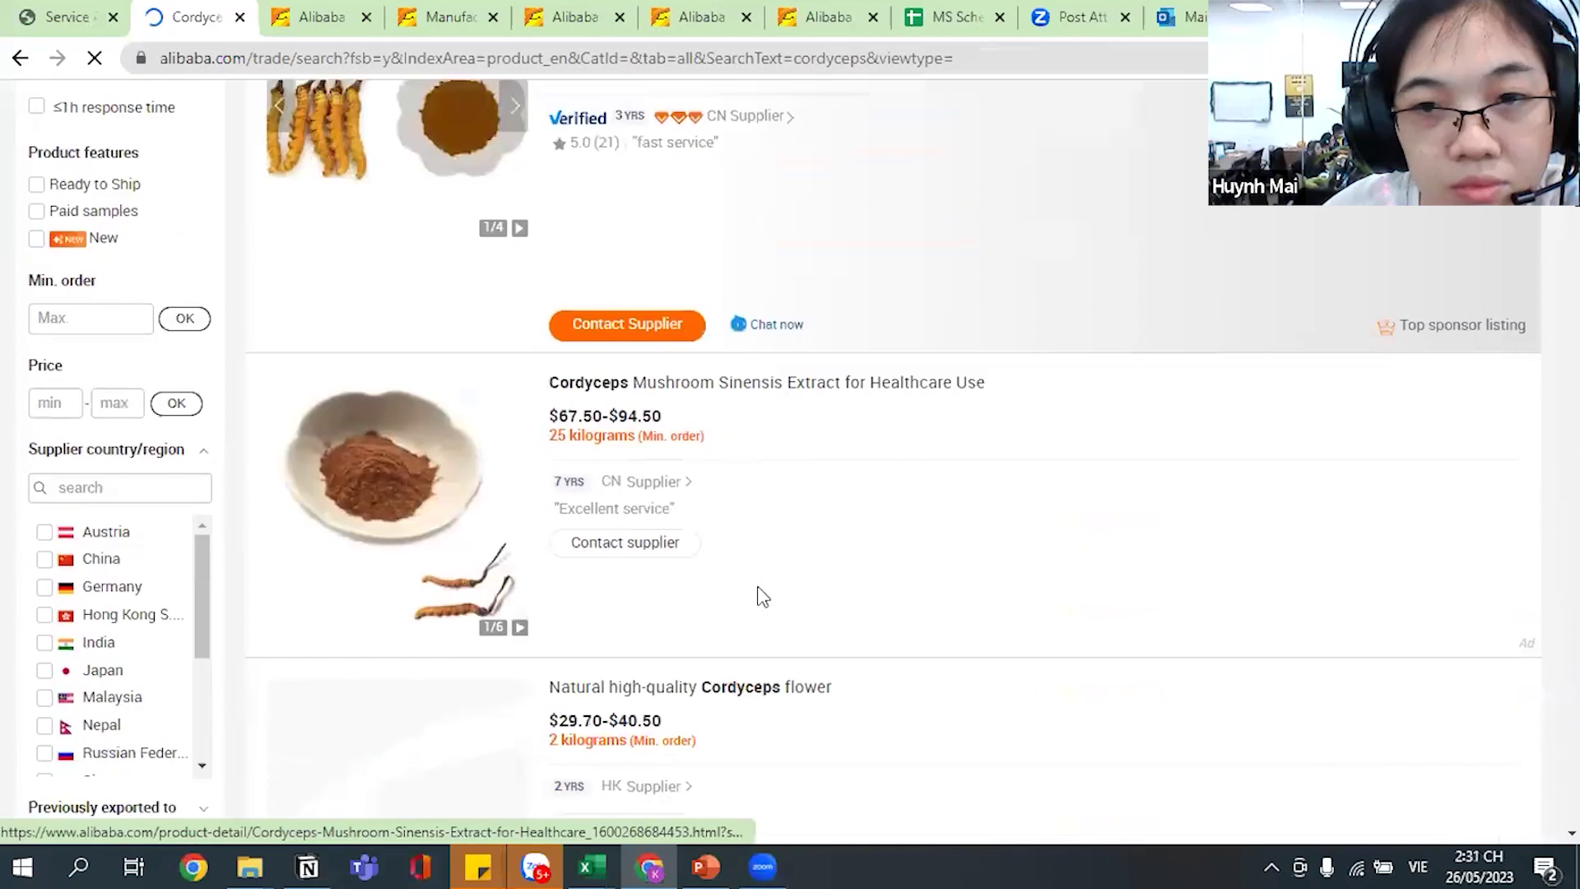
pyautogui.scroll(-1, 666, 411)
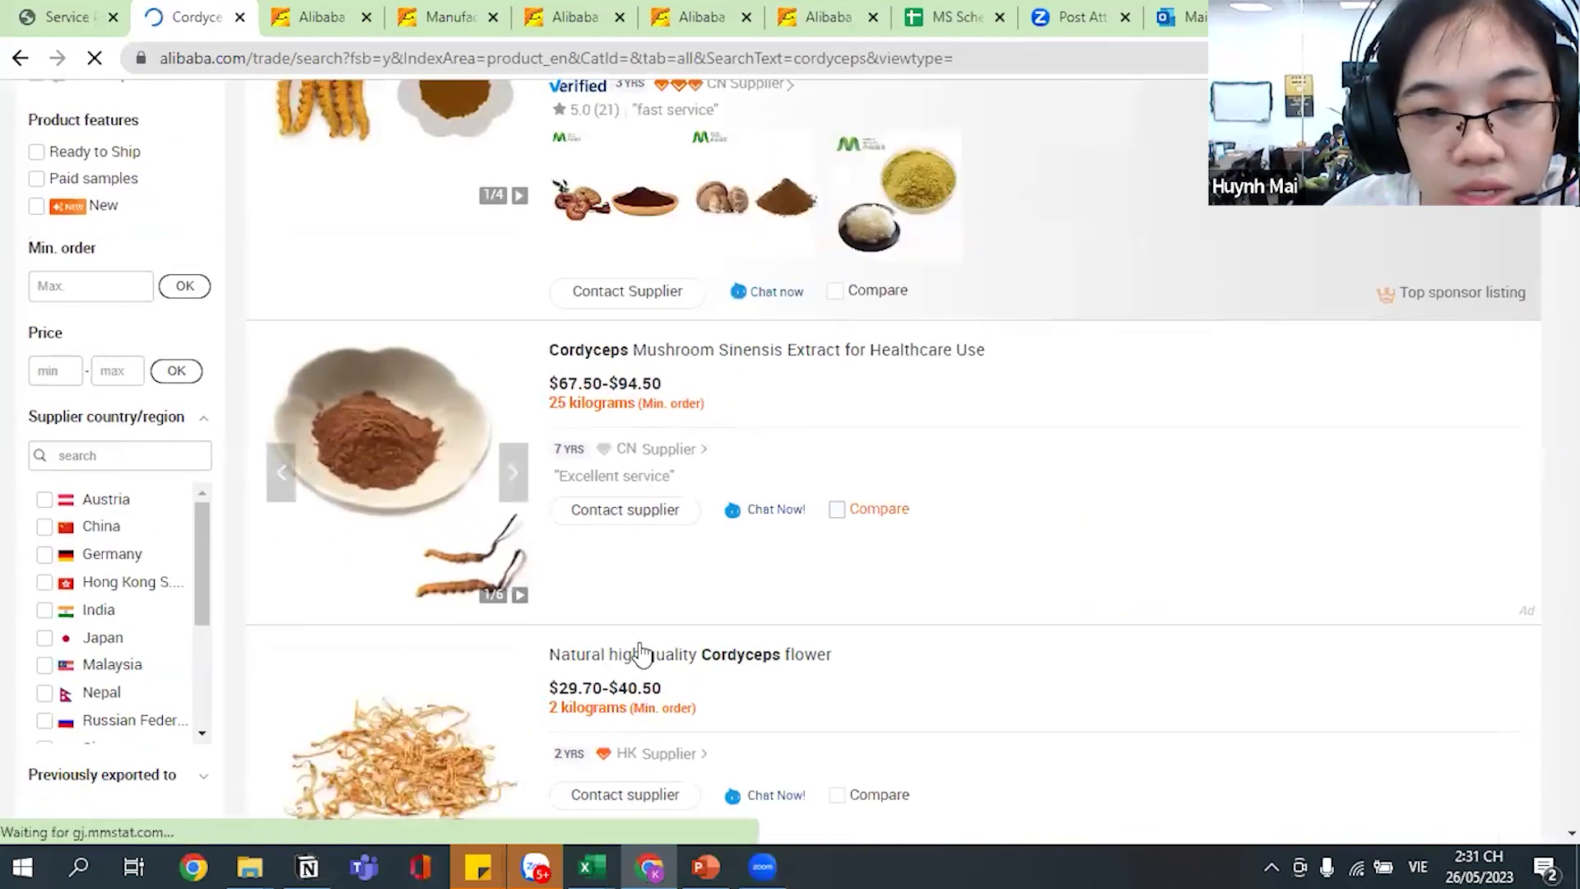
pyautogui.scroll(-2, 773, 587)
pyautogui.scroll(-4, 773, 587)
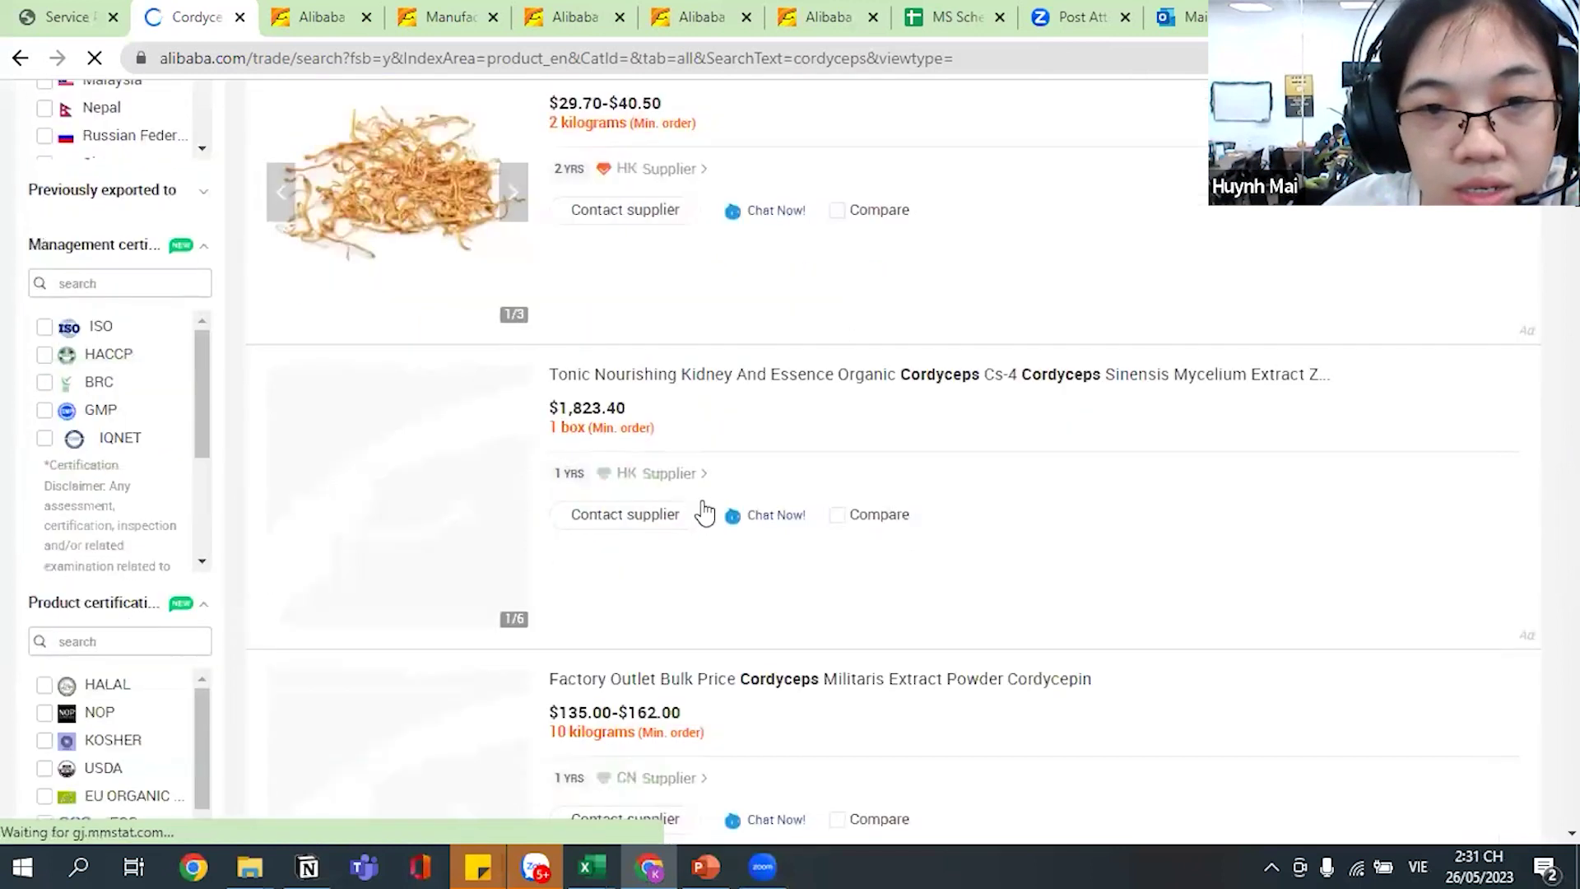
pyautogui.scroll(-4, 634, 463)
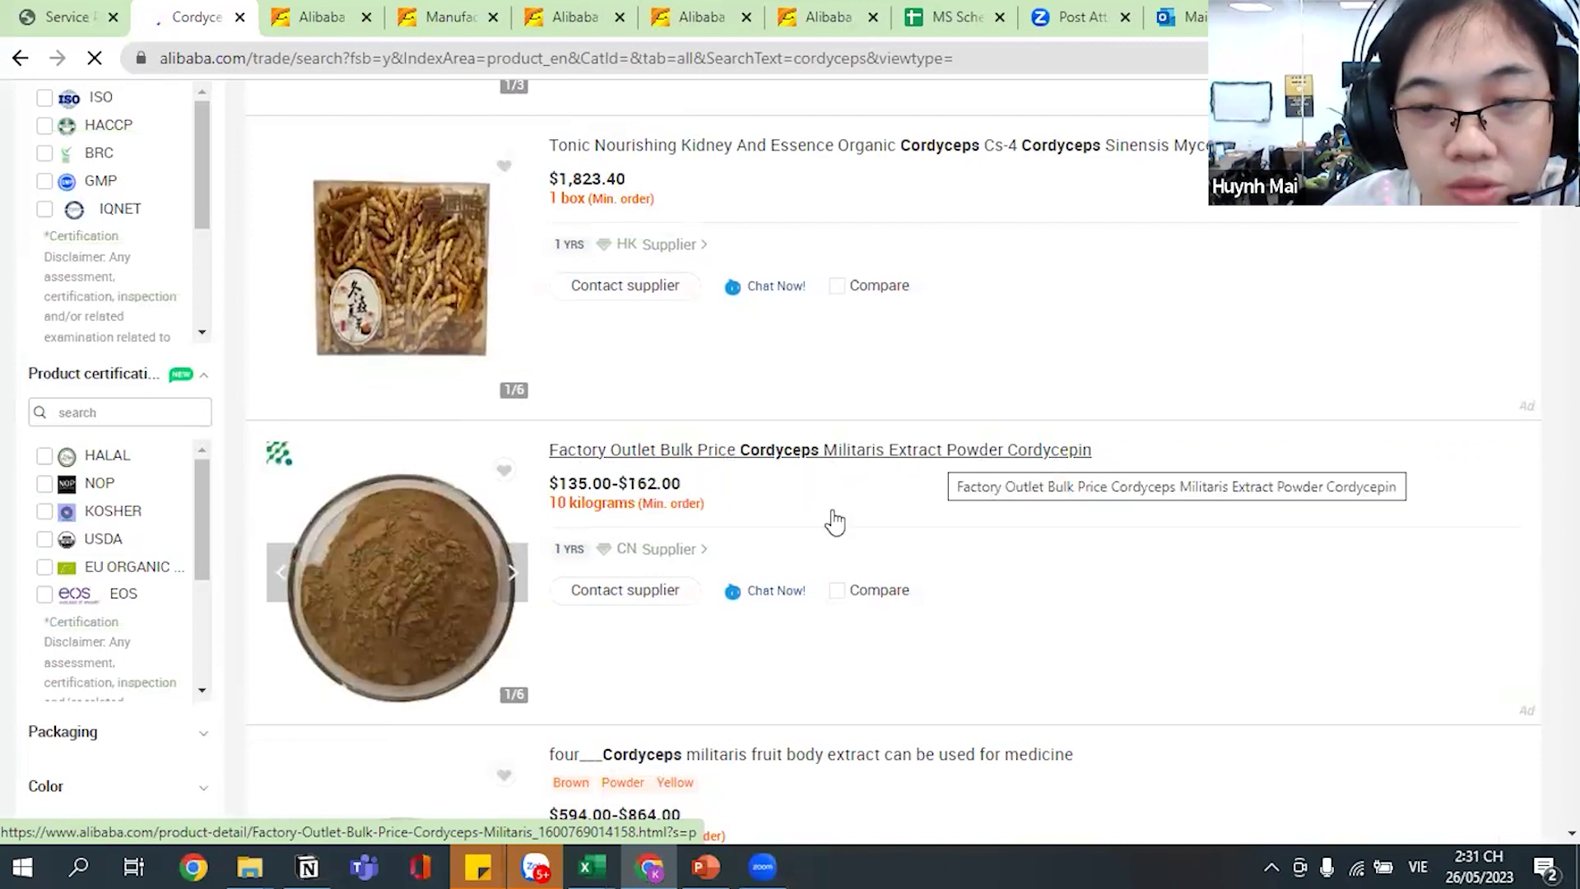
pyautogui.scroll(-3, 754, 554)
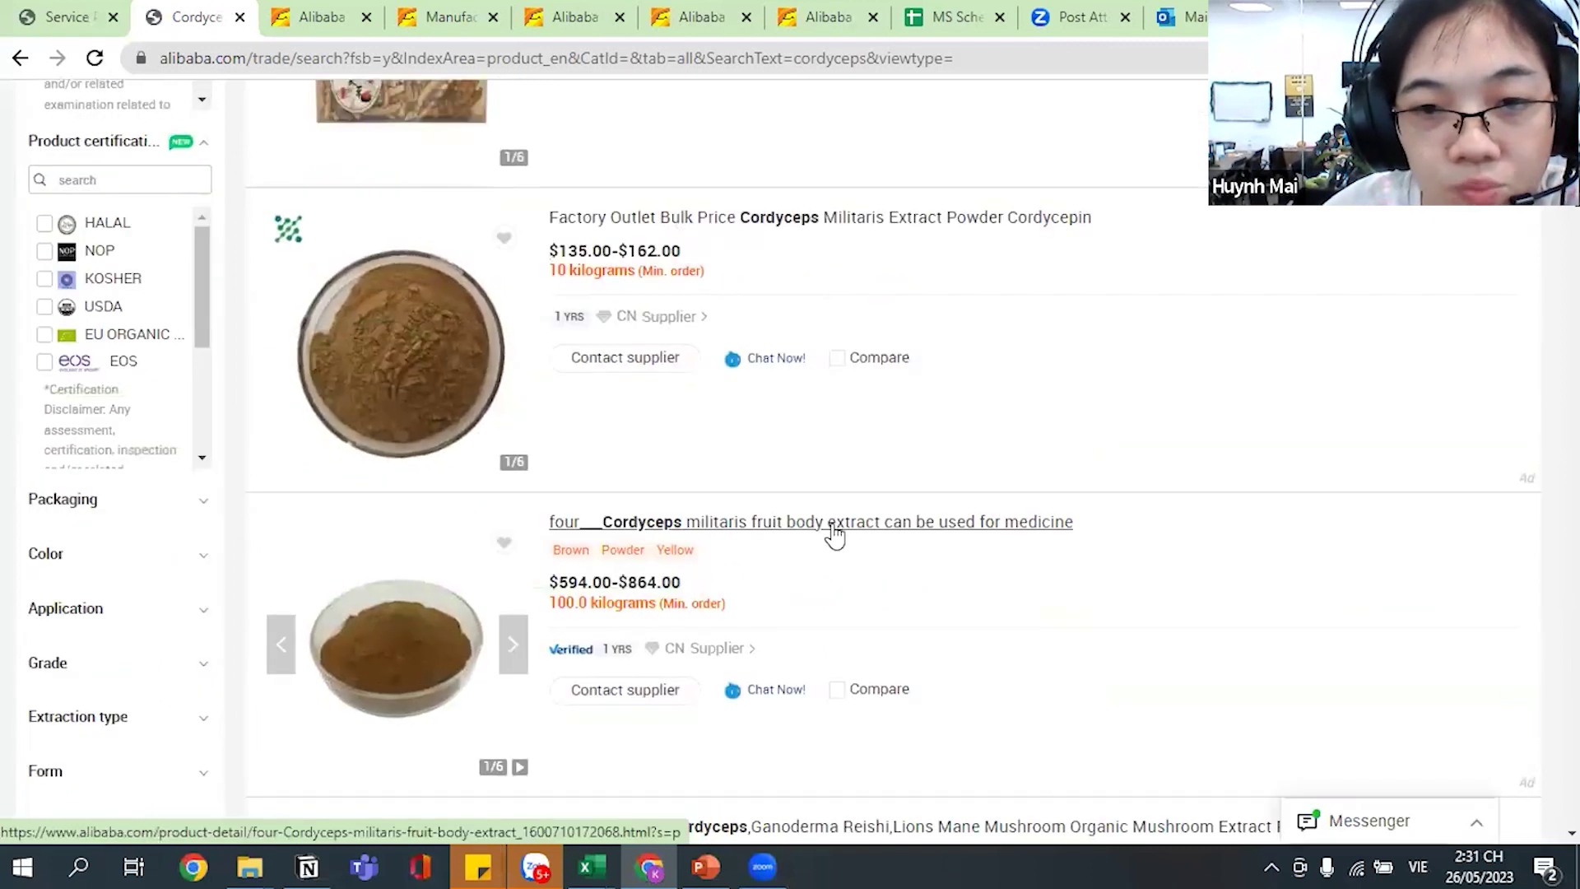
pyautogui.scroll(-1, 875, 539)
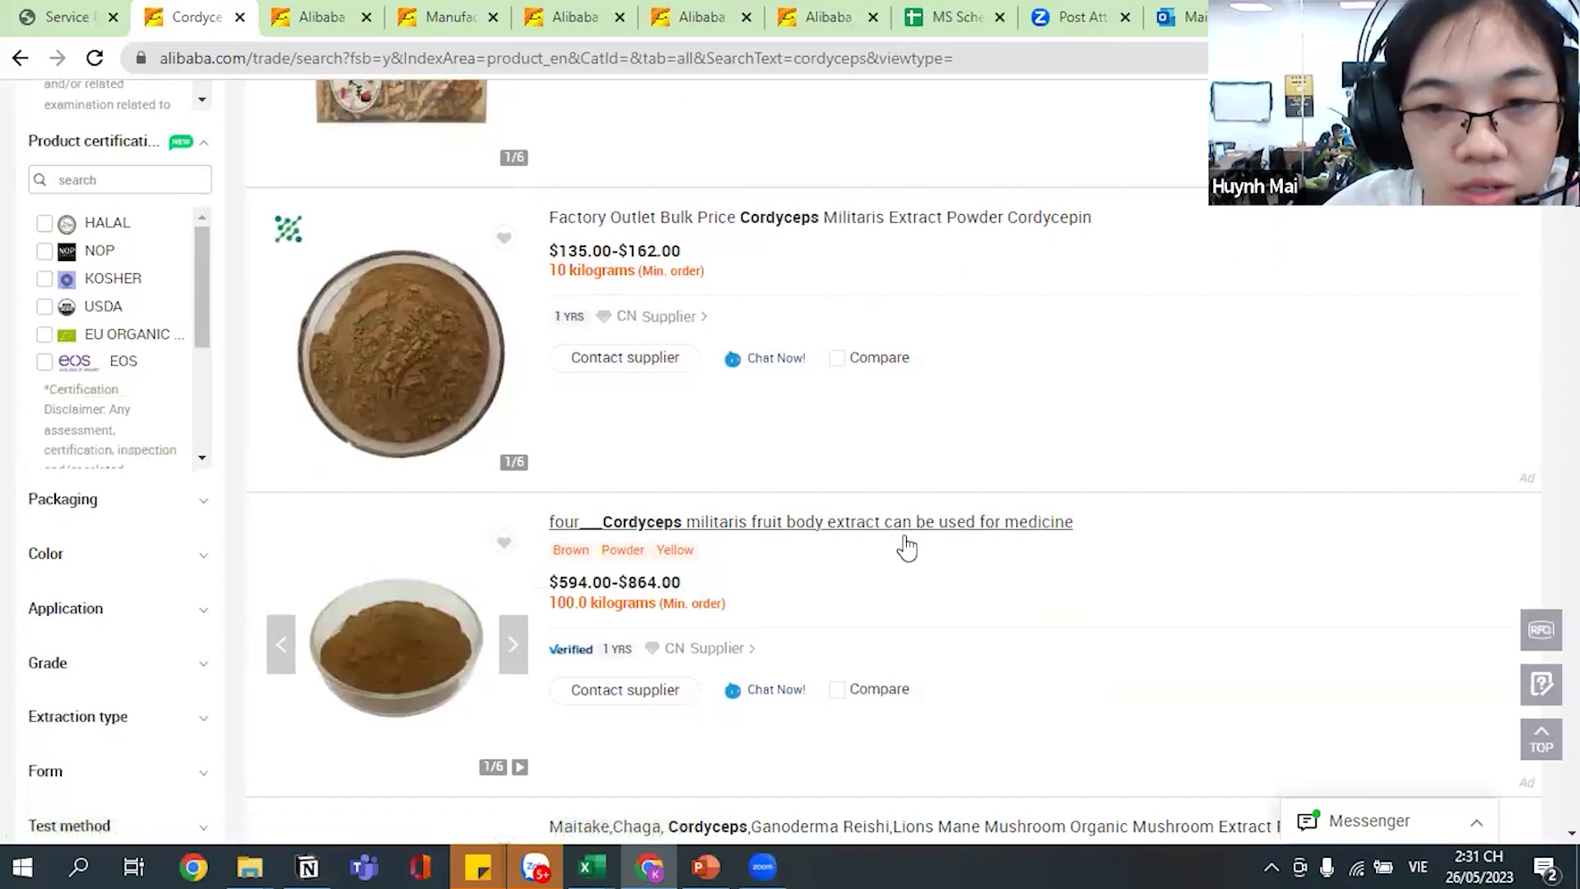
pyautogui.scroll(-4, 729, 565)
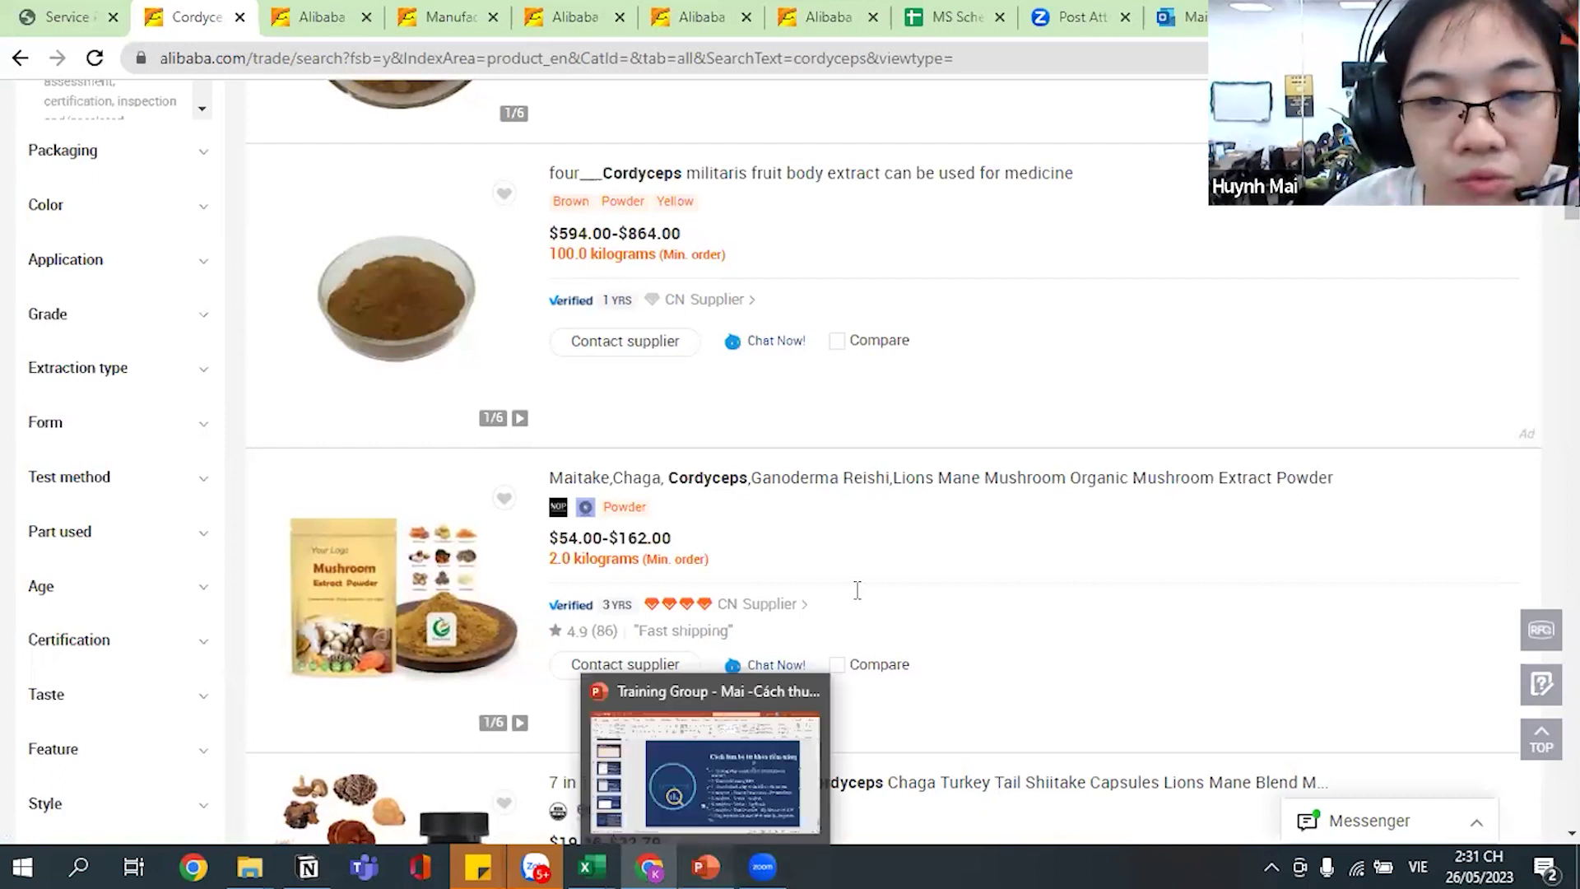
# Check the keyword methods slide in PowerPoint, return to the browser and open the product Performances page under Analytics.
pyautogui.hotkey('alt', 'Tab')
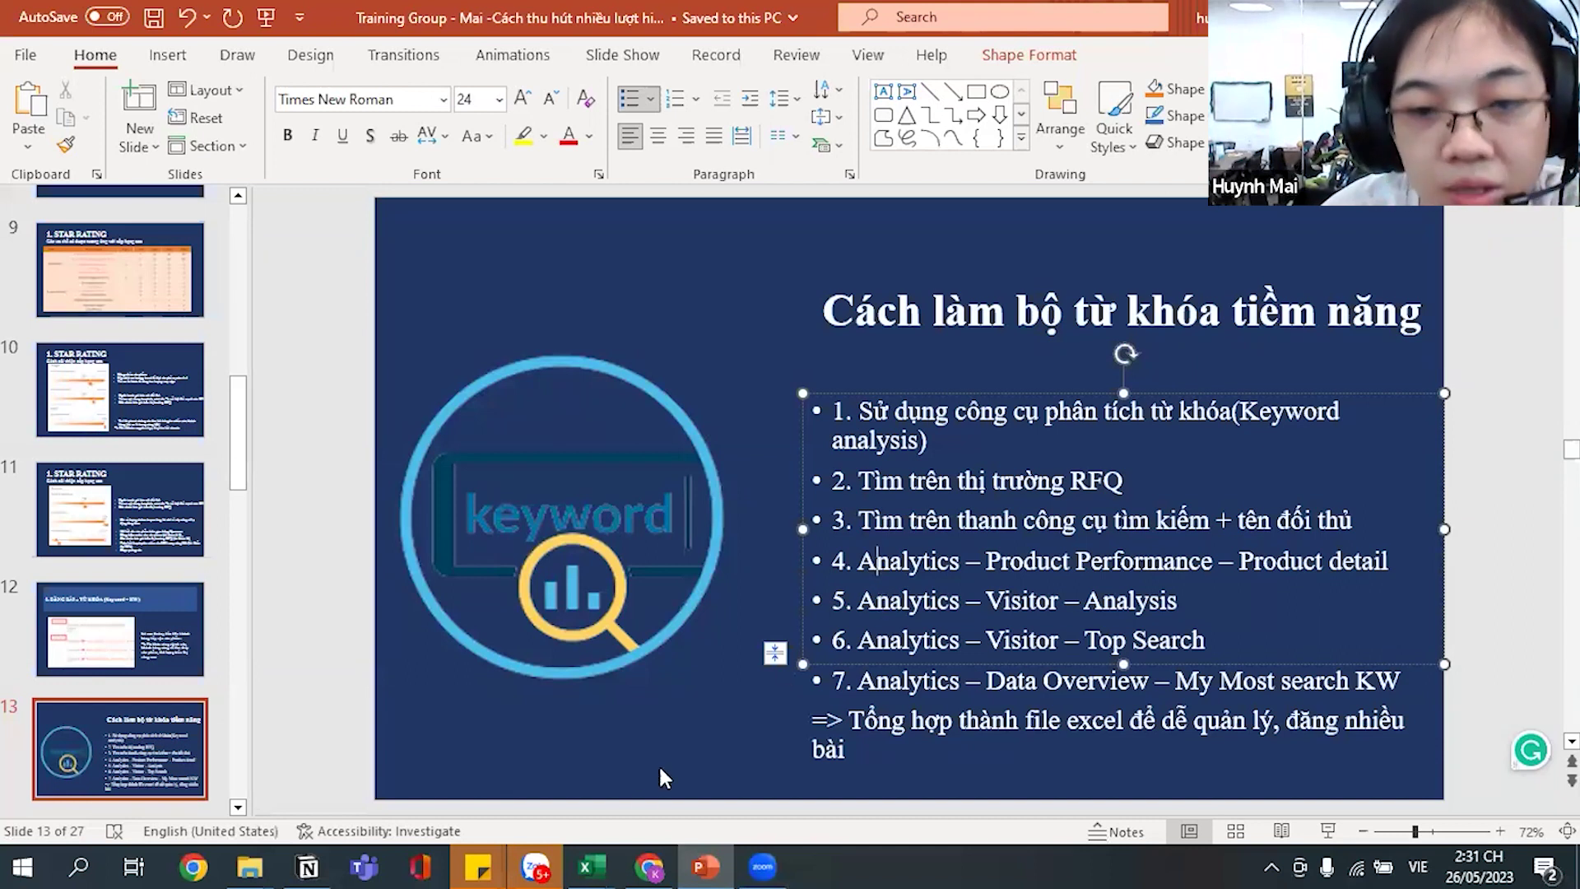
pyautogui.click(655, 864)
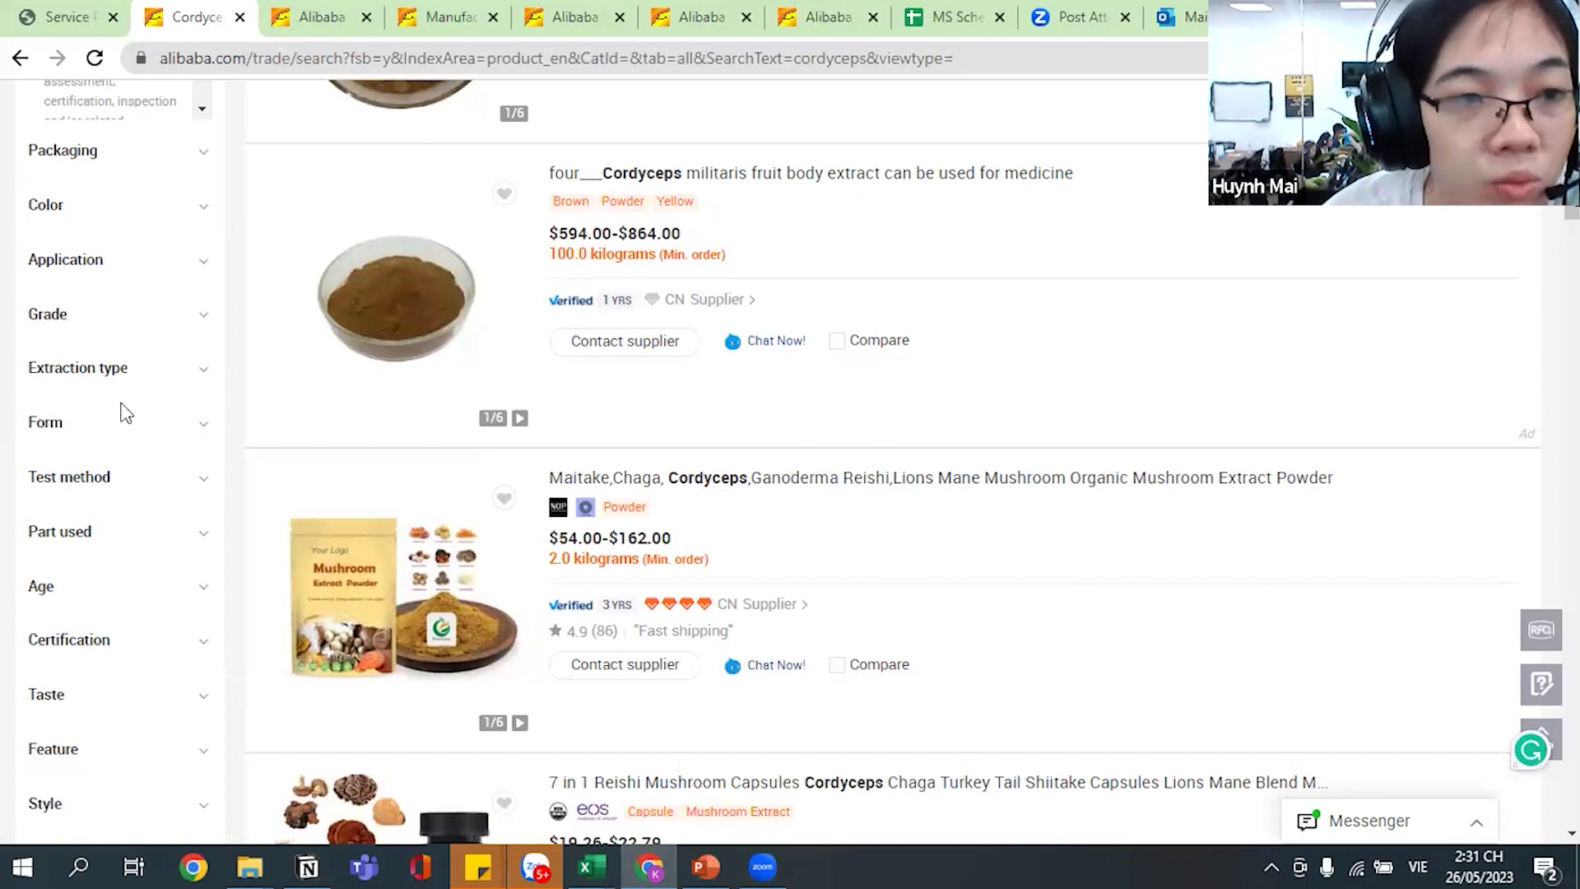
pyautogui.hotkey('ctrl', 'Tab')
pyautogui.moveTo(23, 436)
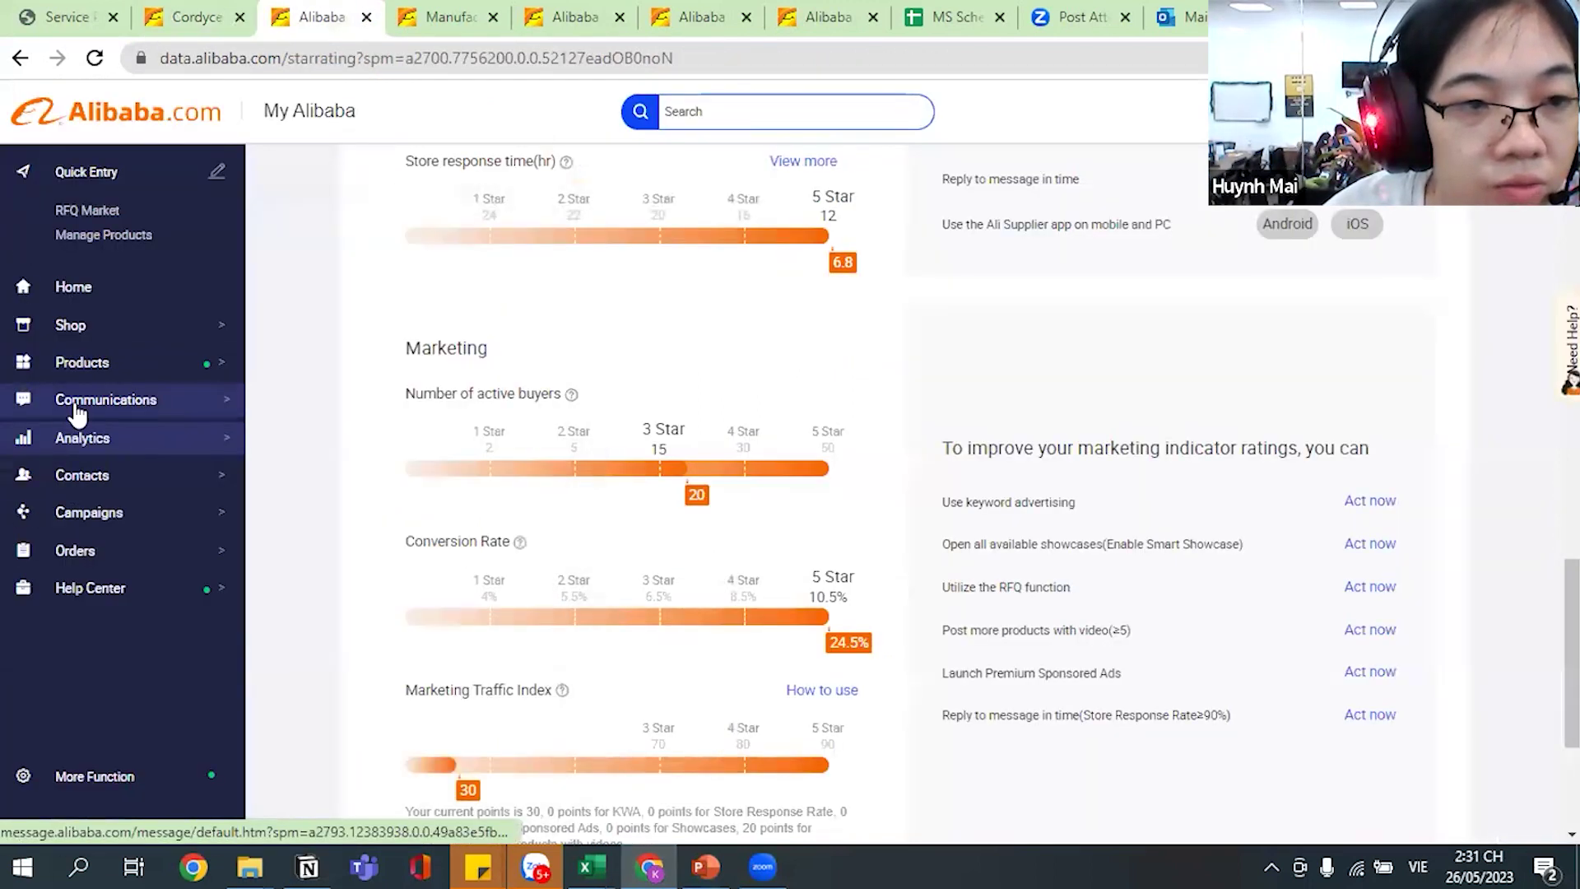
pyautogui.moveTo(79, 451)
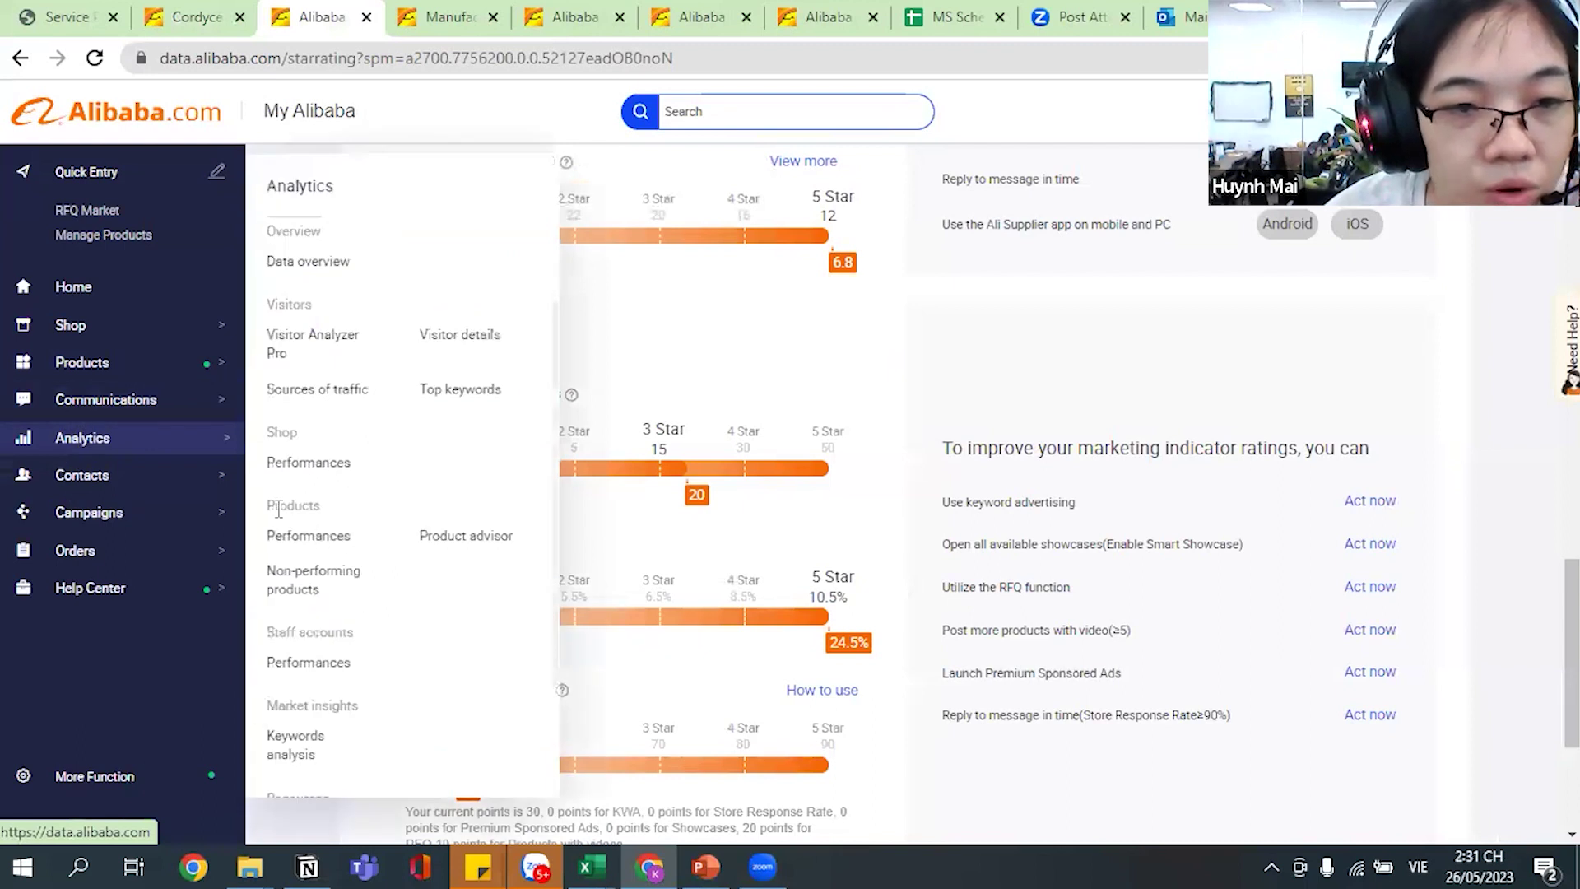
pyautogui.click(301, 538)
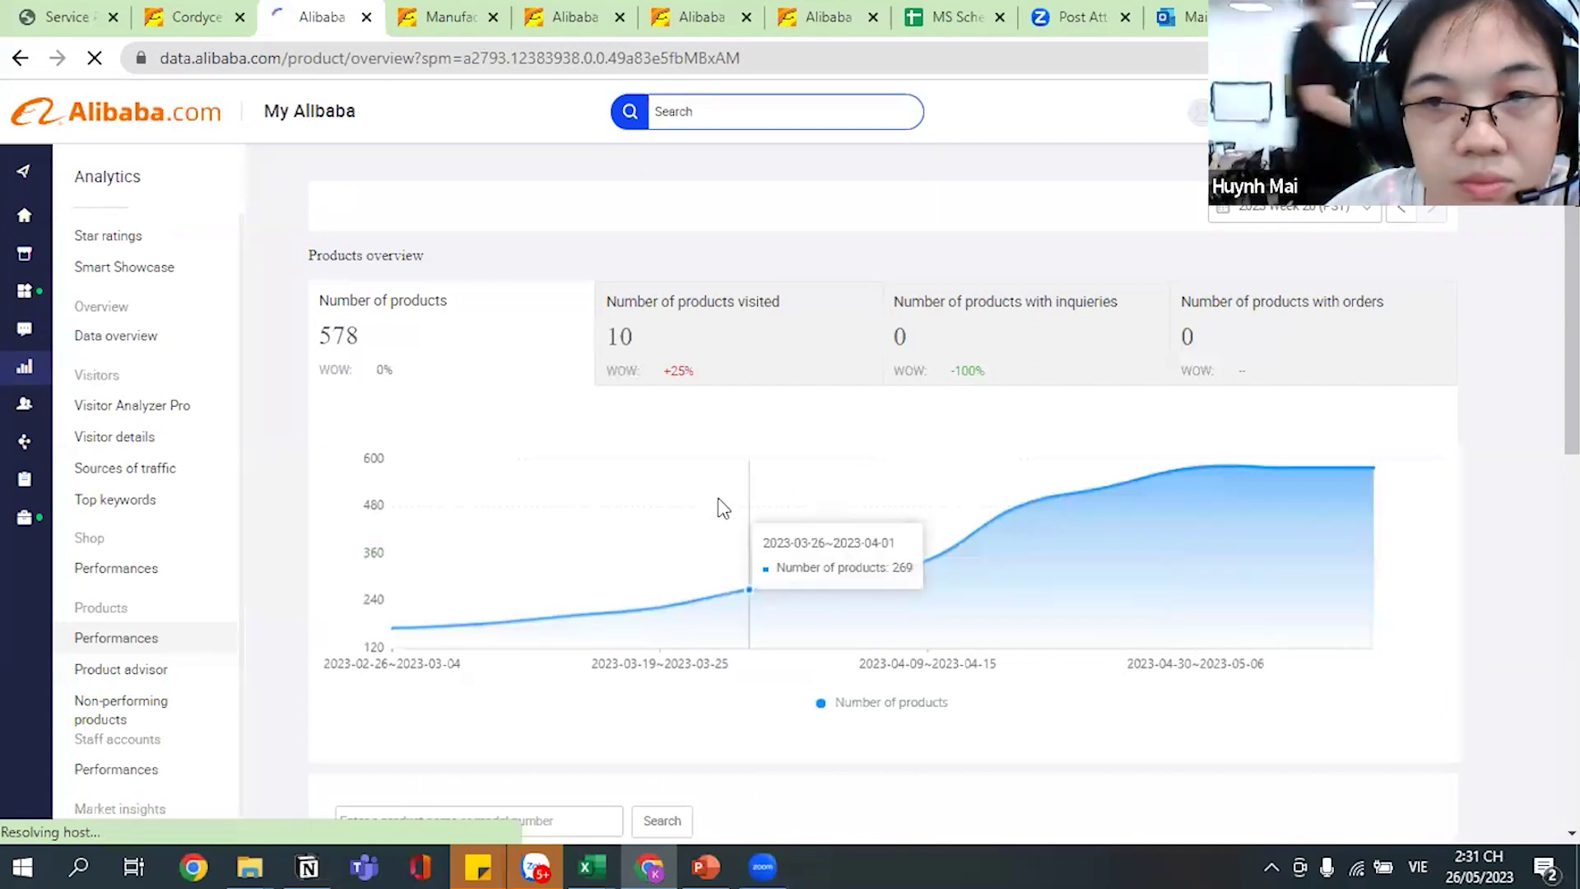
# Set the products overview to monthly statistics for April 2023.
pyautogui.scroll(-2, 723, 508)
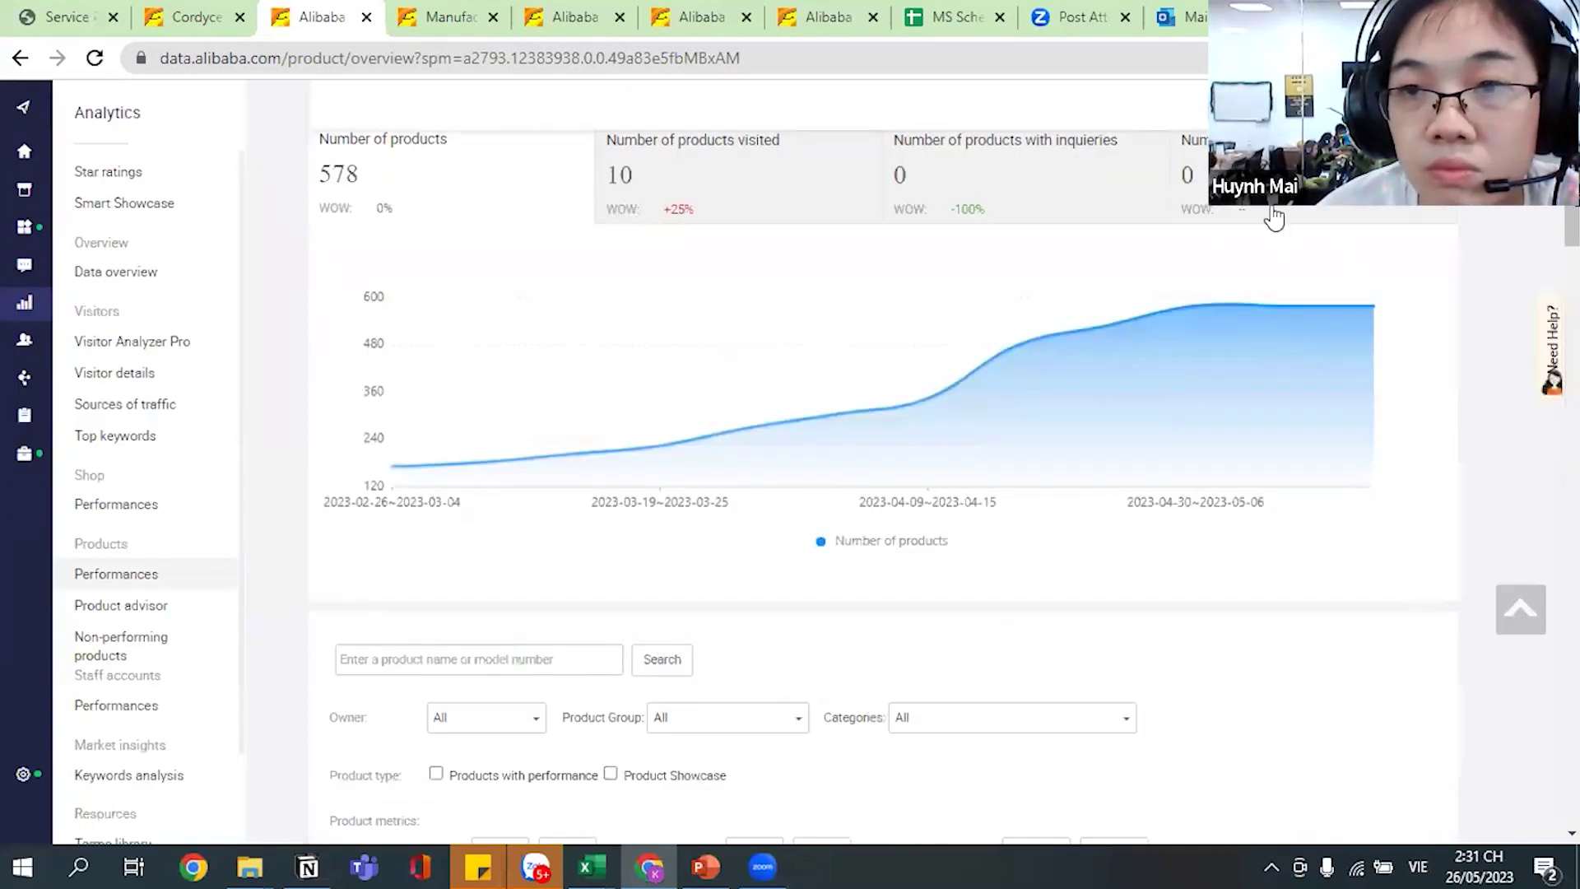
pyautogui.scroll(2, 1164, 278)
pyautogui.click(1283, 207)
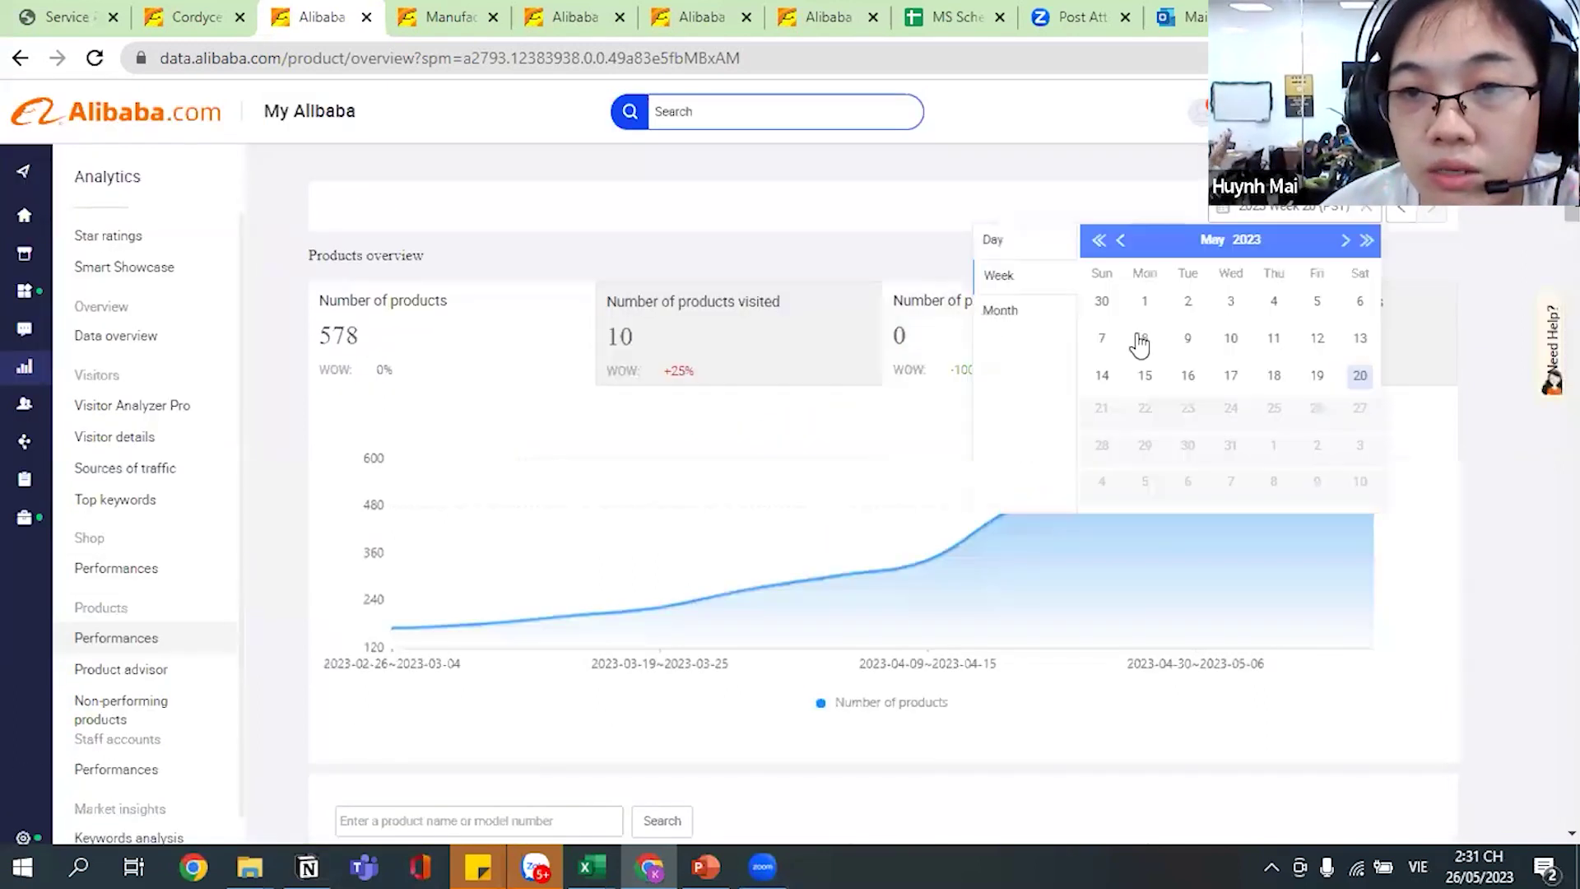
pyautogui.click(1000, 309)
pyautogui.click(1136, 333)
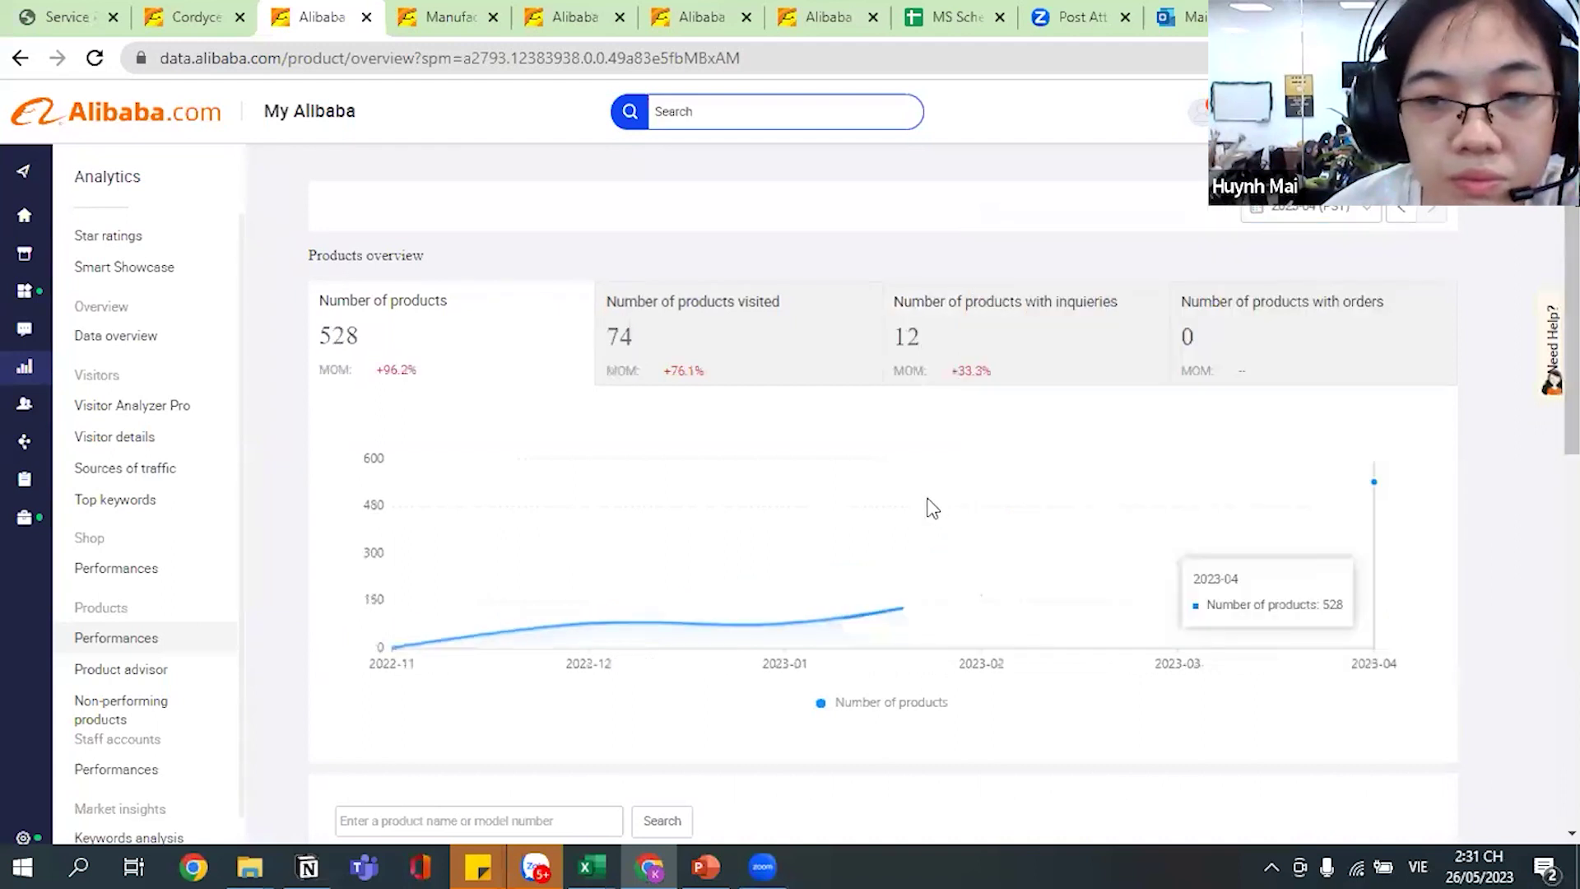
# Open the full buyer query list for the Biscuits And Cookies product and review its keywords through page 3.
pyautogui.scroll(-7, 930, 508)
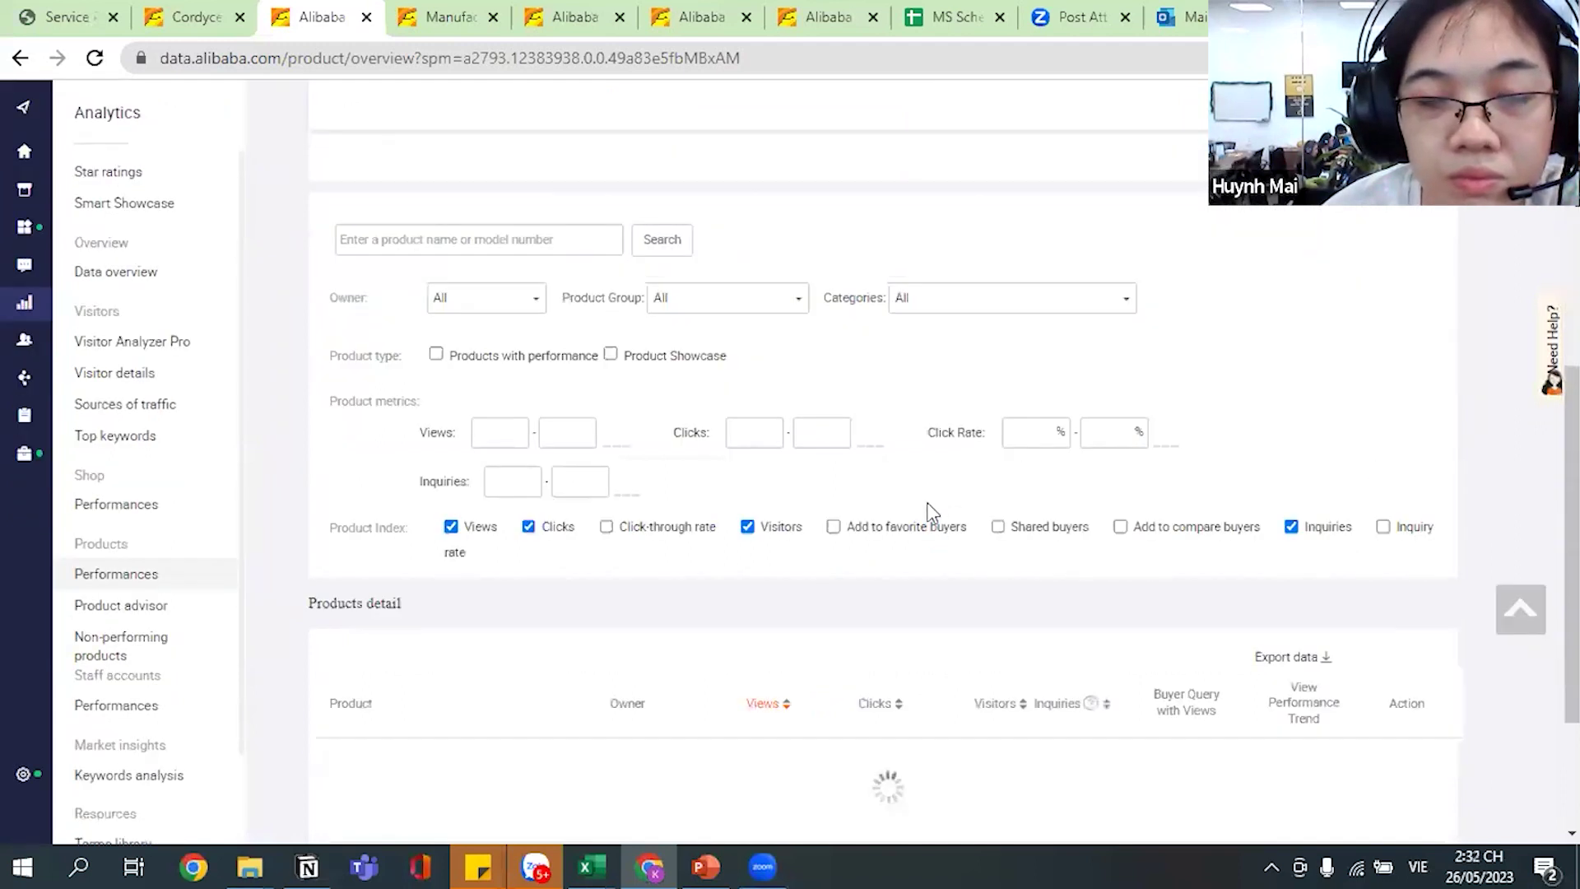
pyautogui.scroll(-3, 929, 510)
pyautogui.scroll(-2, 510, 485)
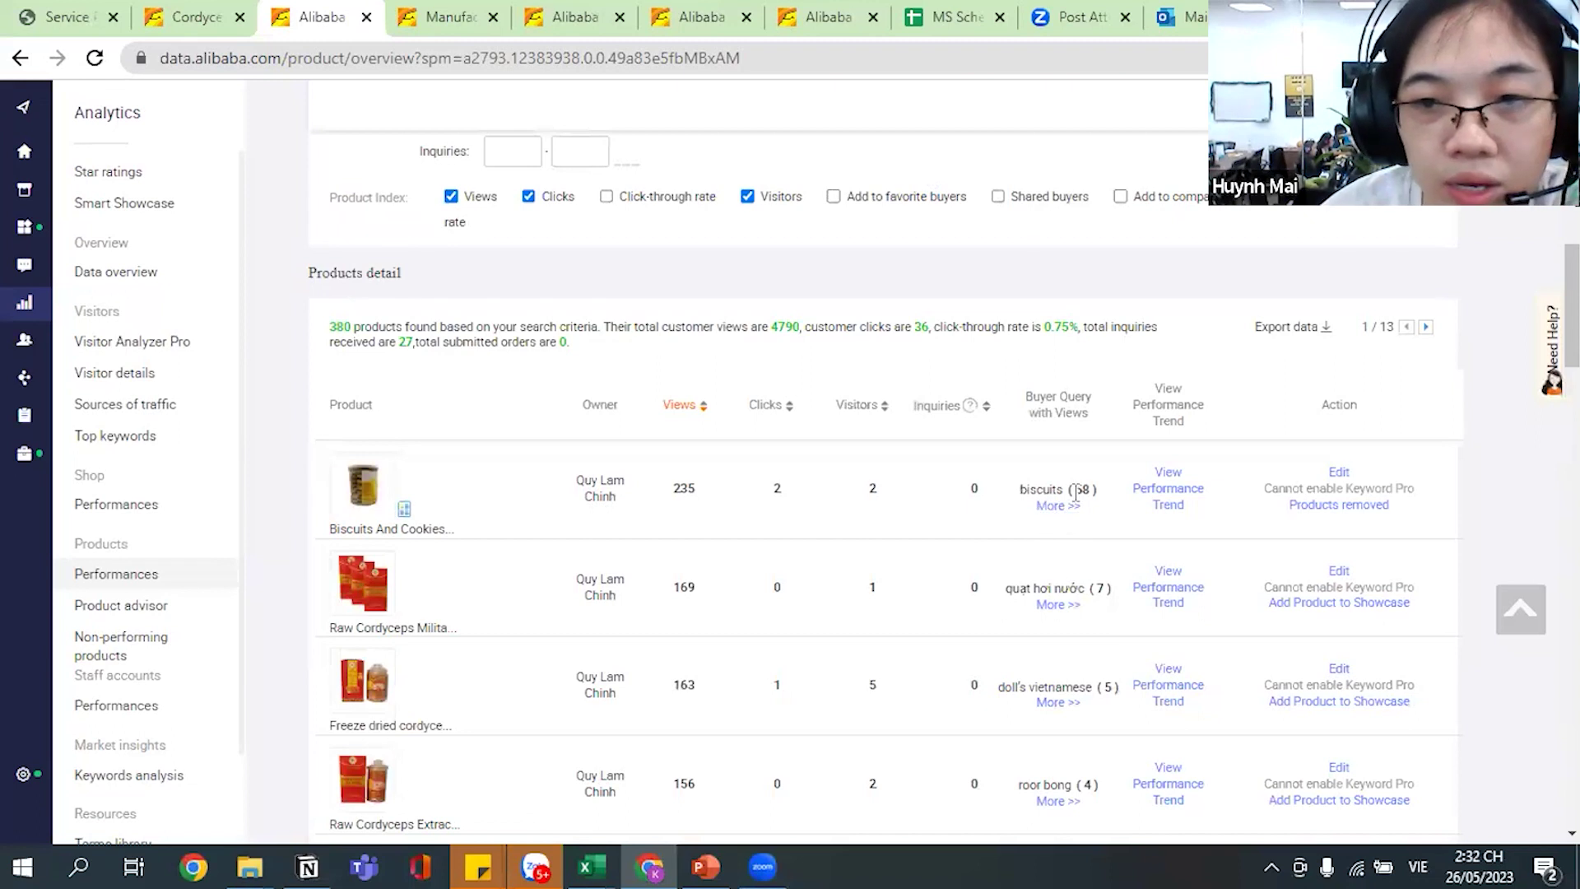
pyautogui.click(1031, 488)
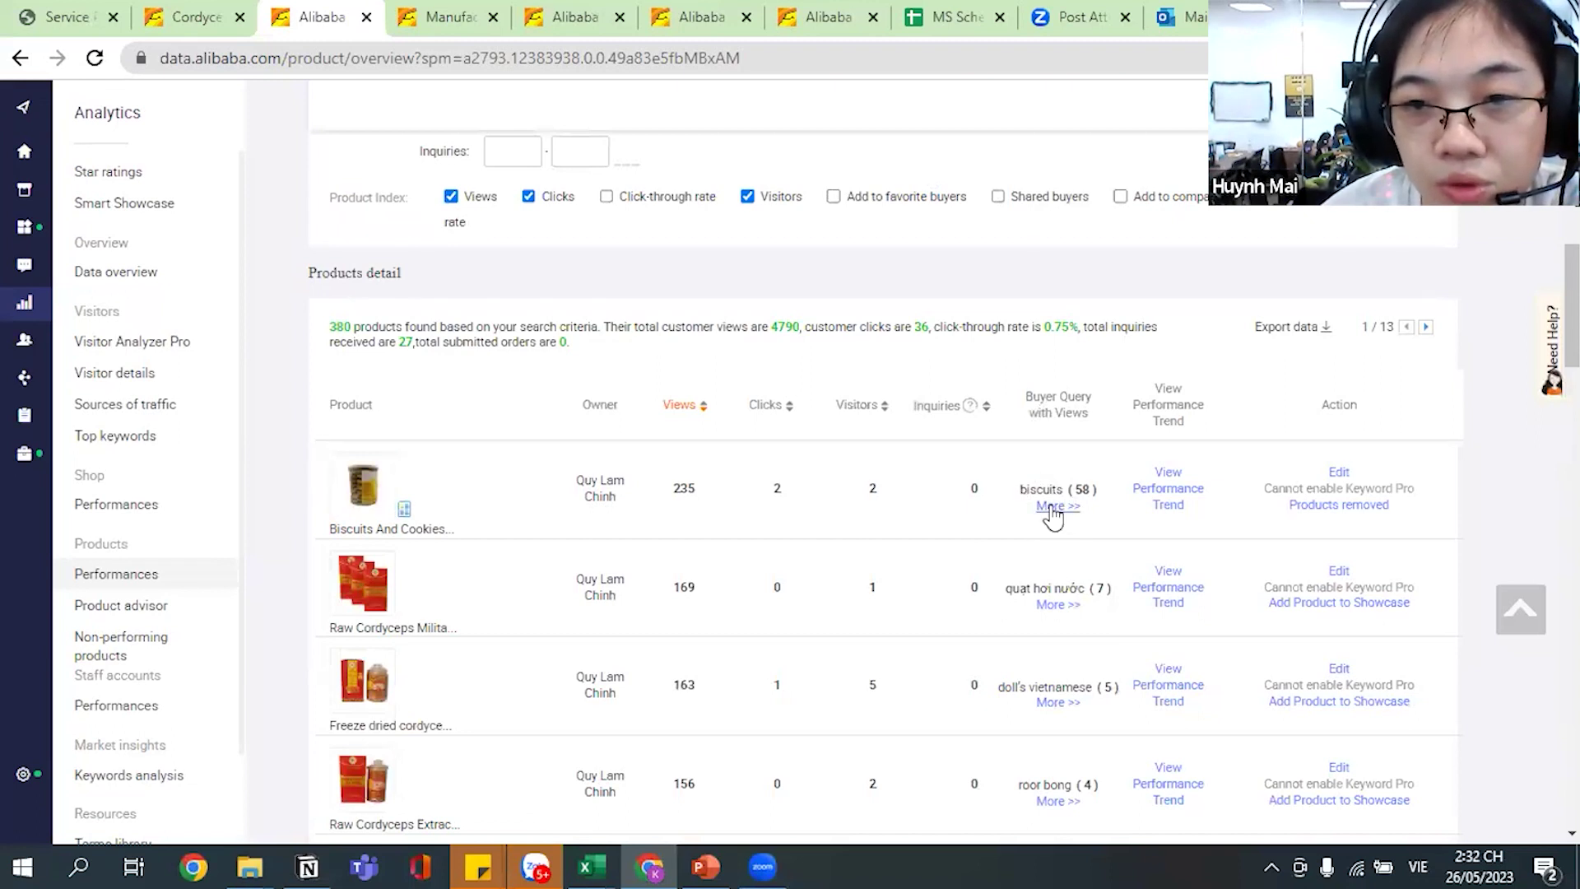
pyautogui.click(1052, 506)
pyautogui.scroll(-3, 850, 431)
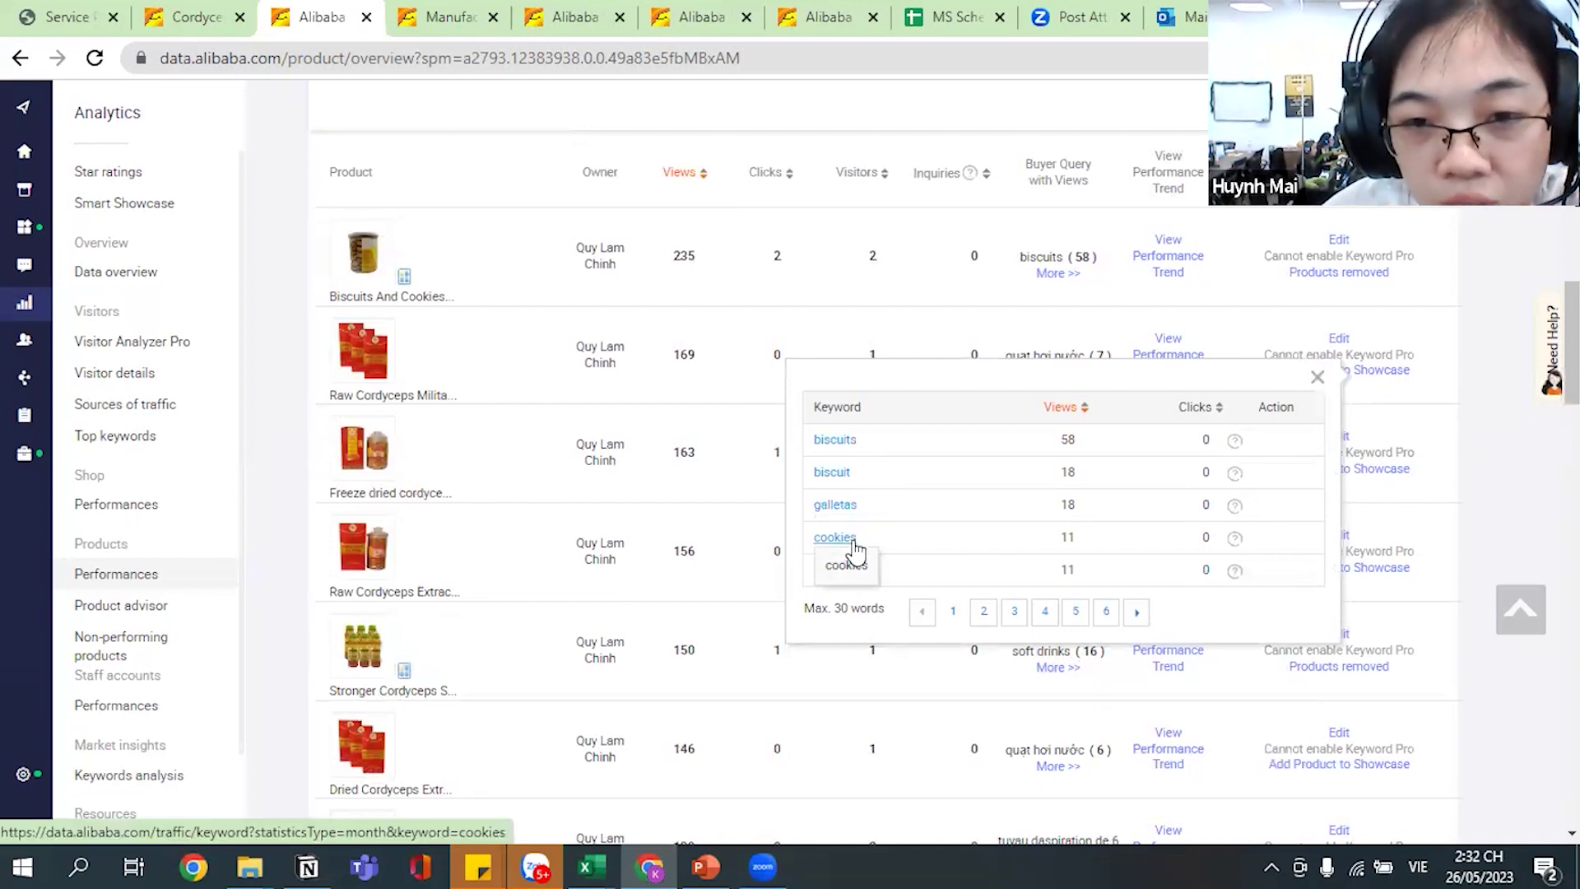
pyautogui.click(984, 613)
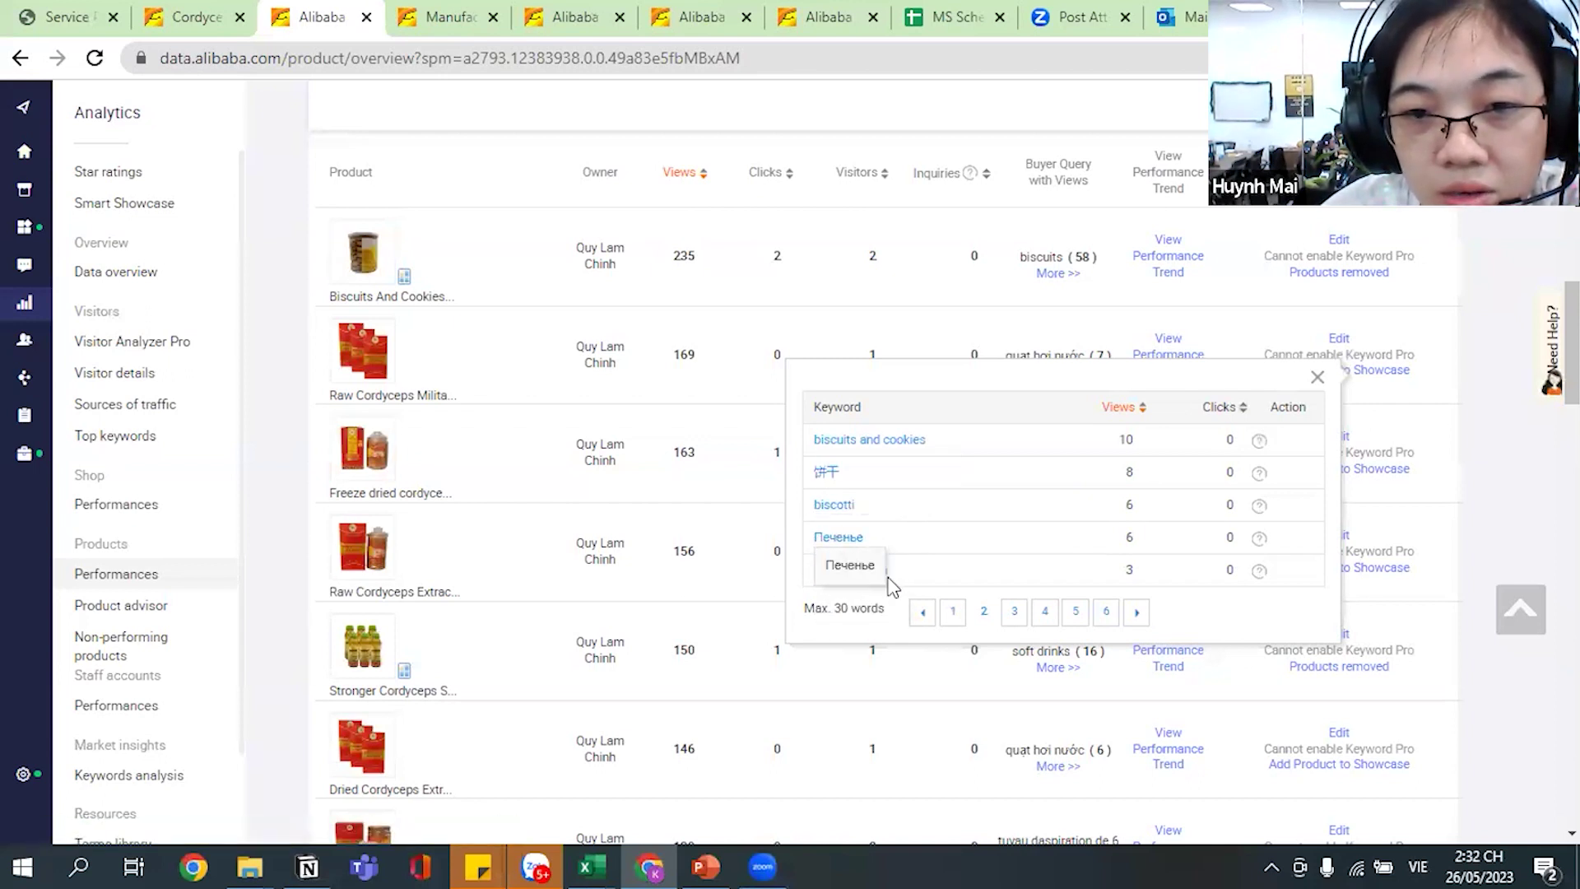
pyautogui.click(1013, 610)
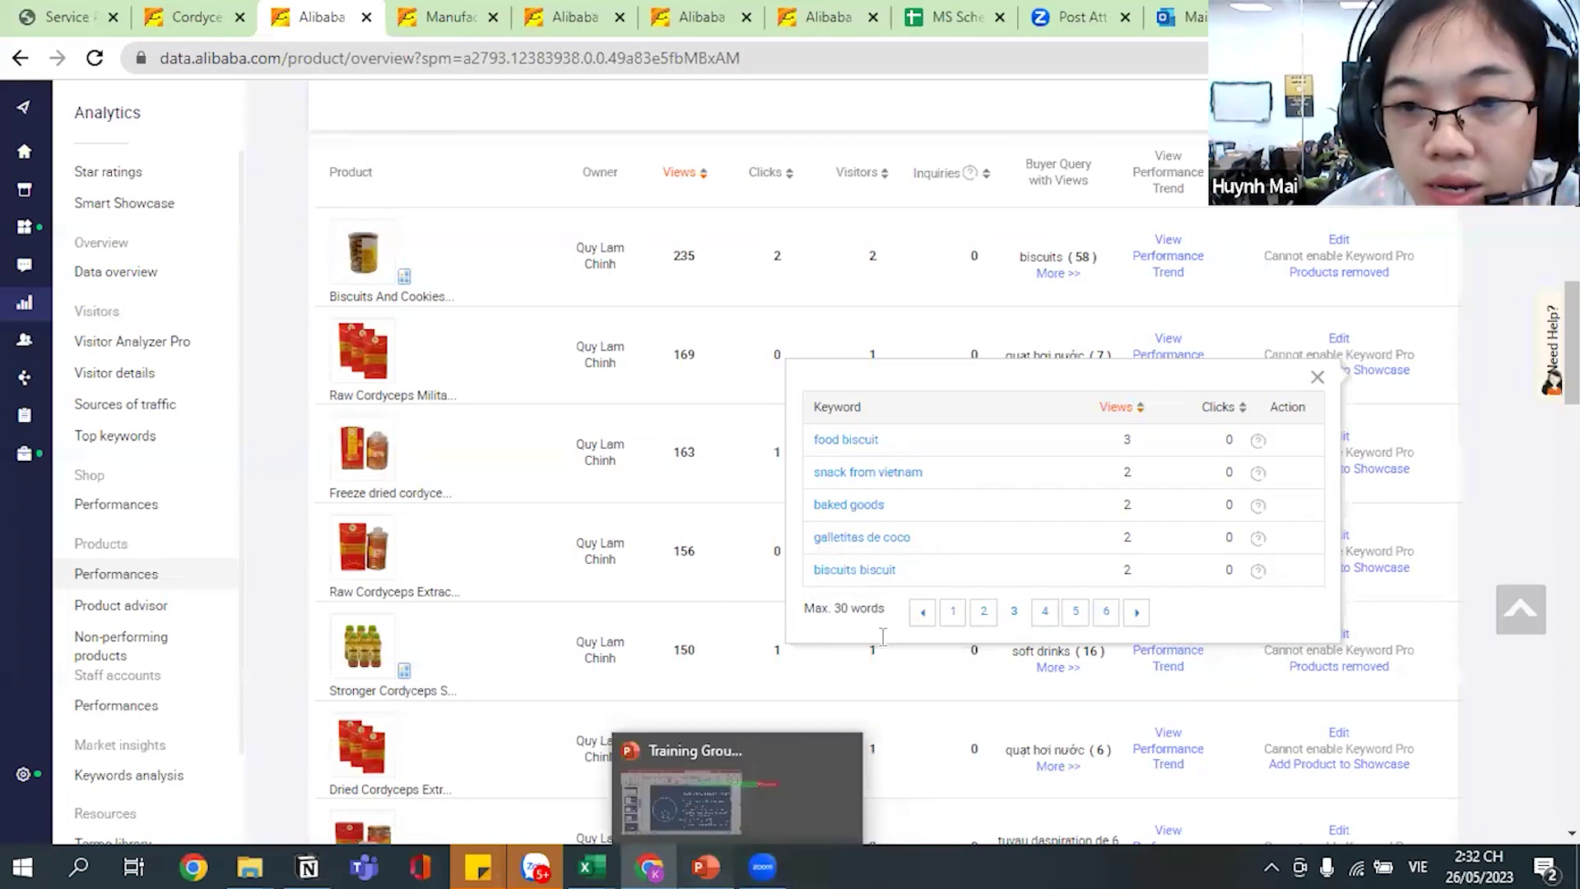
# Check the methods slide in PowerPoint, then open the Top keywords page under Analytics in a new browser tab.
pyautogui.hotkey('alt', 'Tab')
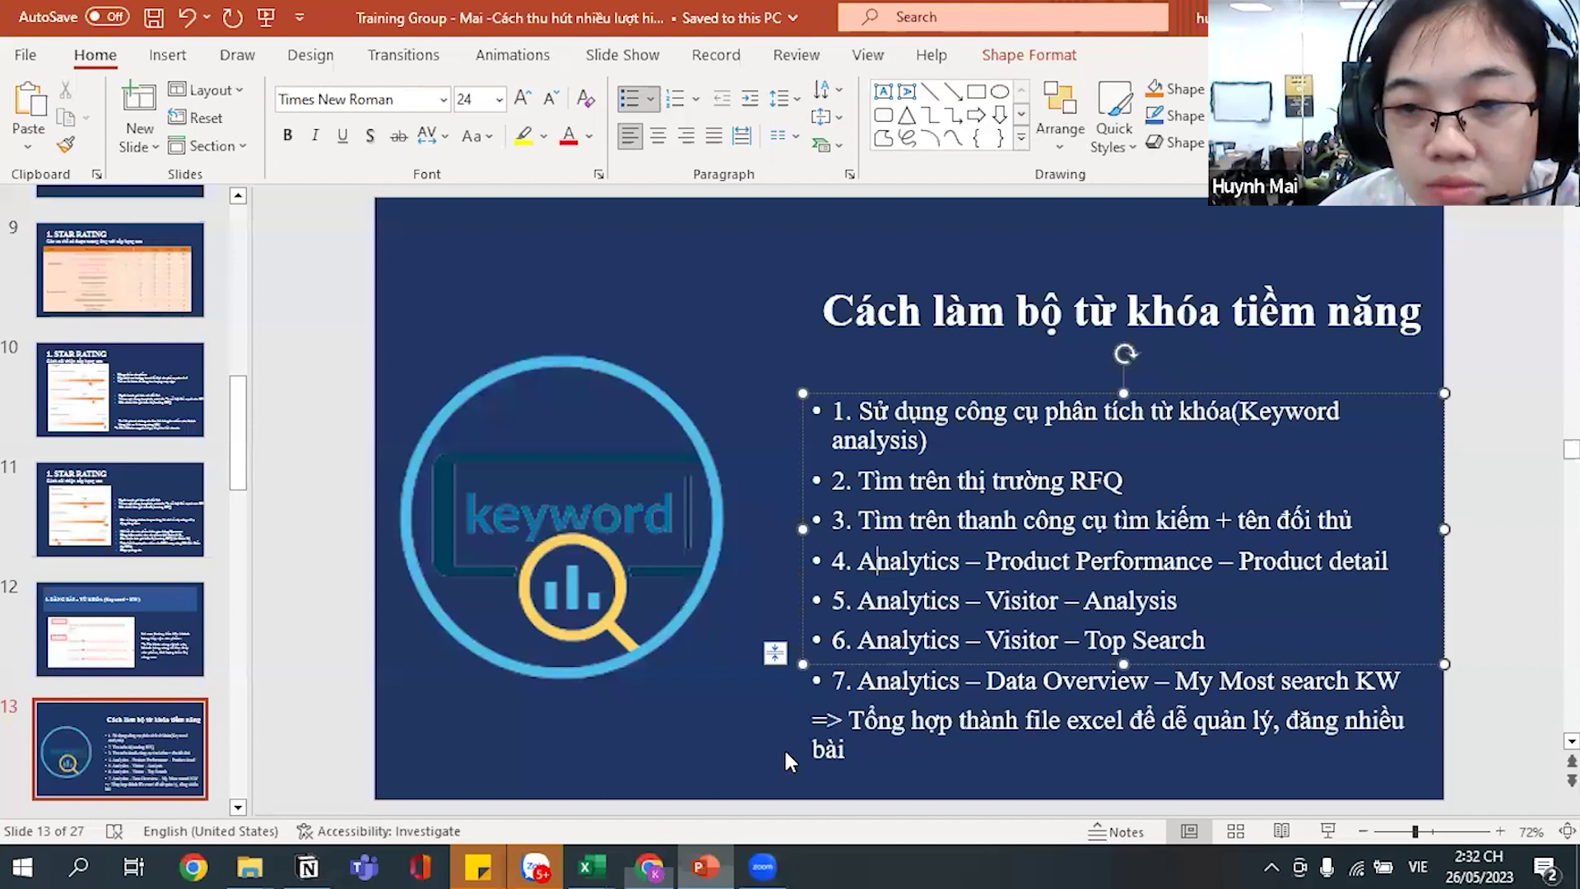
pyautogui.click(650, 864)
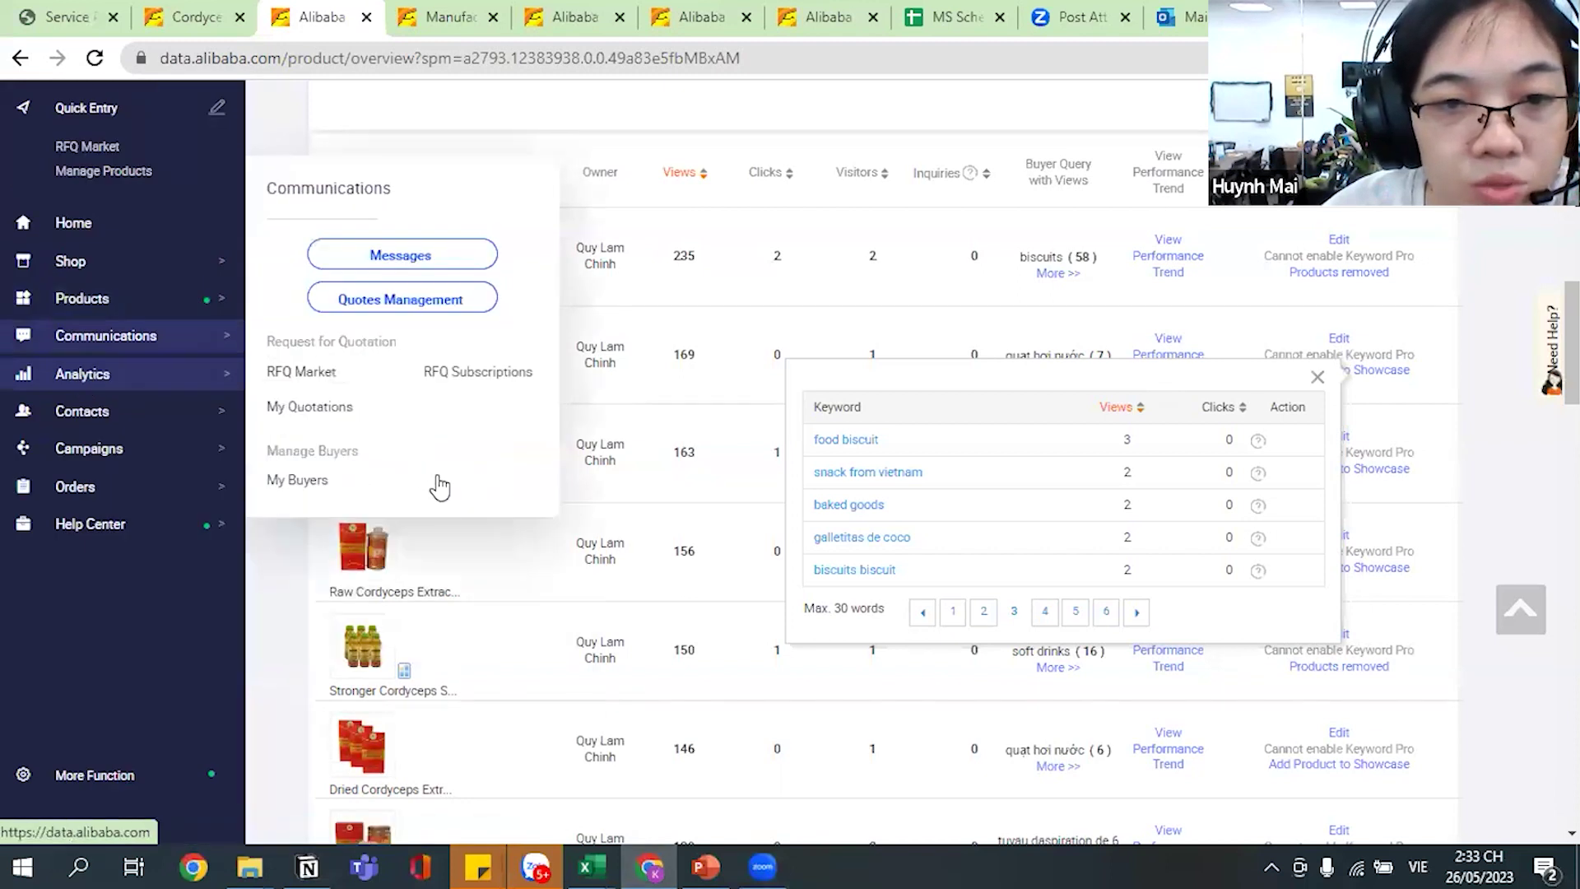
pyautogui.moveTo(421, 482)
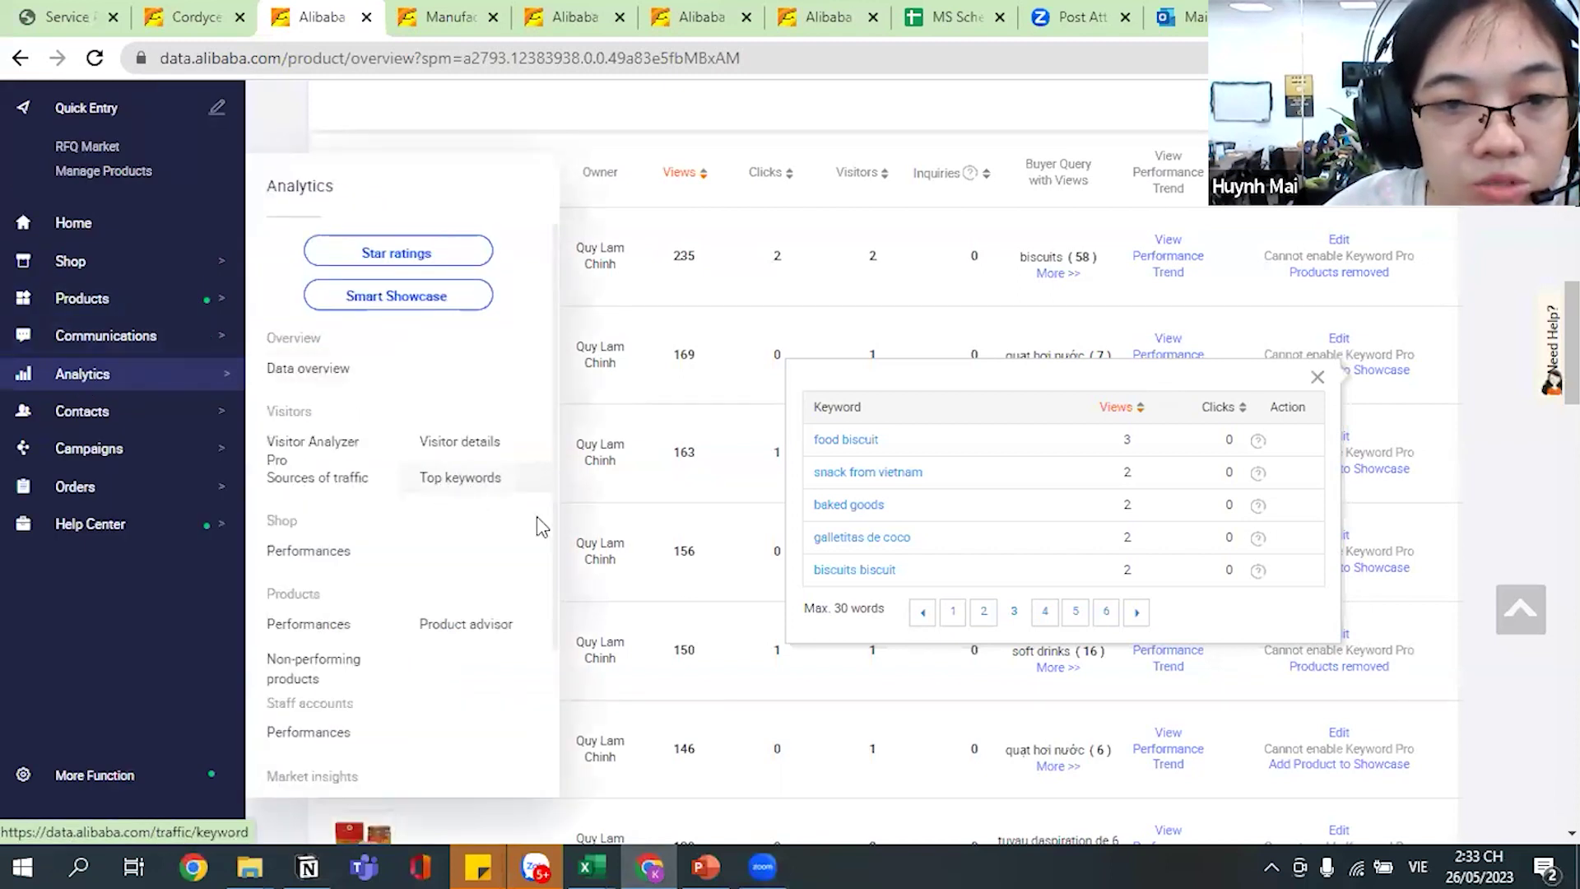
pyautogui.rightClick(440, 465)
pyautogui.click(494, 494)
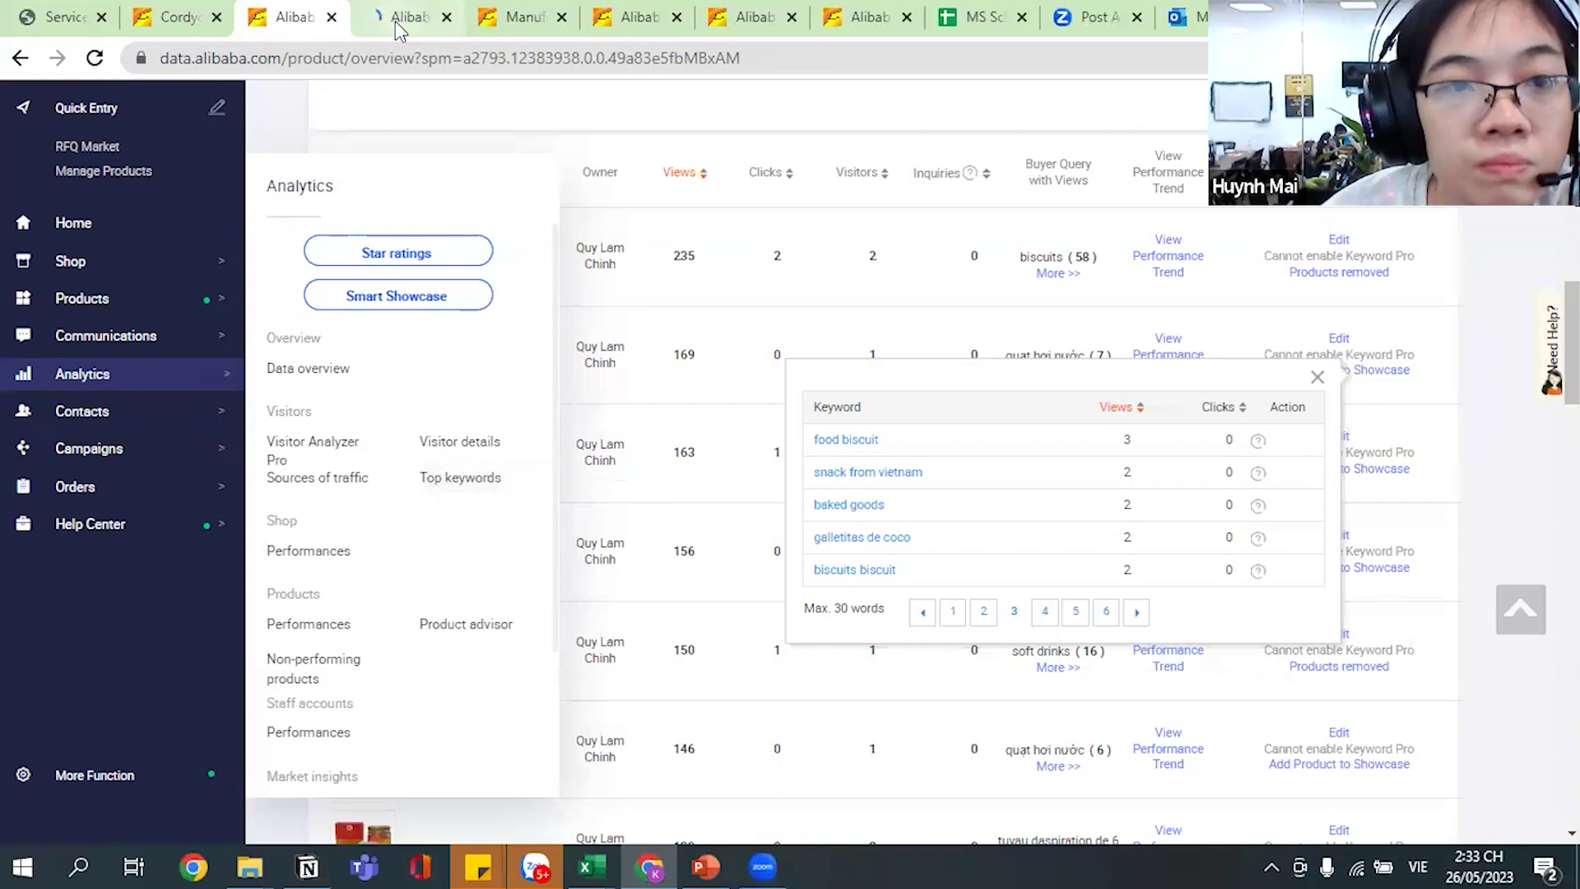
pyautogui.click(395, 22)
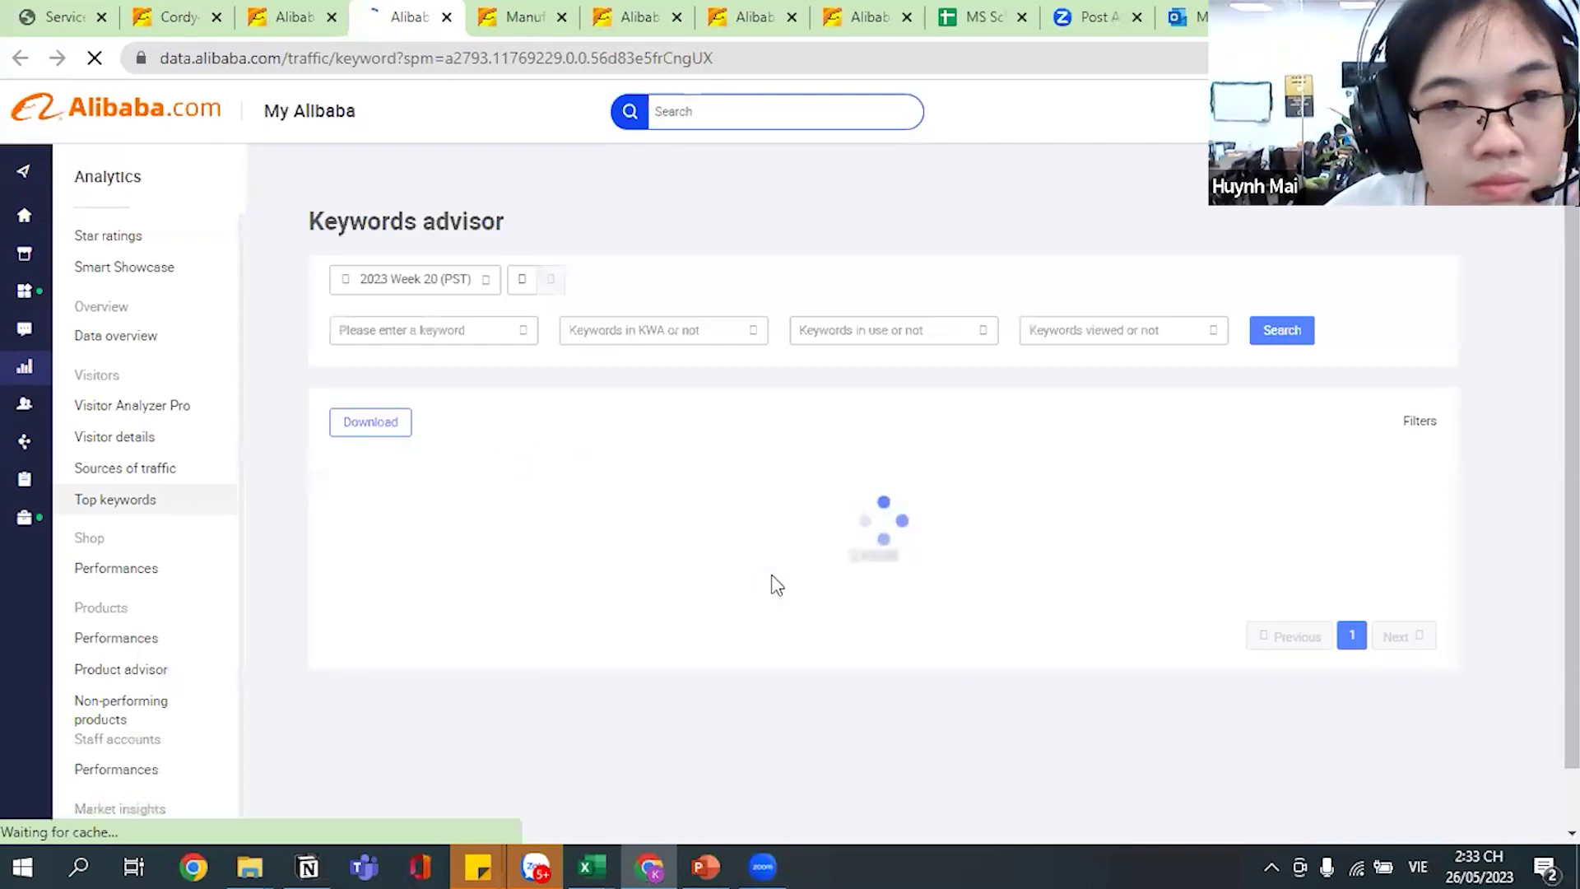
# Examine the first page of Top keywords for search terms relevant to the shop, with their views and clicks.
pyautogui.scroll(-1, 776, 584)
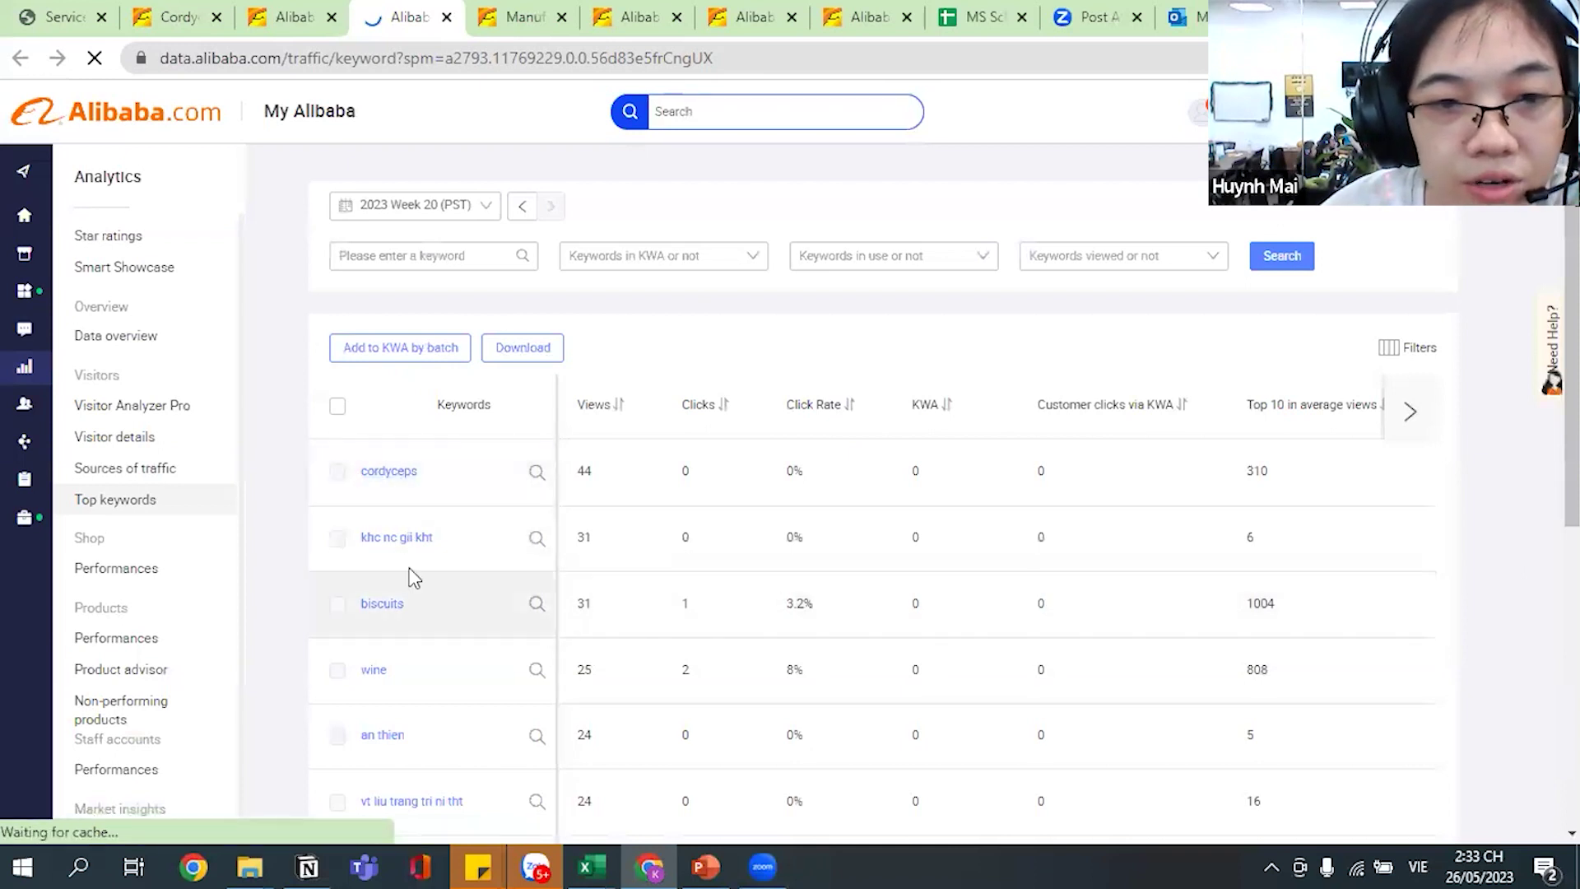
pyautogui.scroll(-1, 415, 609)
pyautogui.scroll(1, 370, 469)
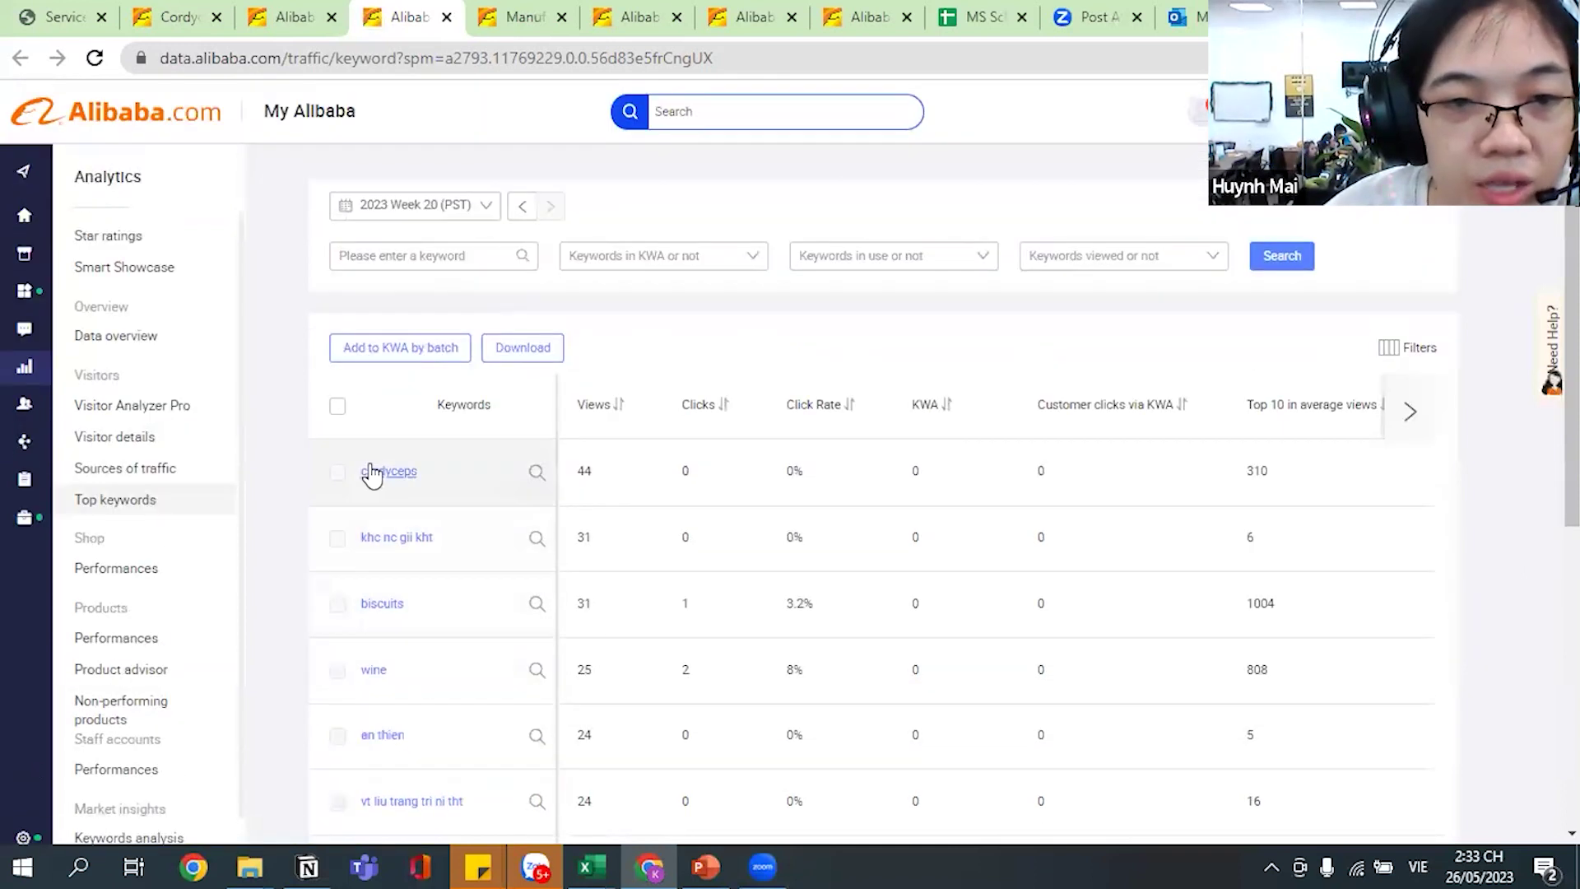
pyautogui.scroll(-3, 378, 422)
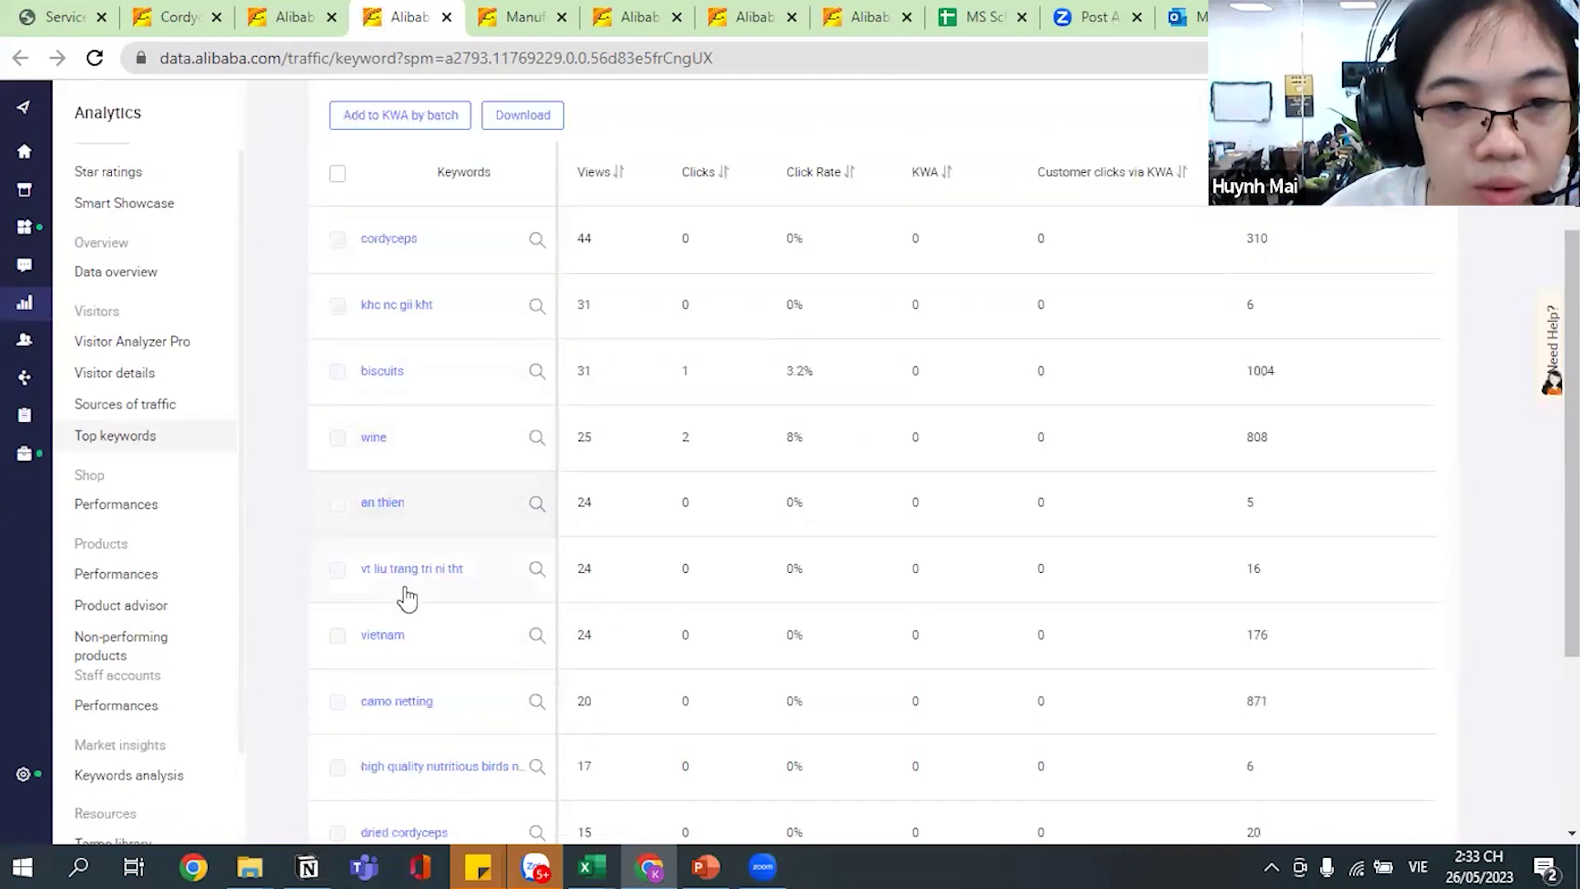
pyautogui.scroll(-2, 398, 642)
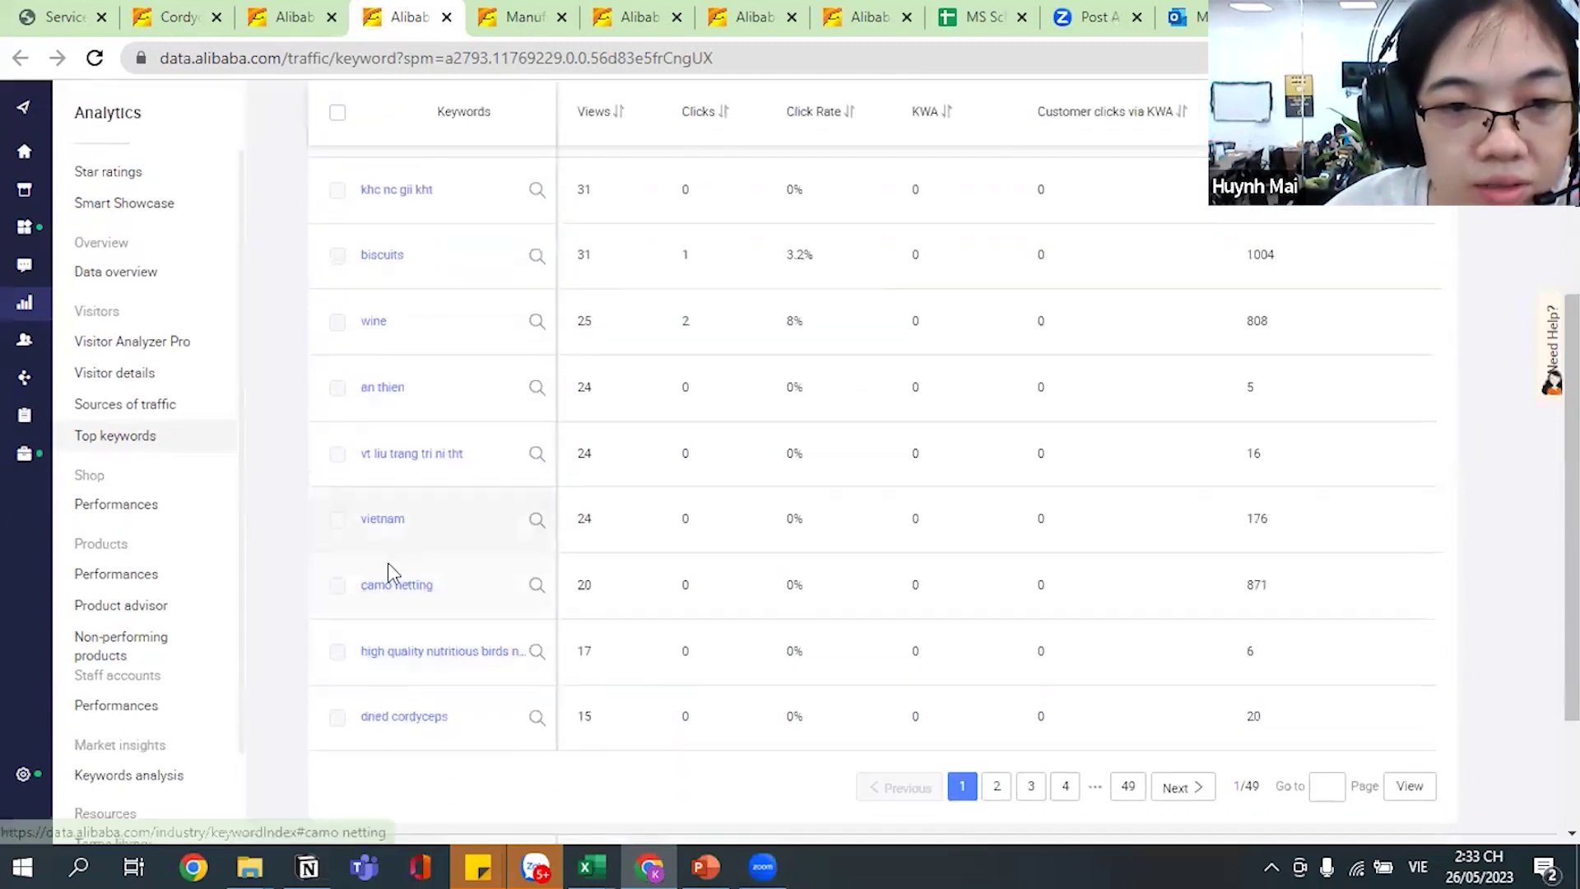
pyautogui.scroll(-2, 550, 624)
# Go to page 2 of the Top keywords list and review its search terms and view figures.
pyautogui.click(998, 673)
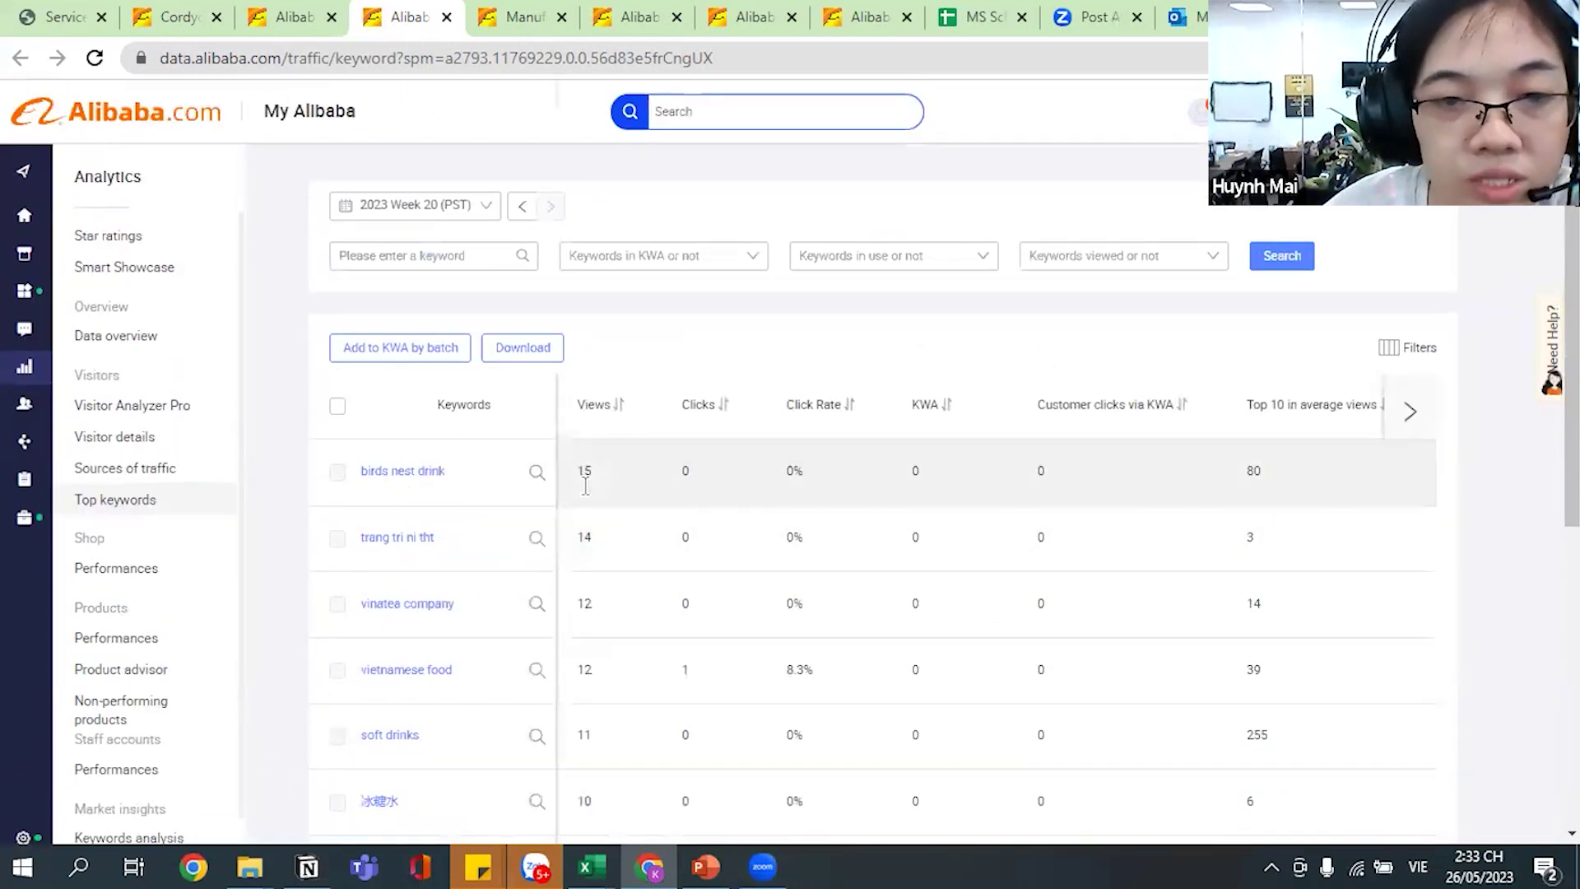
pyautogui.scroll(-4, 589, 592)
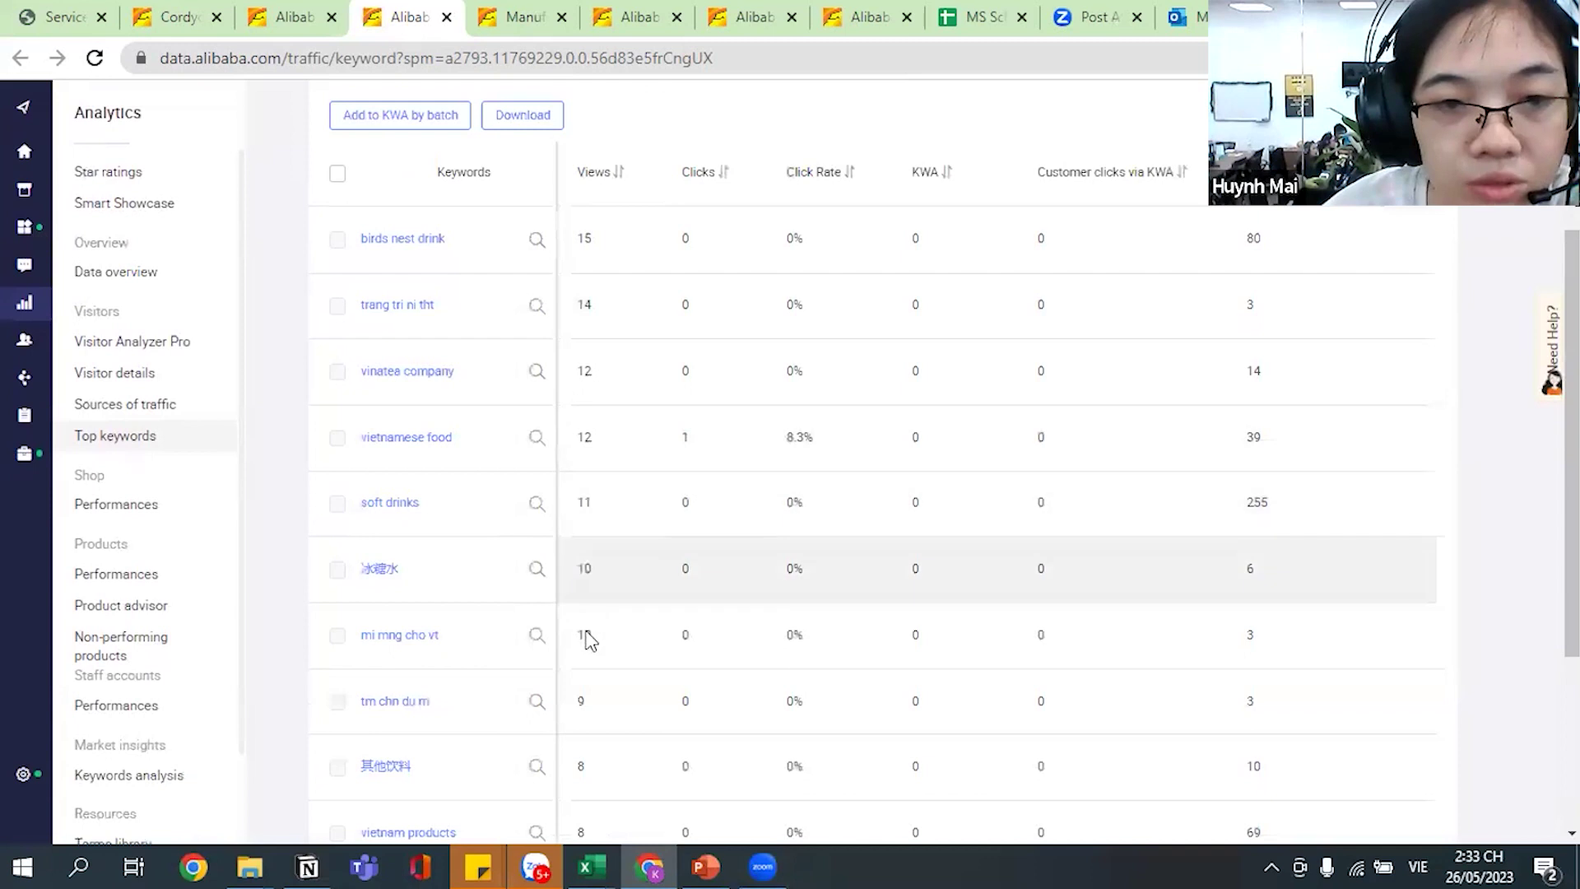
pyautogui.scroll(-3, 576, 600)
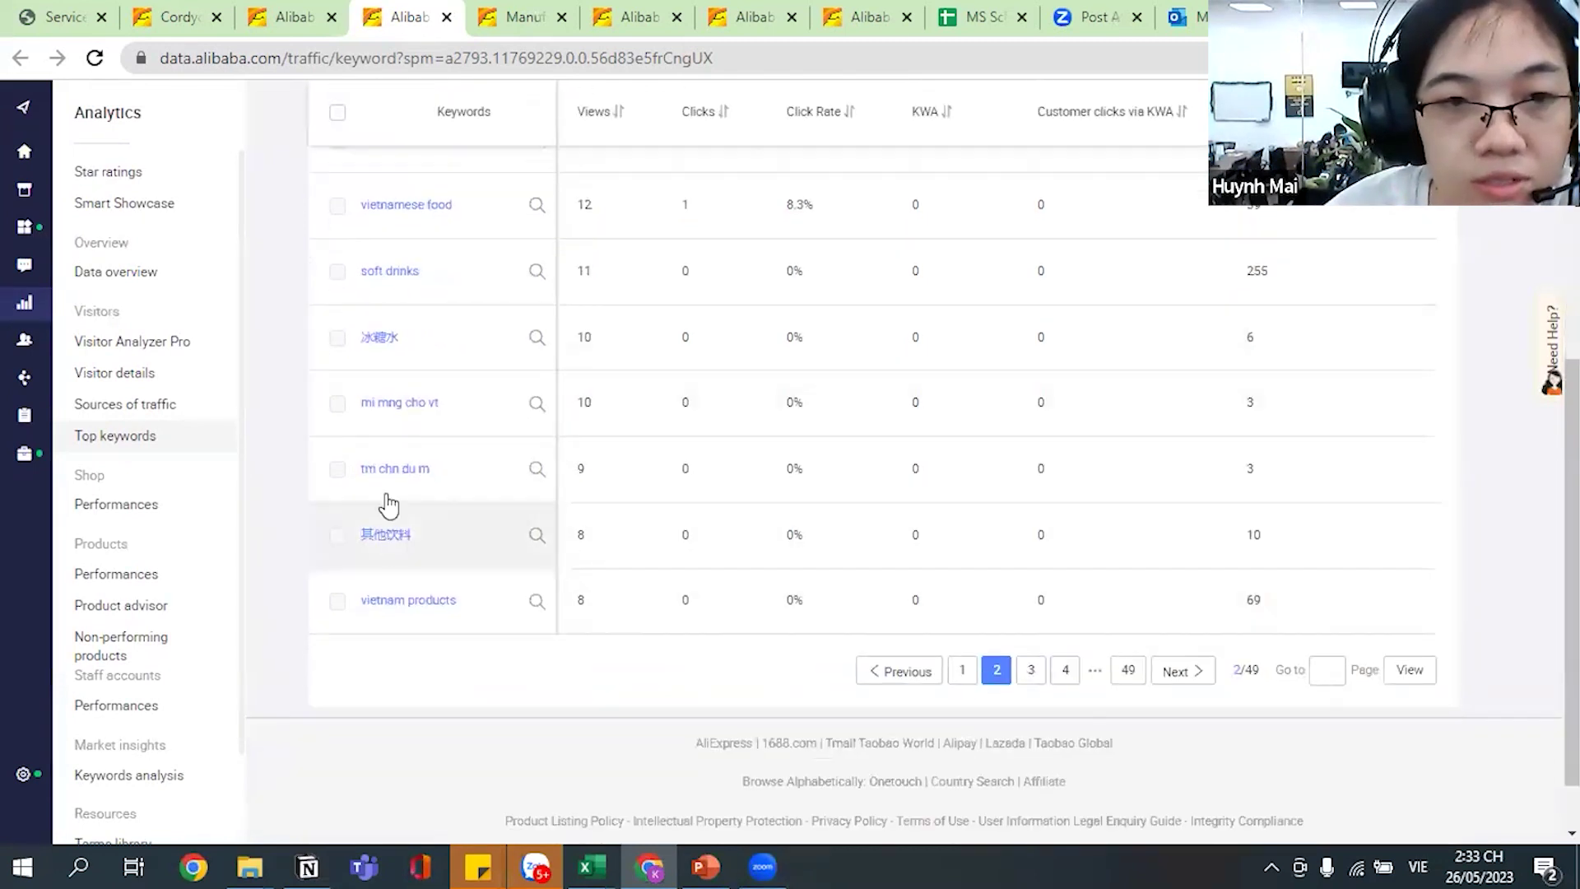
pyautogui.scroll(5, 386, 527)
pyautogui.scroll(-6, 395, 552)
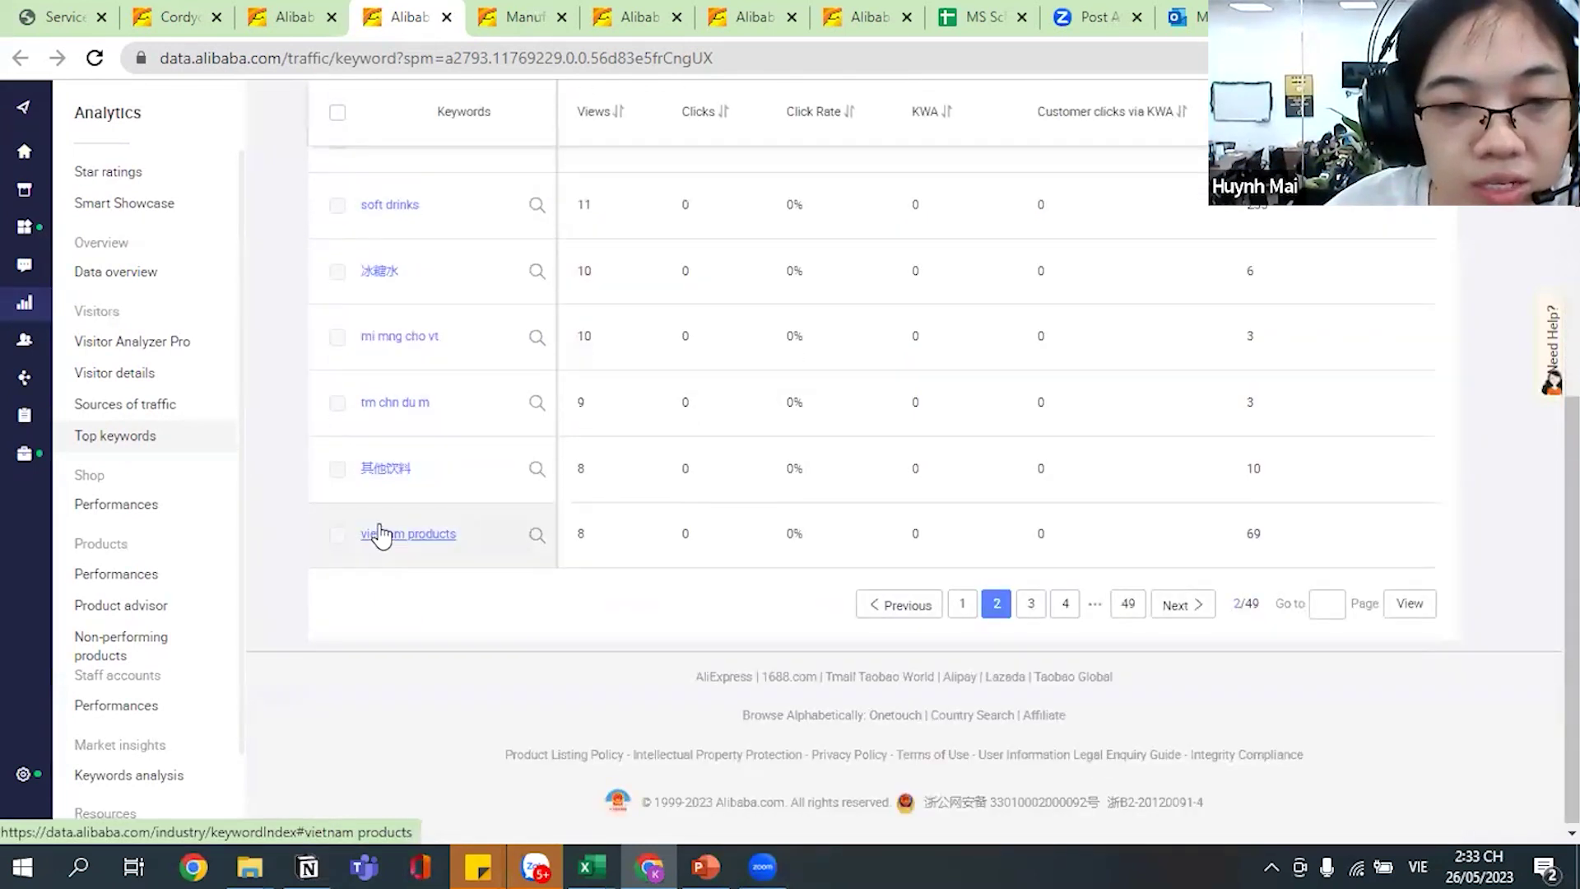
pyautogui.scroll(6, 901, 720)
pyautogui.scroll(2, 901, 720)
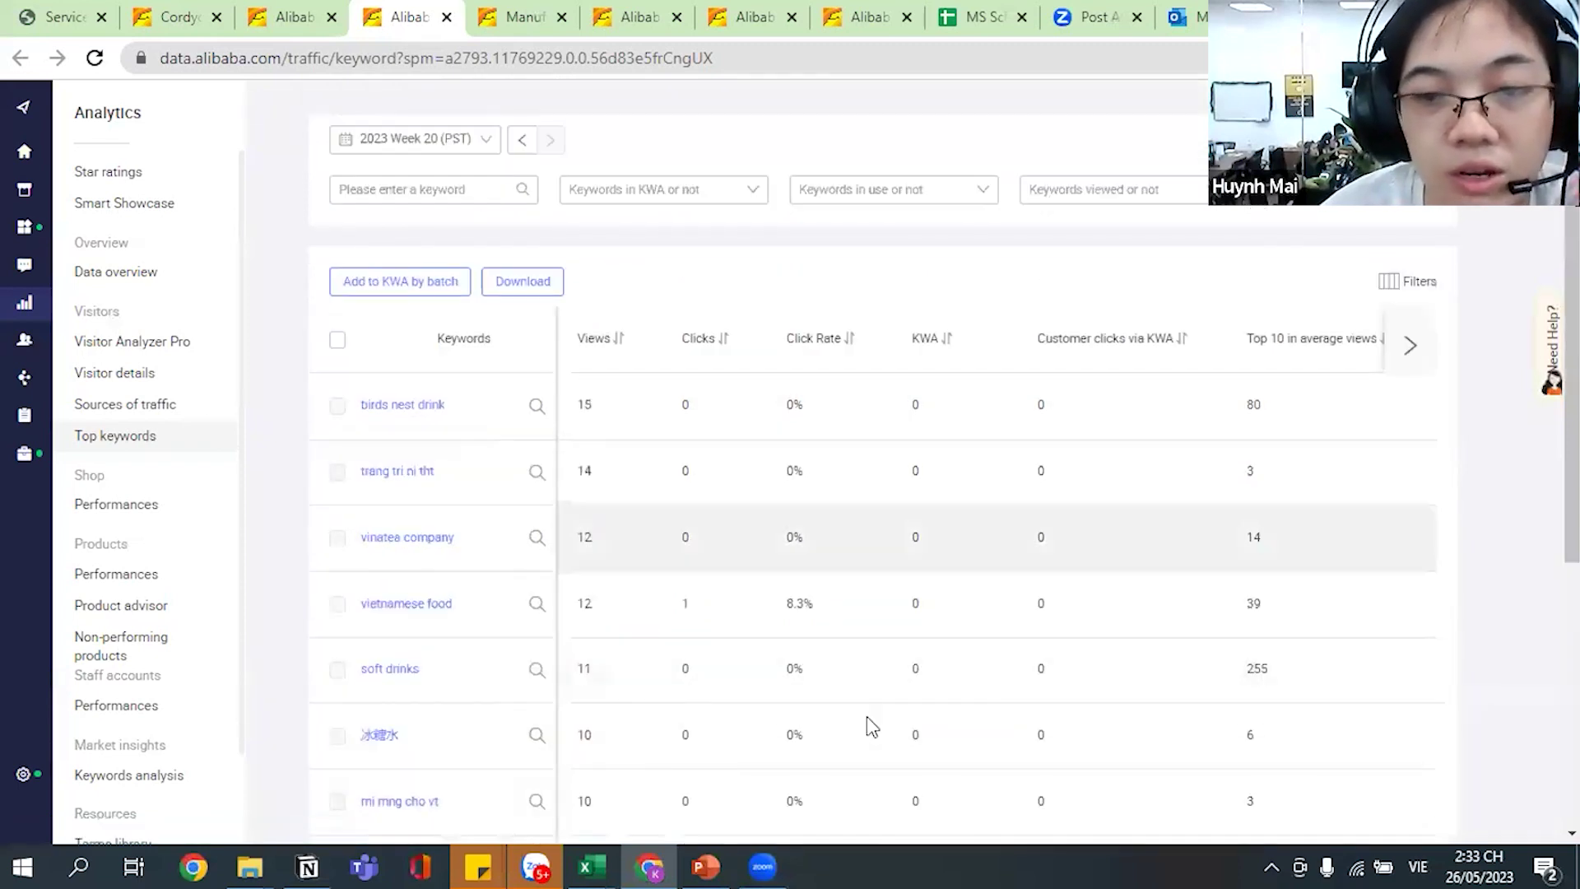
pyautogui.moveTo(767, 864)
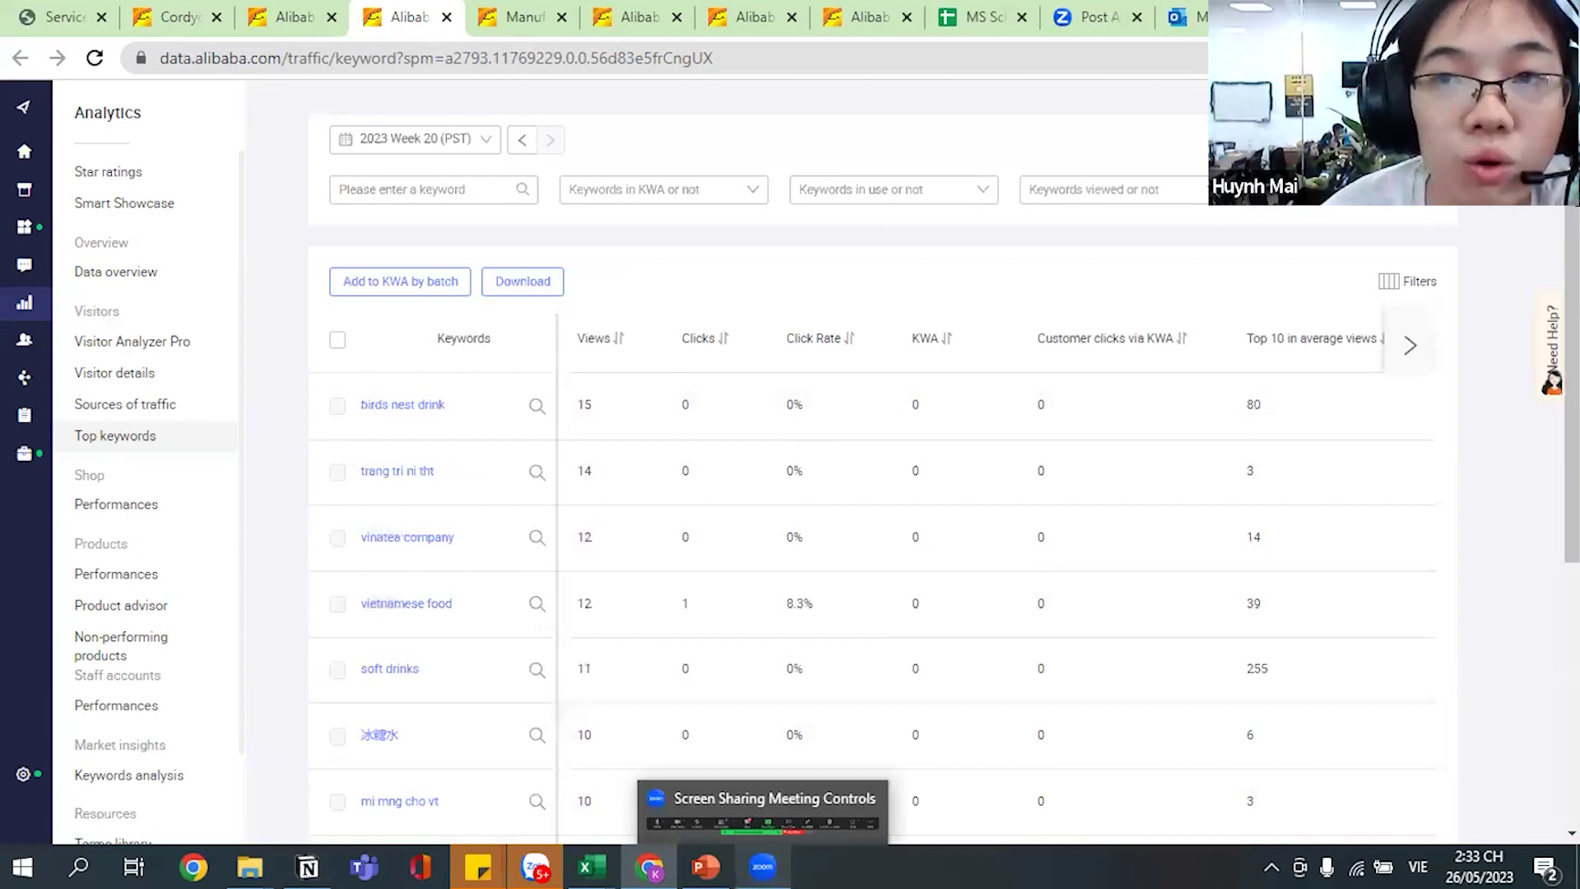
# Open a new browser tab and look through the KNOWLEDGE bookmarks folder for a reference link, then close the folder.
pyautogui.hotkey('ctrl', 't')
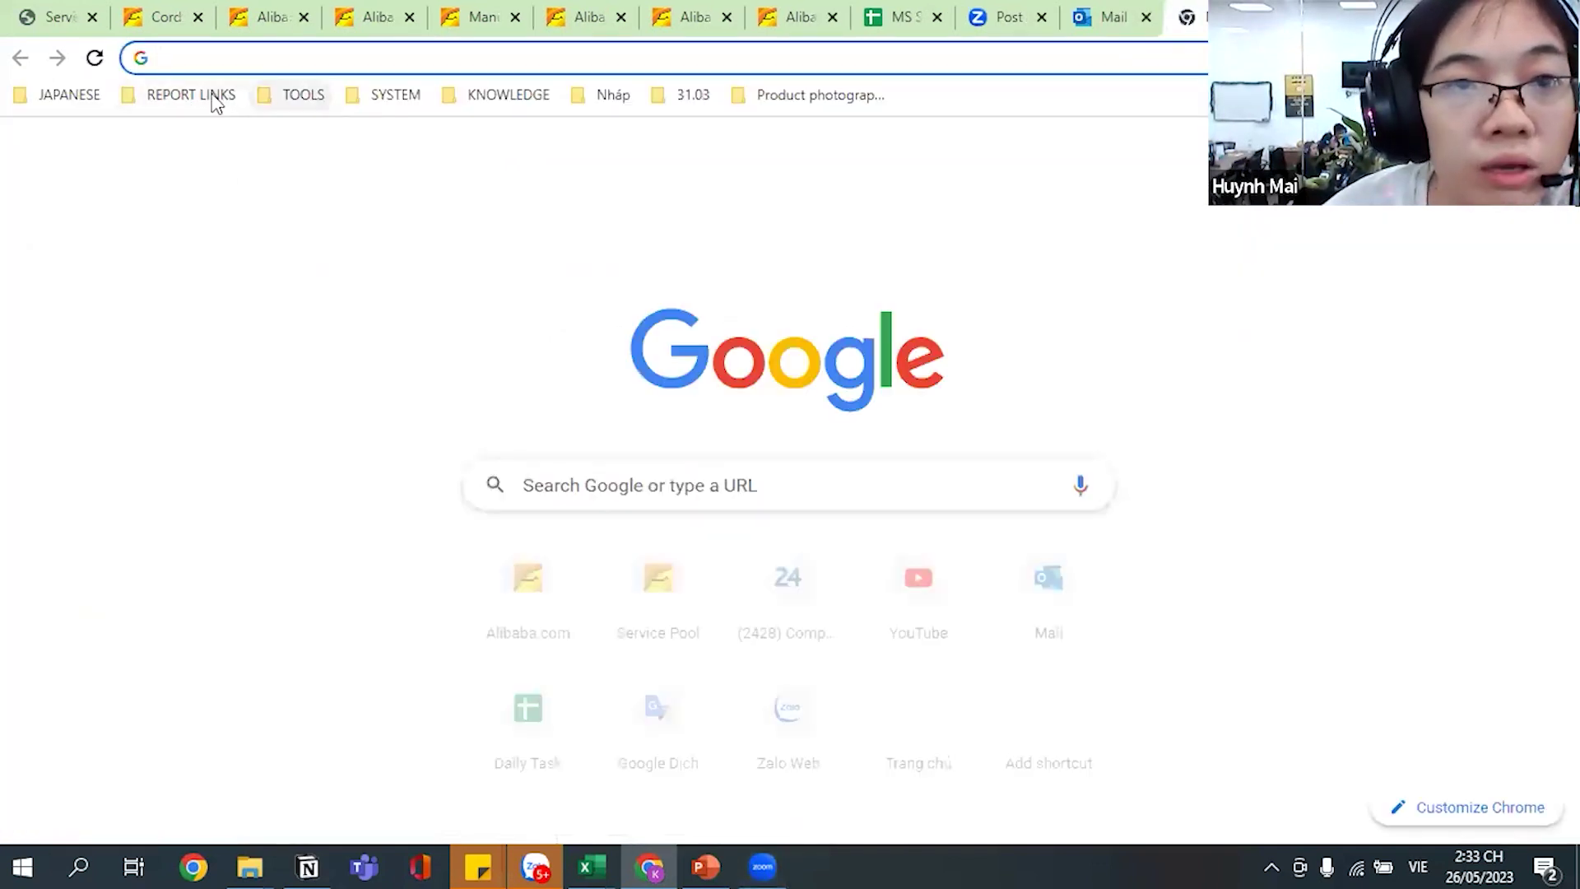
pyautogui.click(191, 95)
pyautogui.click(497, 97)
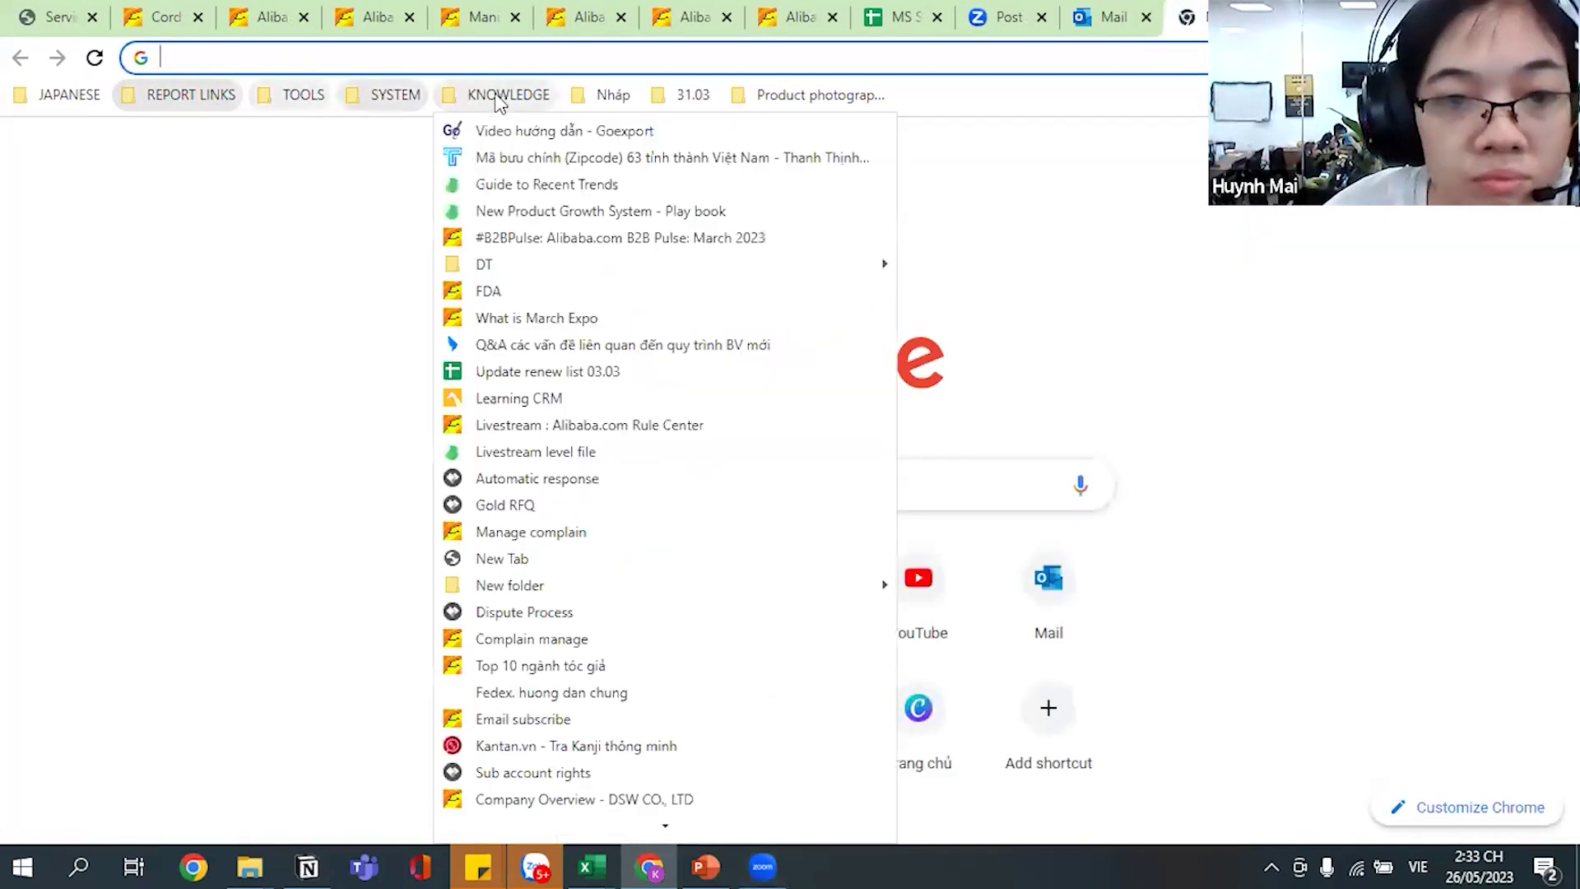
pyautogui.scroll(-1, 575, 613)
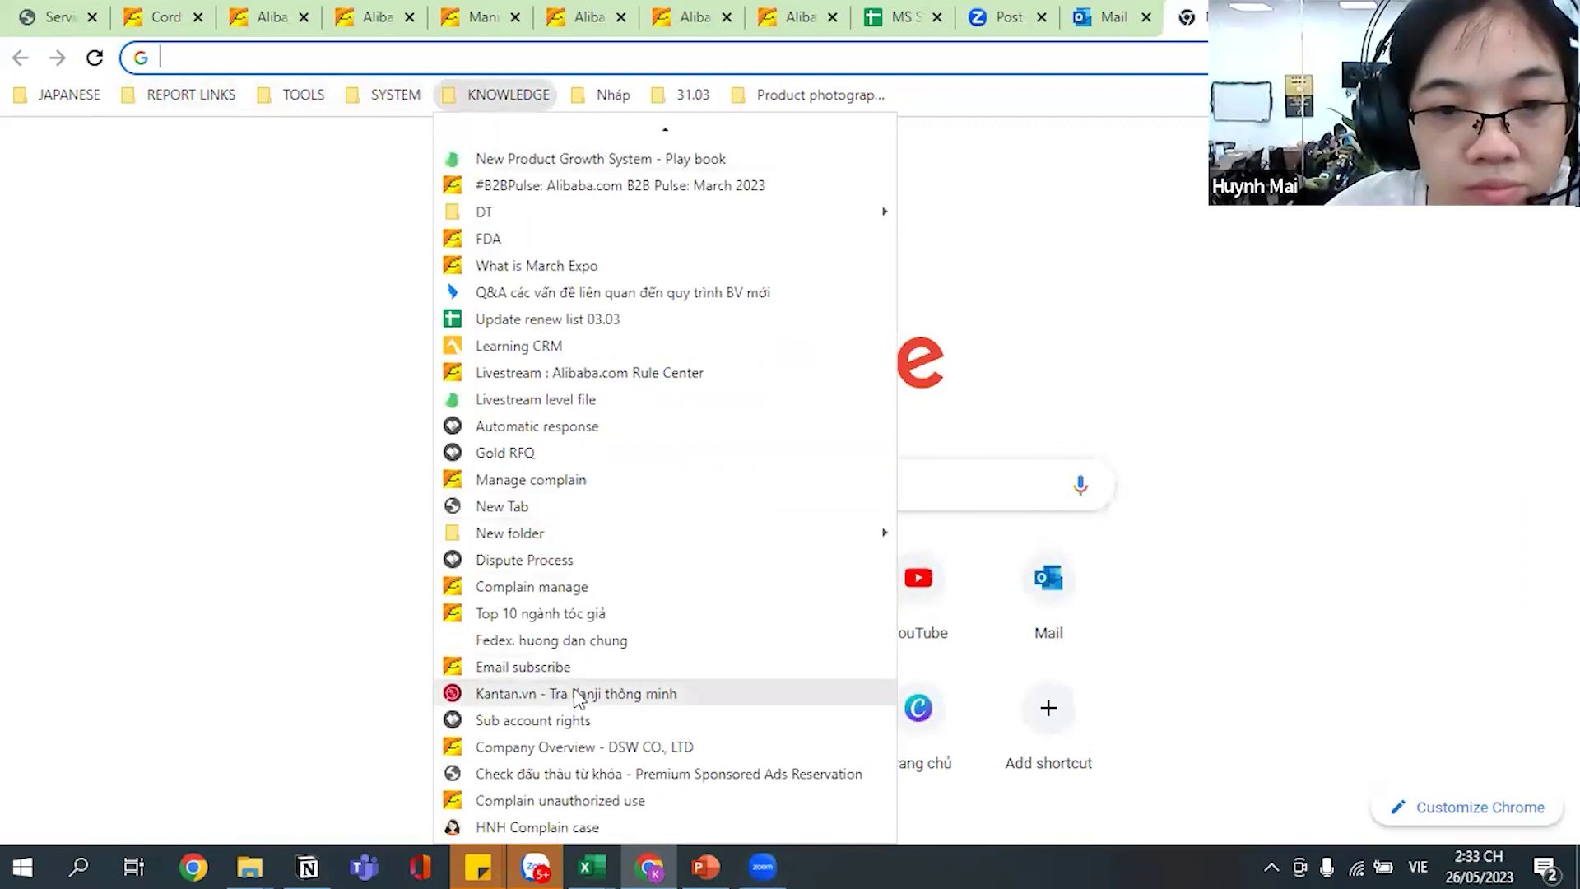
pyautogui.scroll(1, 575, 700)
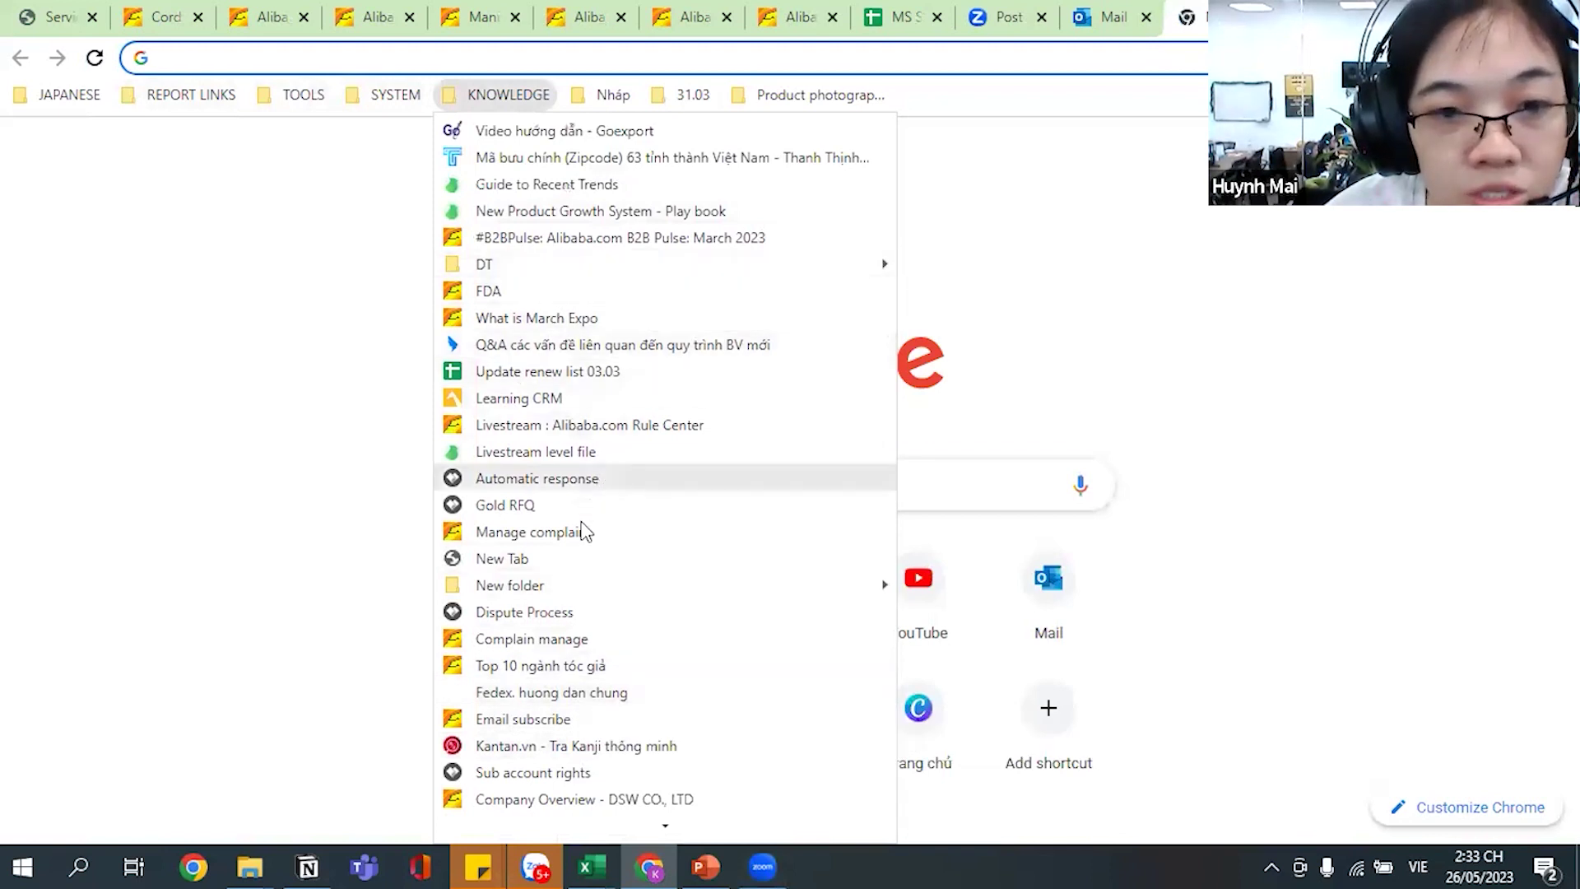
pyautogui.scroll(-1, 599, 613)
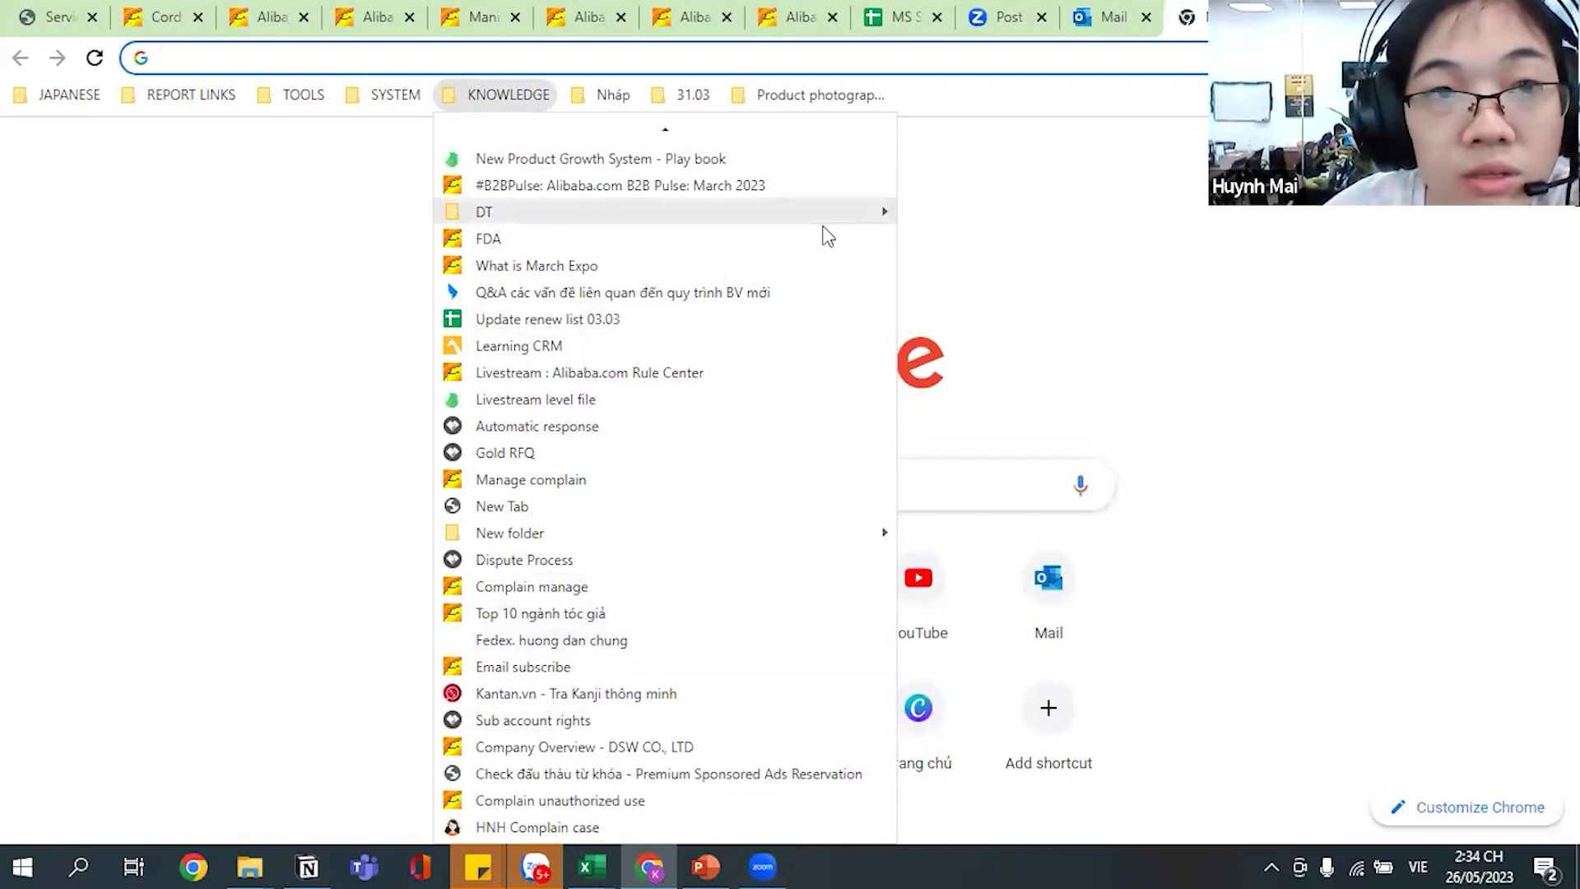
pyautogui.press('Escape')
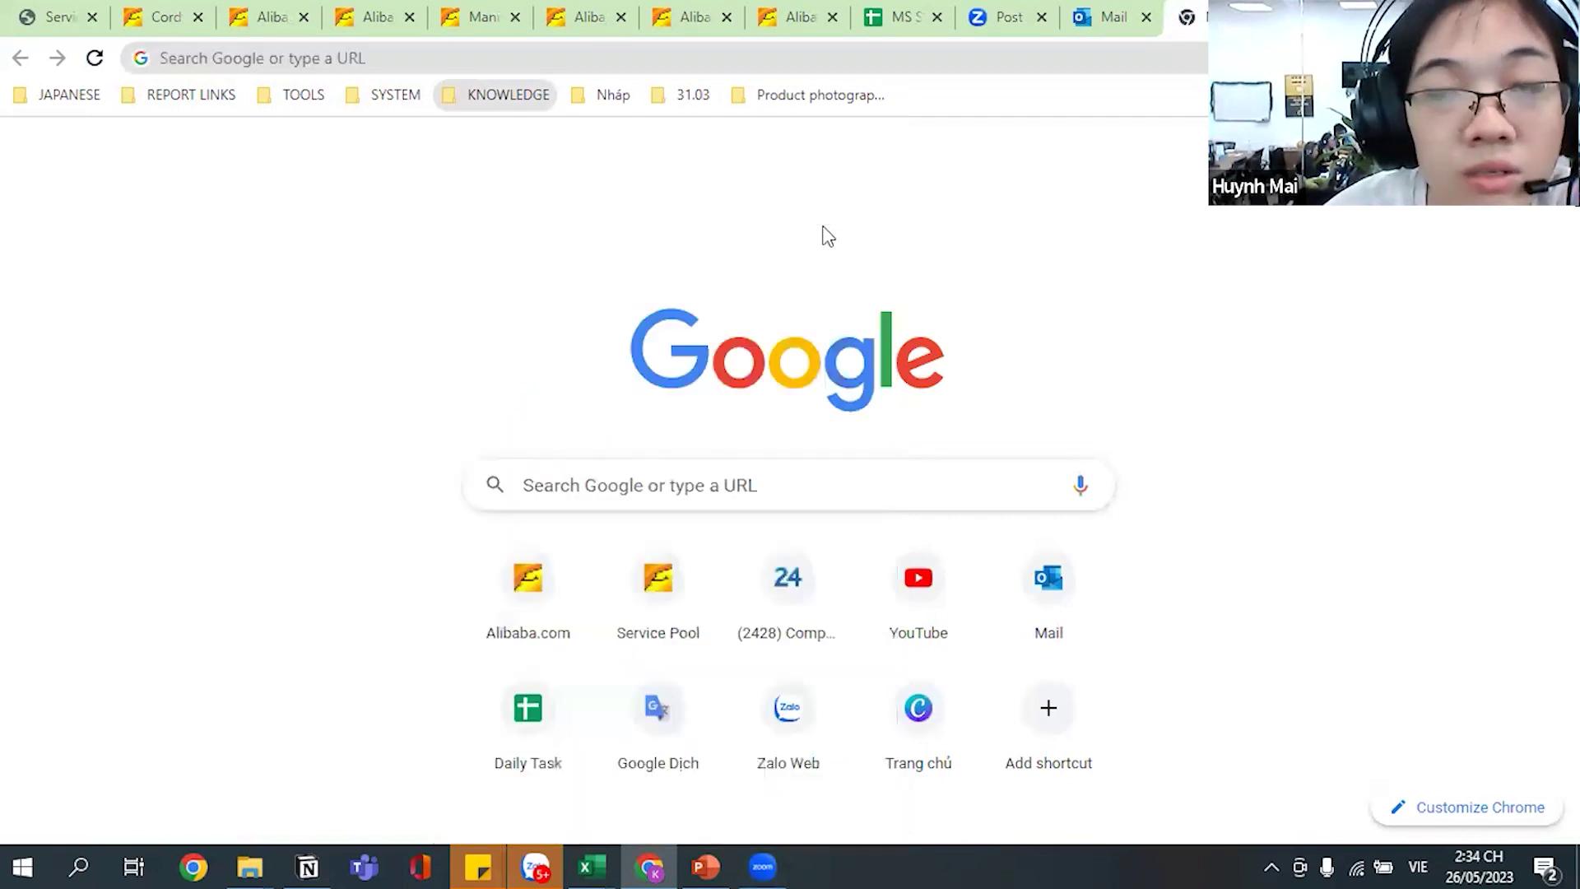
# Look further down the KNOWLEDGE bookmarks folder for the reference link, then close the folder.
pyautogui.click(448, 106)
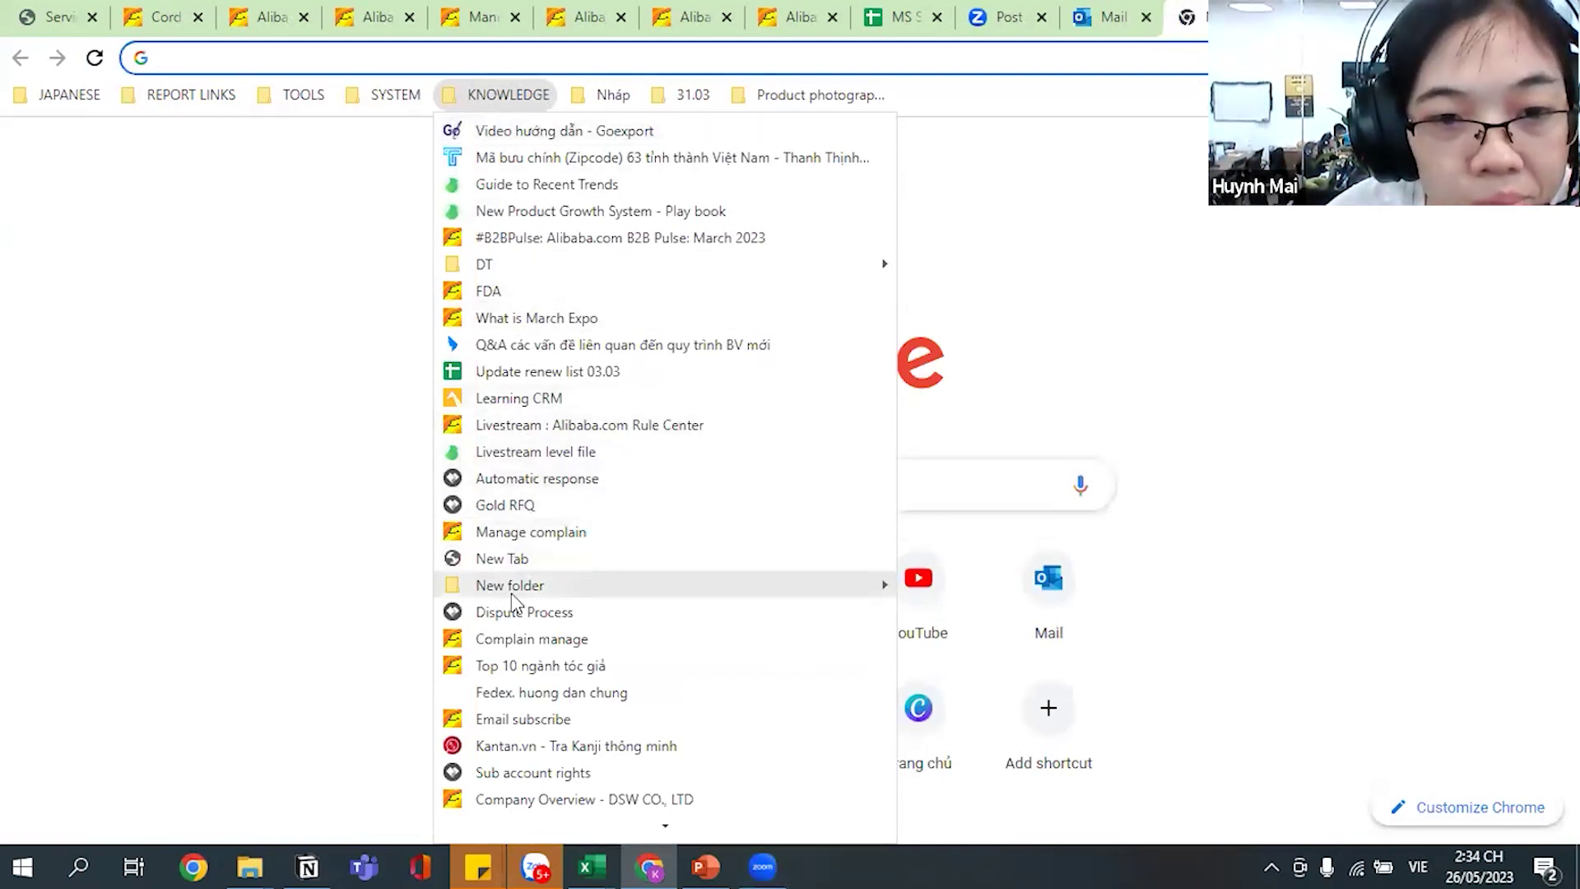
pyautogui.scroll(-1, 578, 671)
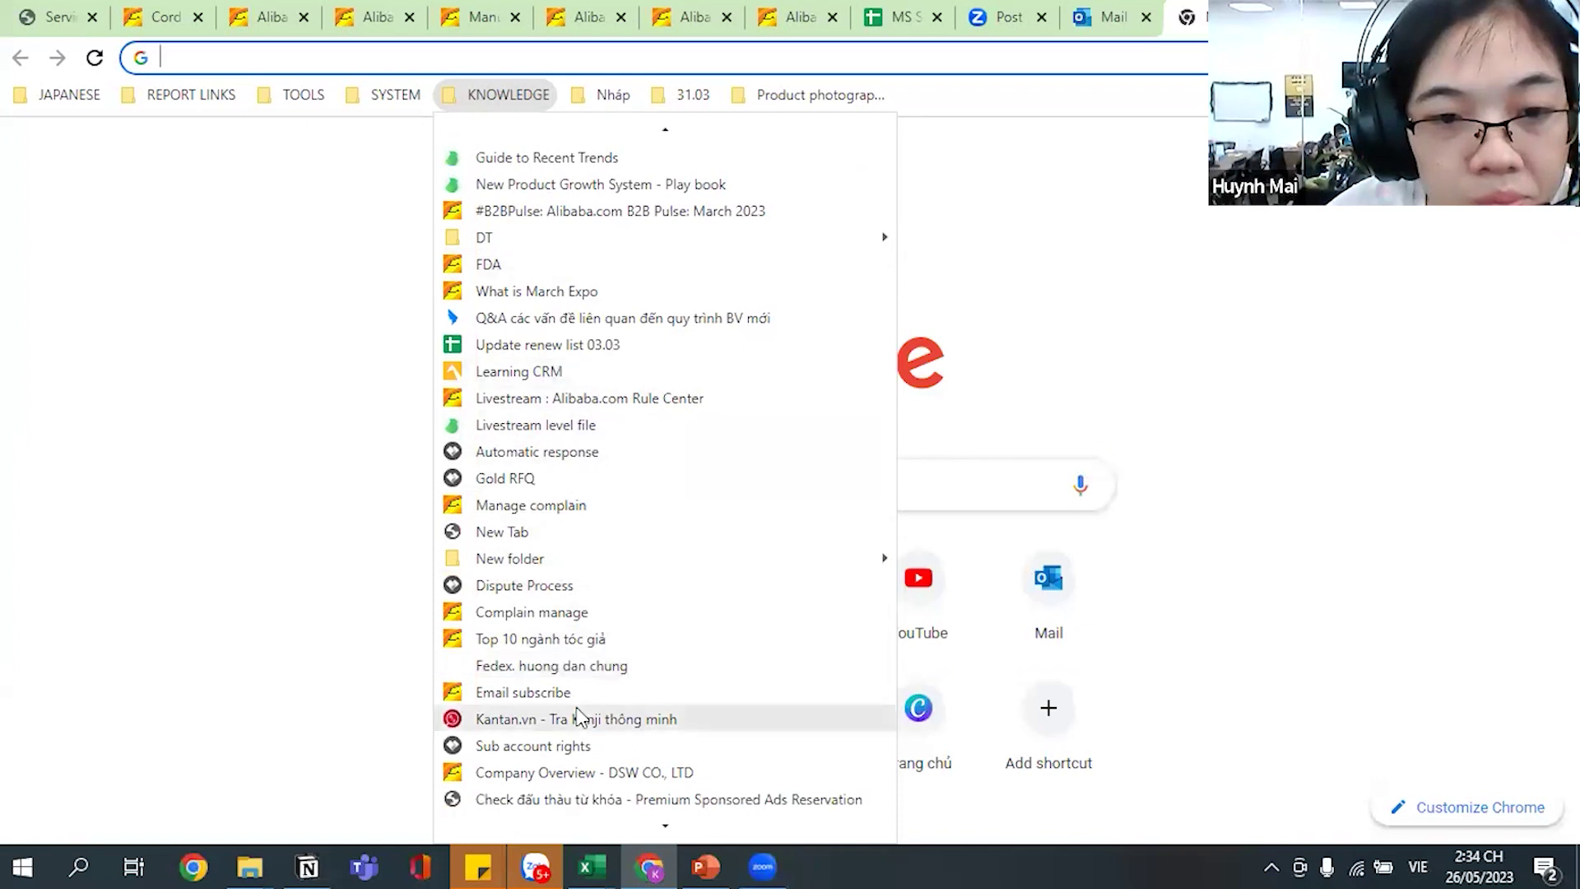
pyautogui.scroll(-1, 579, 718)
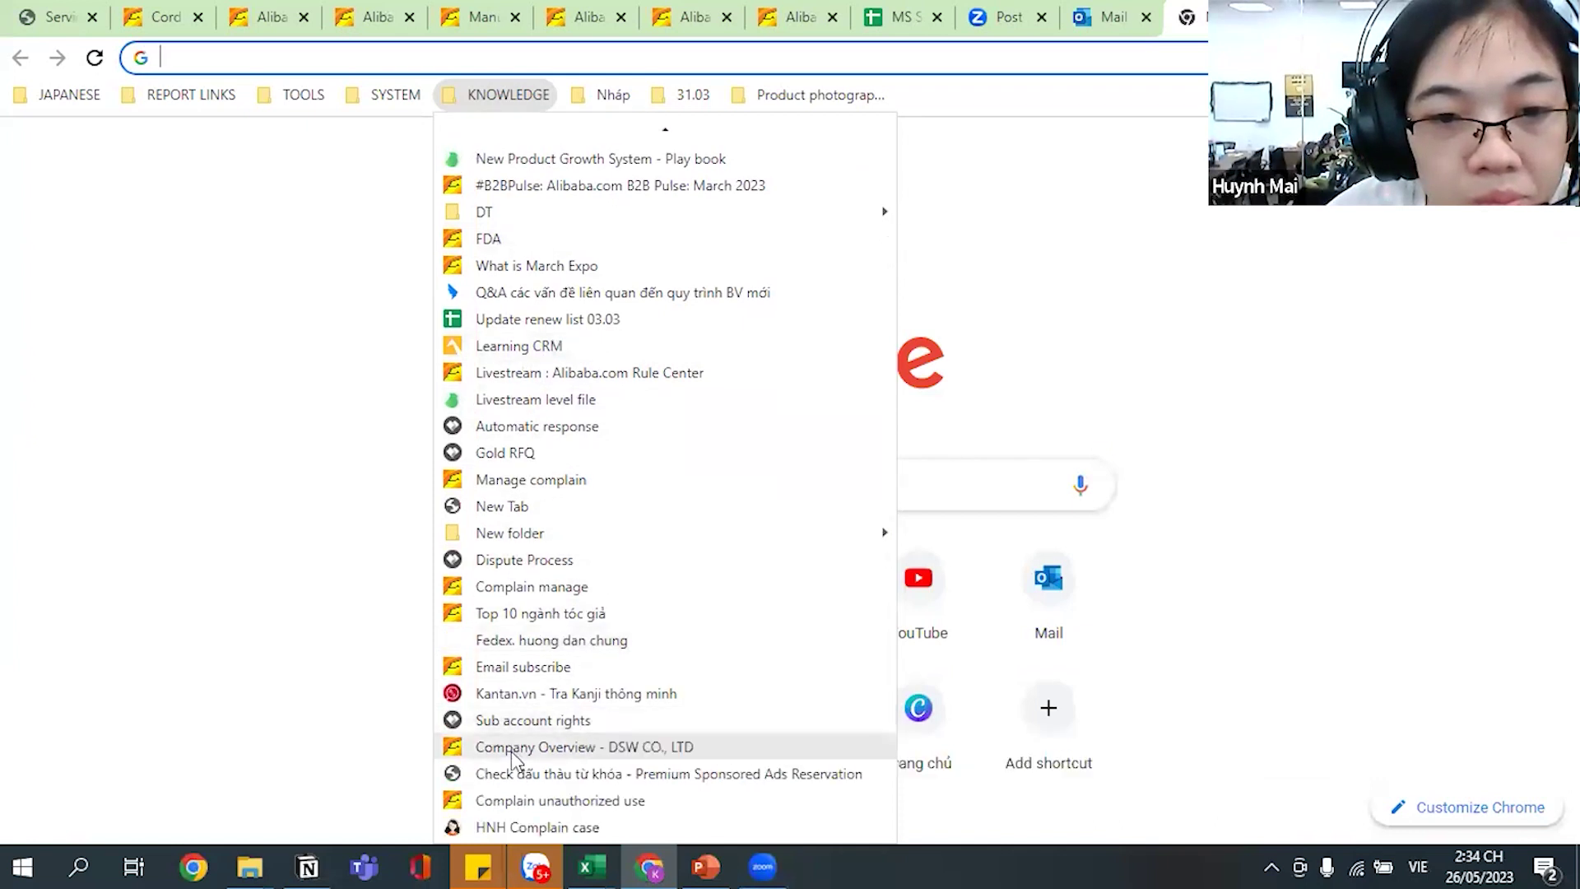
pyautogui.click(218, 557)
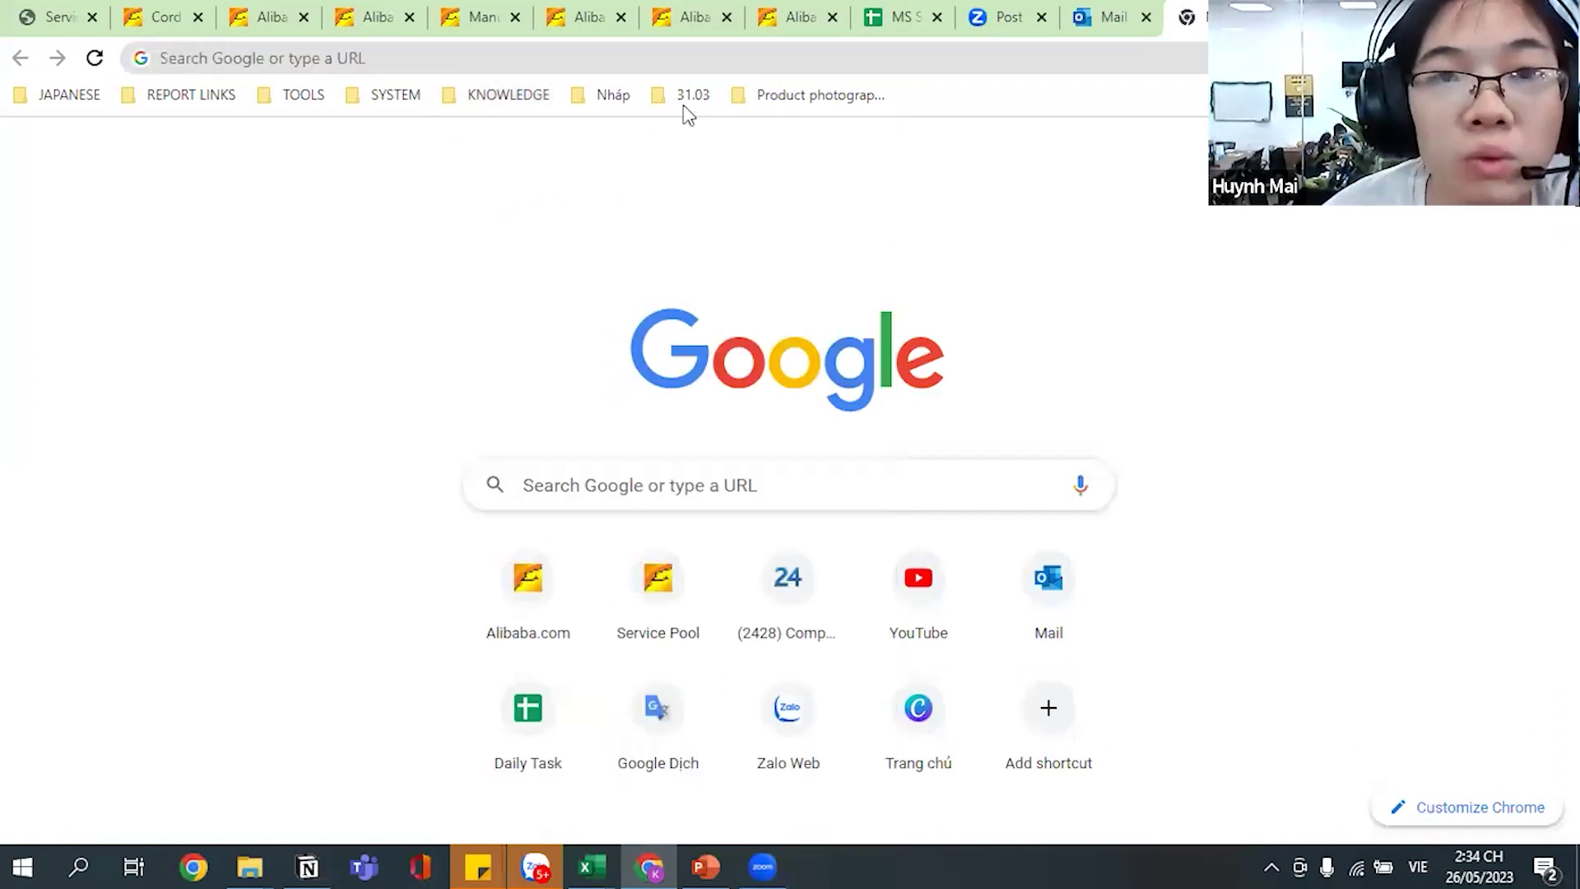
# Search Google for "google trend" and open the Google Trends site from the results.
pyautogui.click(365, 51)
pyautogui.write('gô')
pyautogui.press('BackSpace')
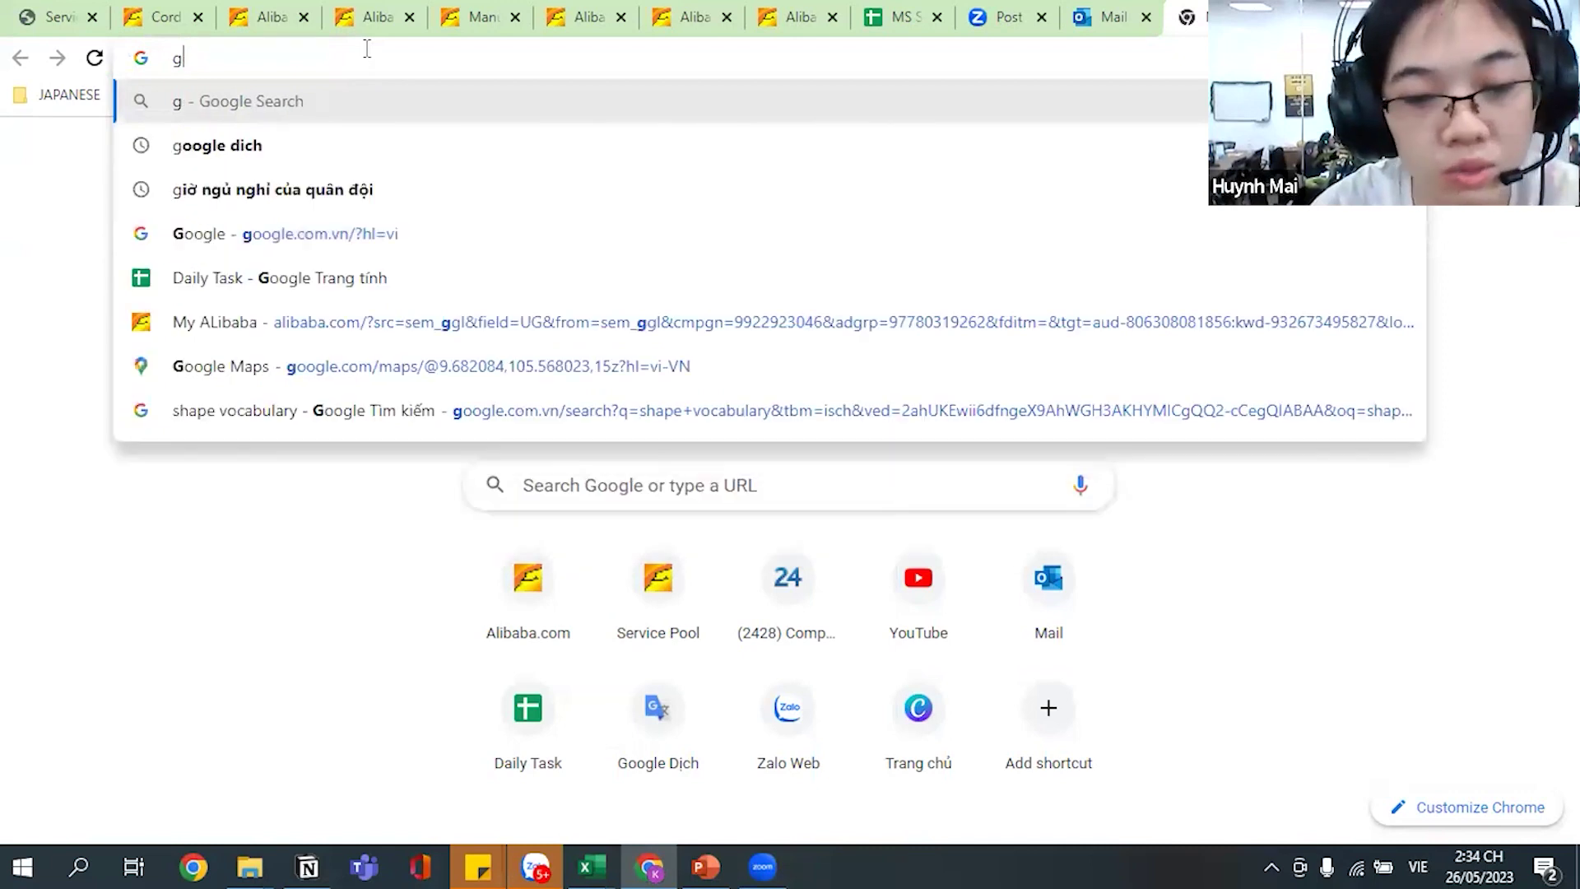
pyautogui.write('oog')
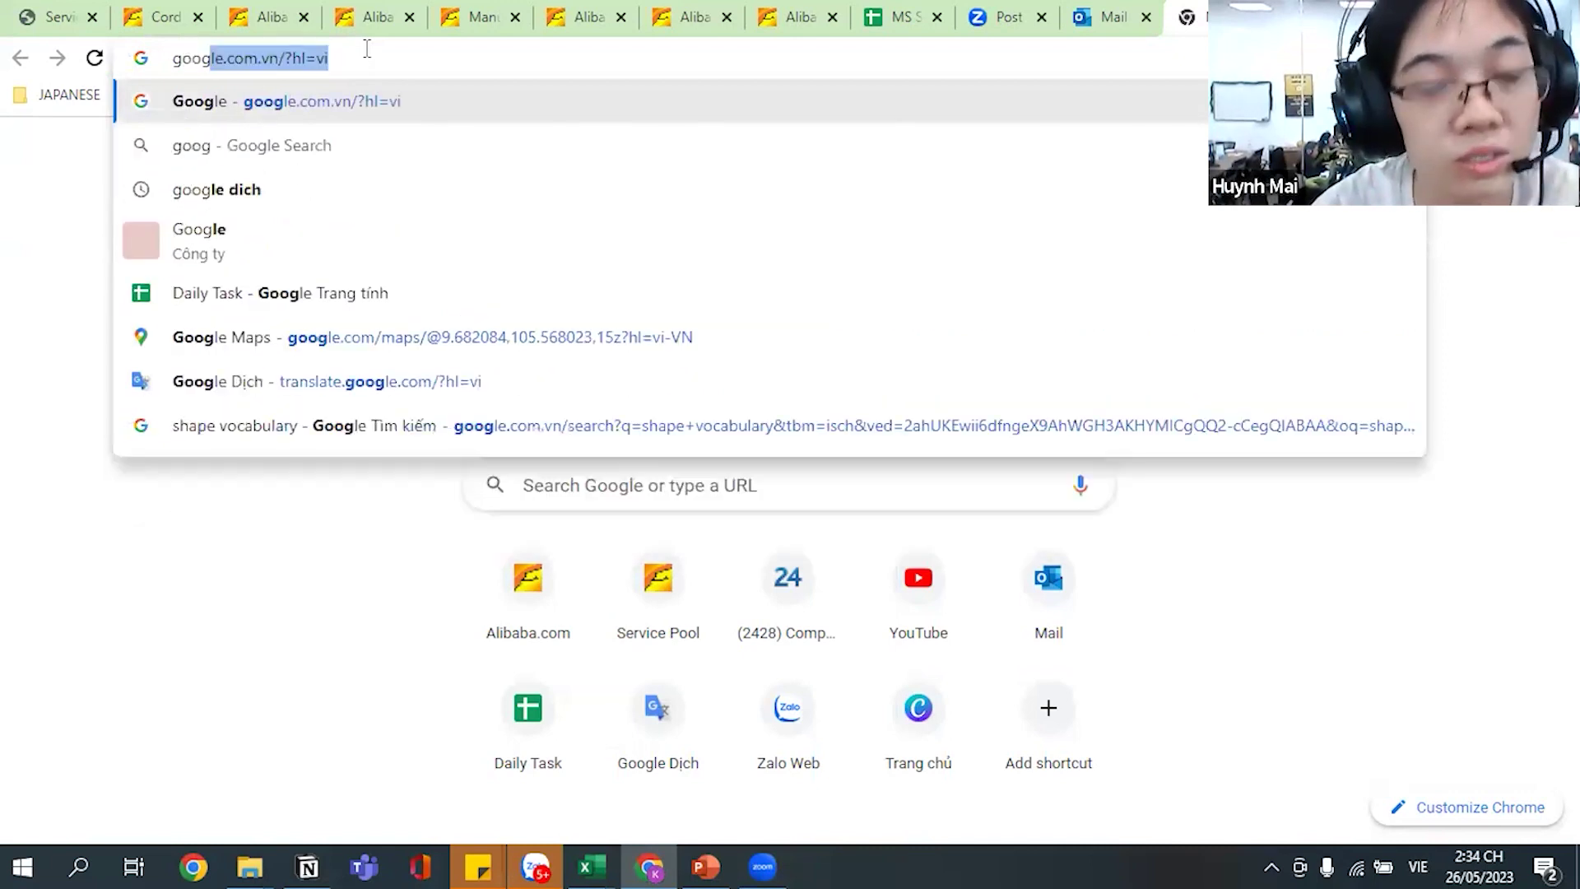
pyautogui.write('le')
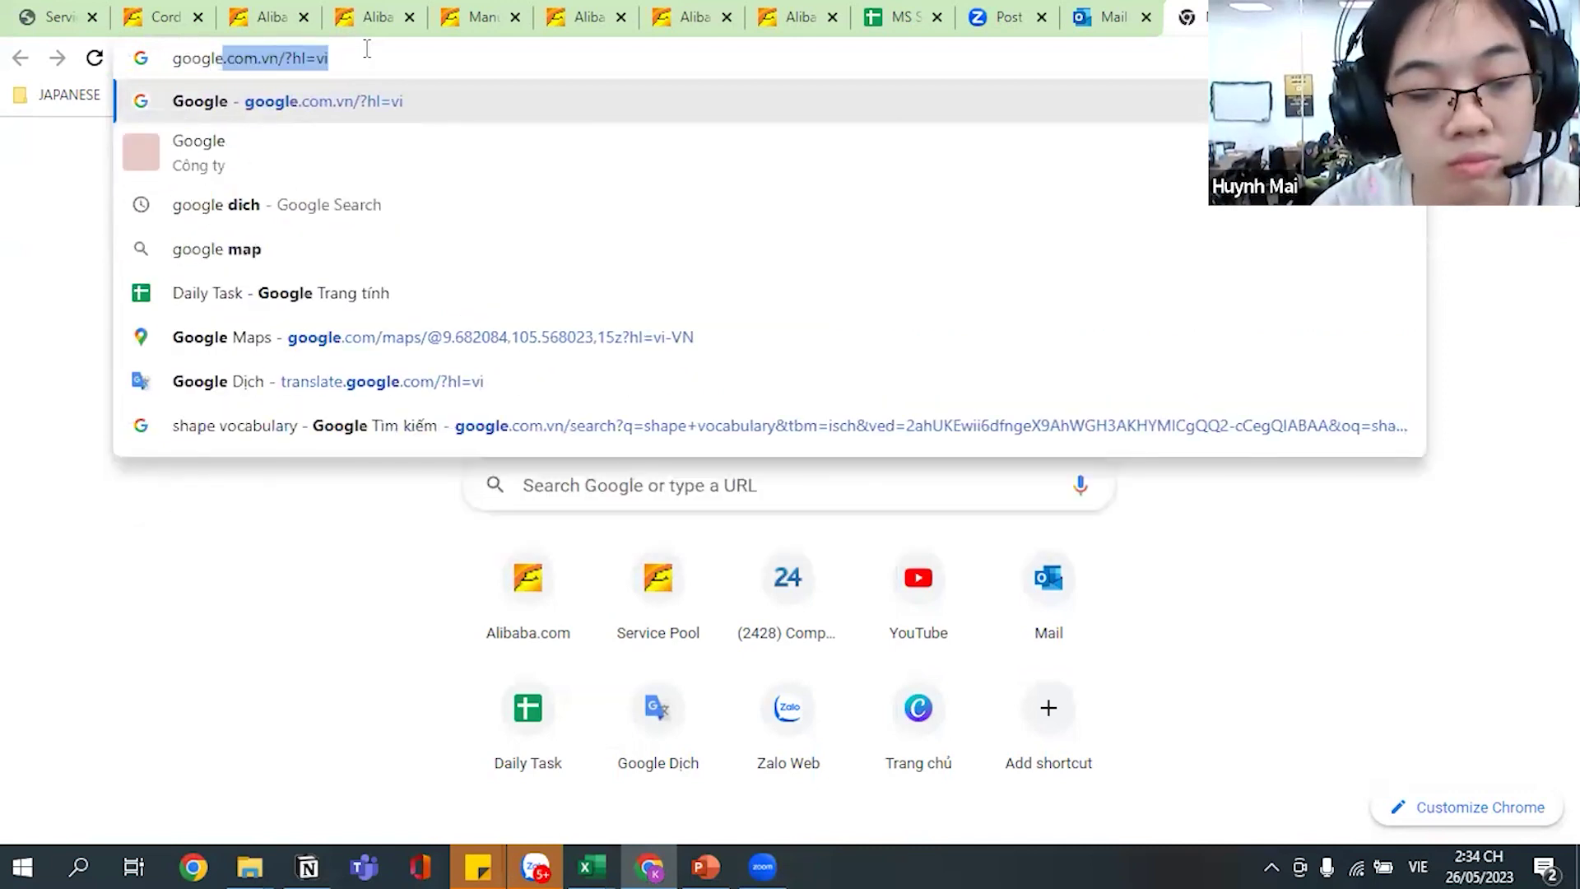
pyautogui.write(' tren')
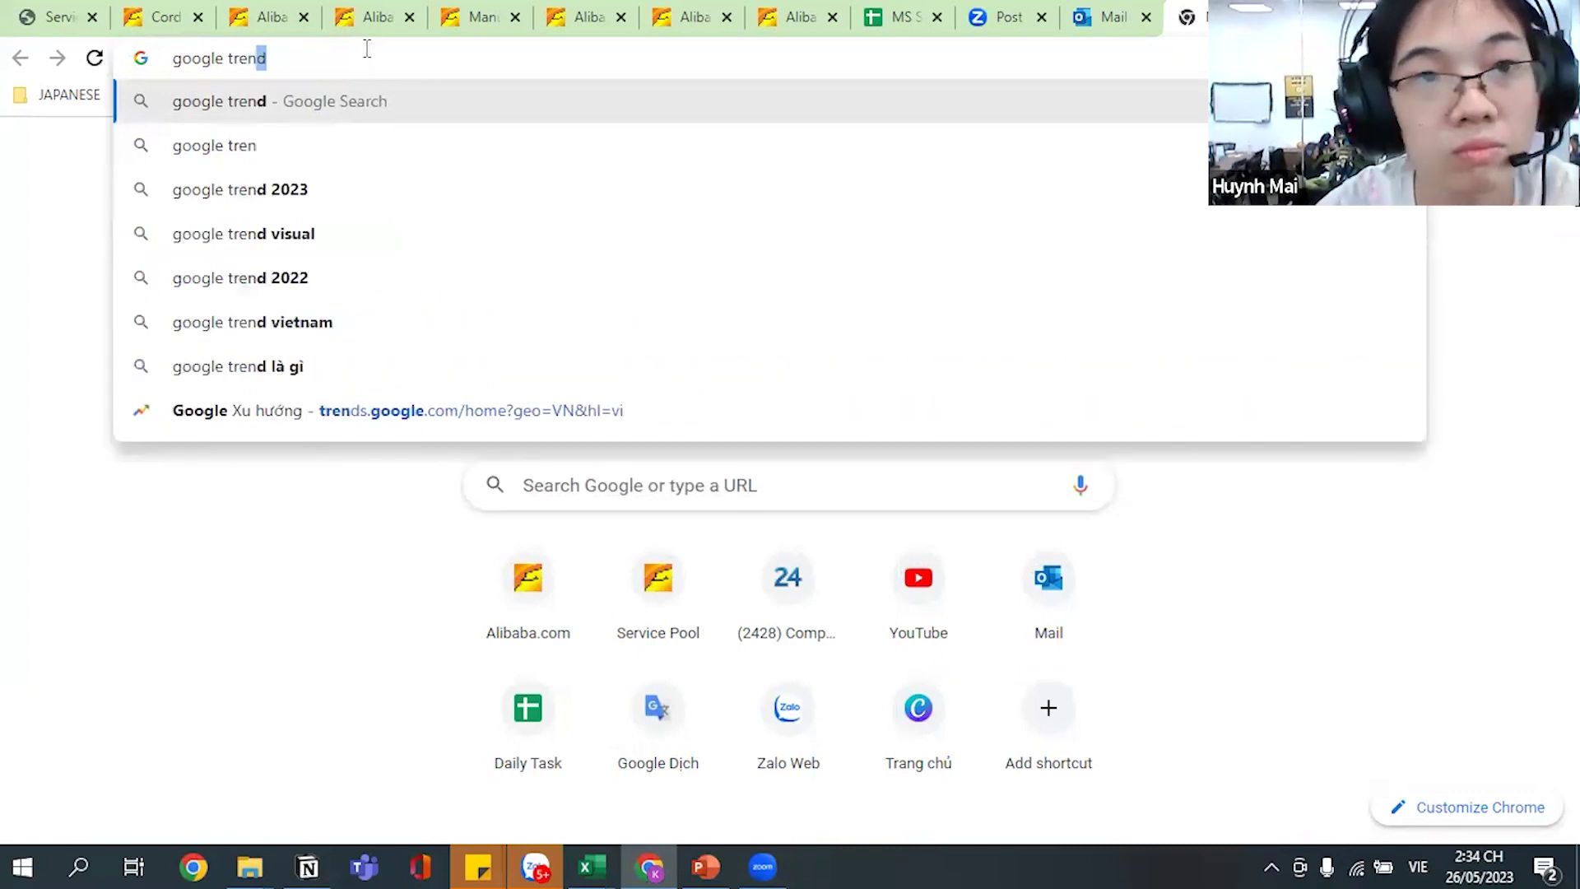
pyautogui.click(283, 110)
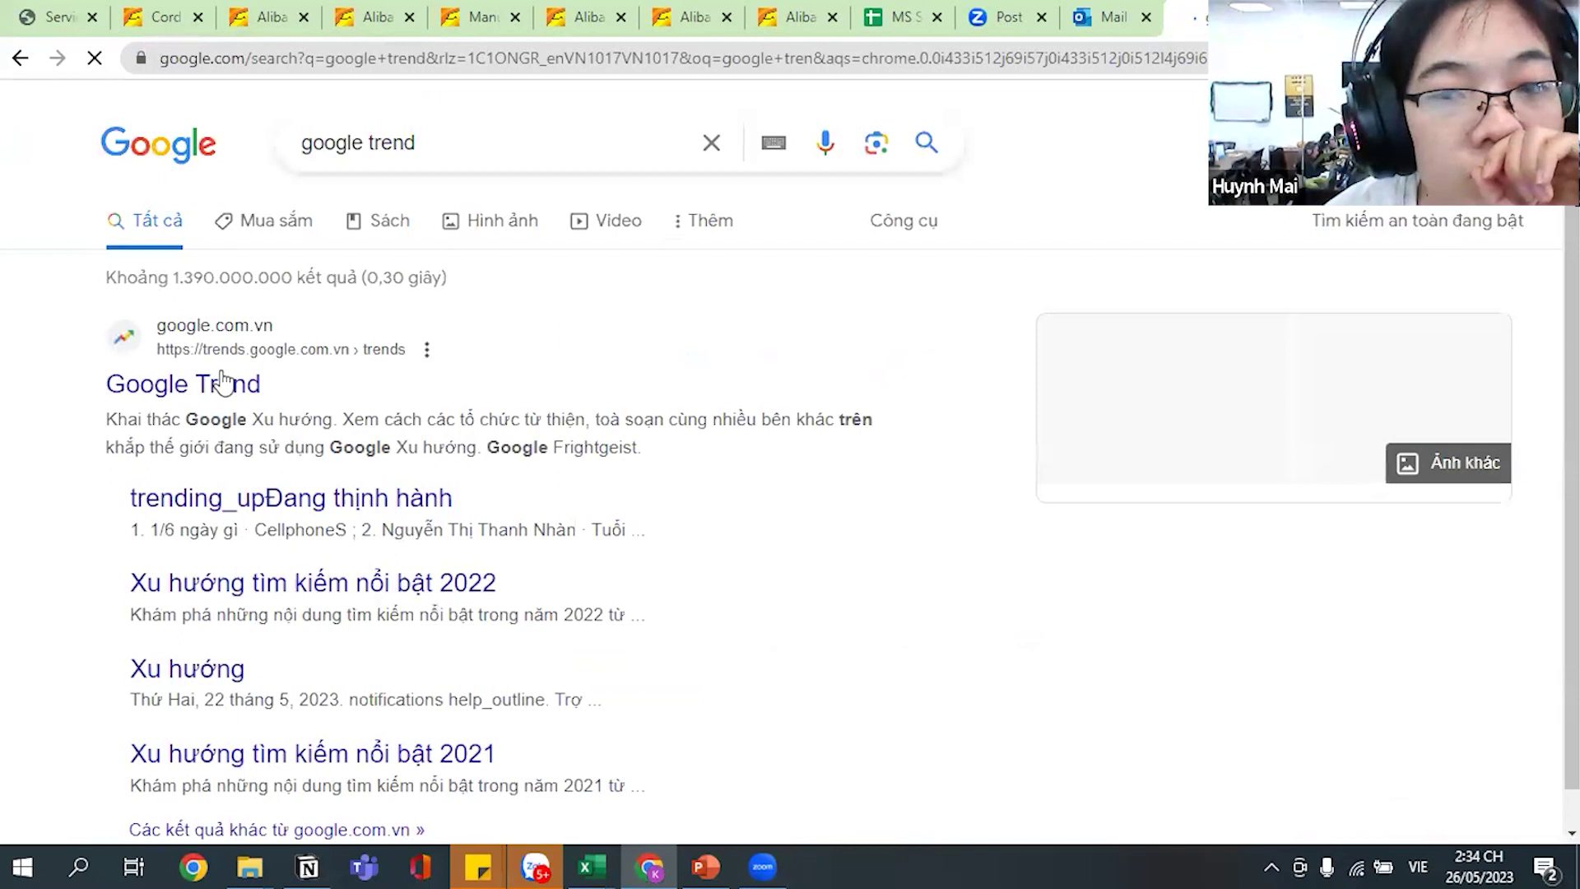
pyautogui.click(223, 383)
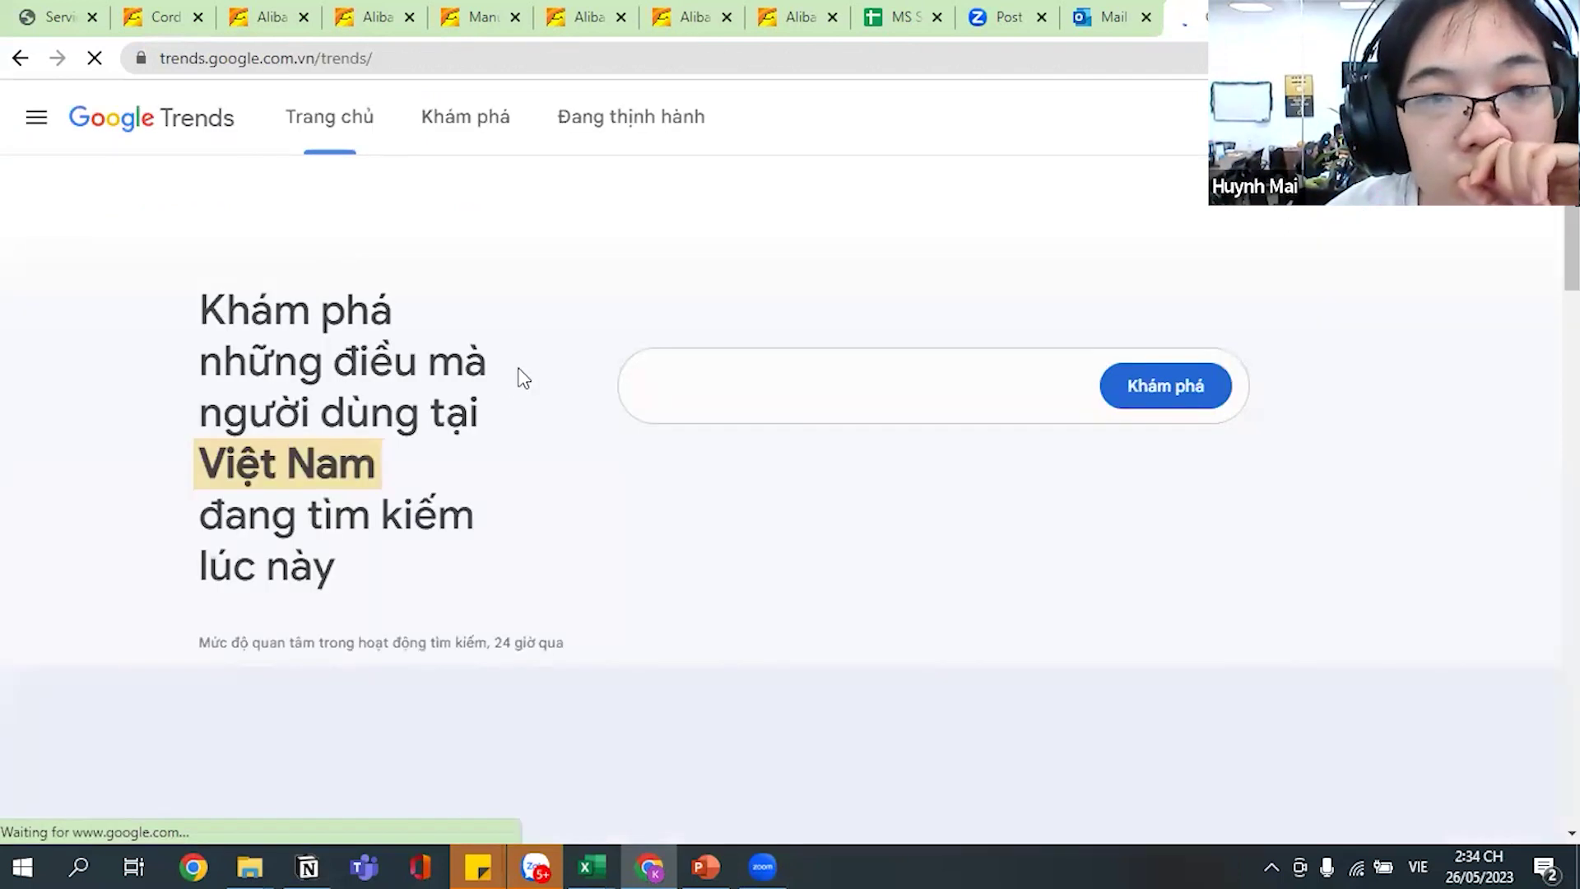
# Look up the search interest for the keyword "cordyceps" in Google Trends.
pyautogui.click(740, 403)
pyautogui.write('U20 World Cup')
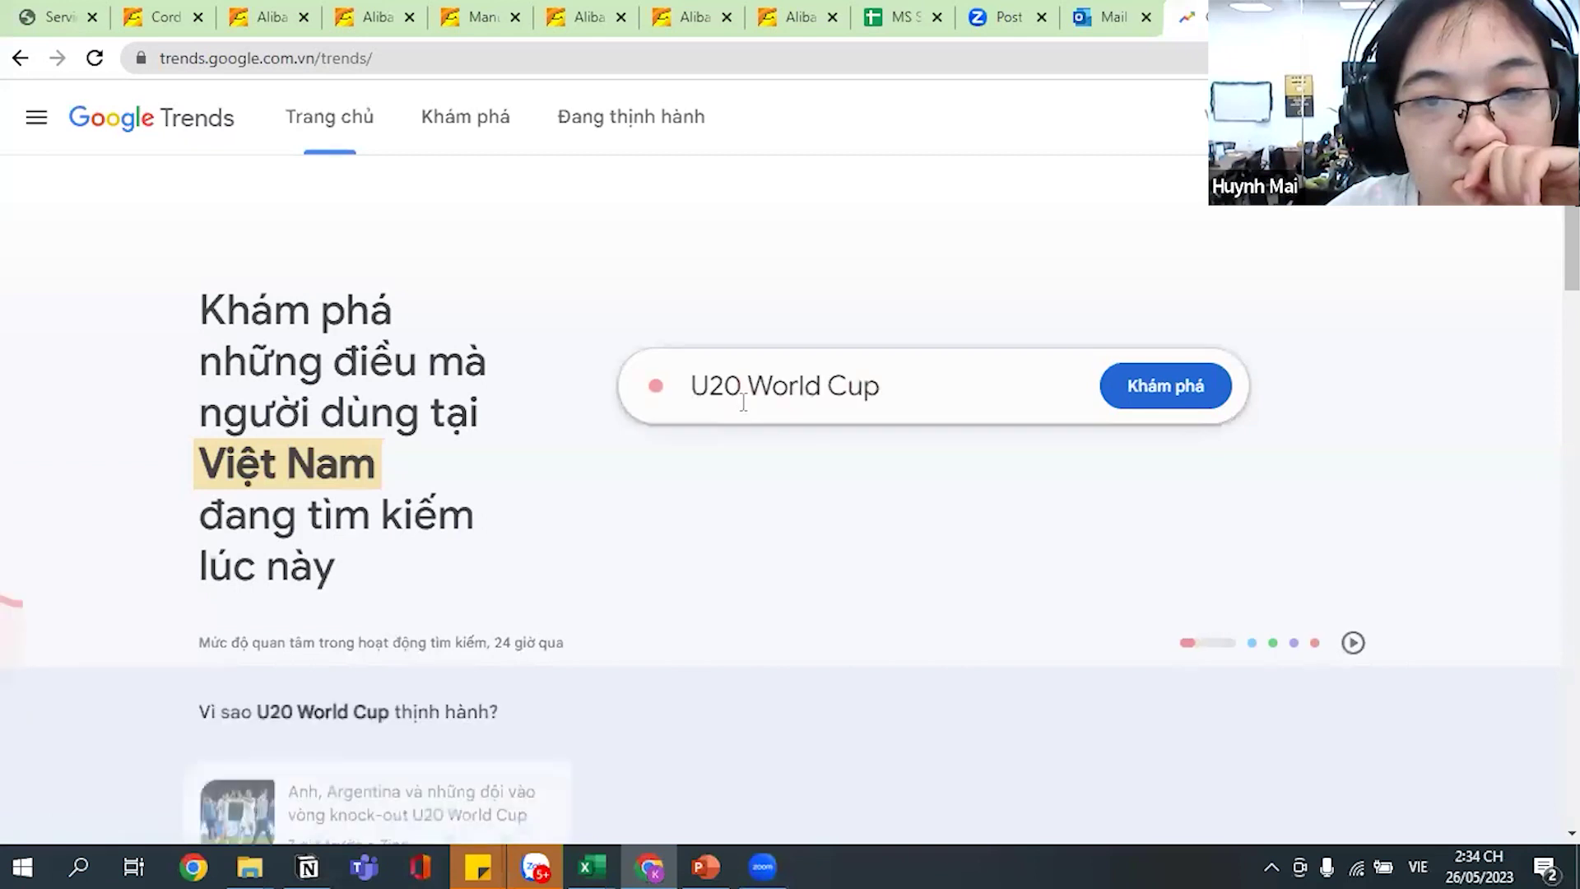
pyautogui.click(743, 402)
pyautogui.write('co')
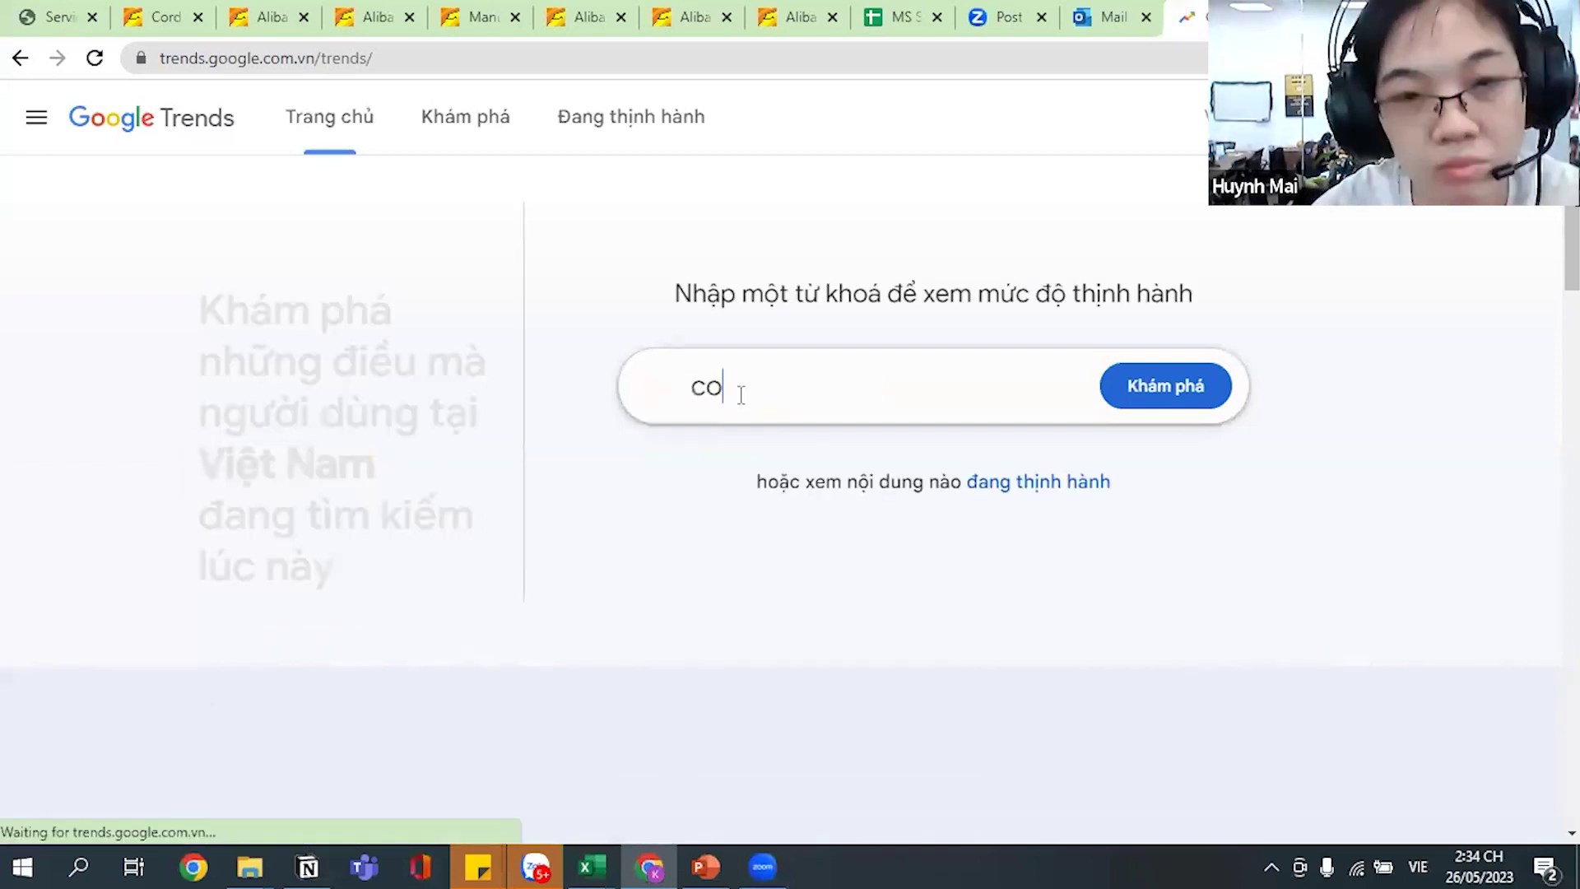
pyautogui.write('rdyceps')
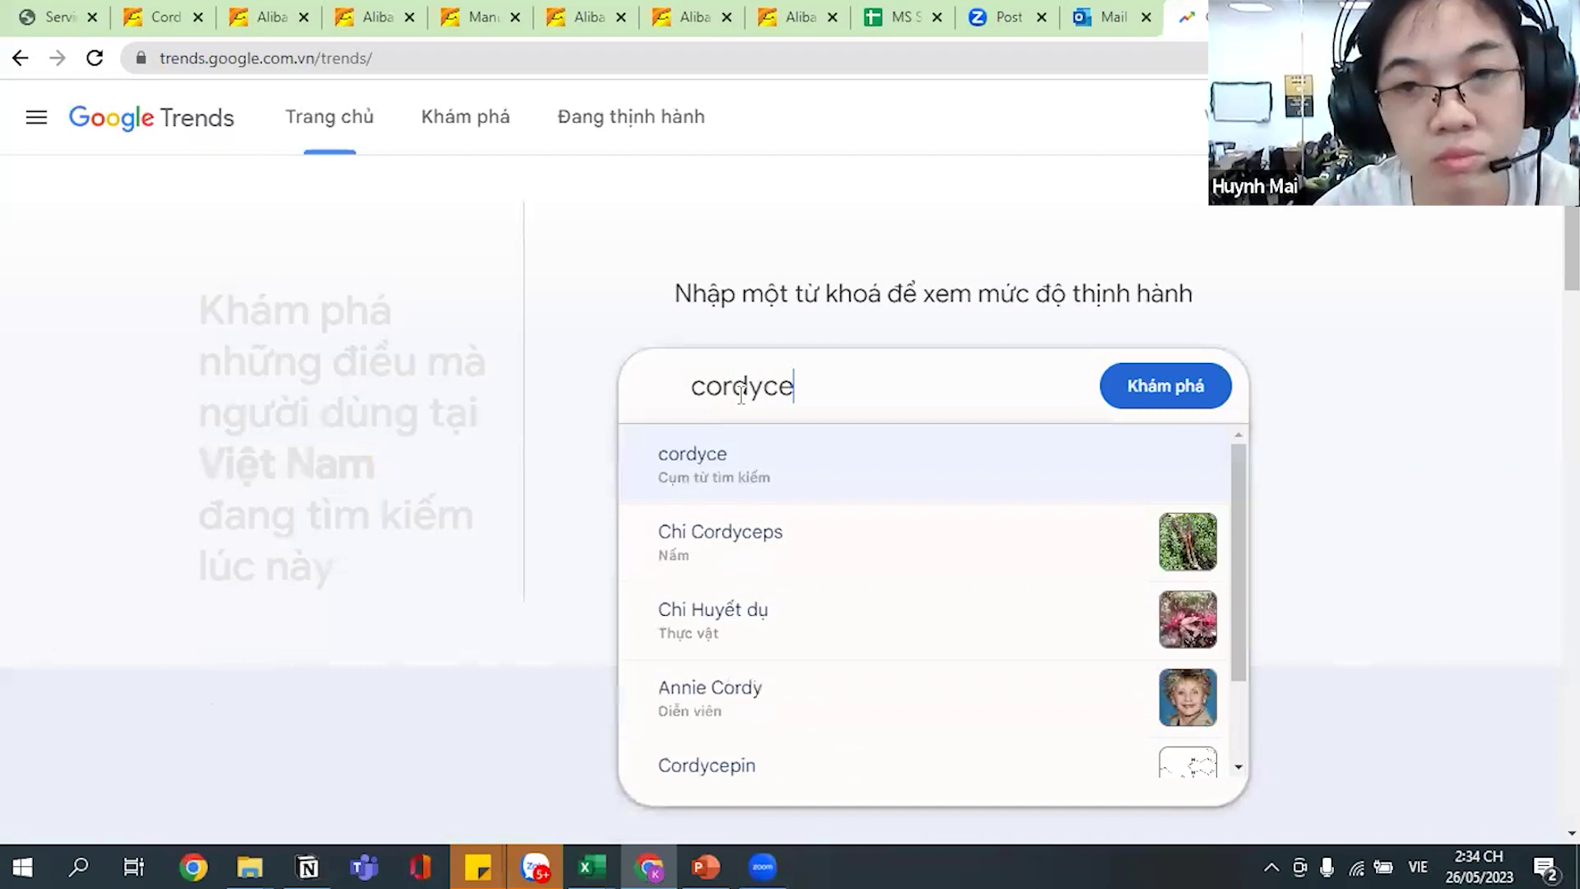
pyautogui.click(1153, 394)
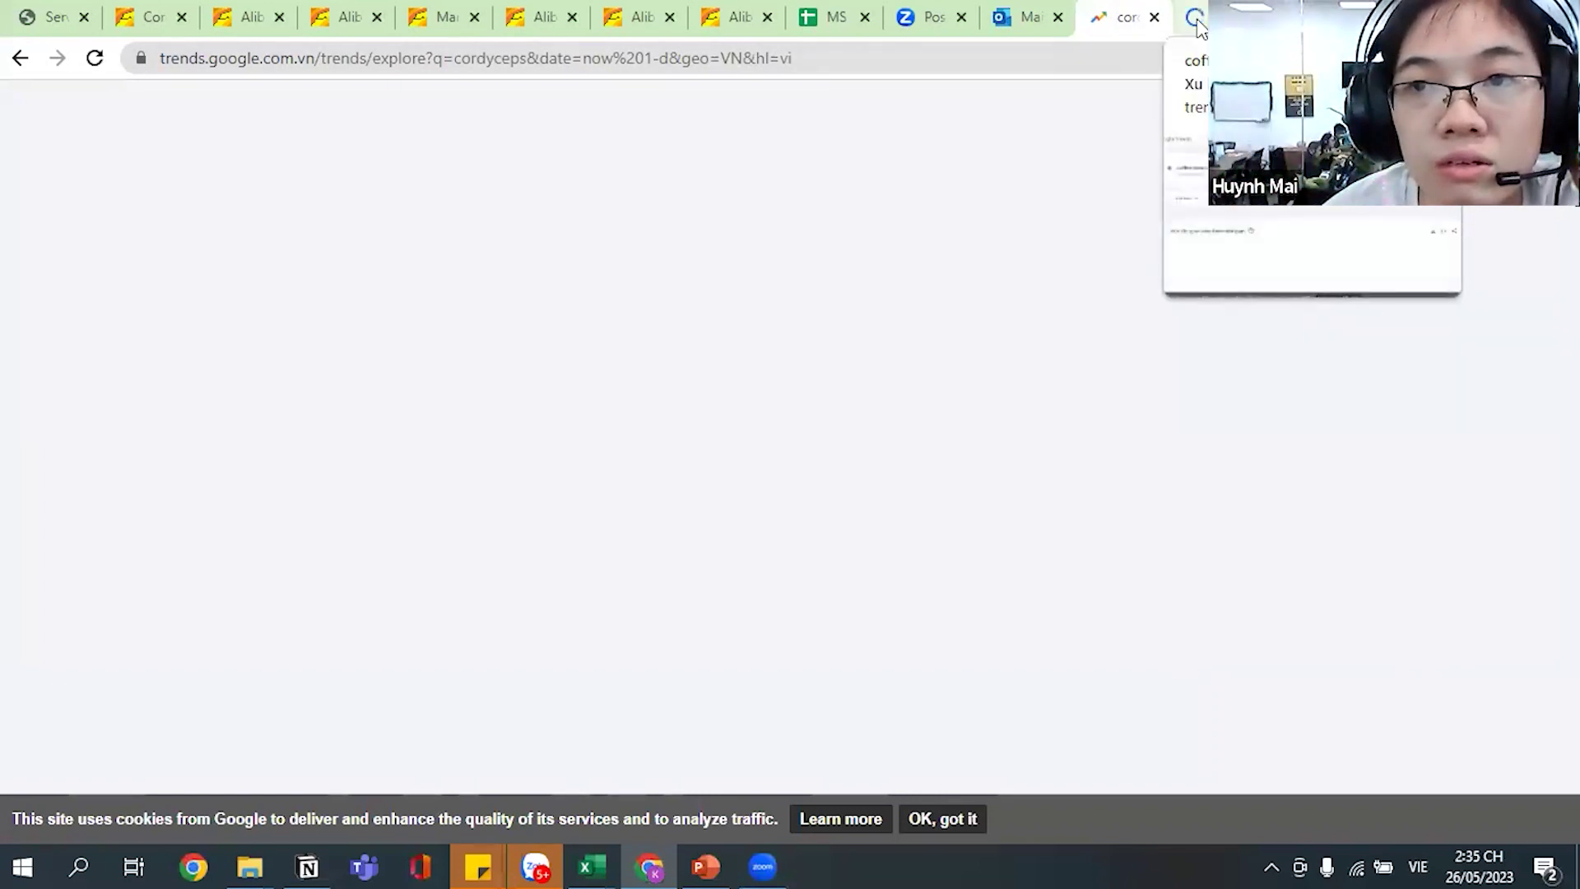
# Switch to the "coffee beans" Google Trends page and review its interest over time, interest by subregion, related topics and related queries.
pyautogui.click(1197, 21)
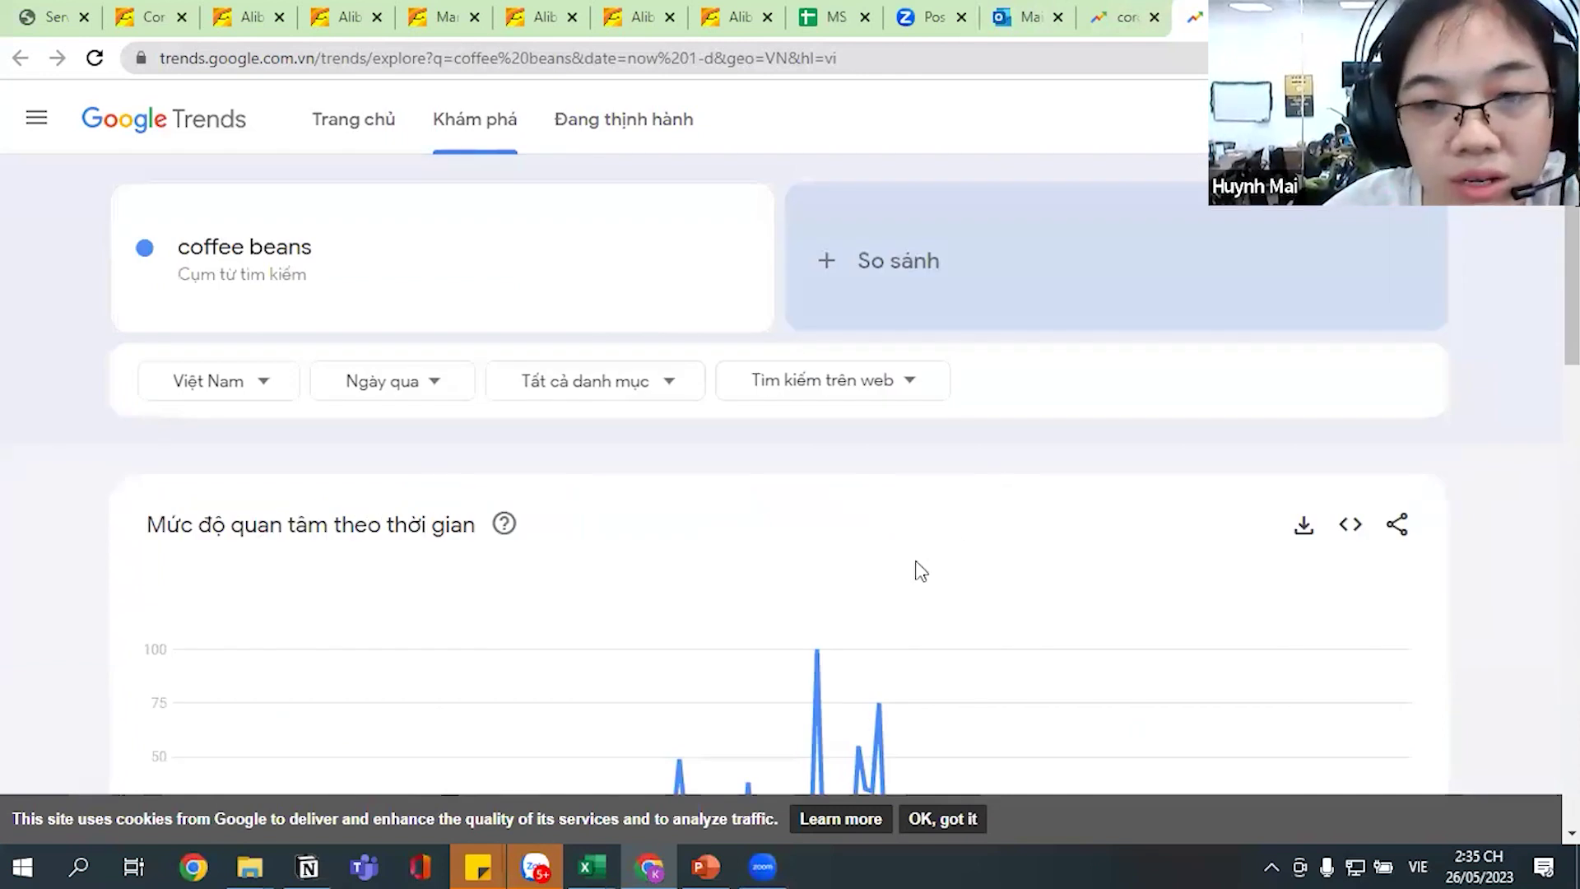
pyautogui.scroll(-10, 917, 571)
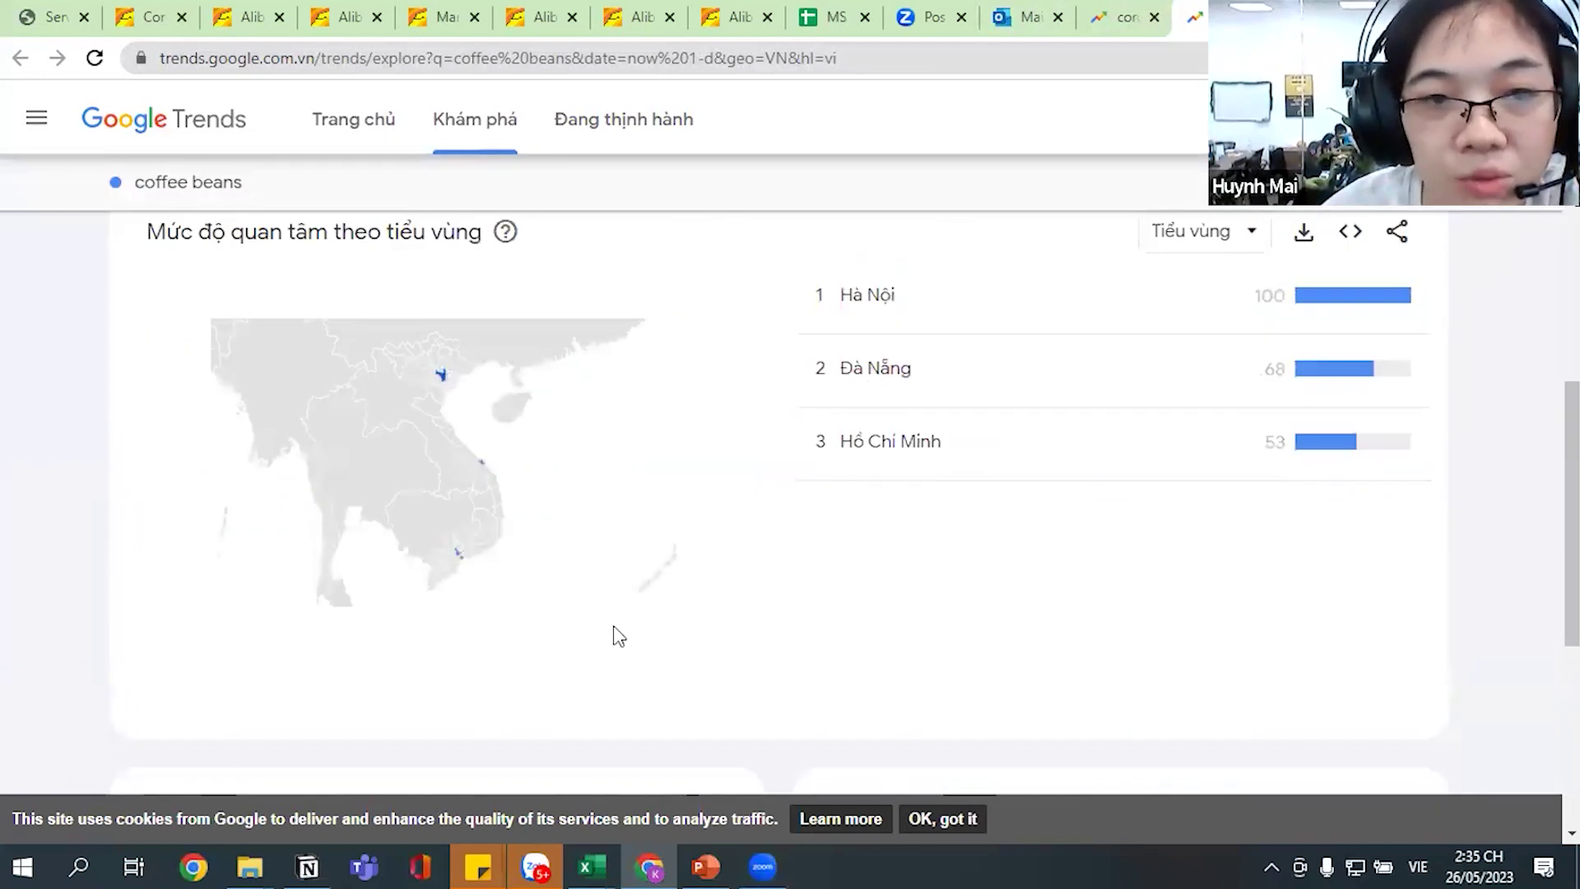
pyautogui.scroll(-5, 934, 641)
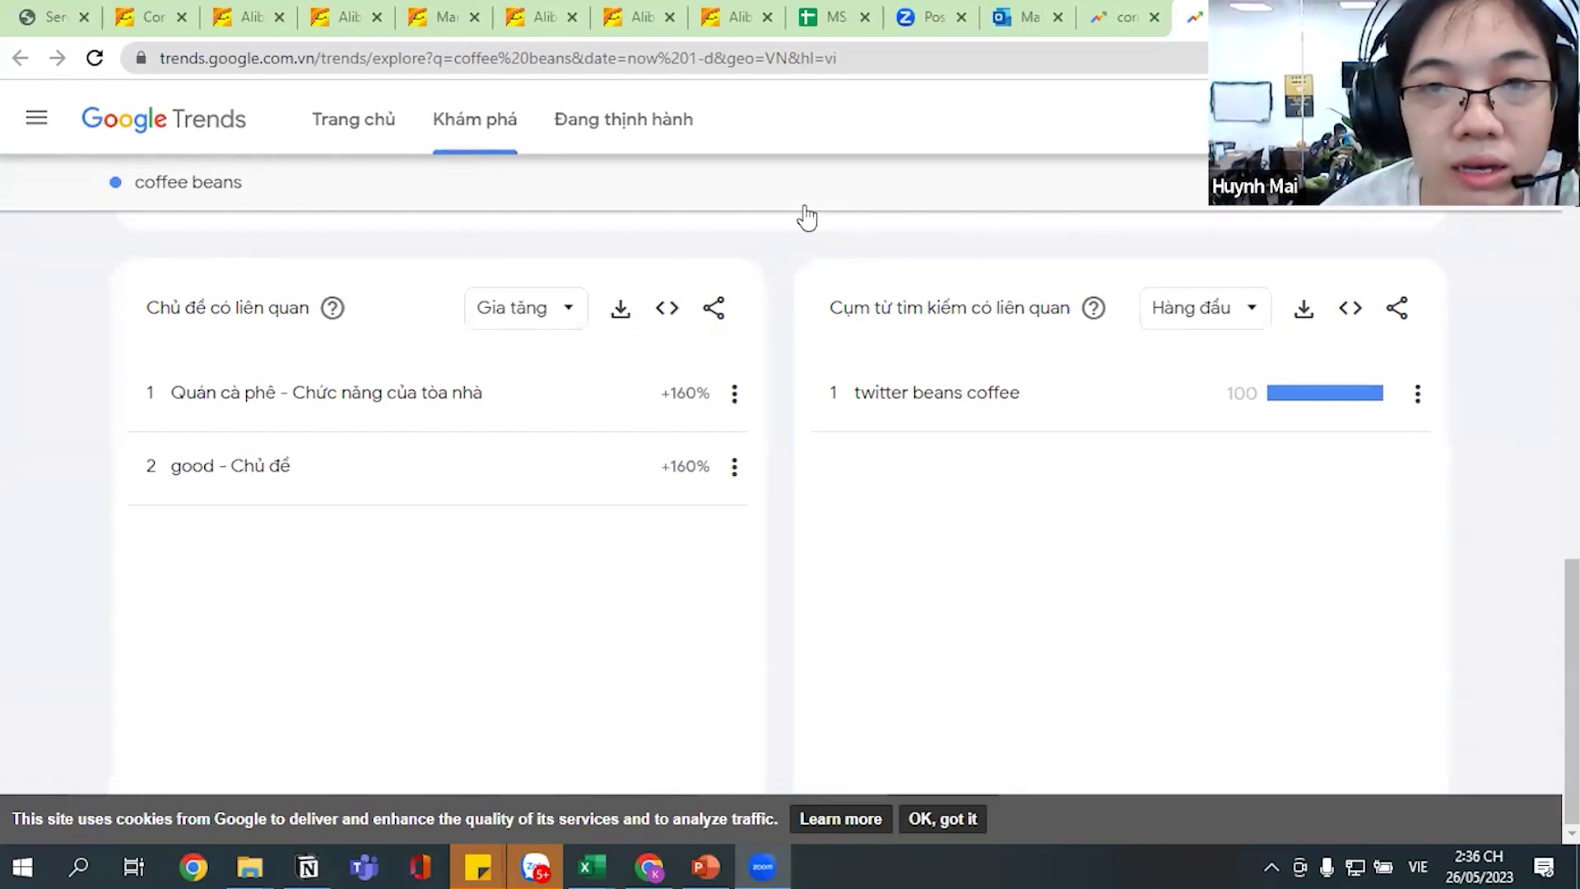
# Check the cordyceps trends page again, then close both the cordyceps and coffee beans Google Trends tabs.
pyautogui.click(1119, 25)
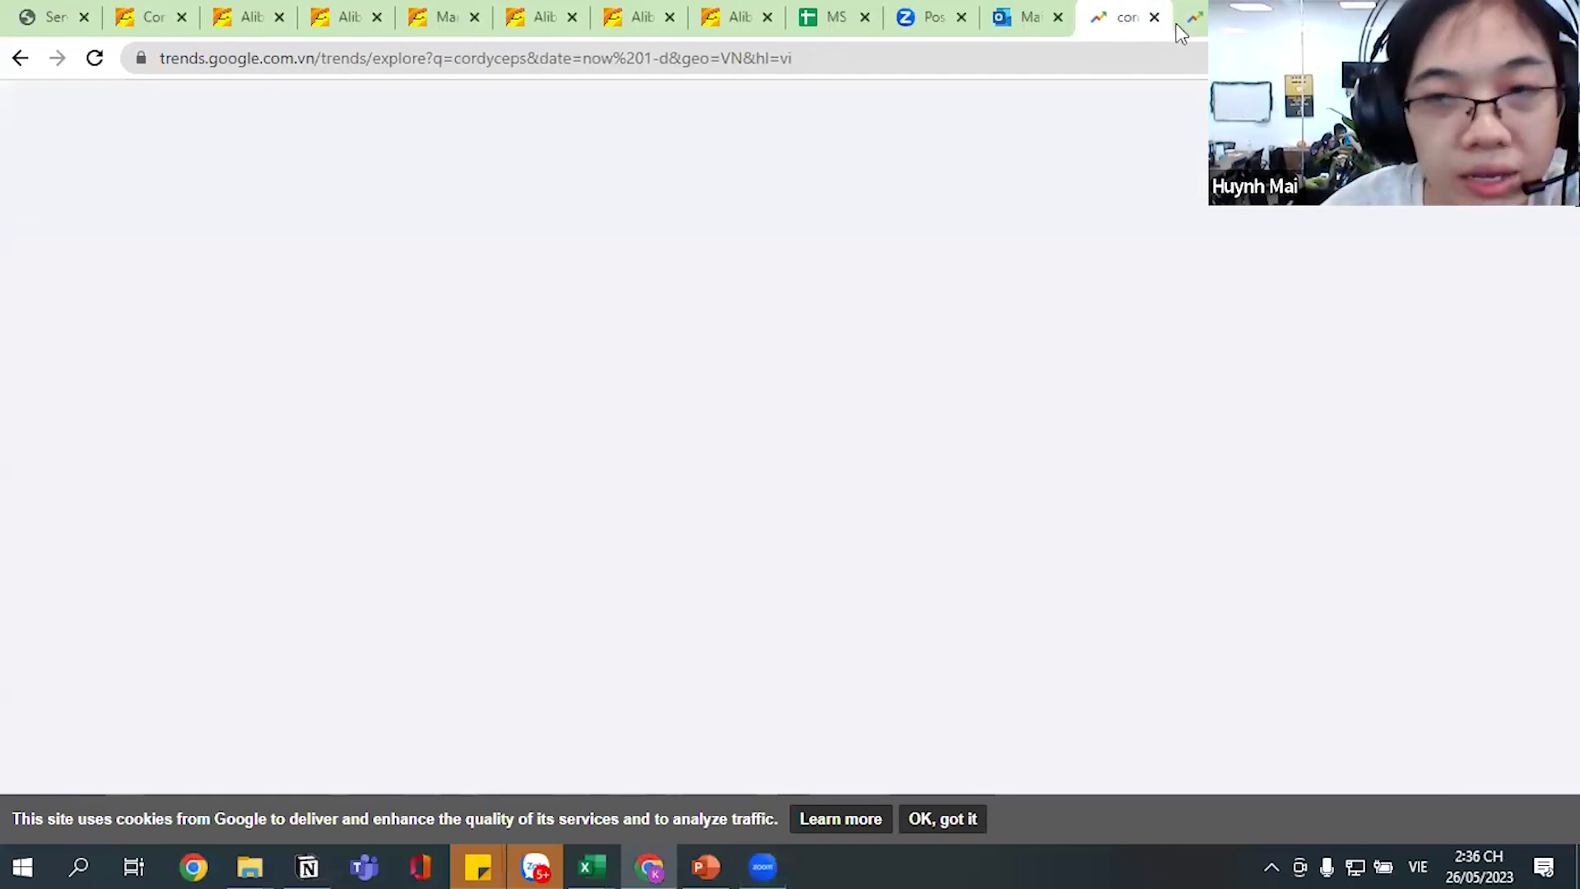
pyautogui.moveTo(1193, 18)
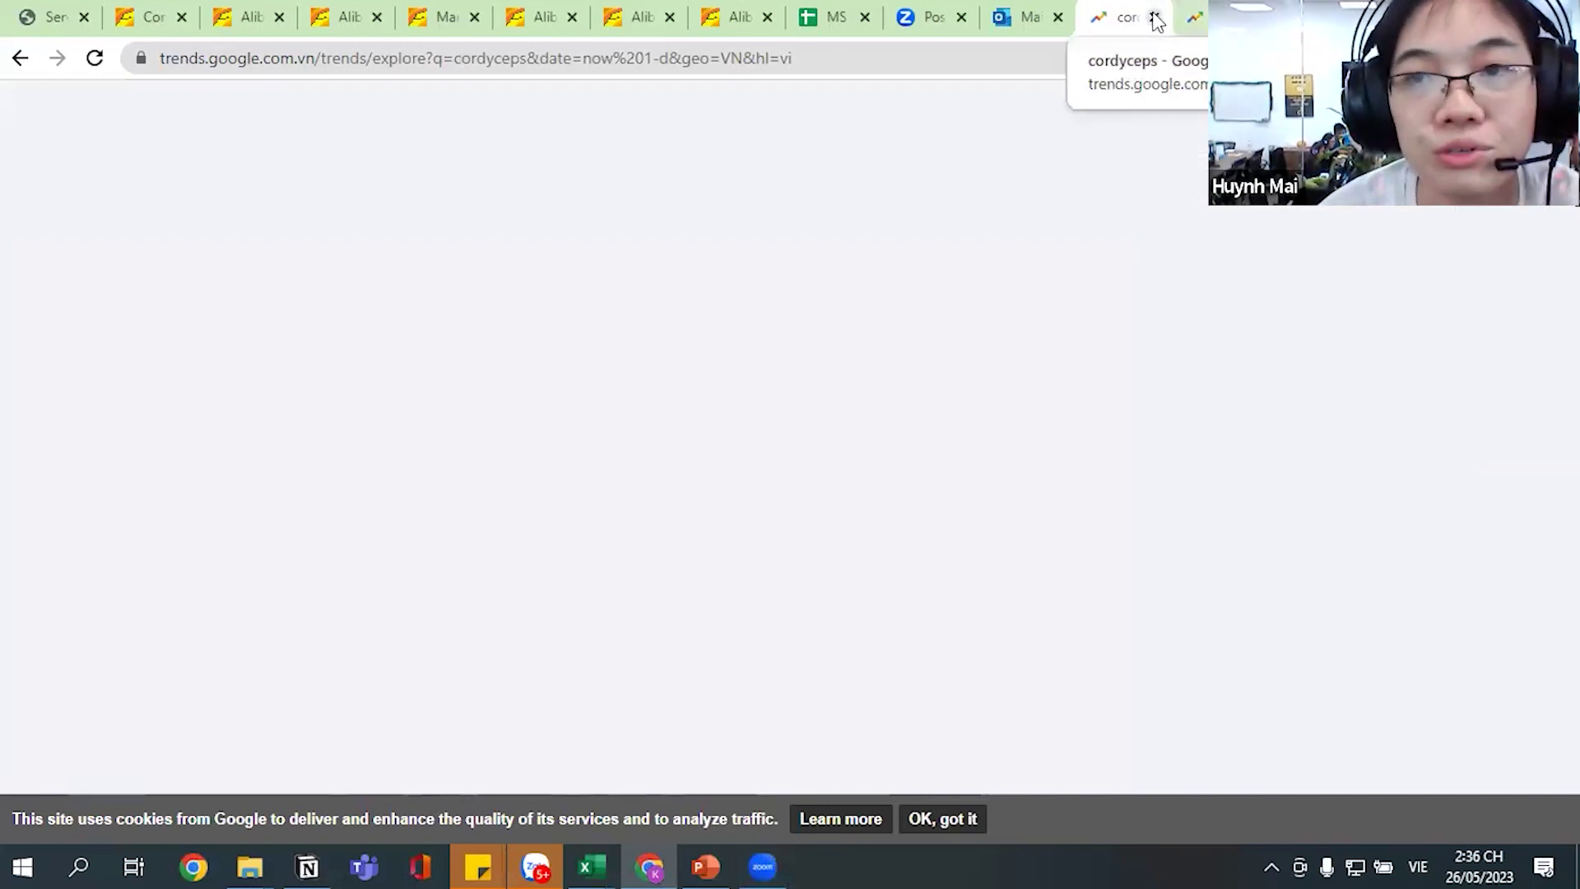
pyautogui.click(1157, 18)
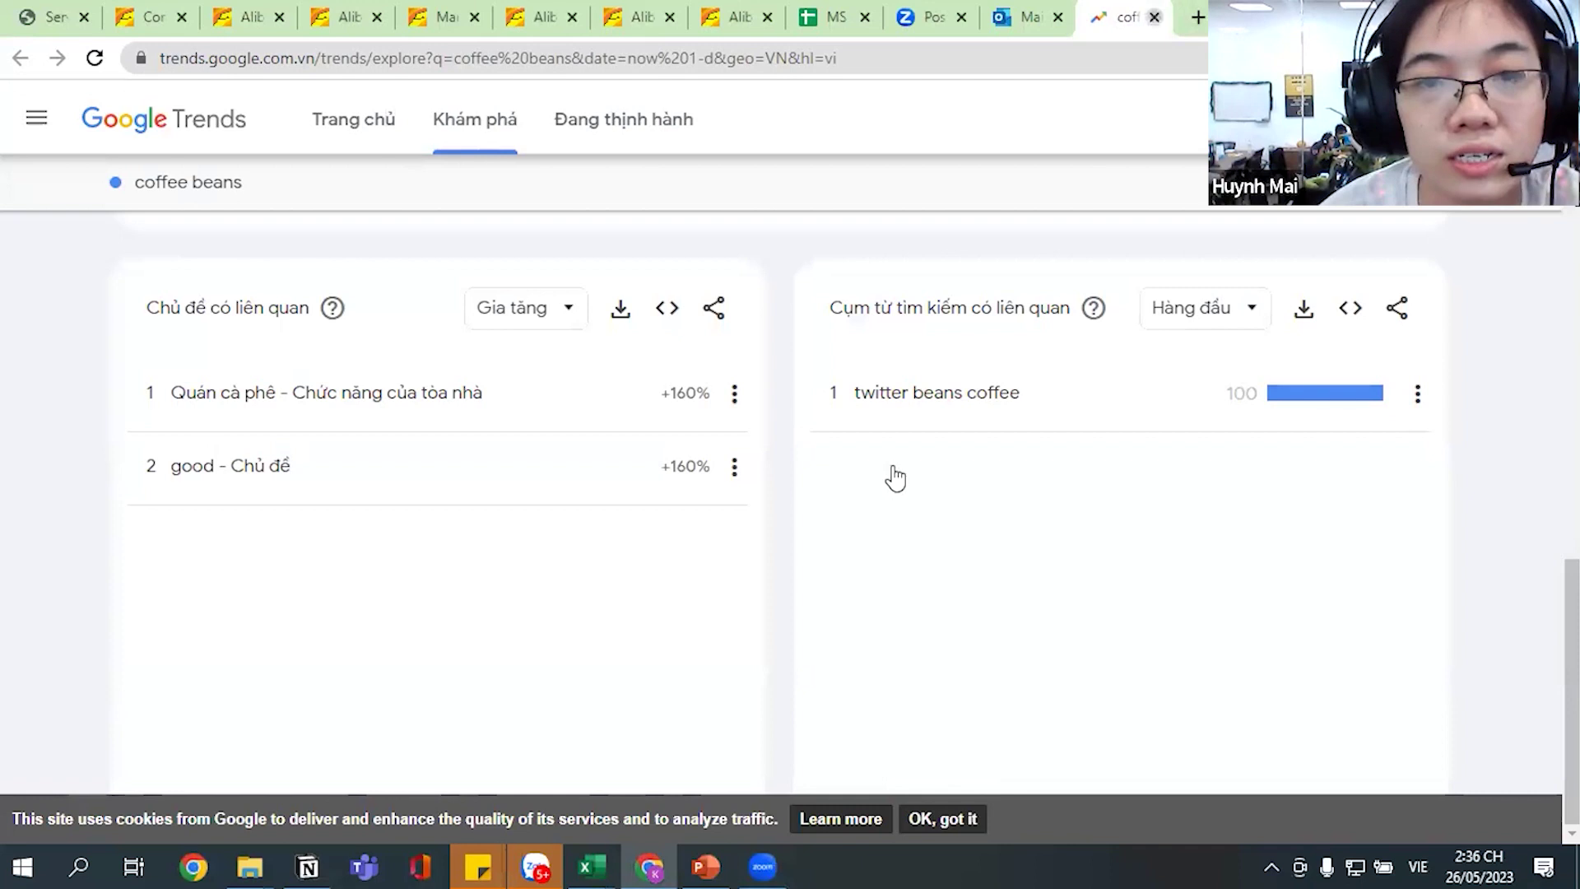
pyautogui.hotkey('ctrl', 'w')
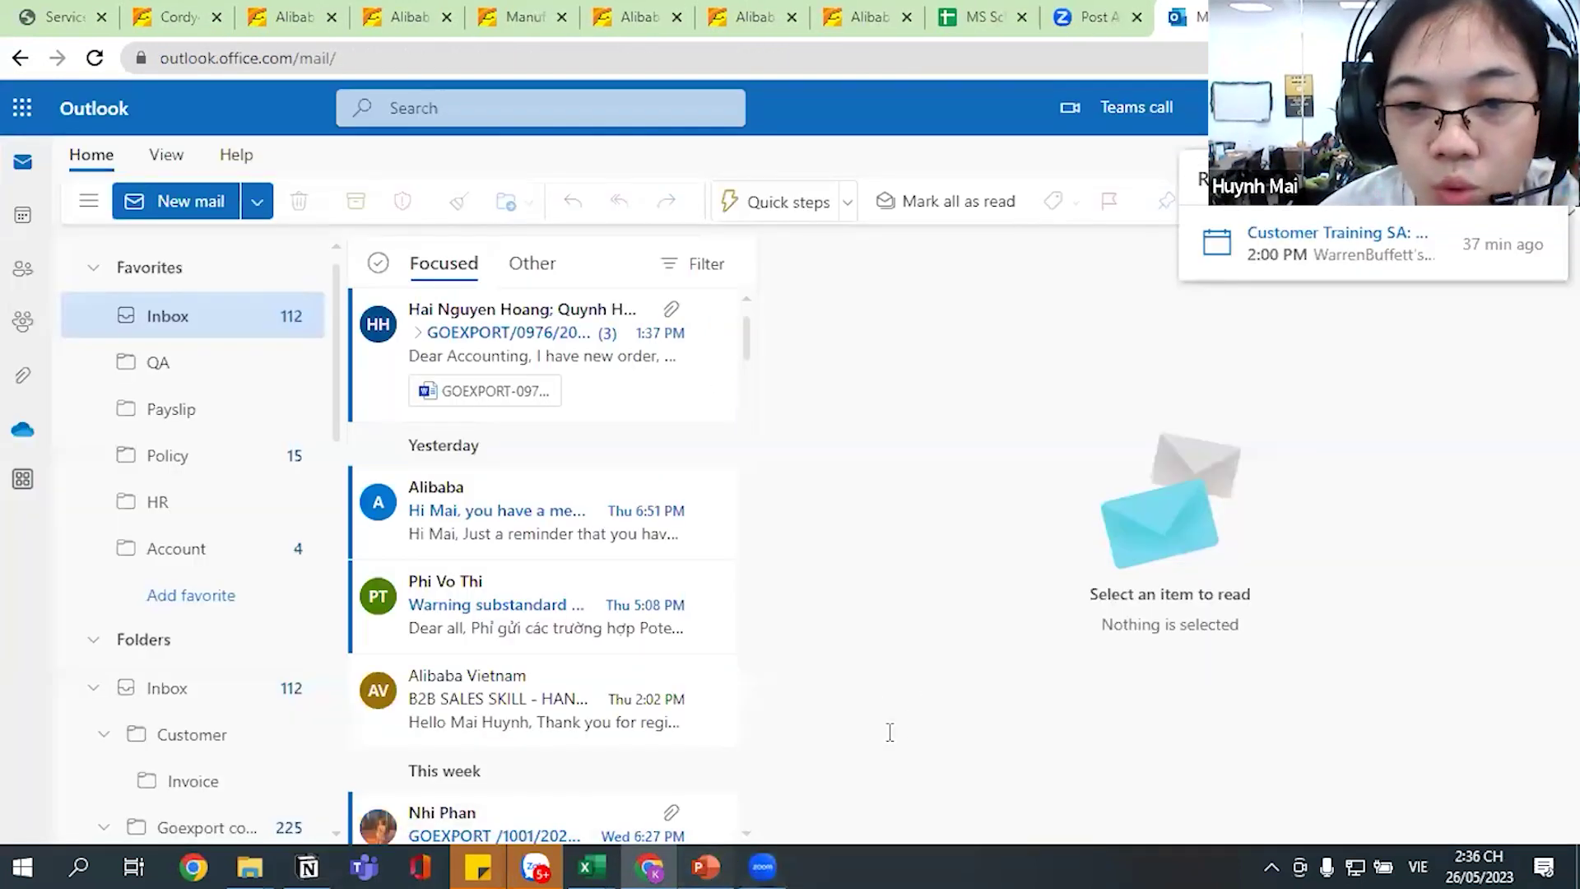
# Switch to the PowerPoint presentation, glance at slide 14 "3. SHOWCASE", and return to slide 13 on building a potential keyword set.
pyautogui.hotkey('alt', 'Tab')
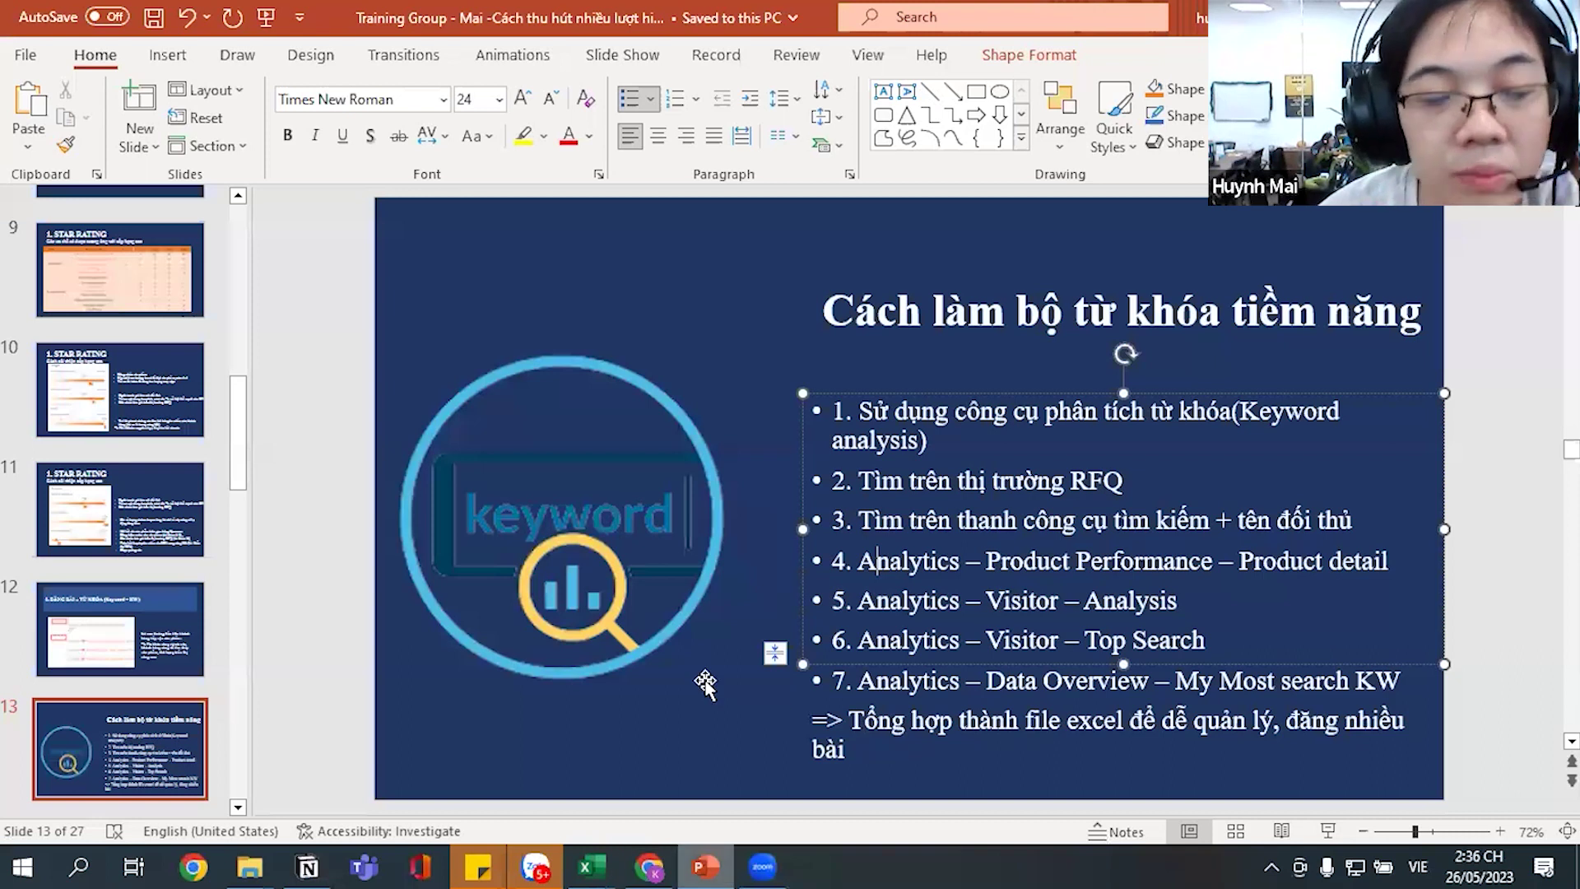
pyautogui.scroll(-2, 161, 591)
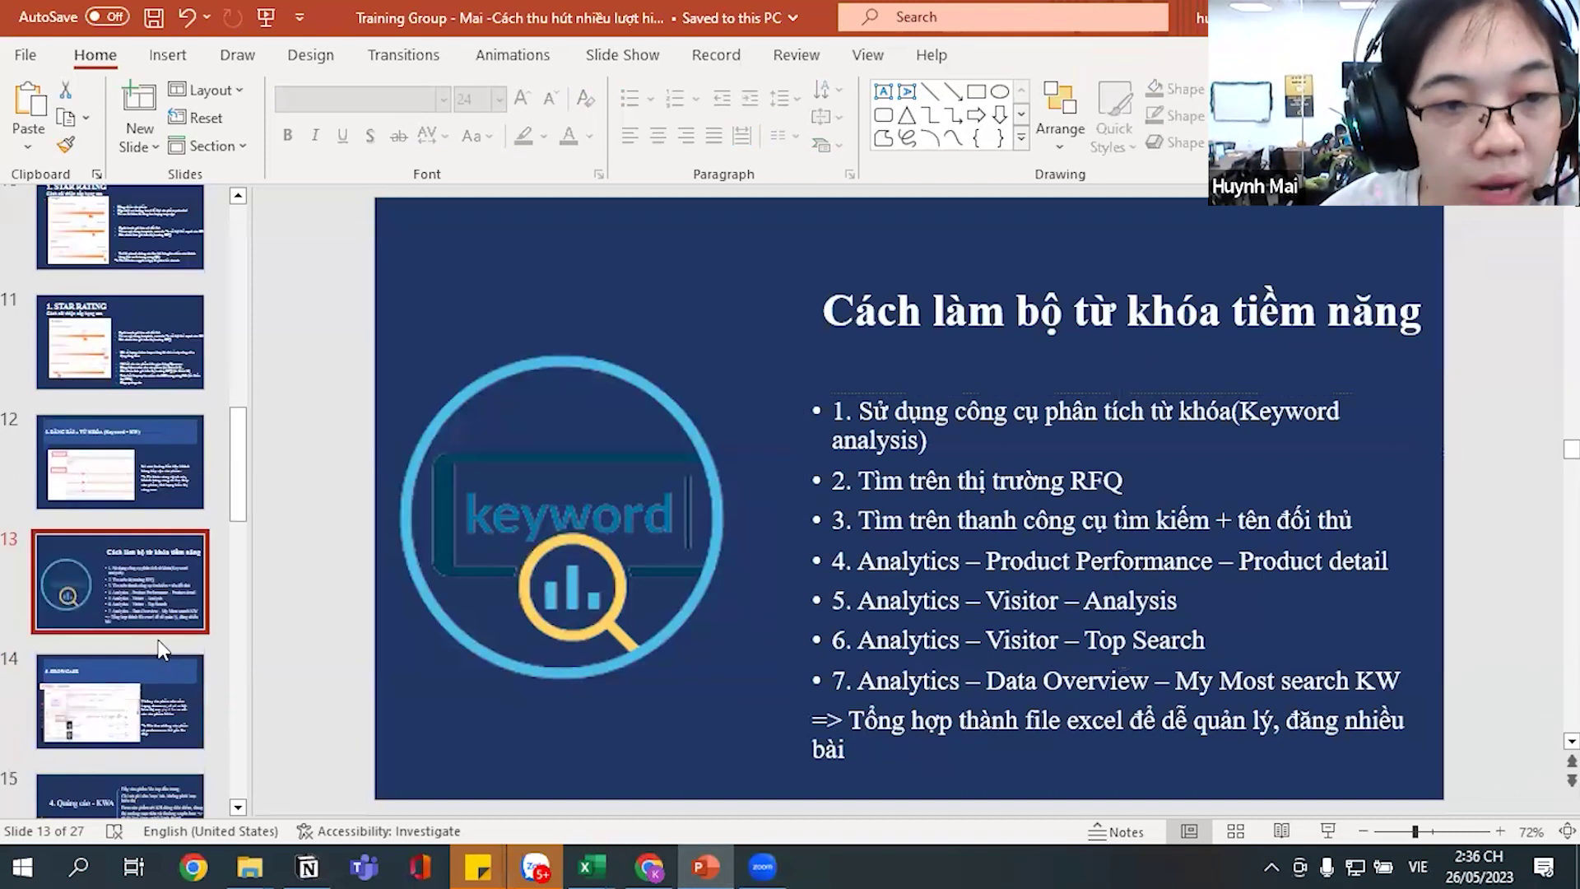
pyautogui.scroll(-1, 160, 642)
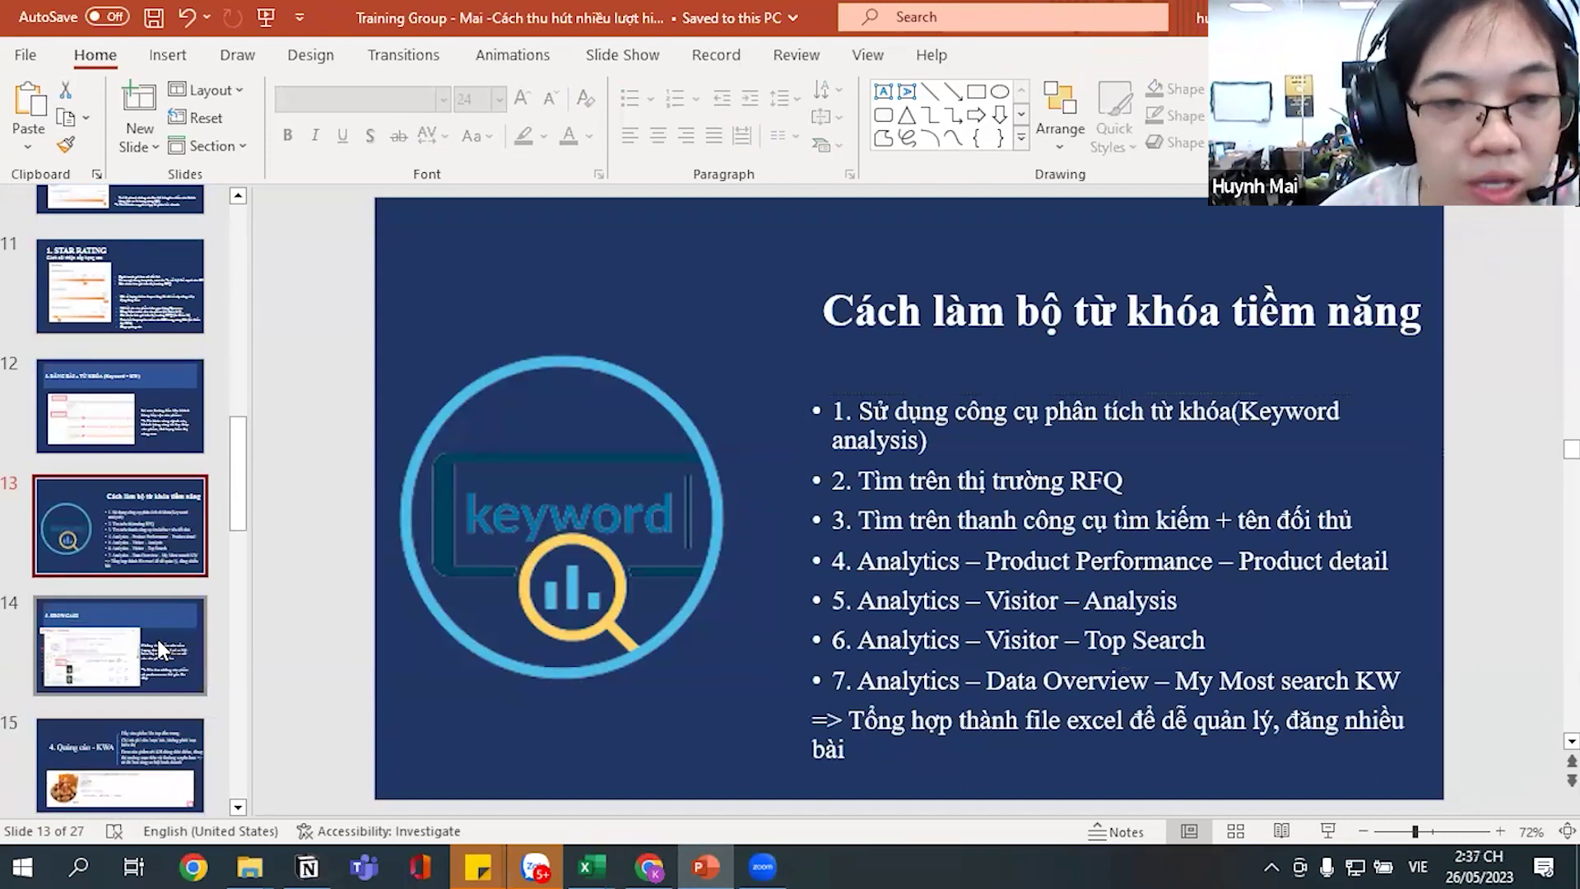
pyautogui.click(158, 639)
pyautogui.click(152, 557)
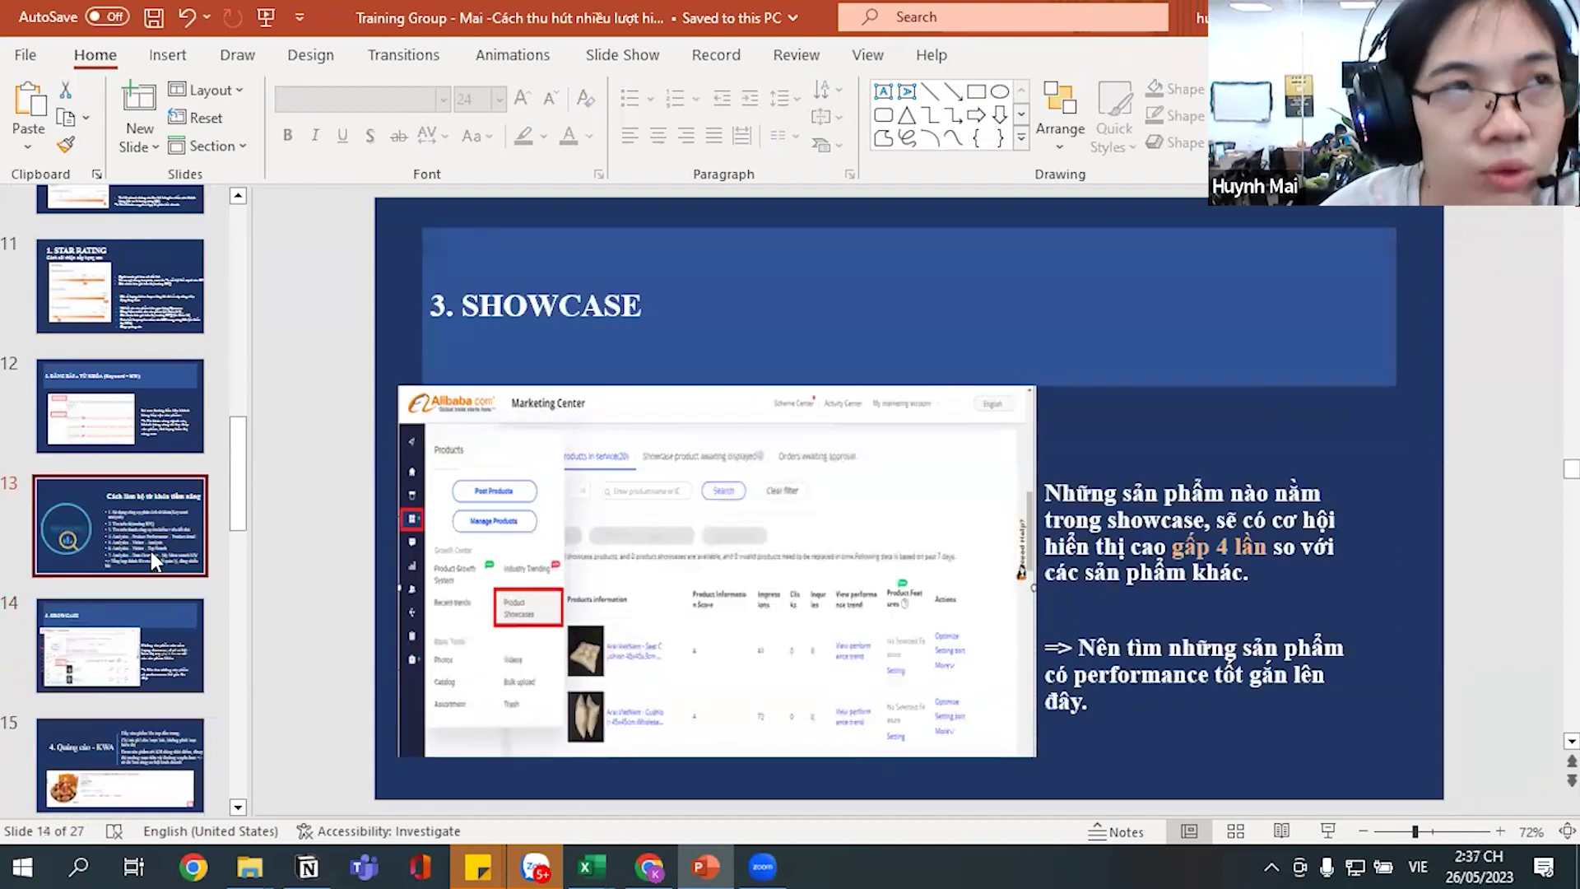
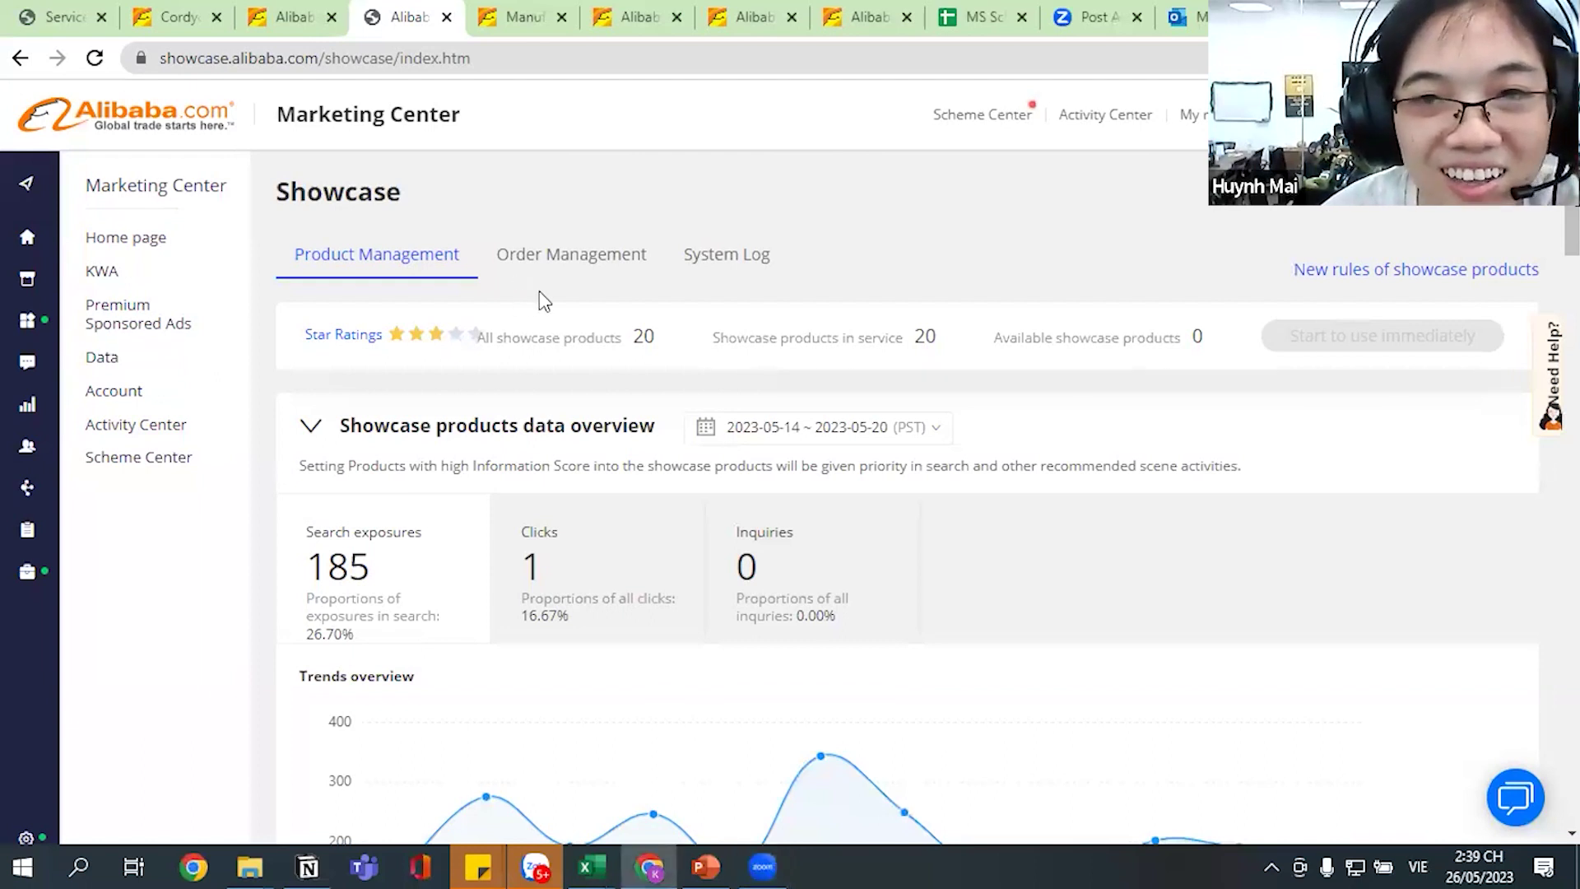
# Review the Showcase products data overview on Alibaba, covering search exposures, clicks, inquiries and the trends chart.
pyautogui.scroll(-1, 708, 526)
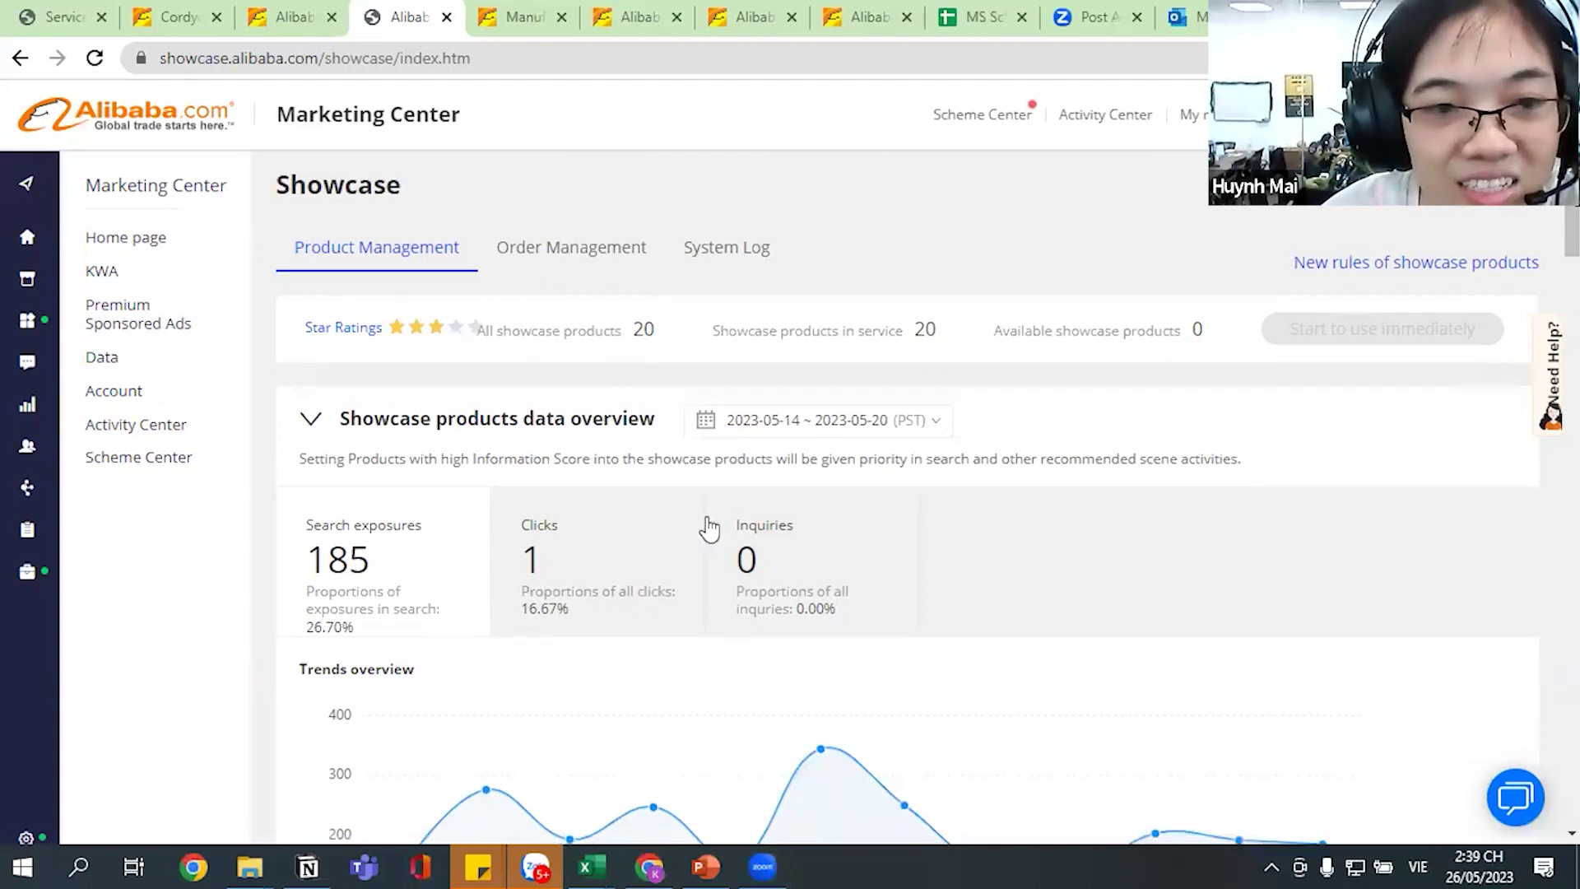
pyautogui.scroll(-1, 707, 528)
pyautogui.scroll(1, 708, 528)
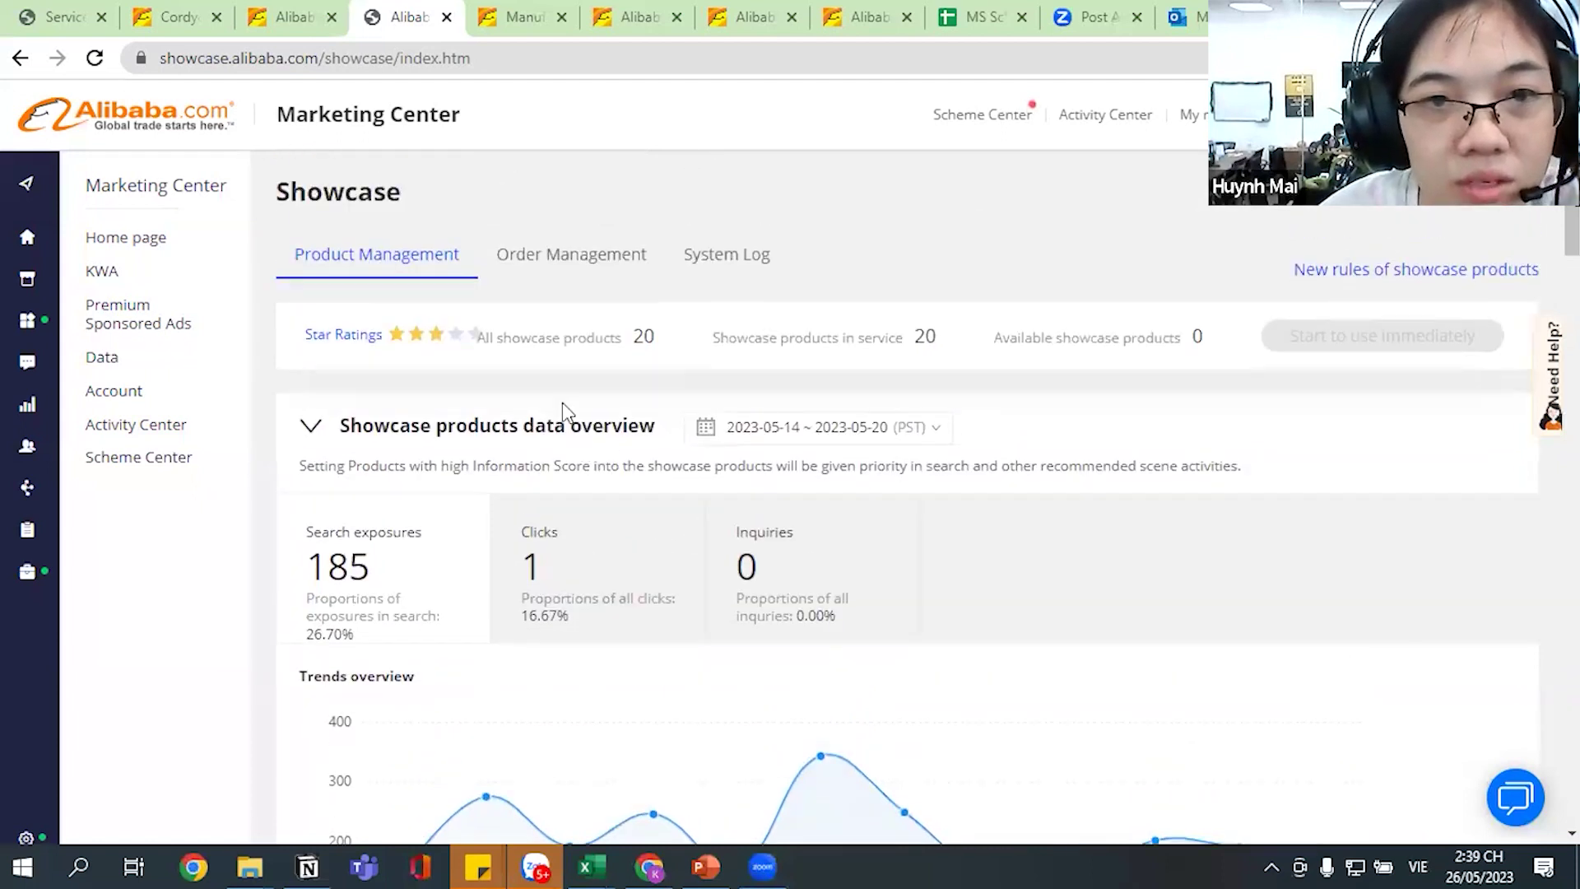
pyautogui.scroll(-2, 663, 551)
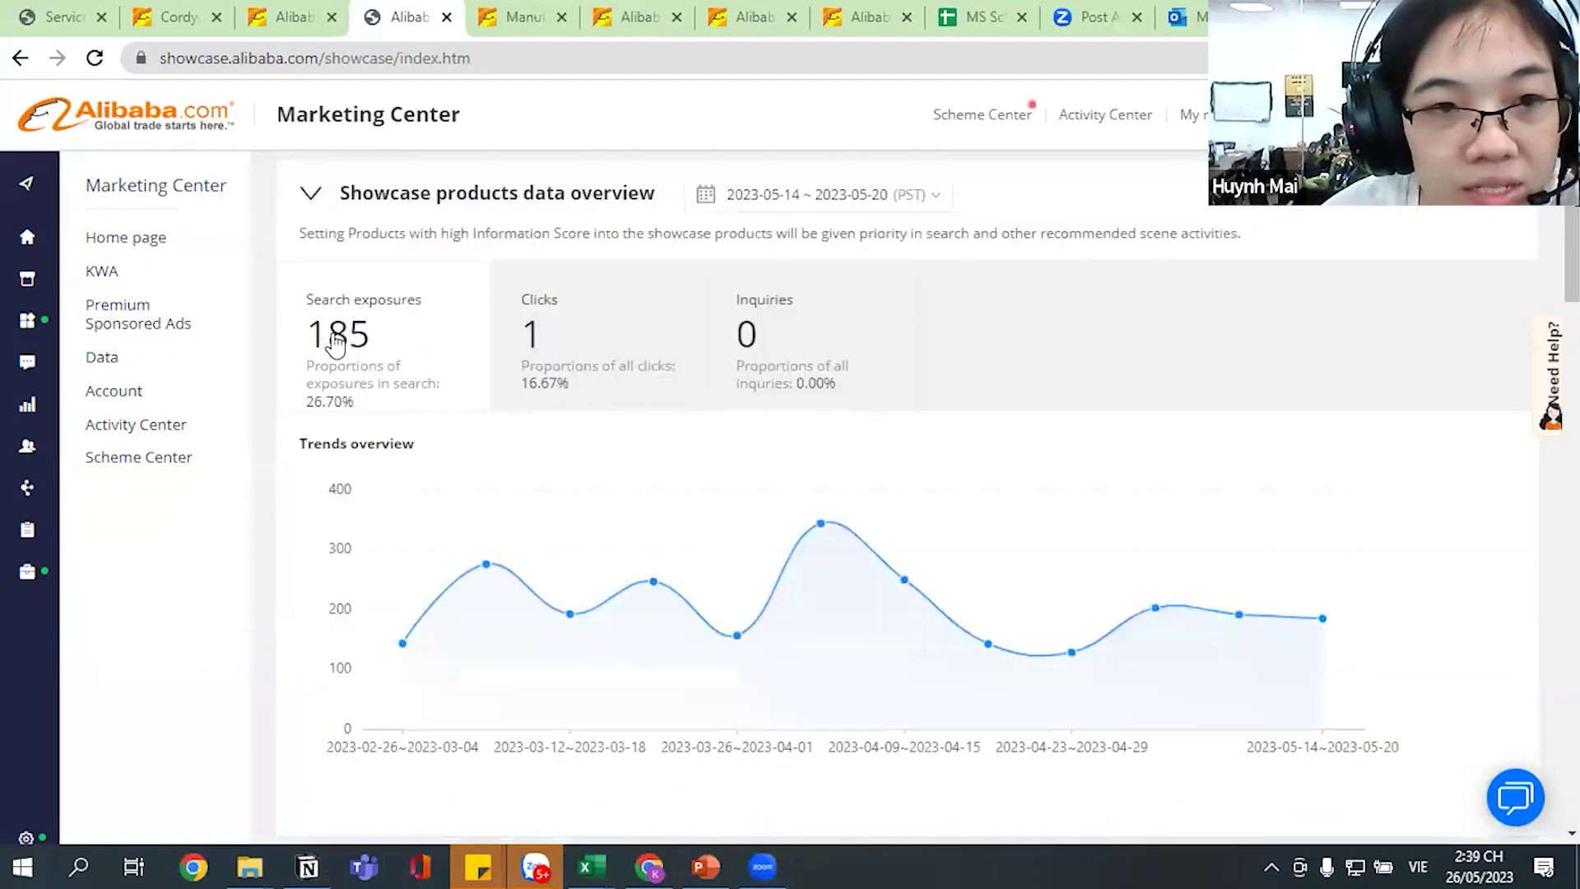
pyautogui.scroll(1, 573, 403)
pyautogui.scroll(2, 573, 403)
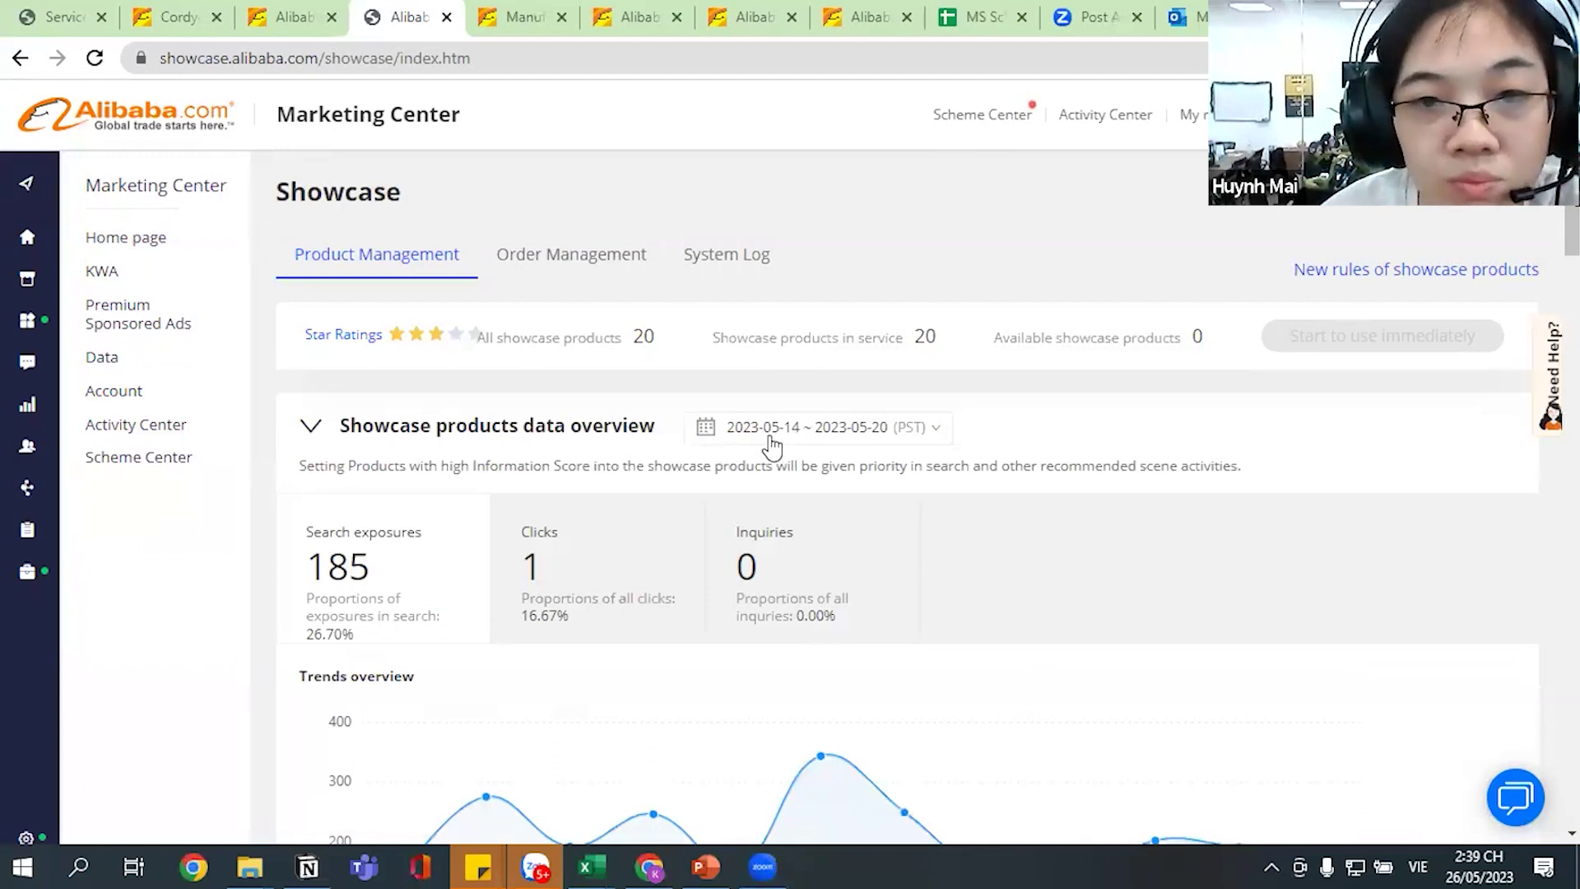
# Compare the number of showcase products and their share of search exposures with the list of showcase products in service.
pyautogui.scroll(-1, 434, 448)
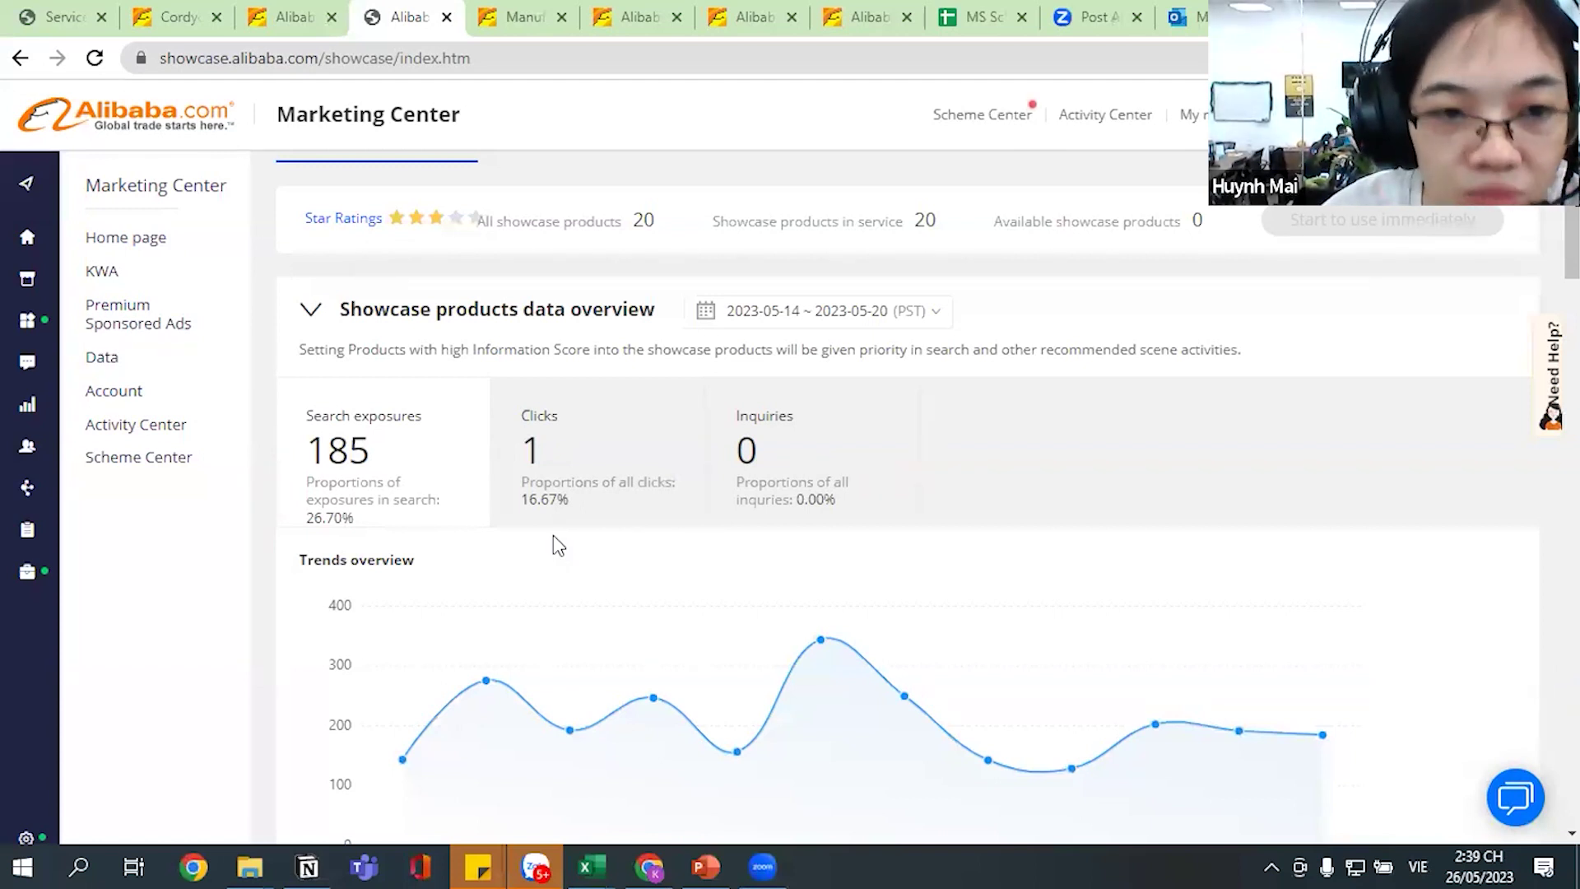
pyautogui.scroll(-5, 605, 623)
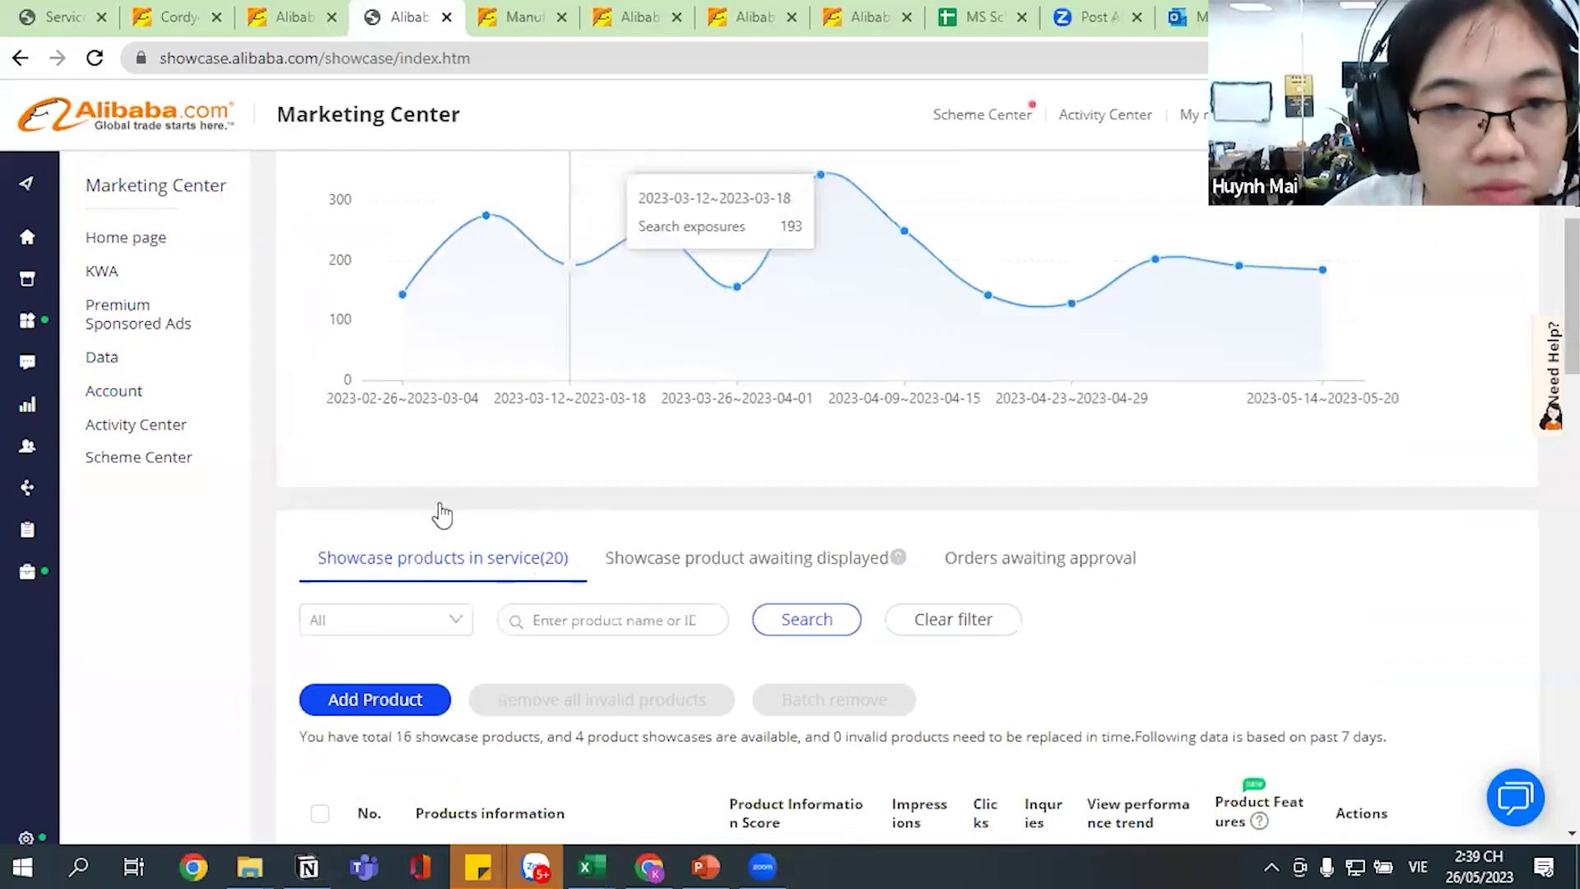
pyautogui.scroll(5, 381, 452)
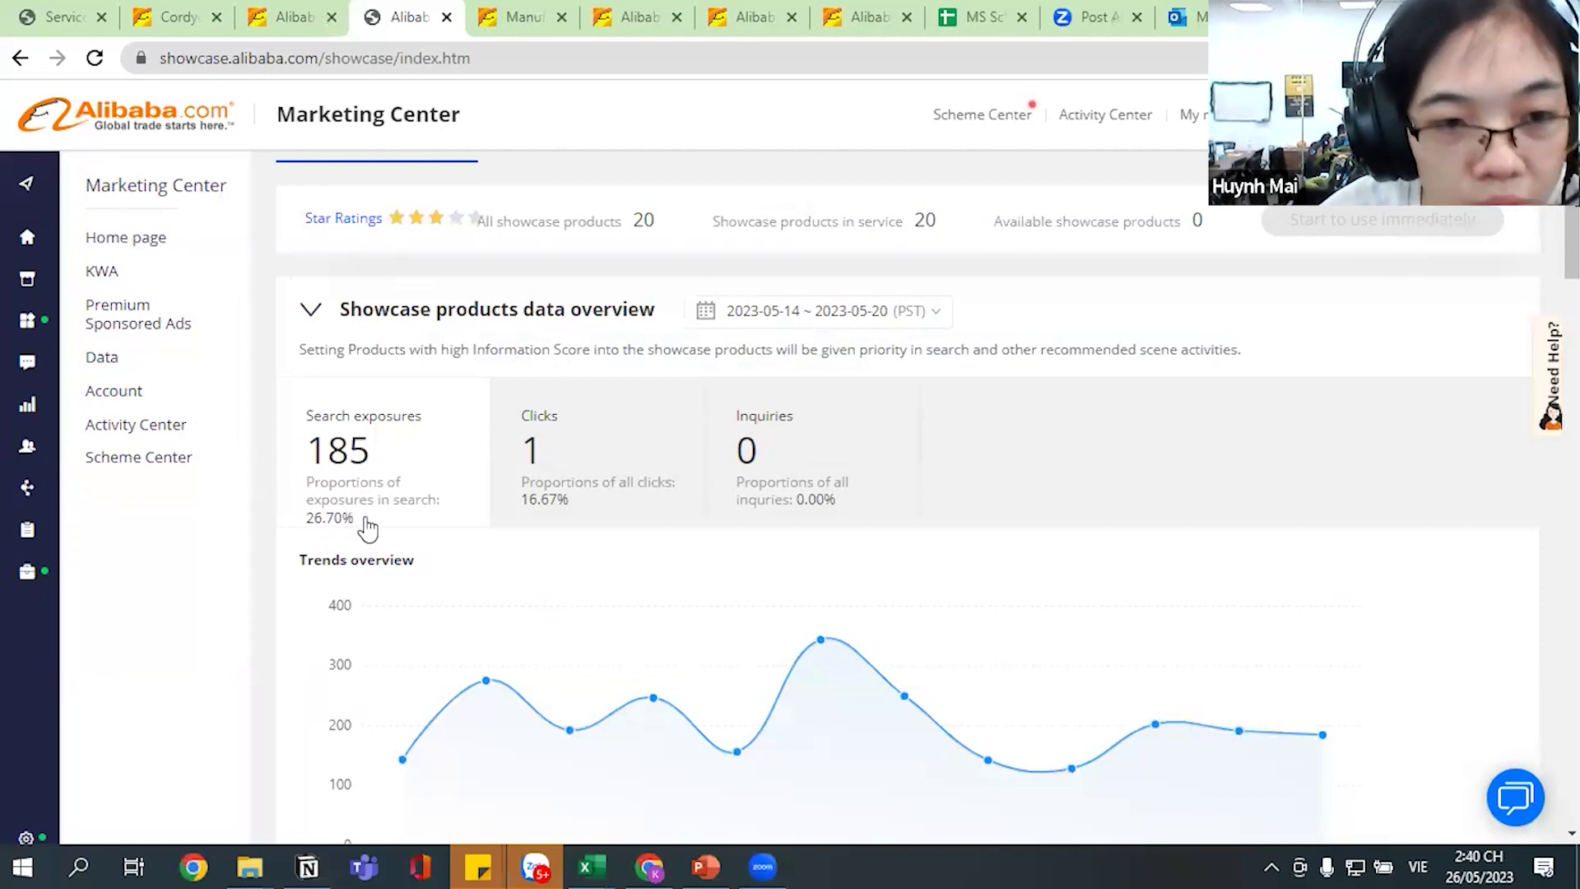
pyautogui.scroll(2, 599, 557)
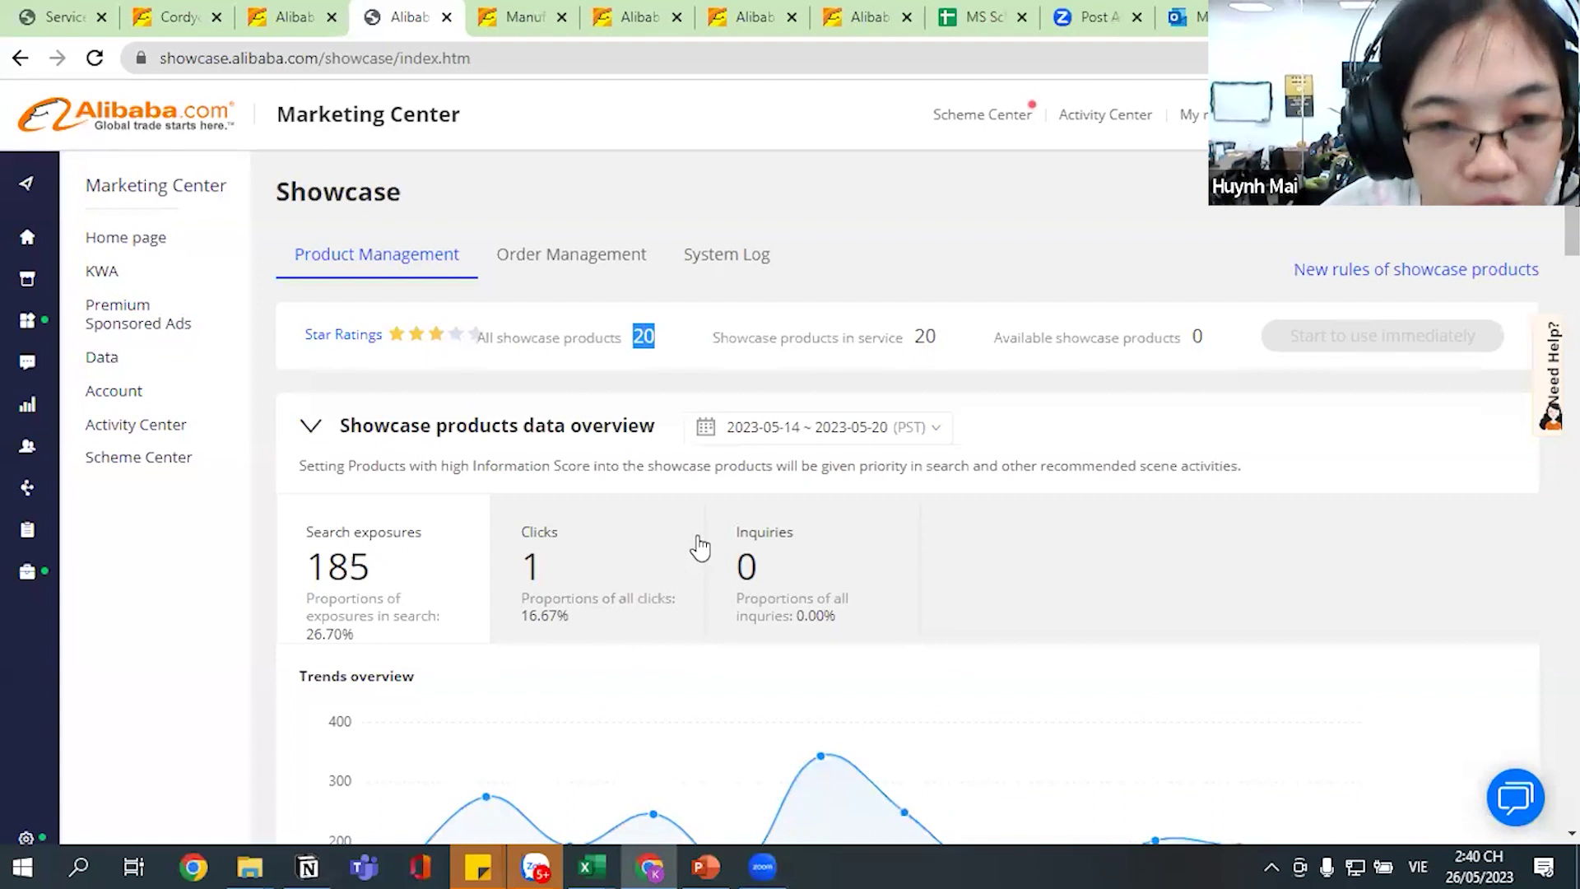
pyautogui.scroll(-2, 698, 546)
pyautogui.scroll(-5, 699, 546)
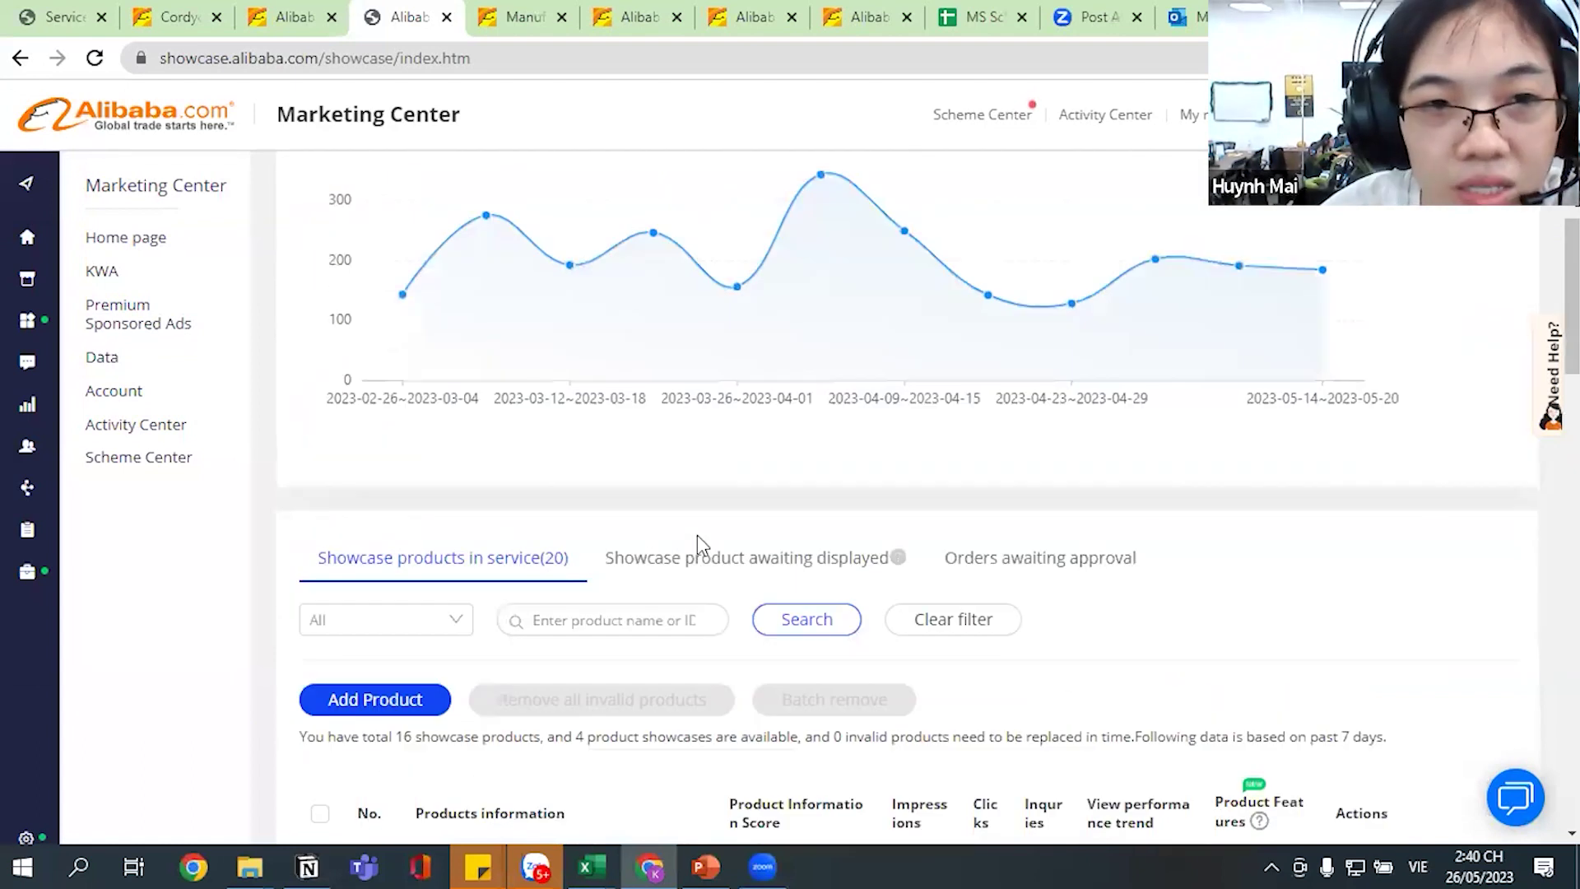
# Review the list of showcase products in service, including their information scores, impressions, clicks and inquiries, and the empty slots.
pyautogui.scroll(-8, 699, 545)
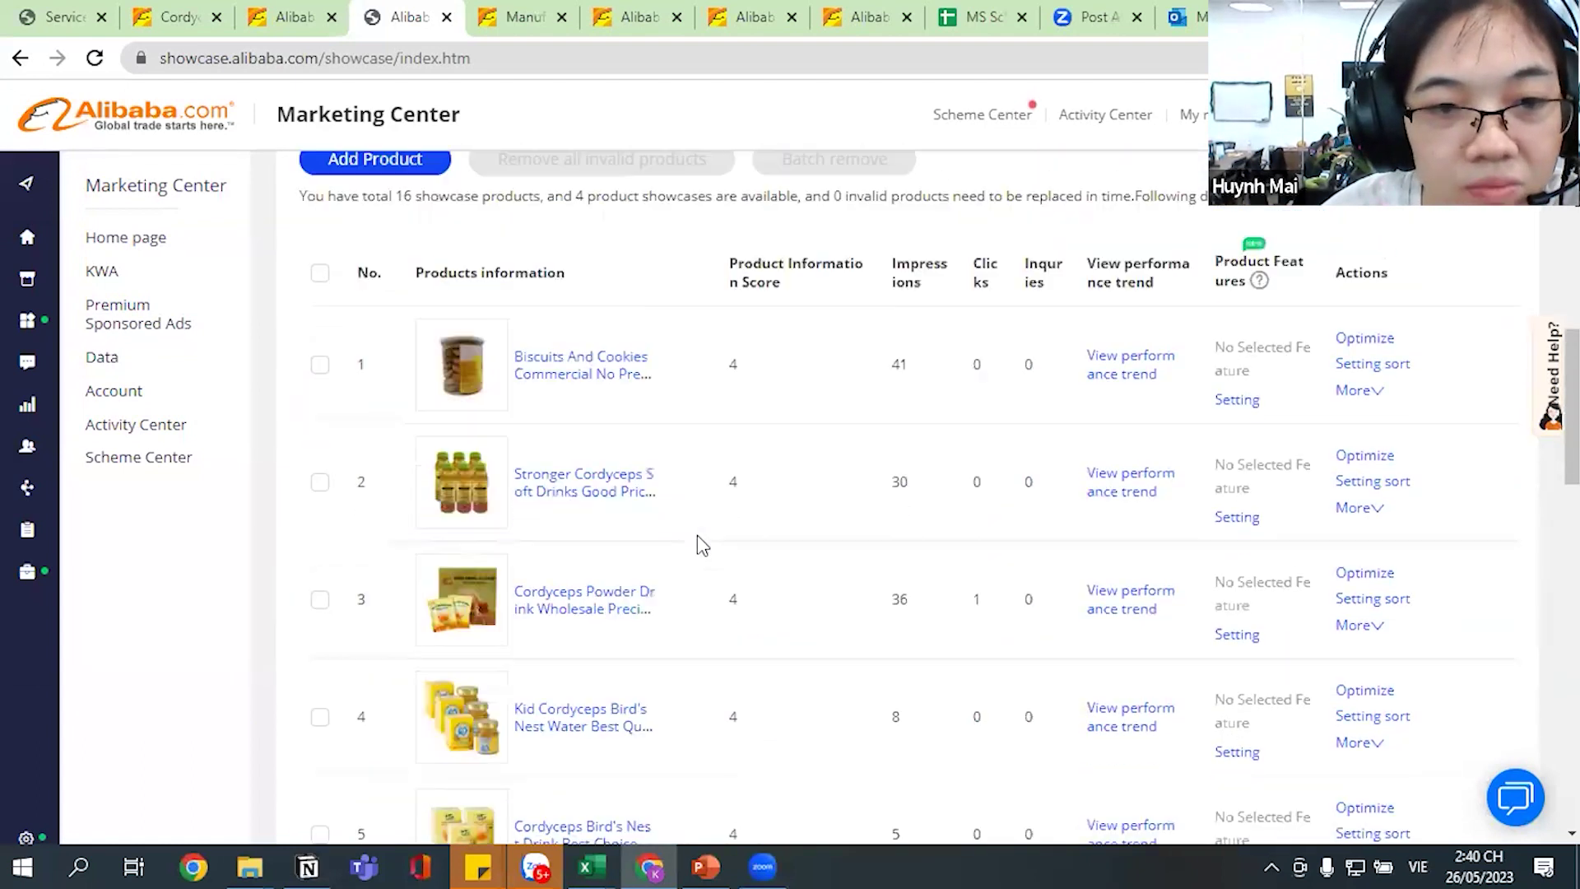
pyautogui.scroll(-9, 330, 576)
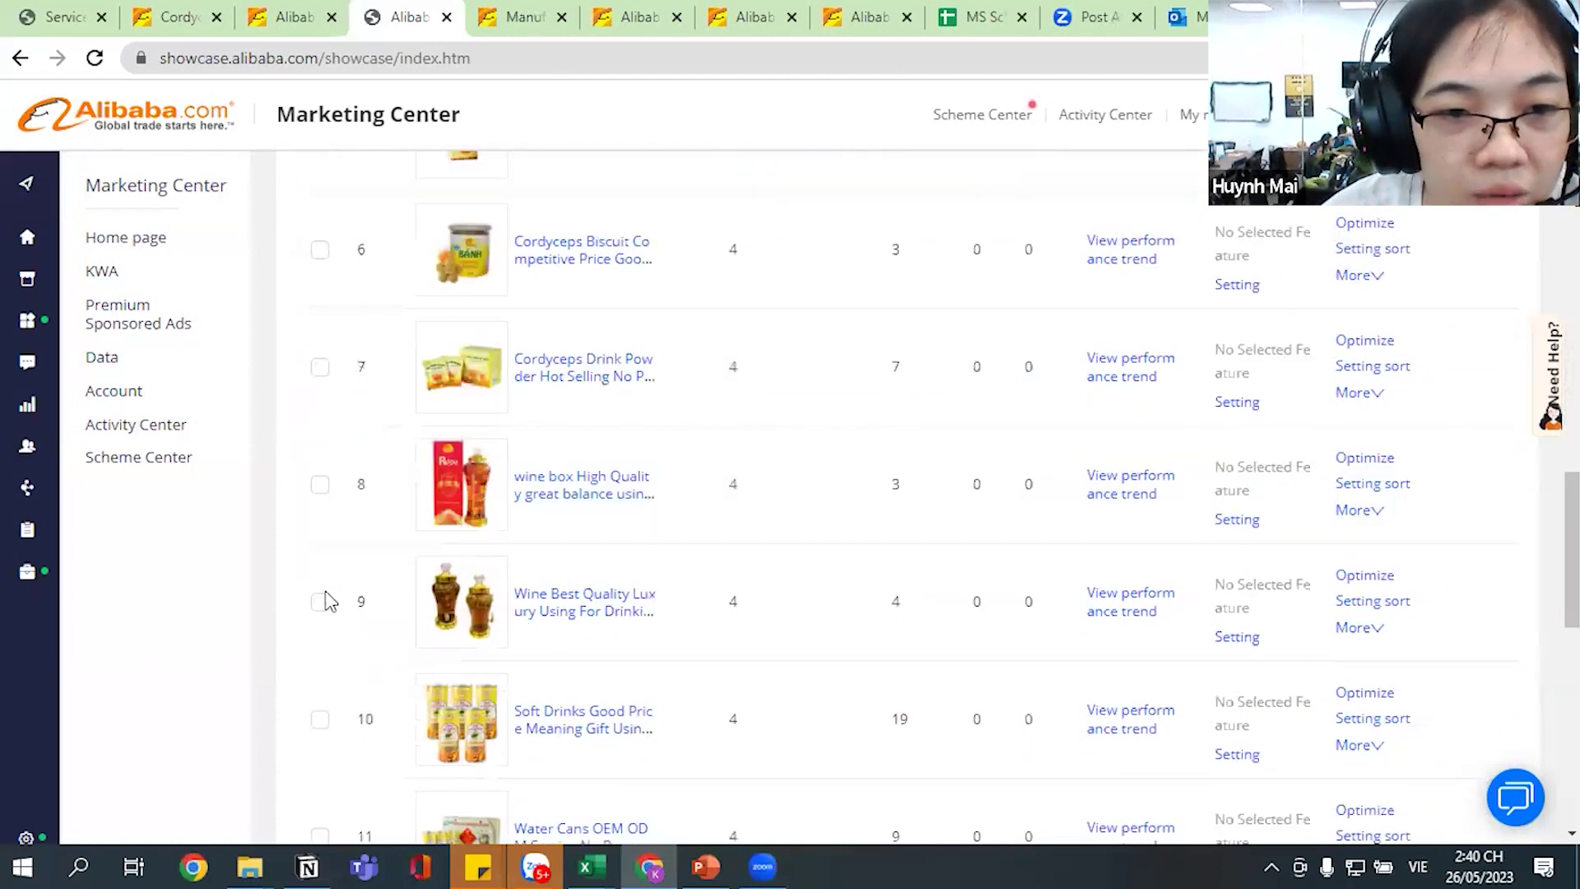
pyautogui.scroll(-12, 522, 564)
pyautogui.scroll(9, 522, 571)
pyautogui.scroll(3, 409, 497)
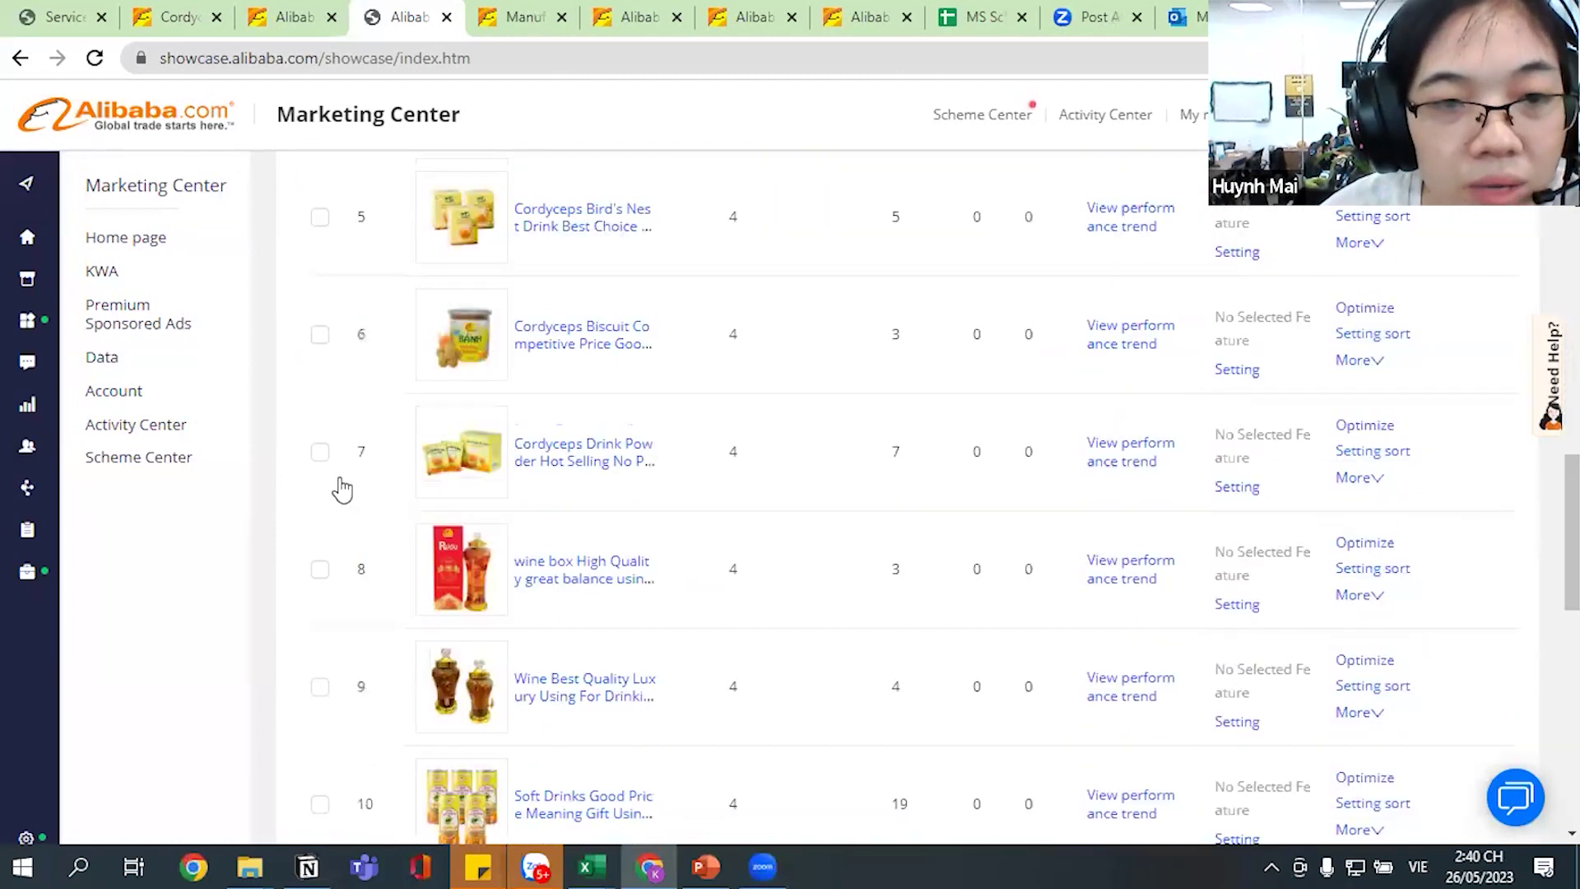
pyautogui.scroll(6, 349, 472)
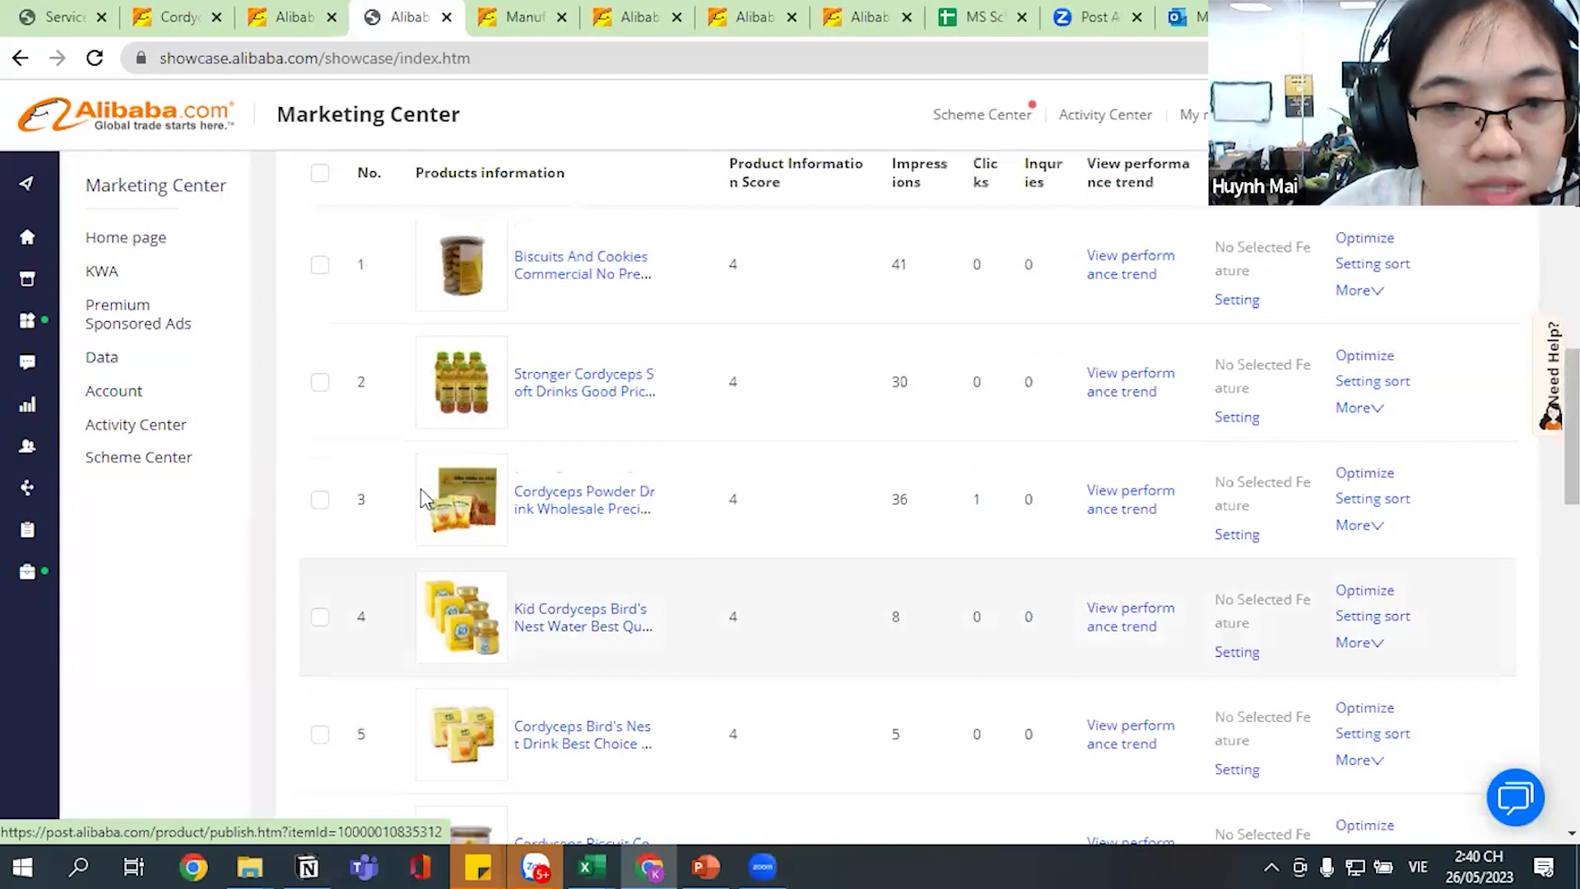
pyautogui.scroll(4, 415, 502)
pyautogui.scroll(1, 381, 551)
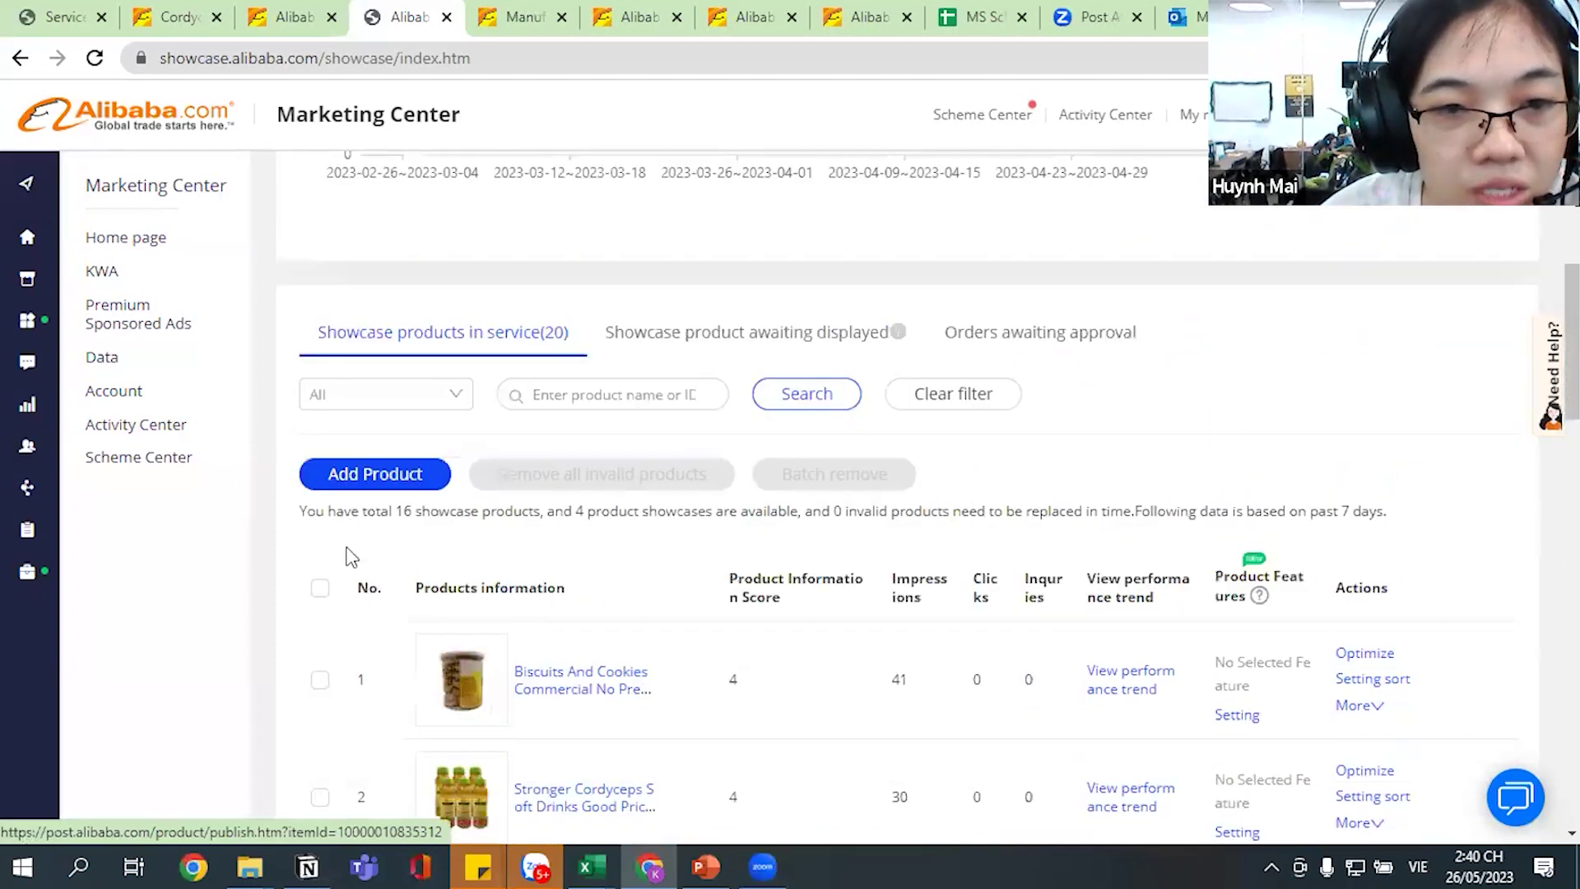
pyautogui.scroll(-6, 322, 567)
pyautogui.scroll(-2, 322, 574)
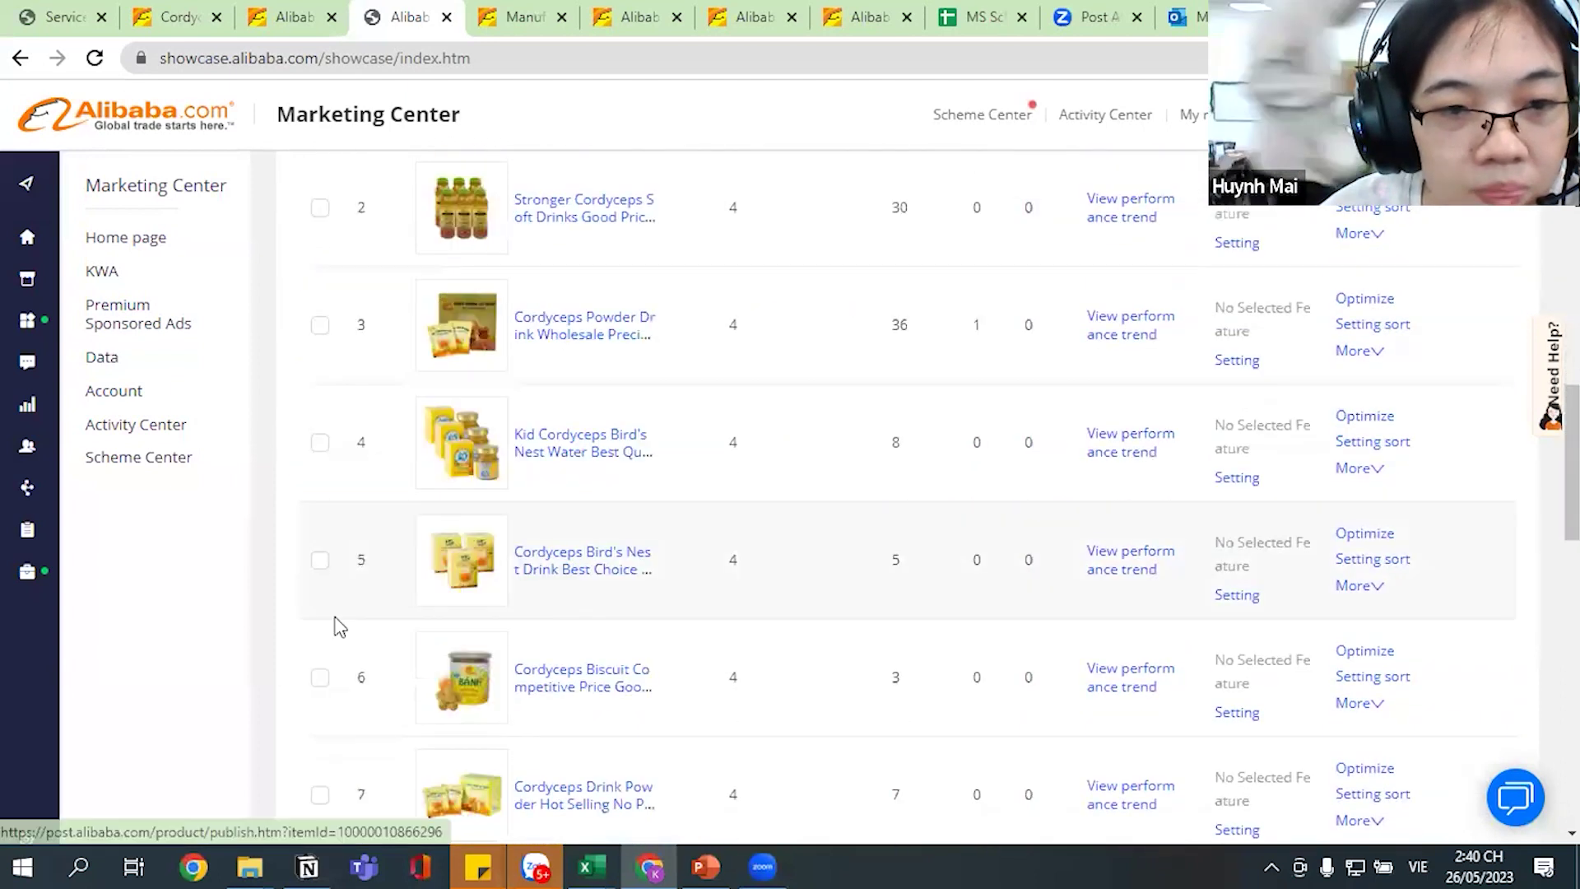
pyautogui.scroll(-8, 340, 638)
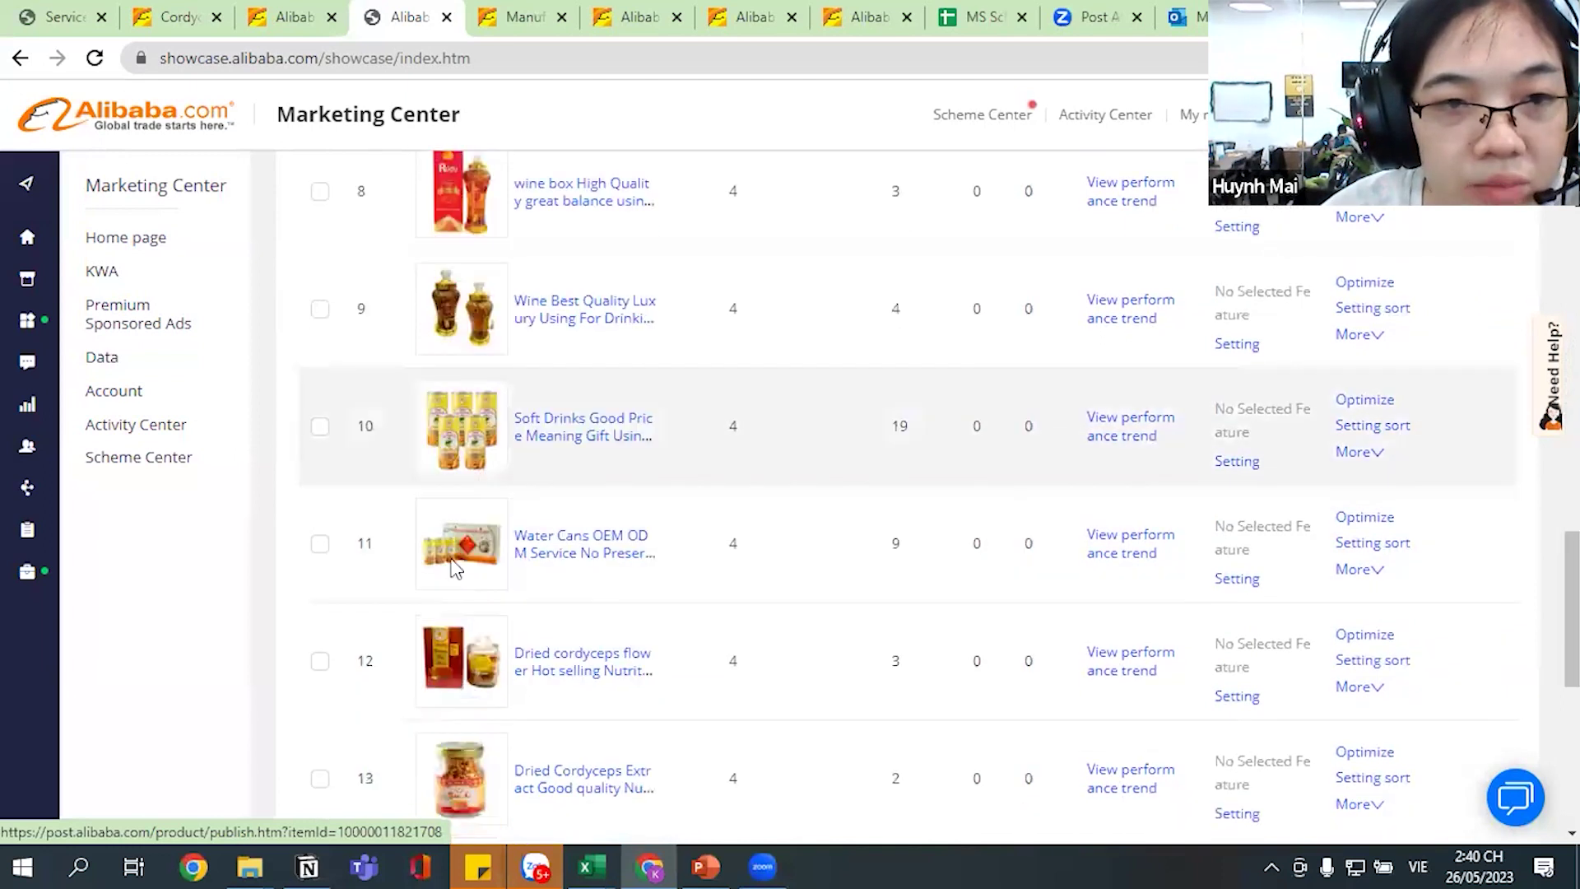
pyautogui.scroll(-4, 375, 602)
pyautogui.scroll(-1, 378, 594)
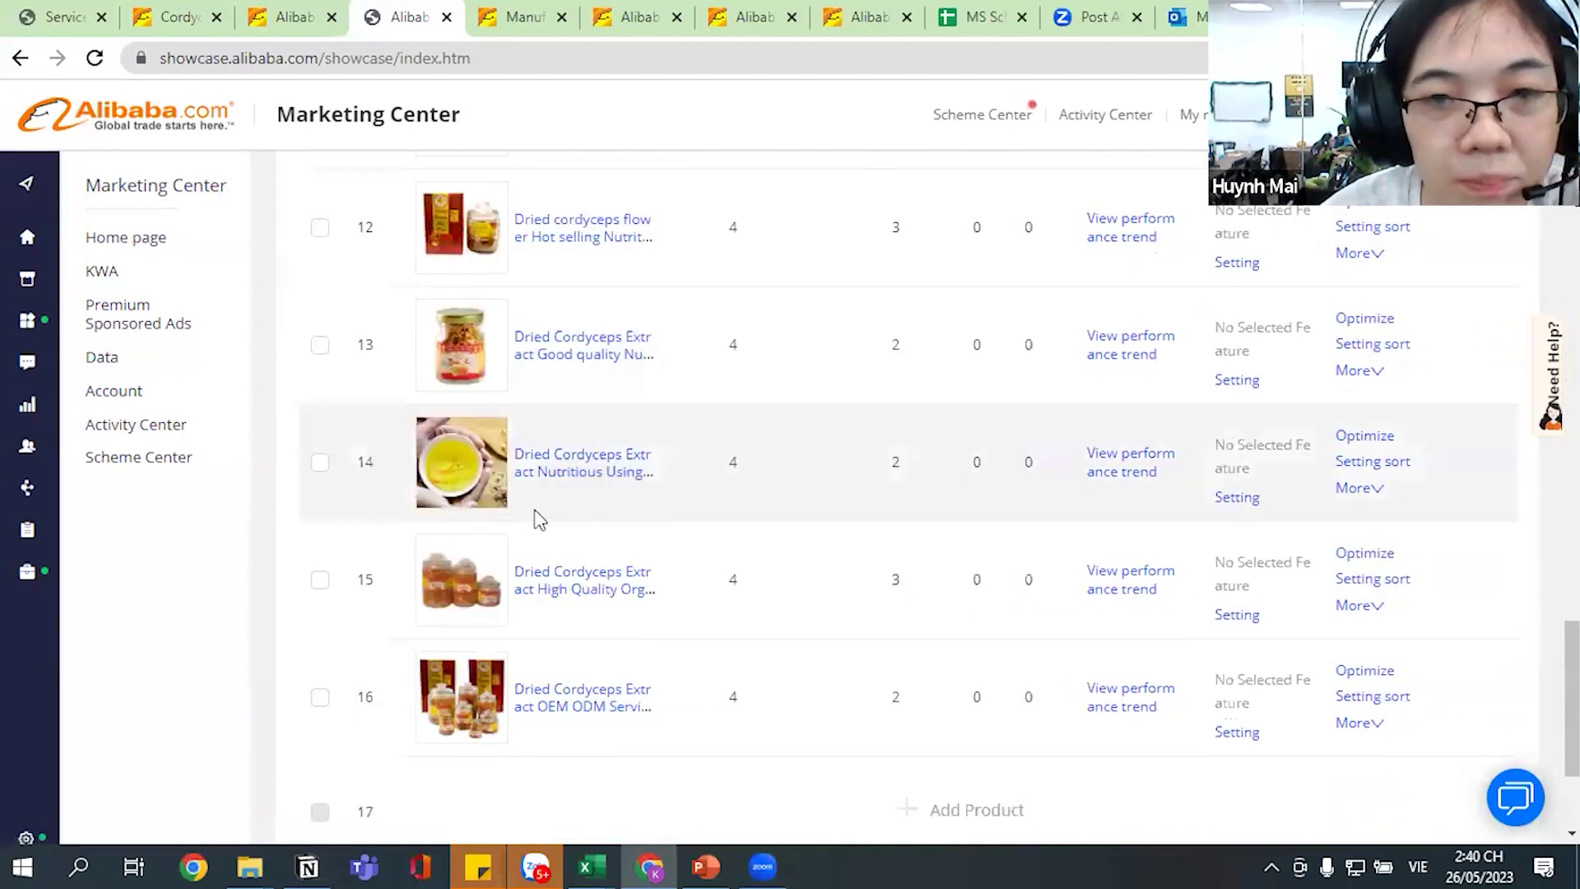
# Add three products to the showcase, two Dried Cordyceps Extract items and the OEM ODM Service Organic Mix With Tea, and check them in the list.
pyautogui.scroll(20, 576, 504)
pyautogui.click(374, 590)
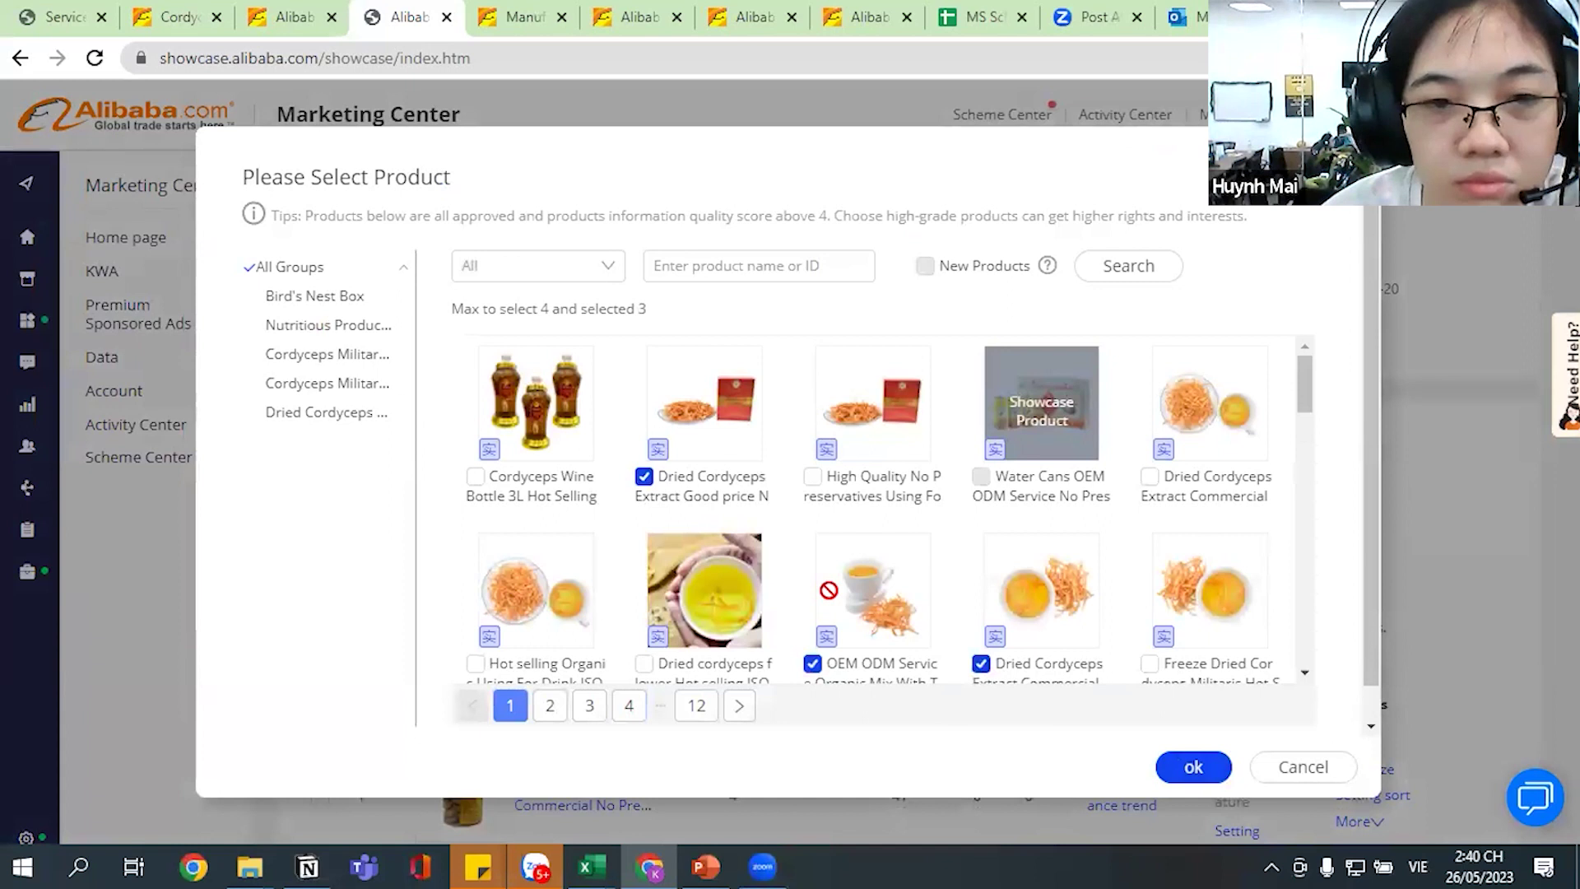
pyautogui.click(1193, 766)
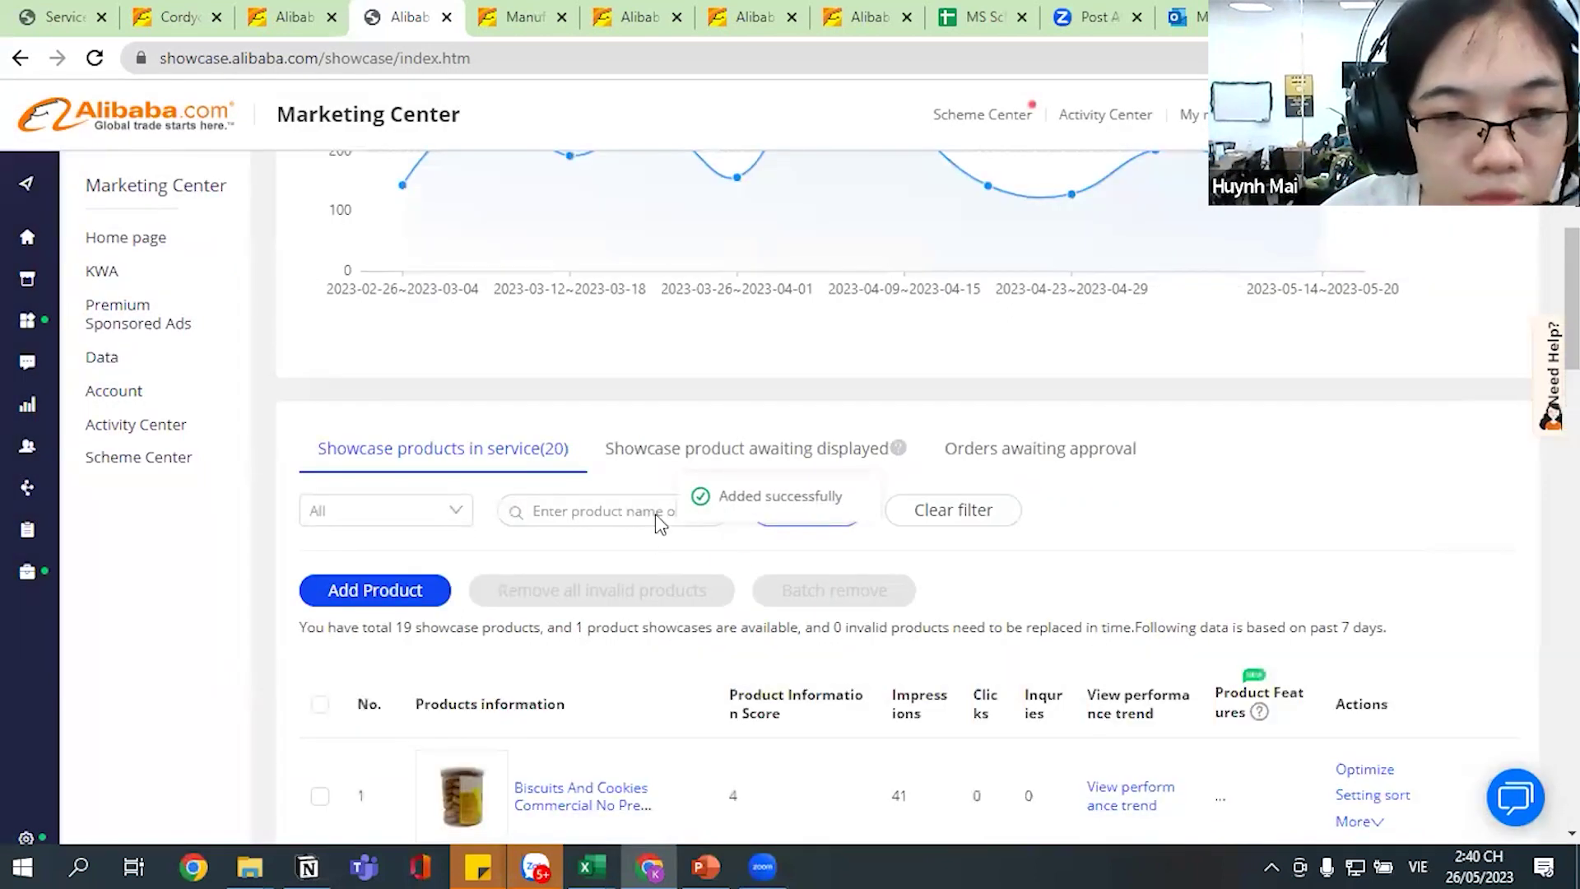
pyautogui.scroll(-20, 377, 589)
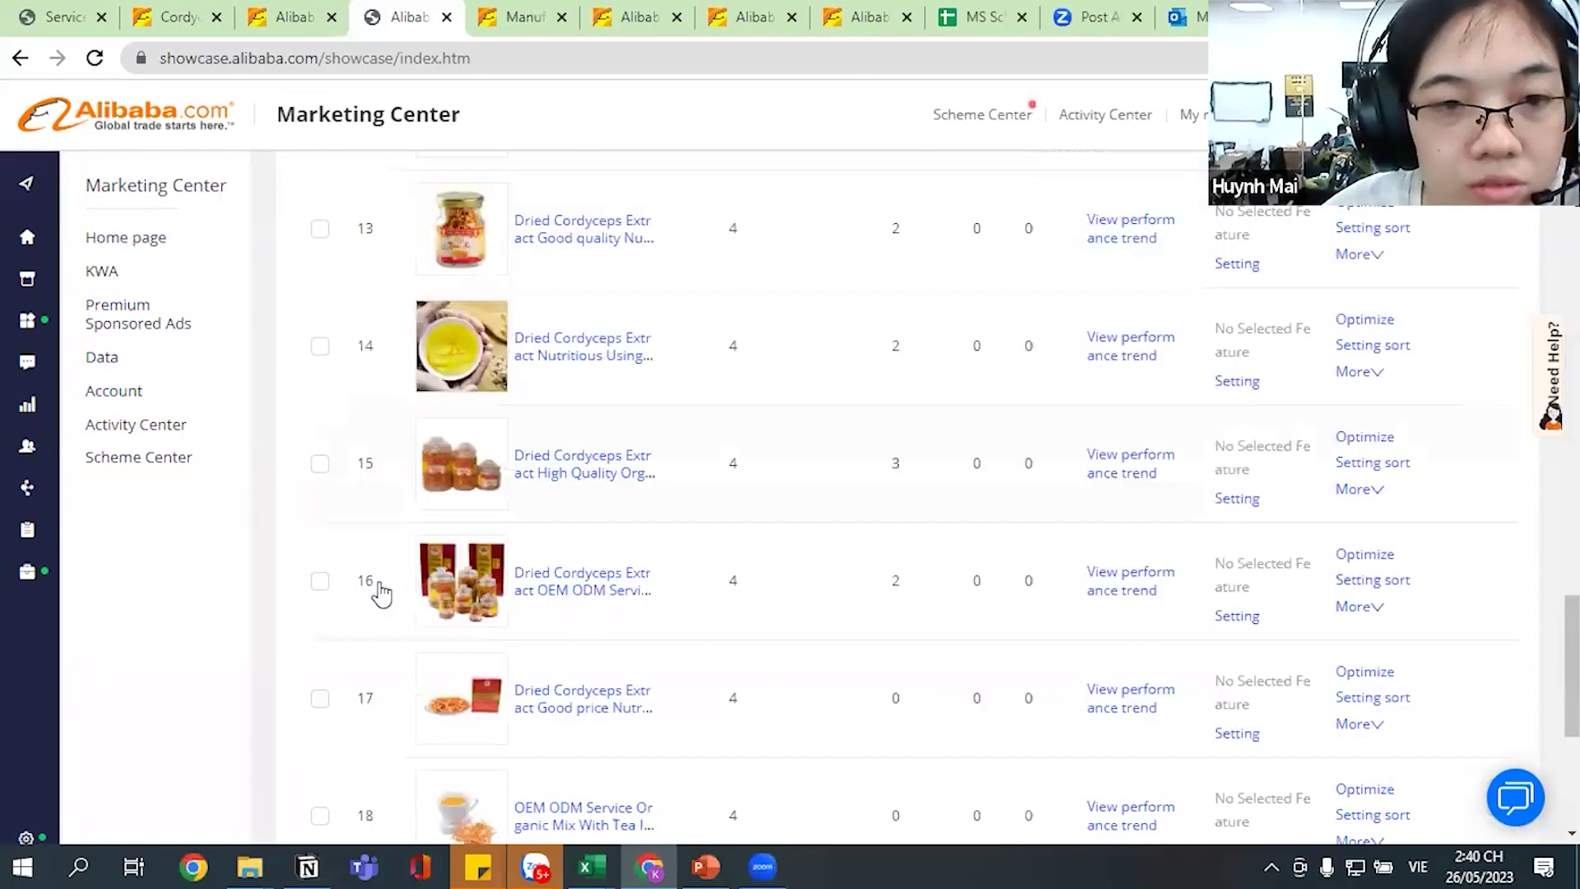
# Add one more product to fill the last available showcase slot.
pyautogui.scroll(15, 371, 576)
pyautogui.scroll(14, 642, 475)
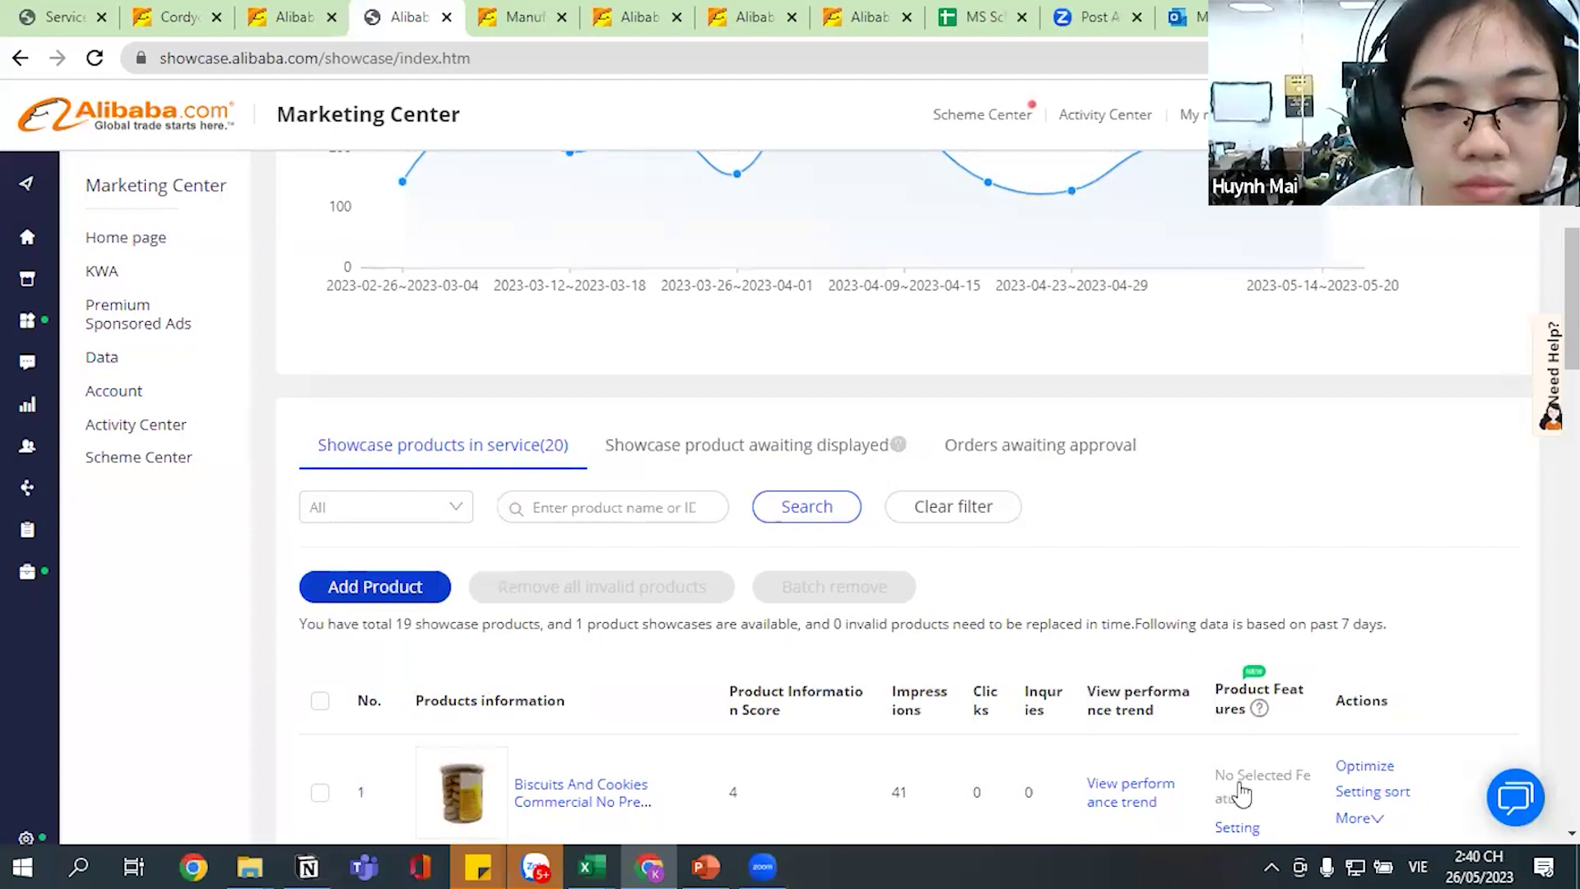
pyautogui.click(1200, 769)
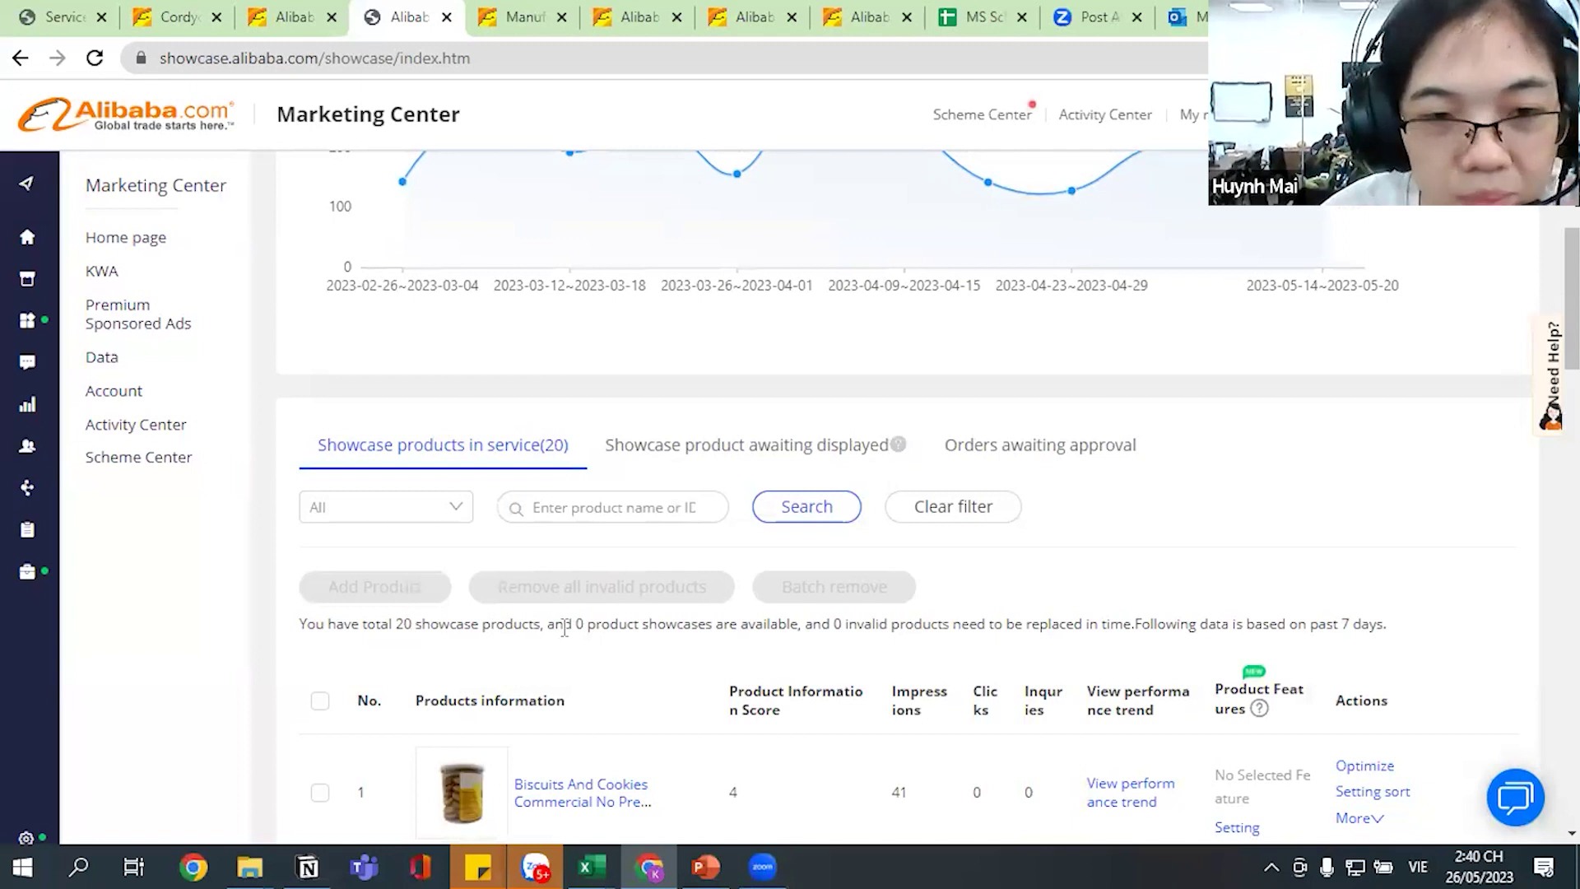
# Open the product Performances analytics, and close the Manufacturers page and the Alibaba page next to it.
pyautogui.scroll(-4, 527, 576)
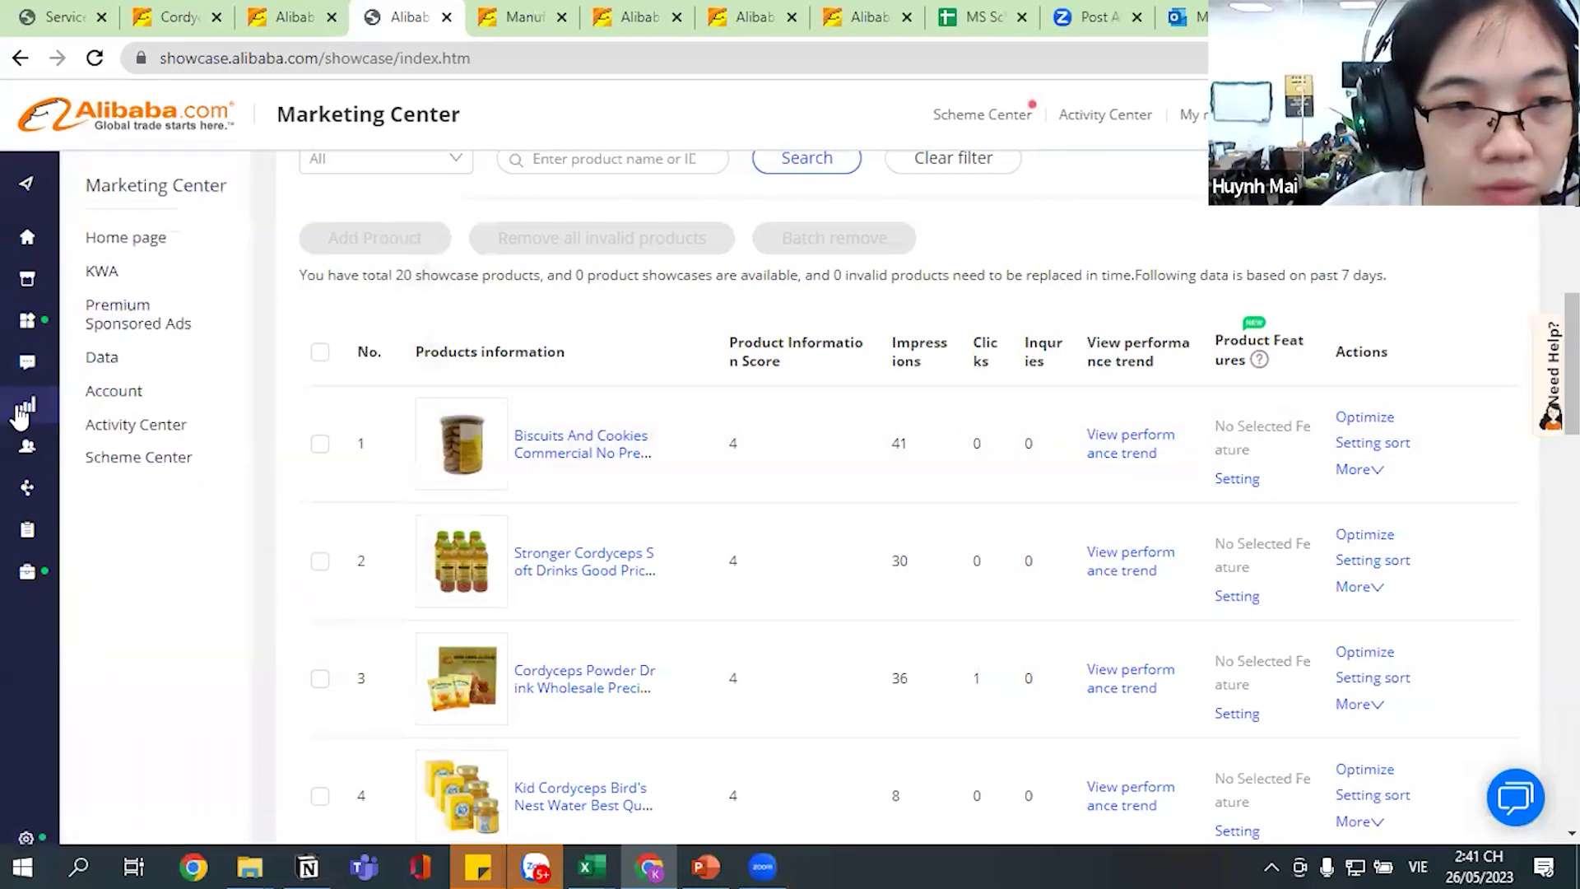
pyautogui.moveTo(20, 416)
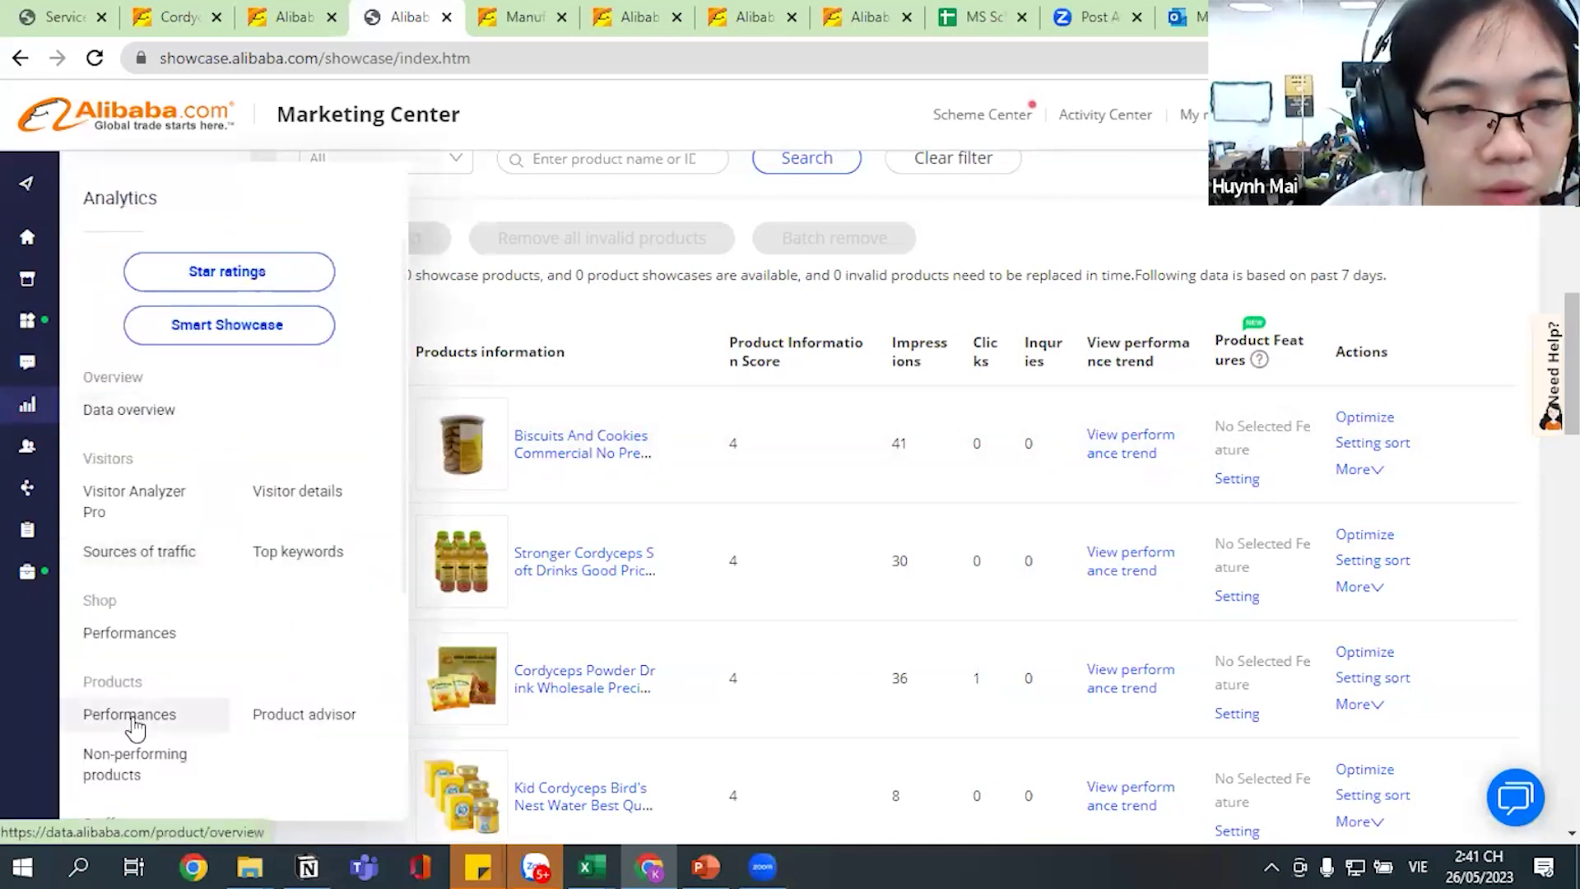
pyautogui.click(134, 722)
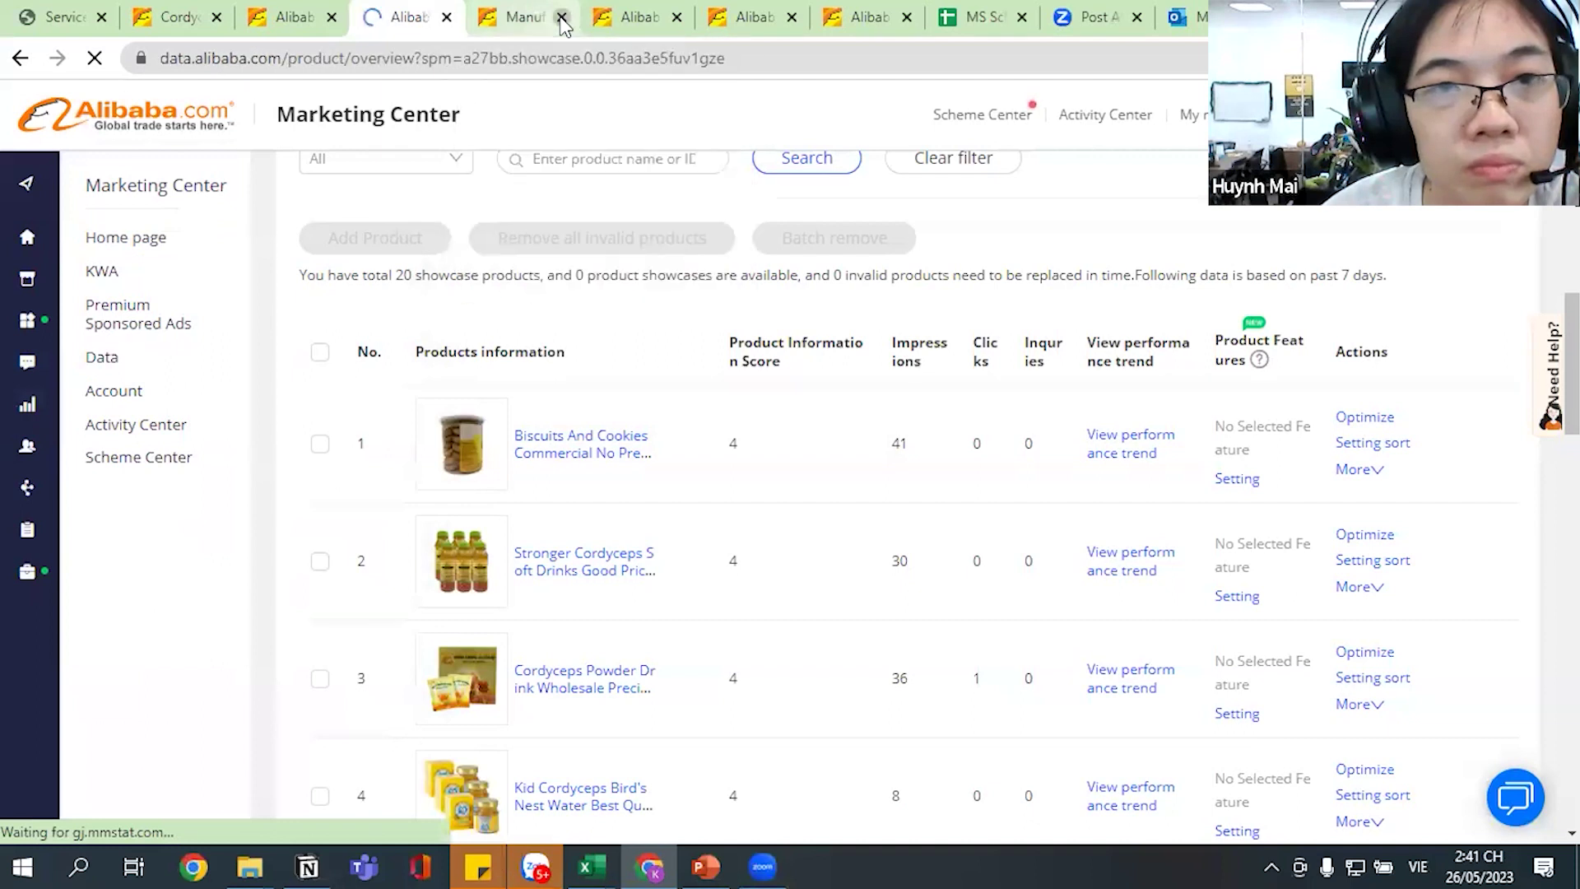
pyautogui.click(562, 18)
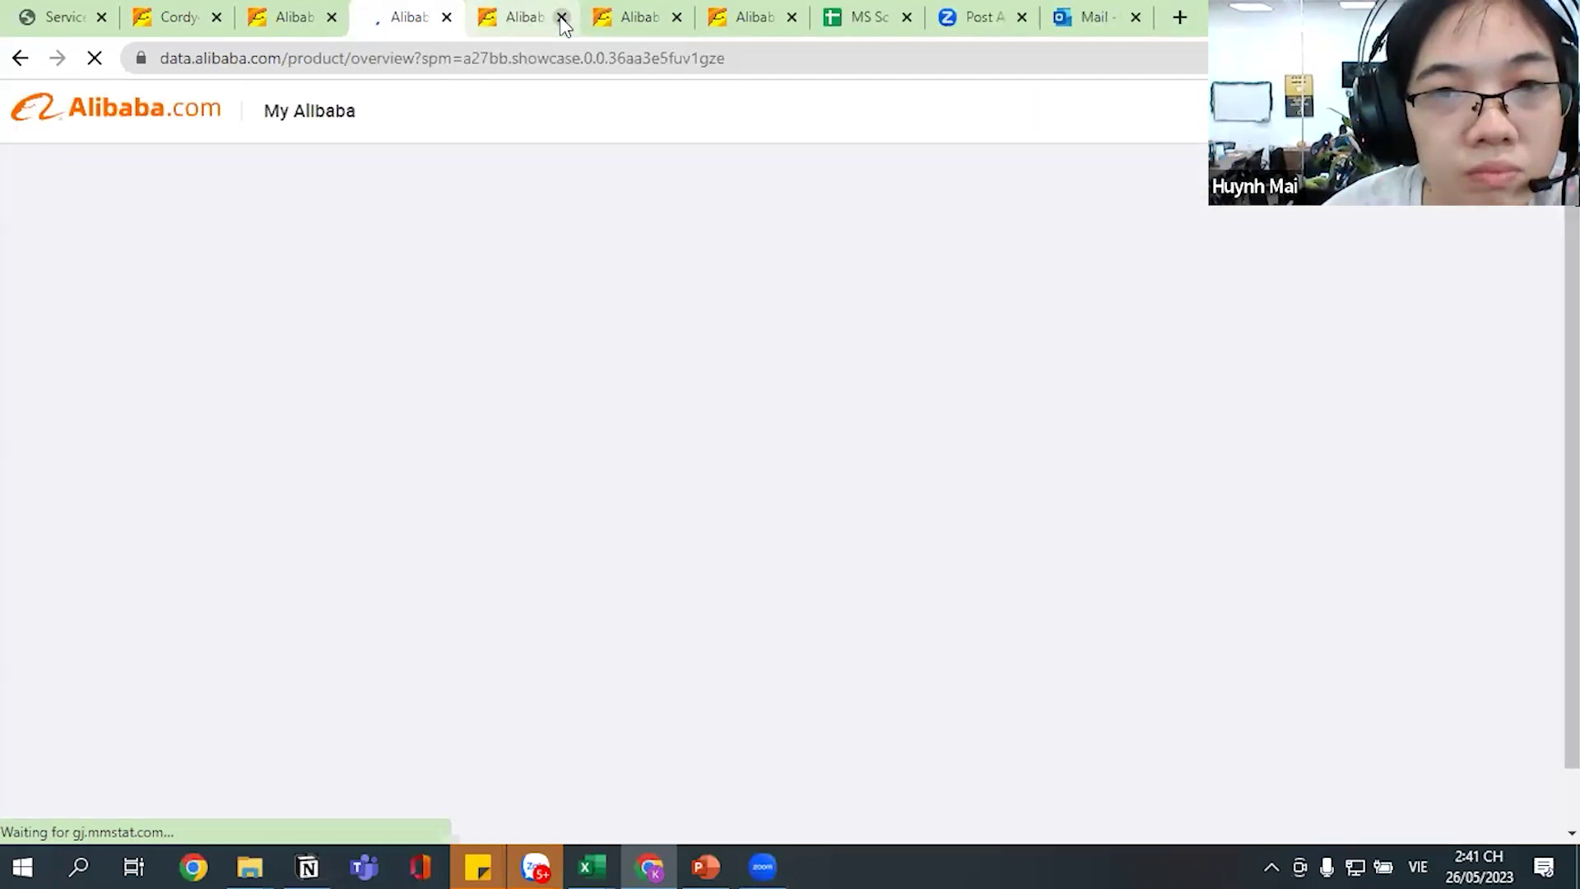
pyautogui.click(562, 18)
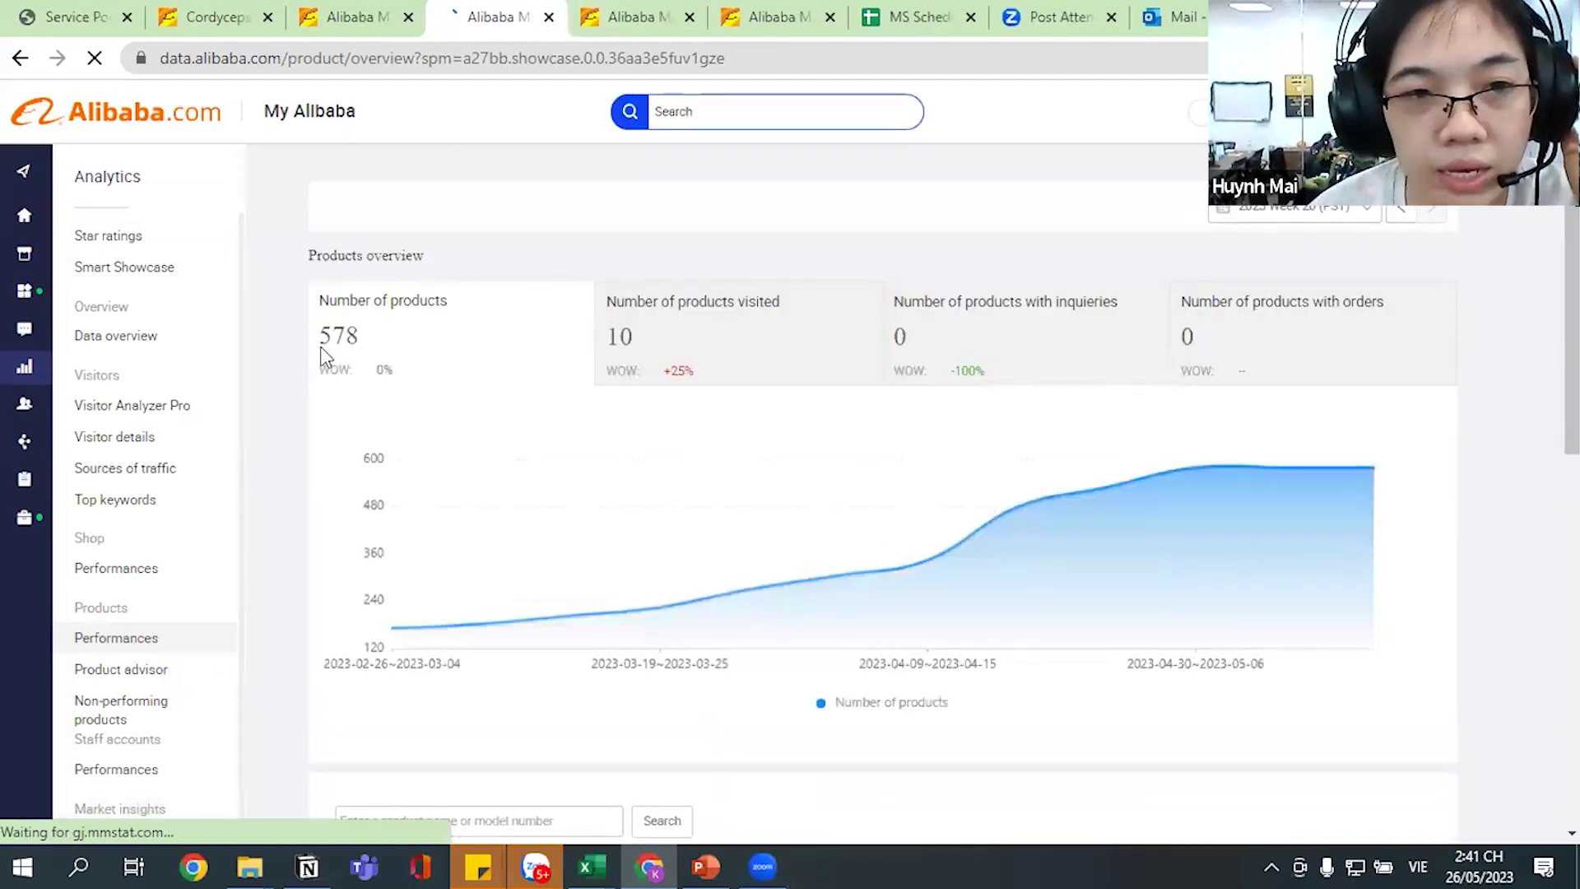
# Examine the products detail table, comparing views, clicks, visitors, buyer queries and showcase actions for the listed products.
pyautogui.scroll(-9, 987, 597)
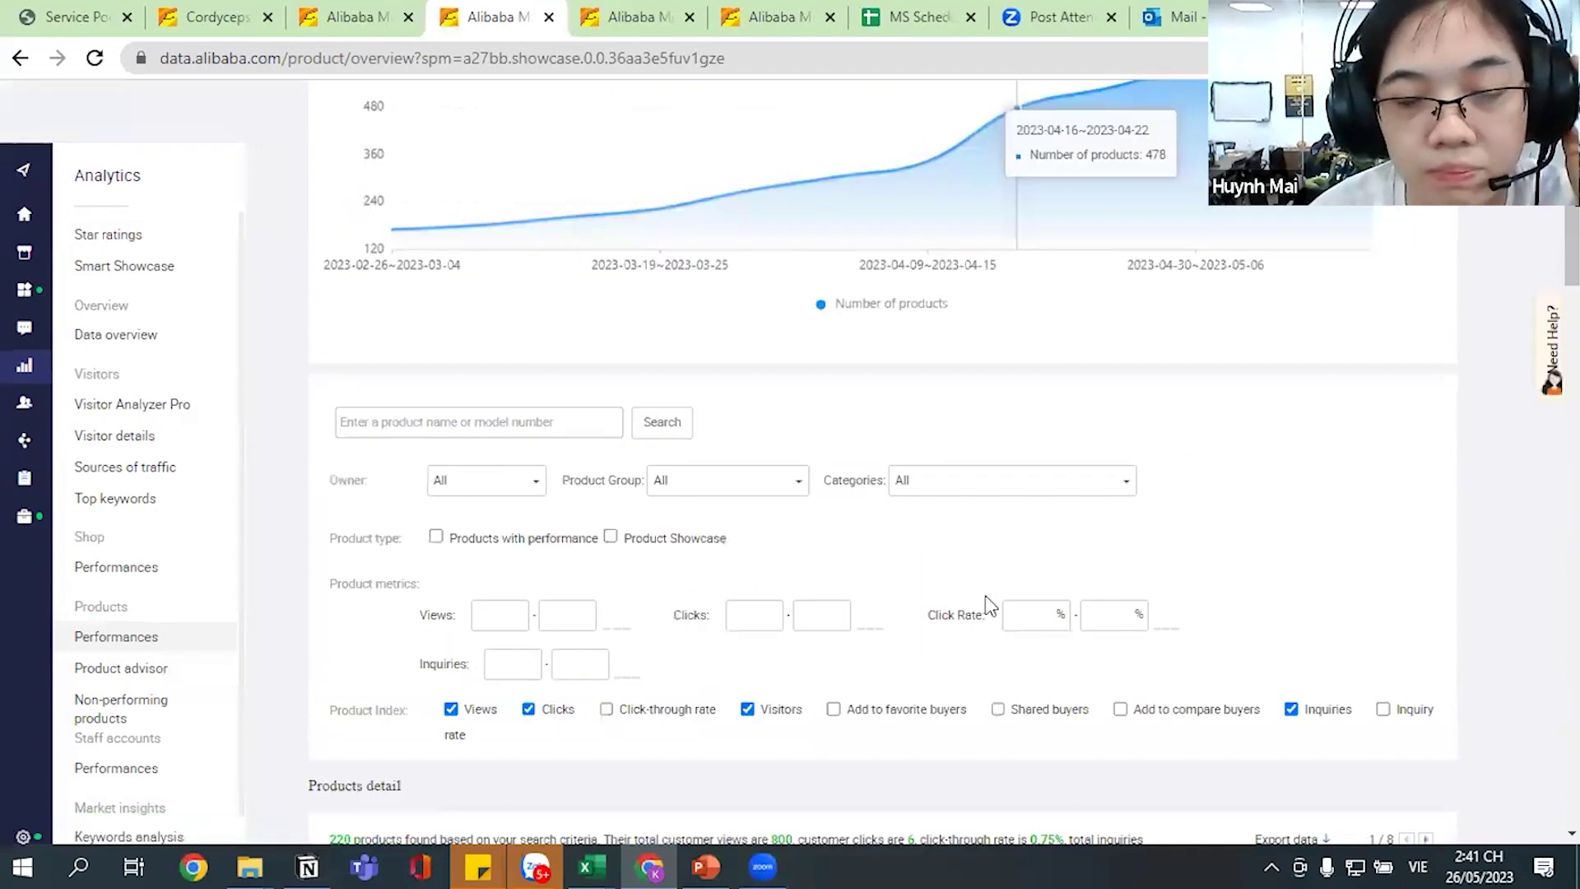
pyautogui.scroll(-3, 919, 581)
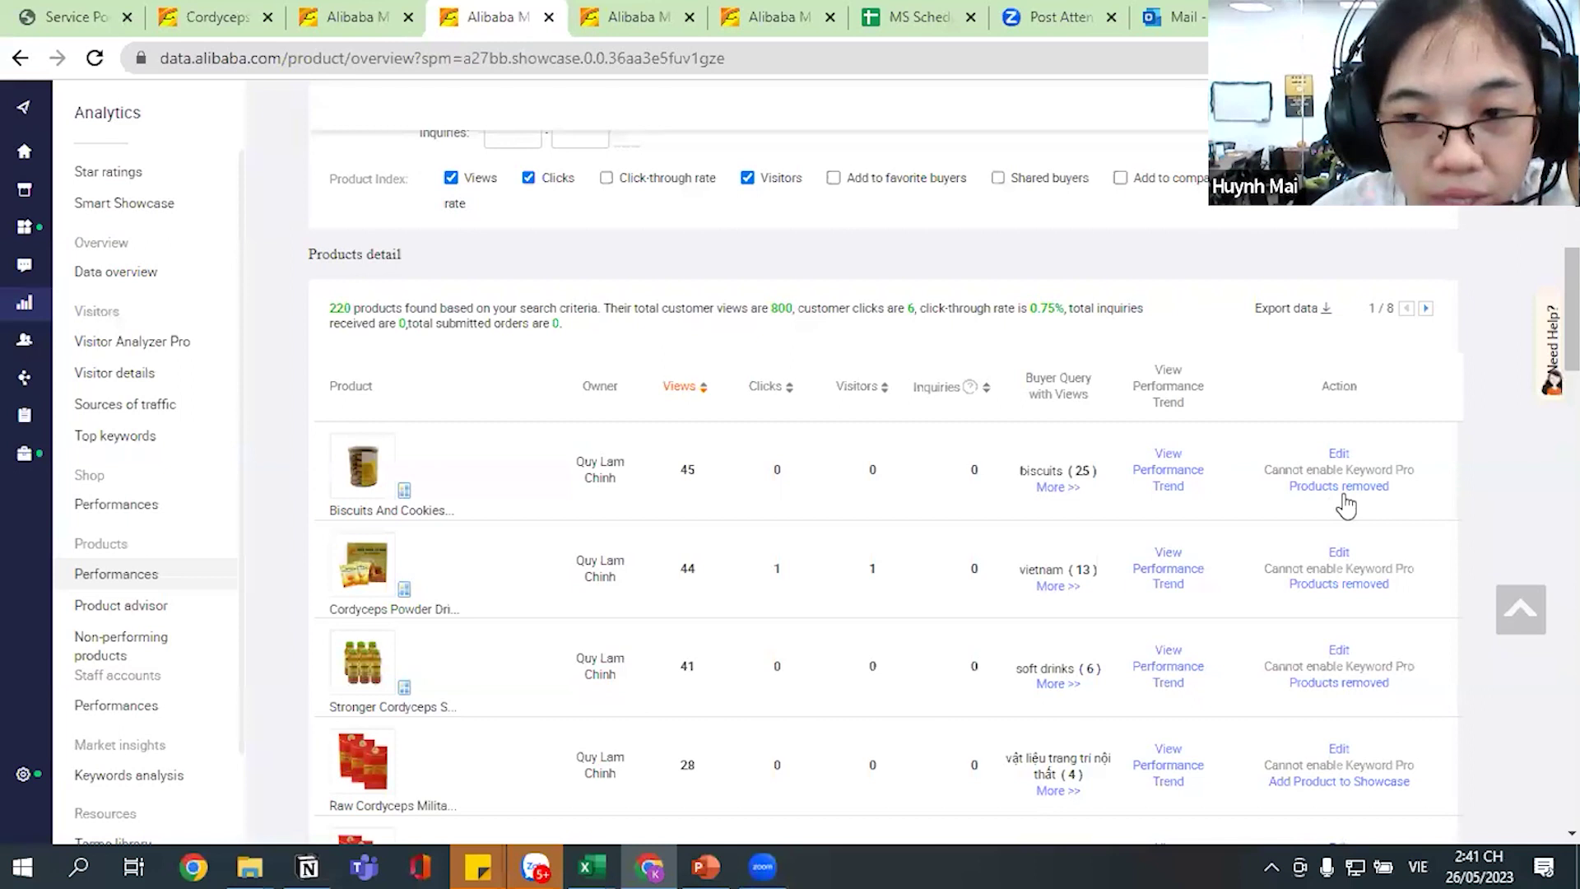
pyautogui.scroll(-1, 1312, 540)
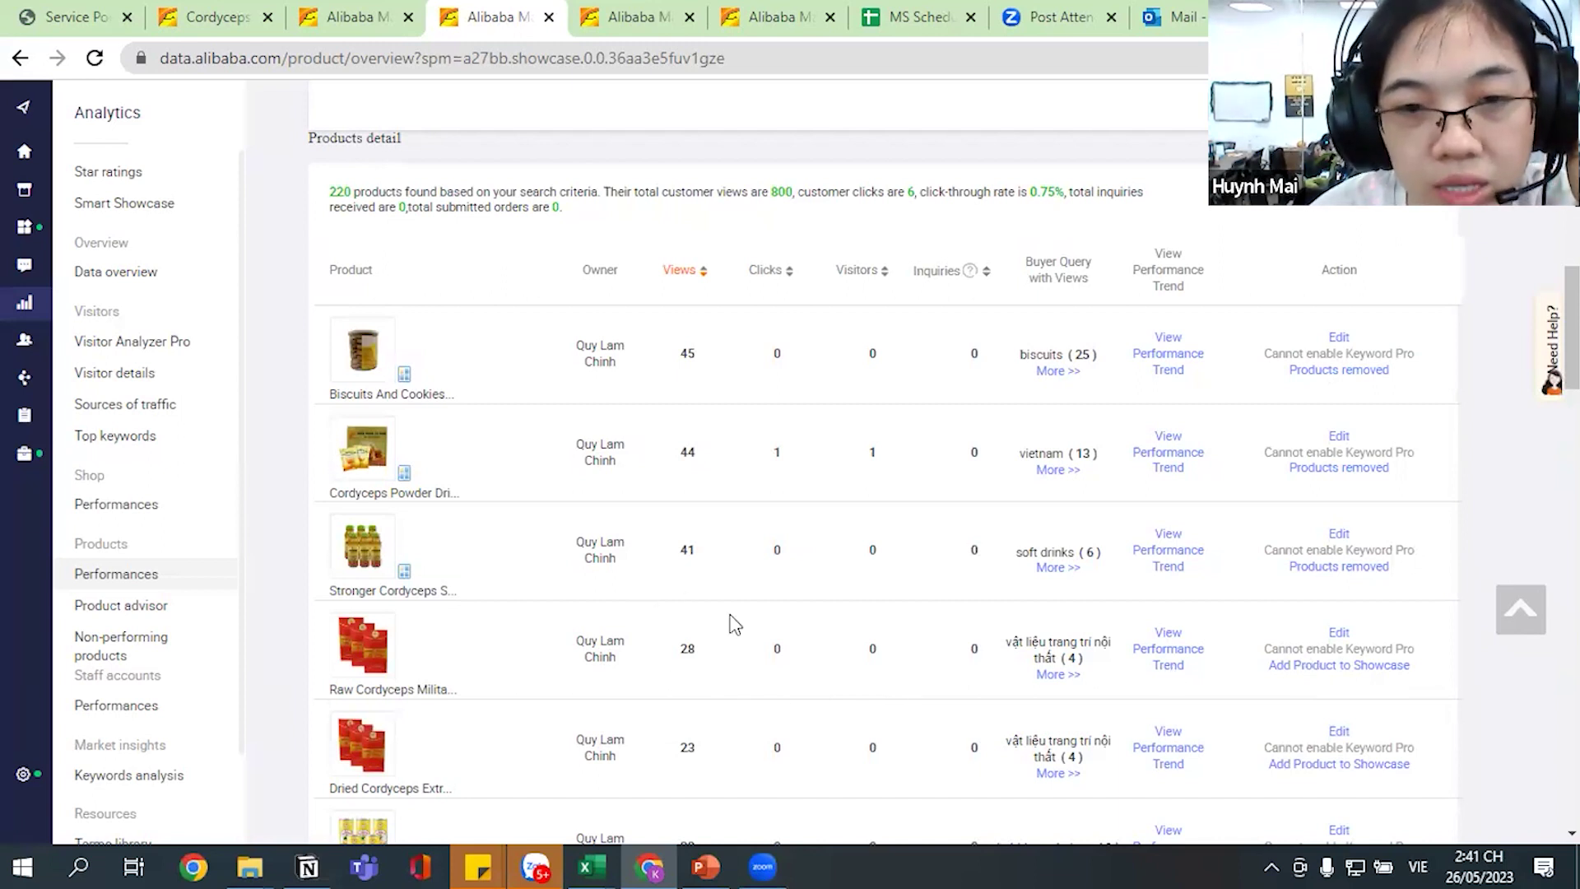
pyautogui.scroll(1, 722, 570)
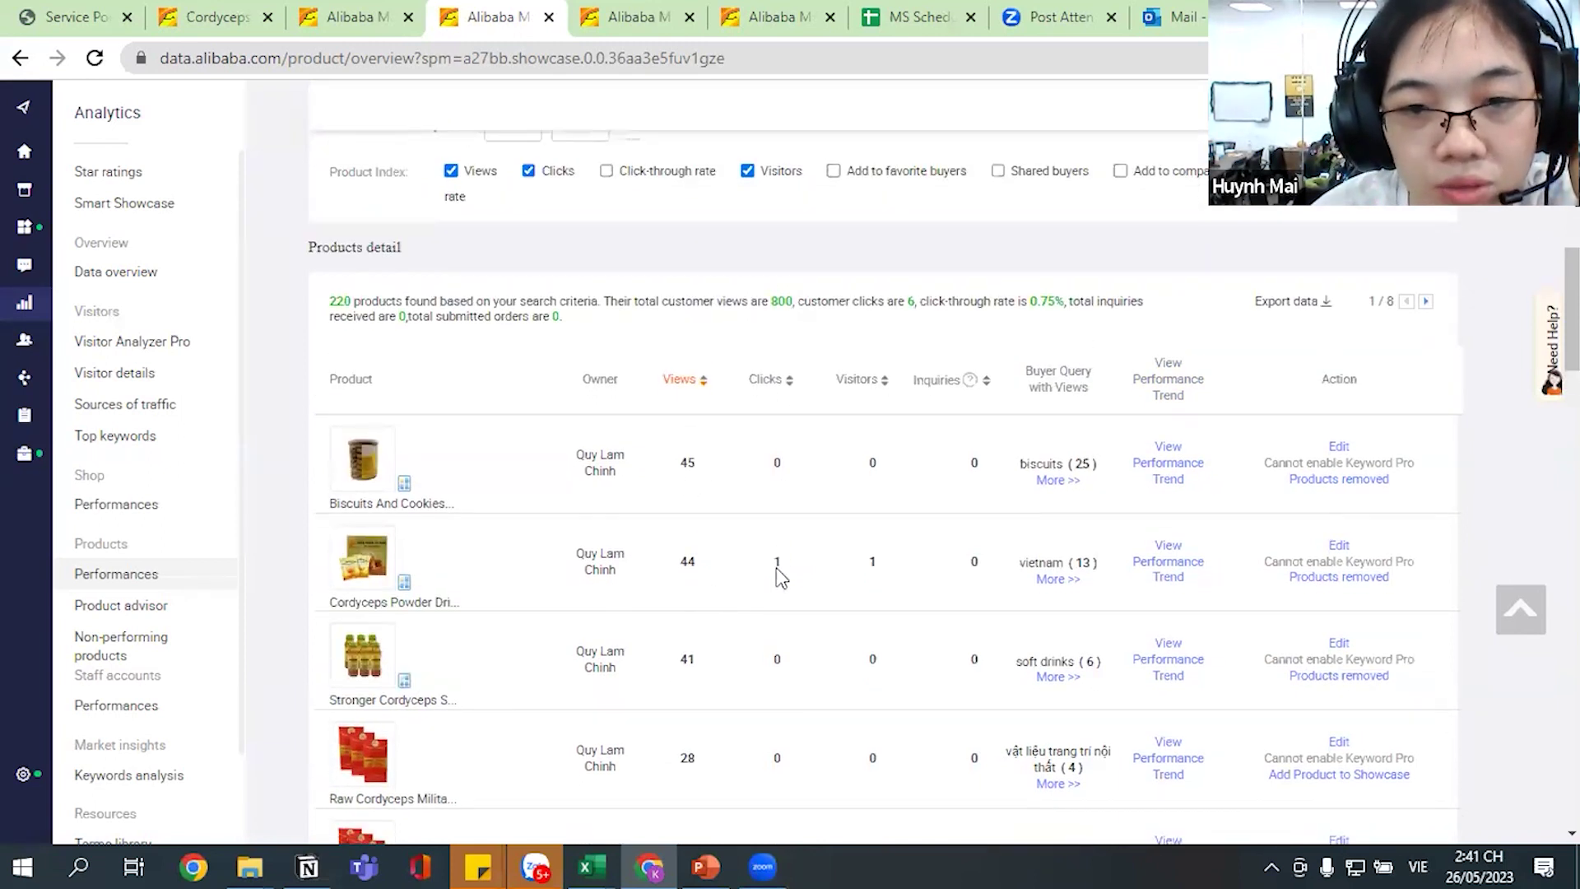
pyautogui.scroll(-2, 777, 572)
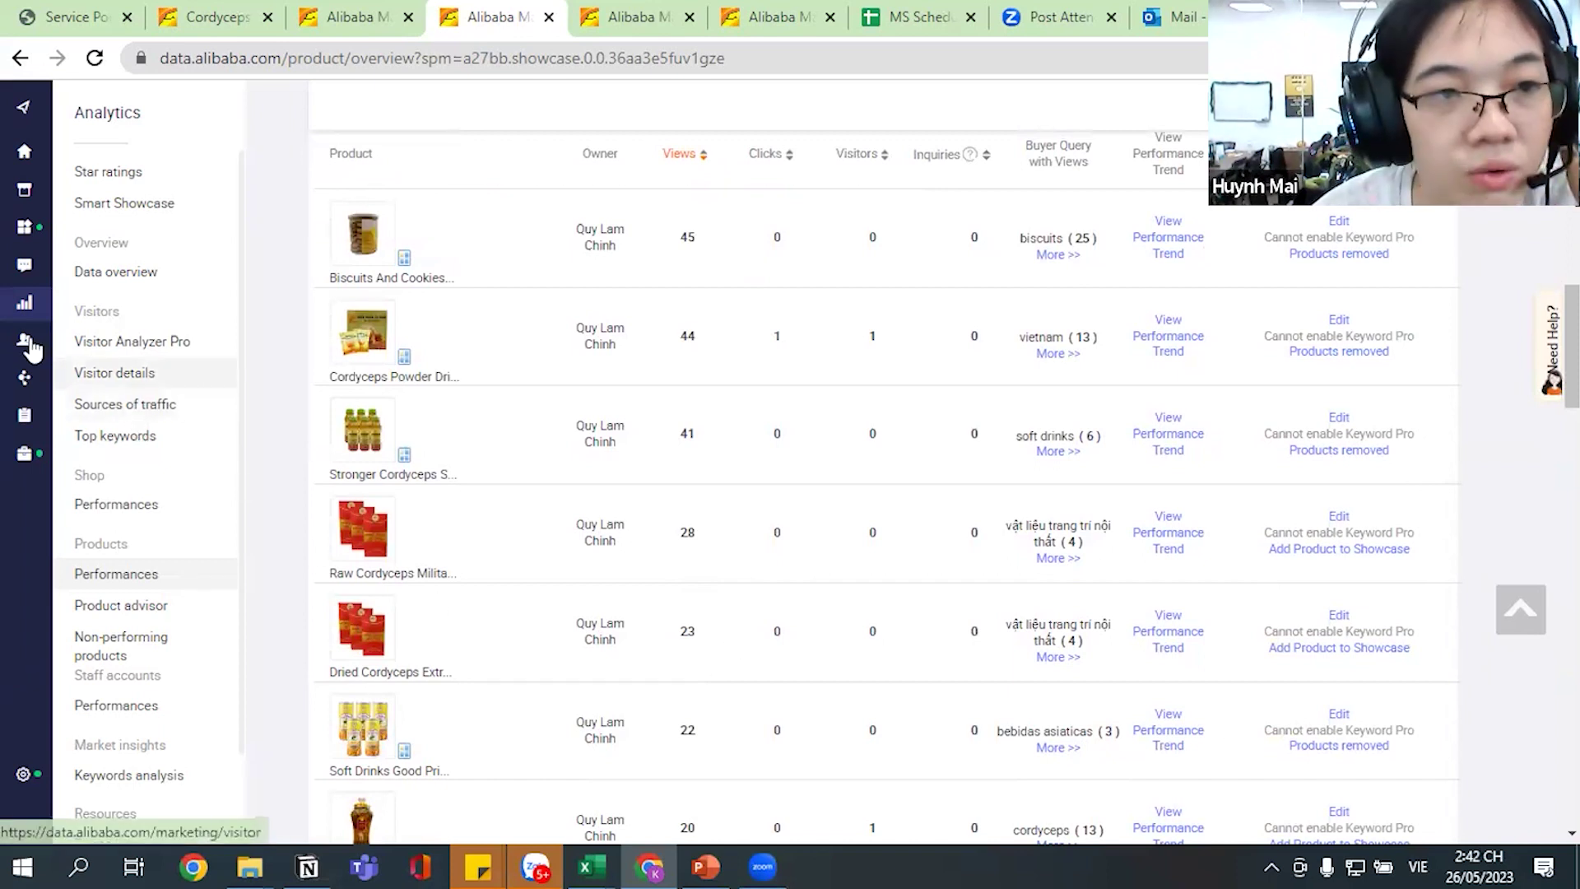
# Open Smart Showcase from Analytics in a separate tab and switch to it.
pyautogui.moveTo(58, 344)
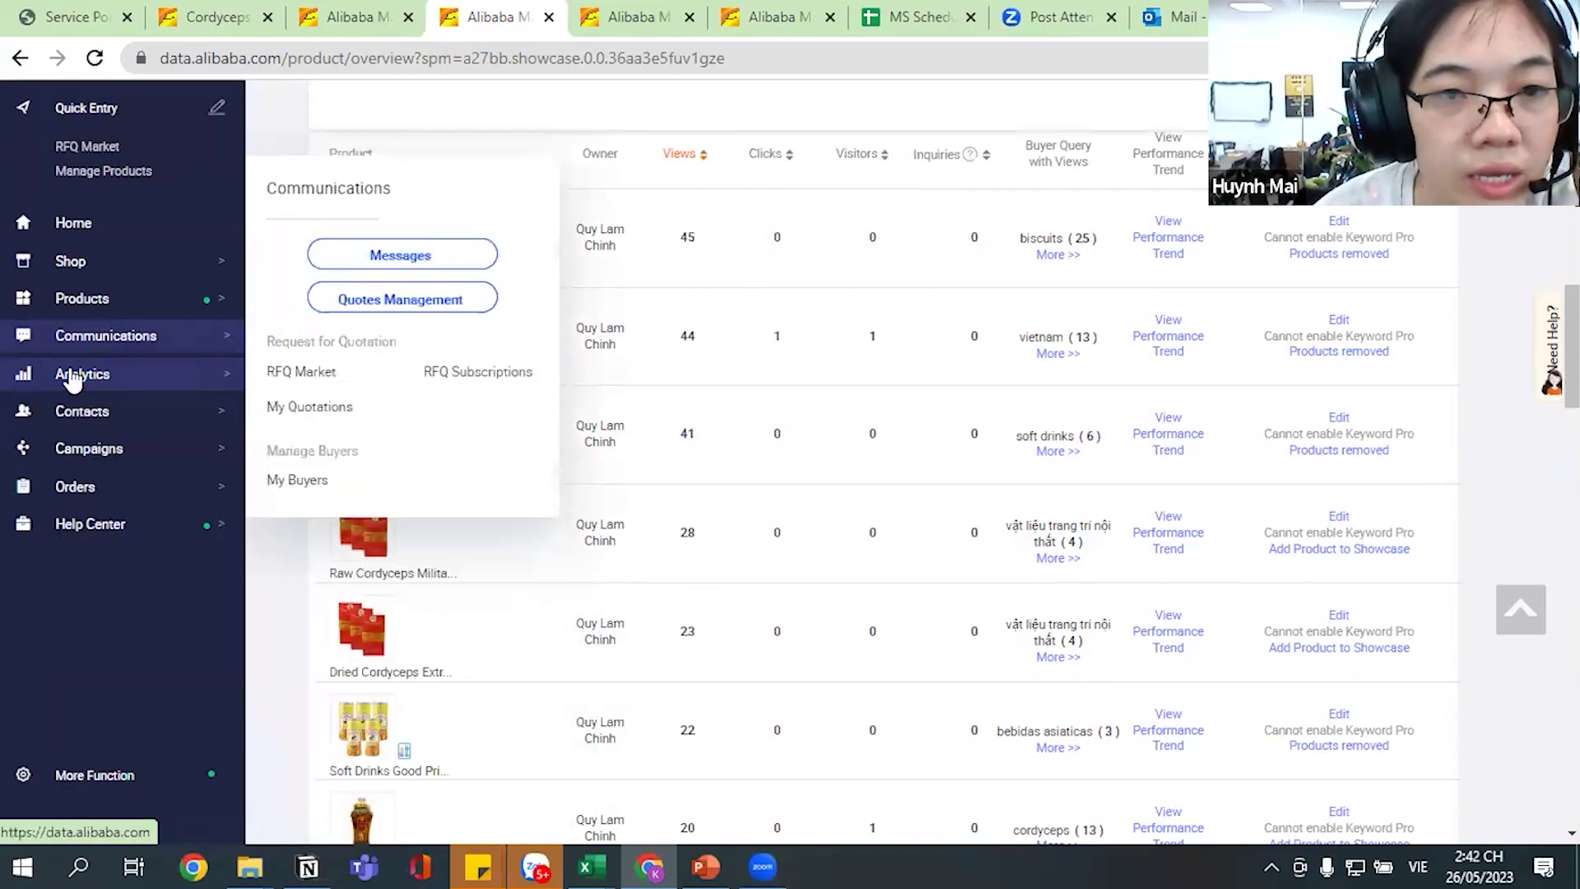
pyautogui.moveTo(74, 380)
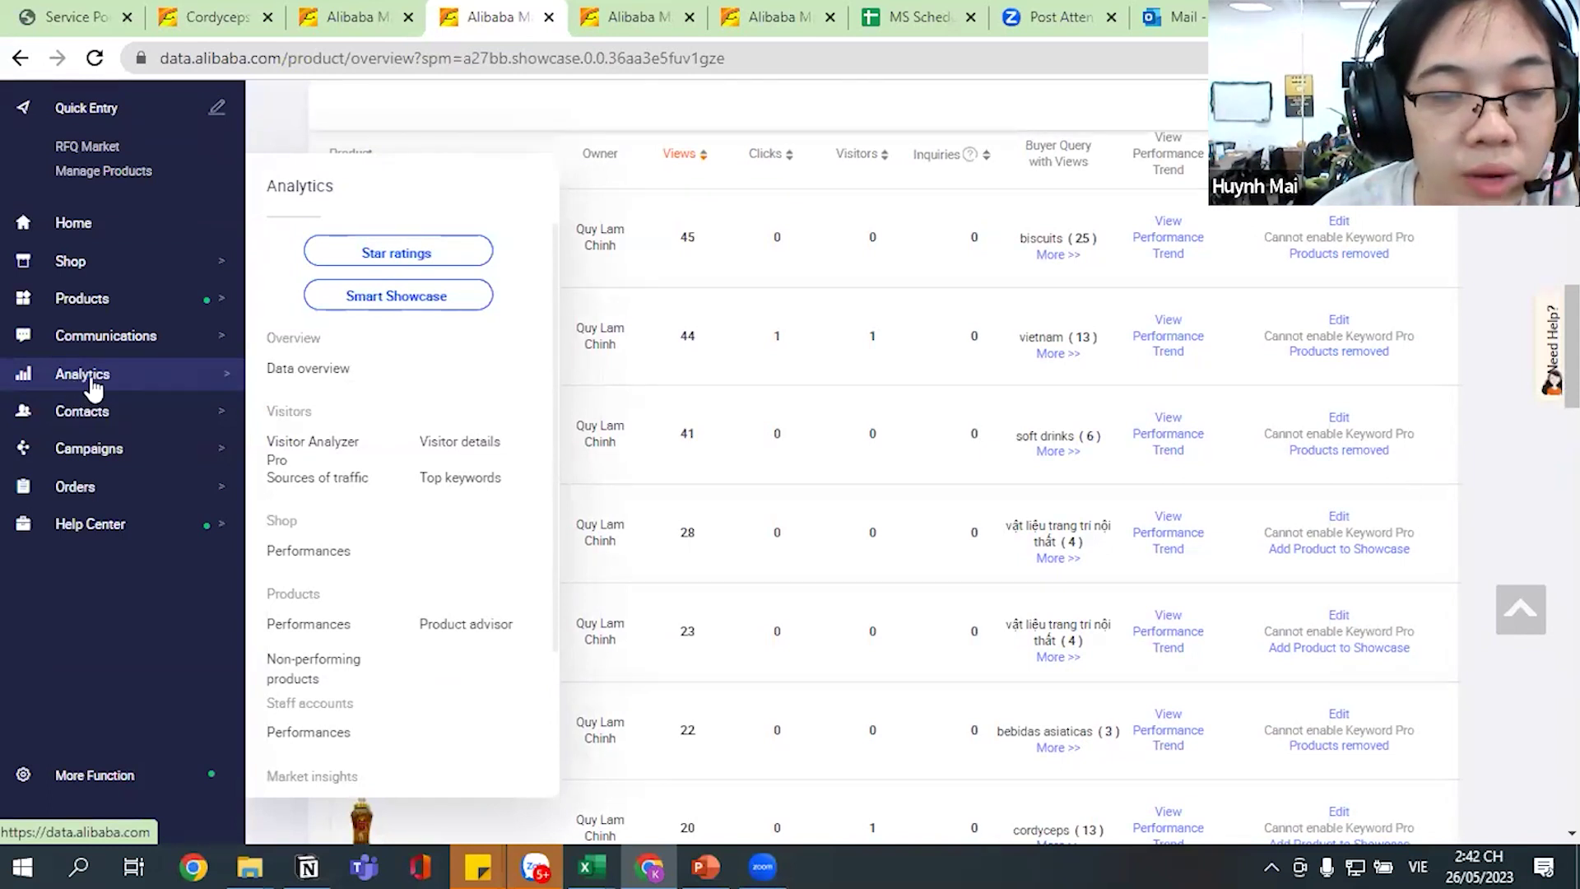
pyautogui.rightClick(345, 300)
pyautogui.click(388, 318)
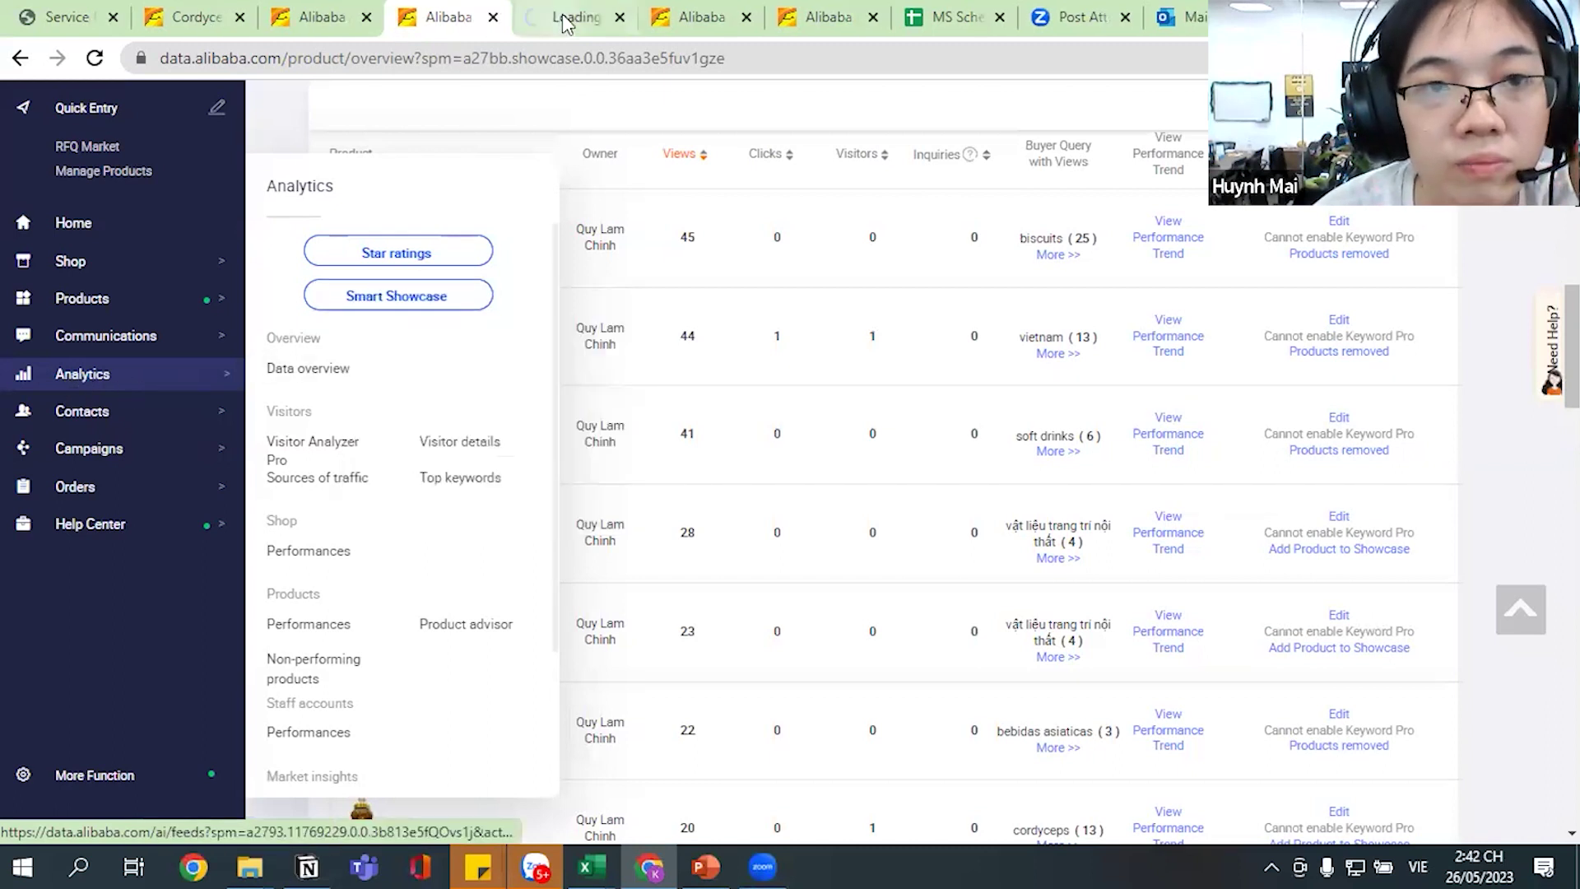
pyautogui.click(565, 18)
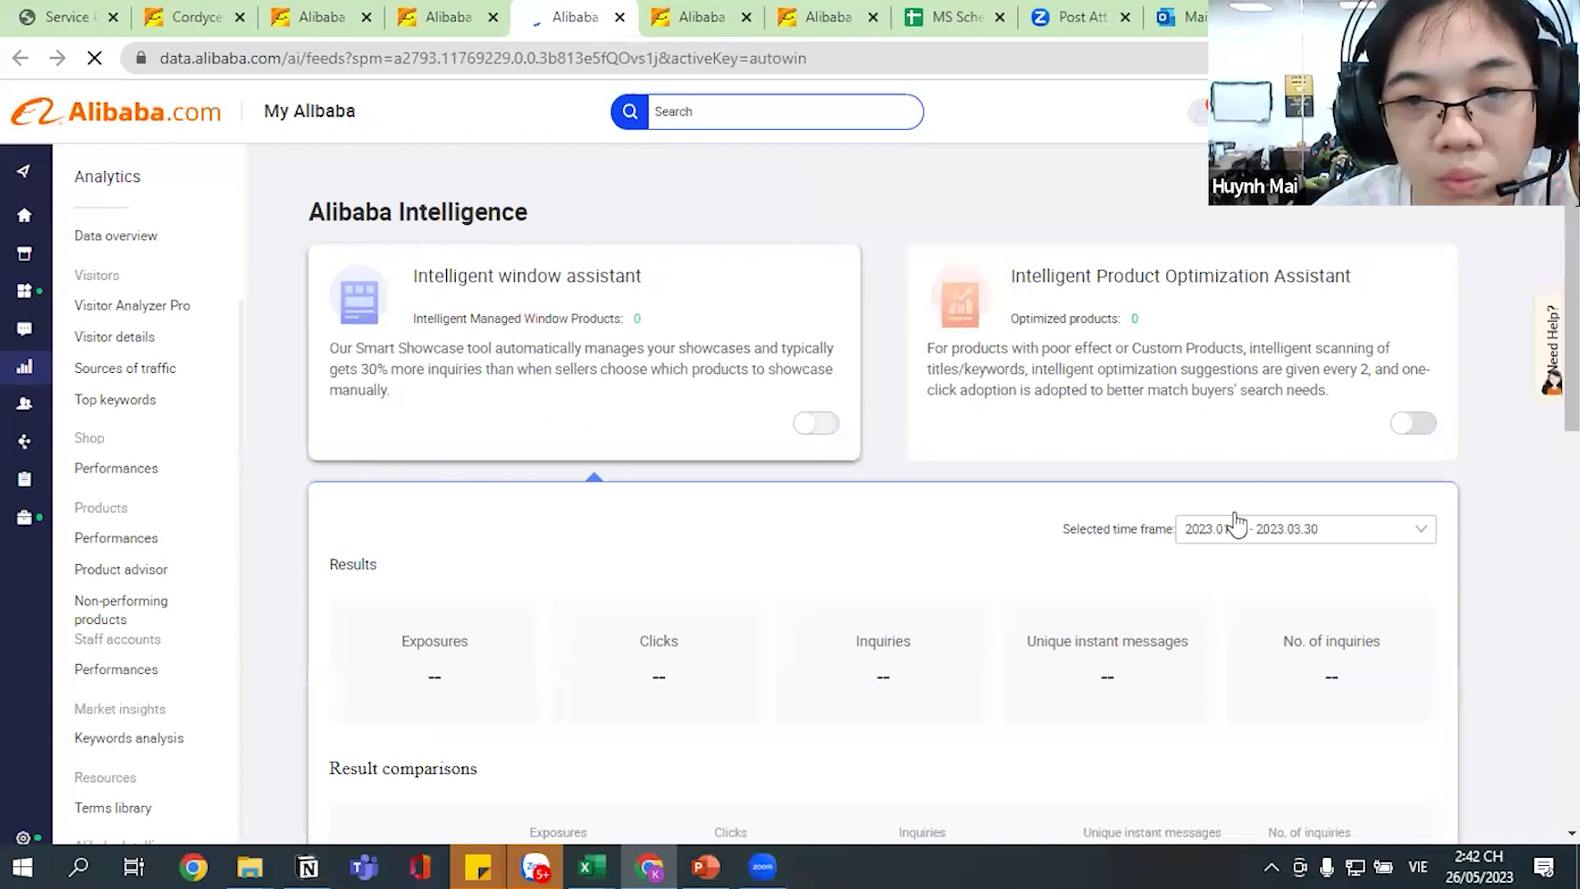
# Have the Intelligent Product Optimization Assistant and the Intelligent window assistant turned on in Alibaba Intelligence.
pyautogui.click(1426, 426)
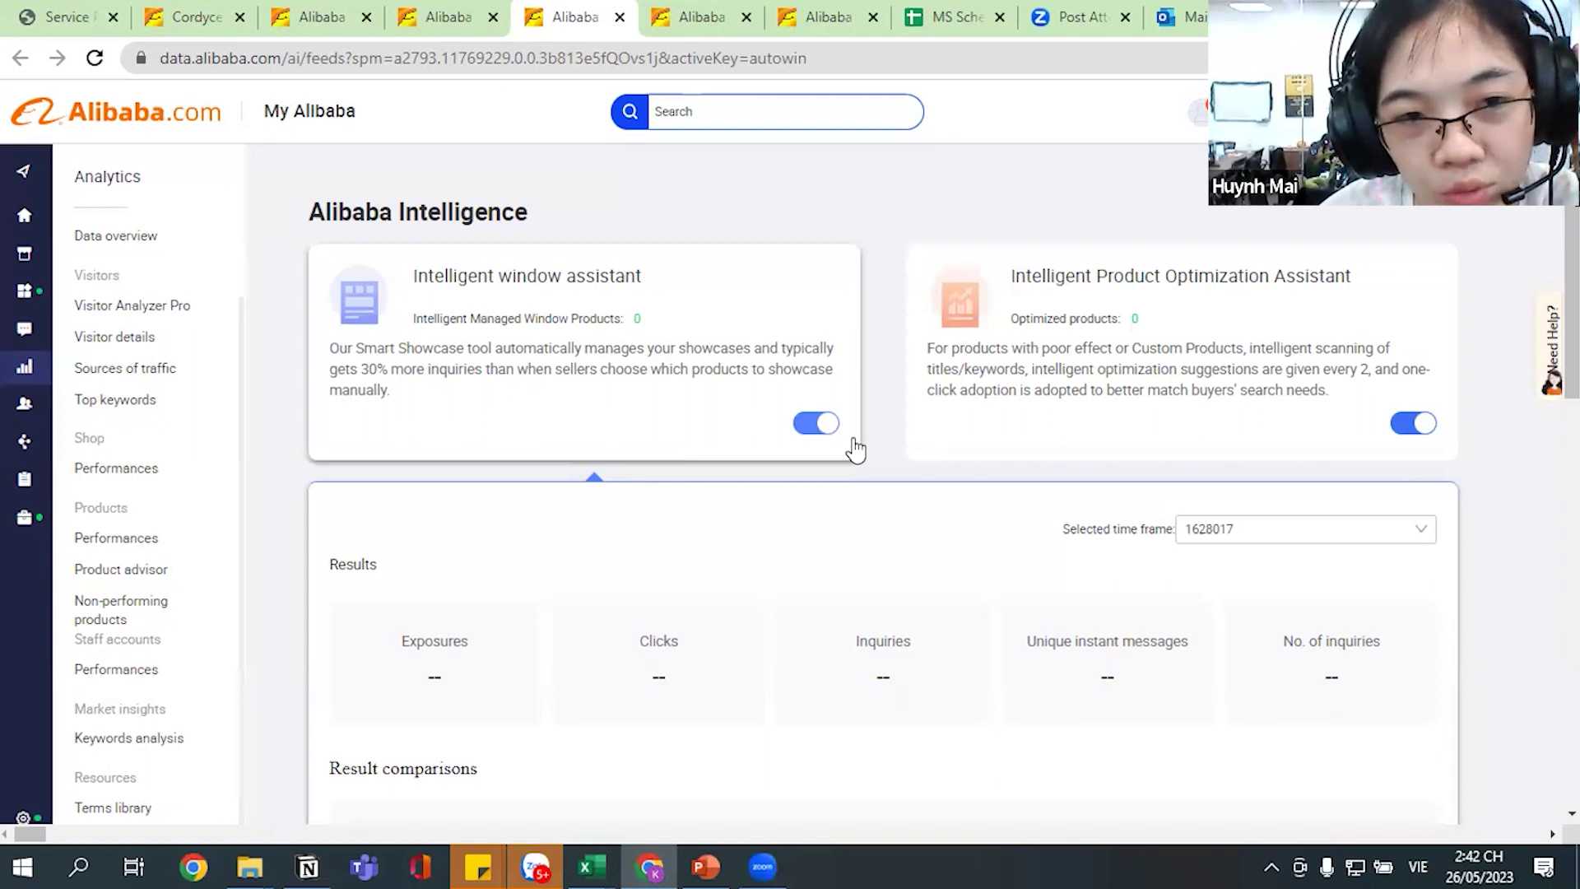
pyautogui.click(811, 423)
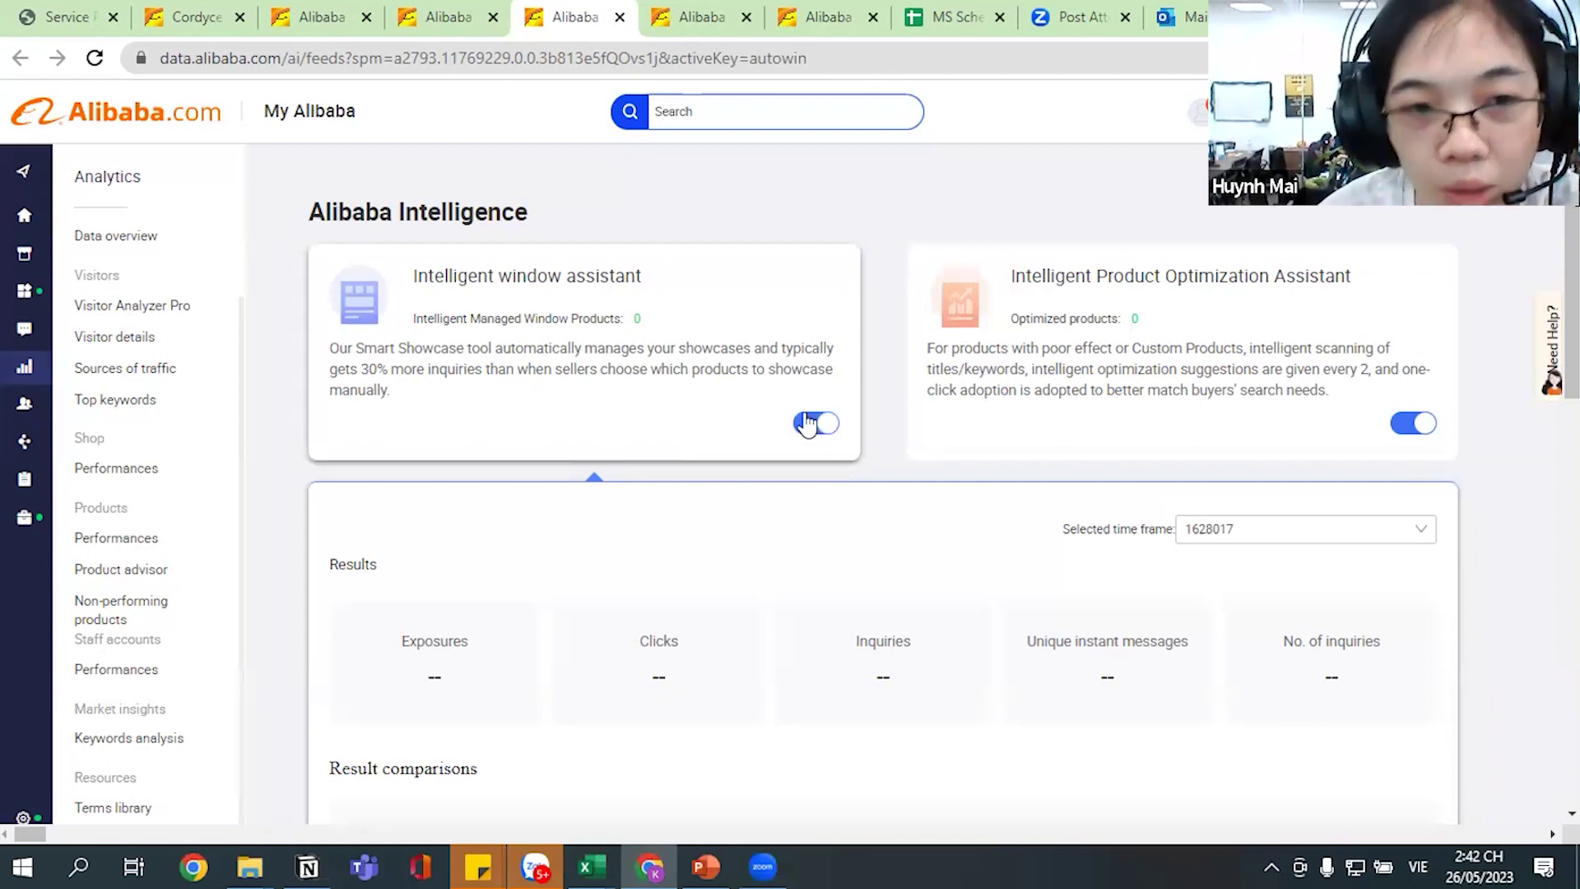
pyautogui.moveTo(50, 444)
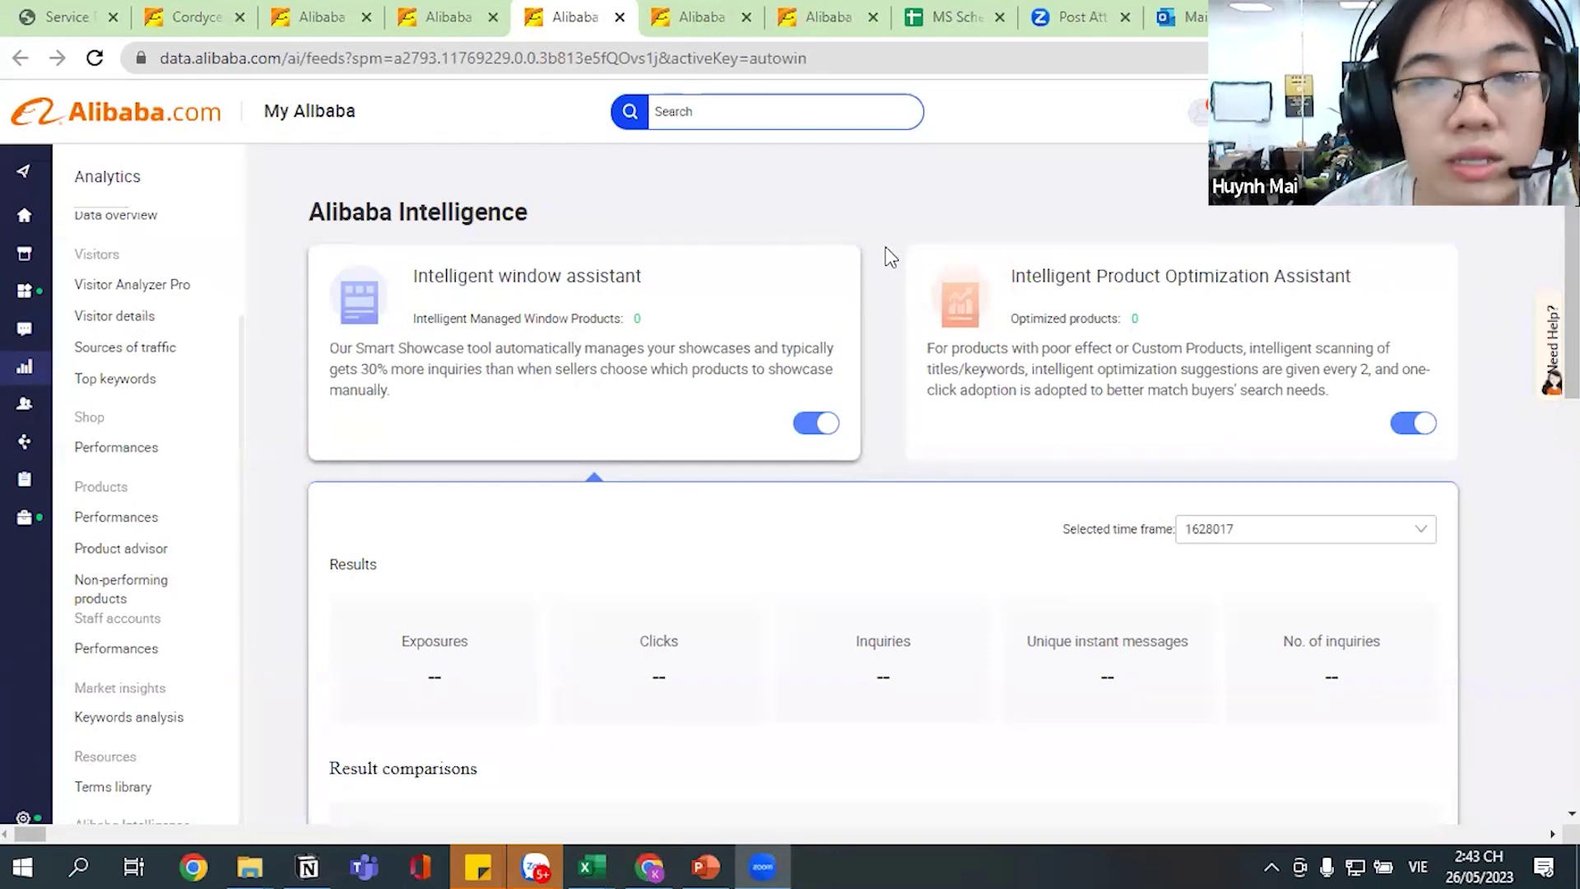
# Look through the open Alibaba pages, return to the earlier product performance page, and open Keywords analysis under Market insights.
pyautogui.click(442, 17)
pyautogui.click(322, 16)
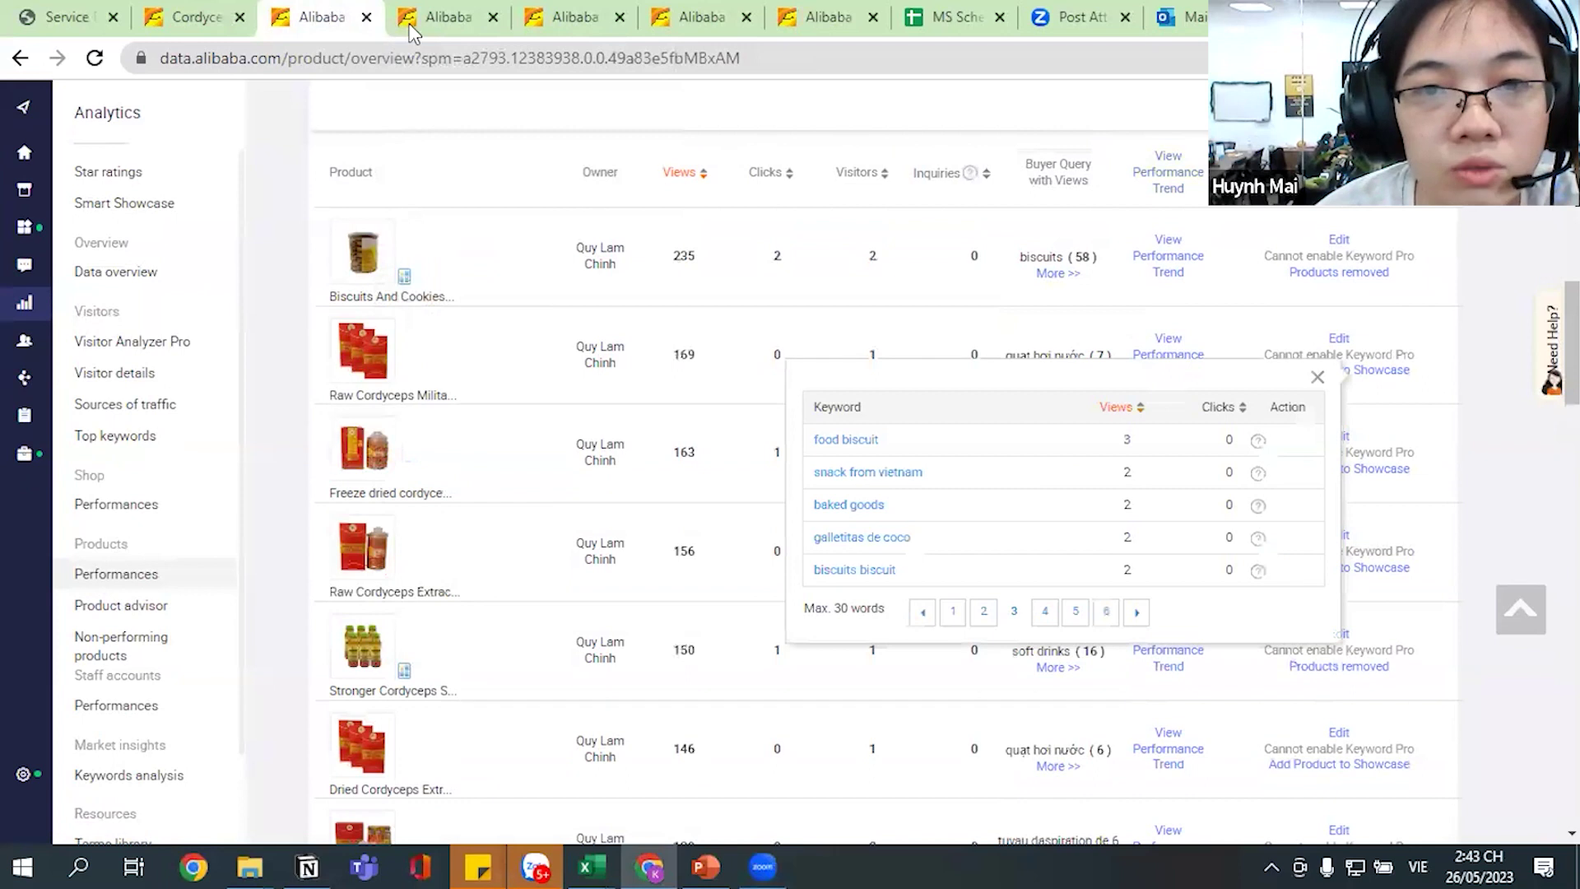
pyautogui.click(560, 19)
pyautogui.click(660, 16)
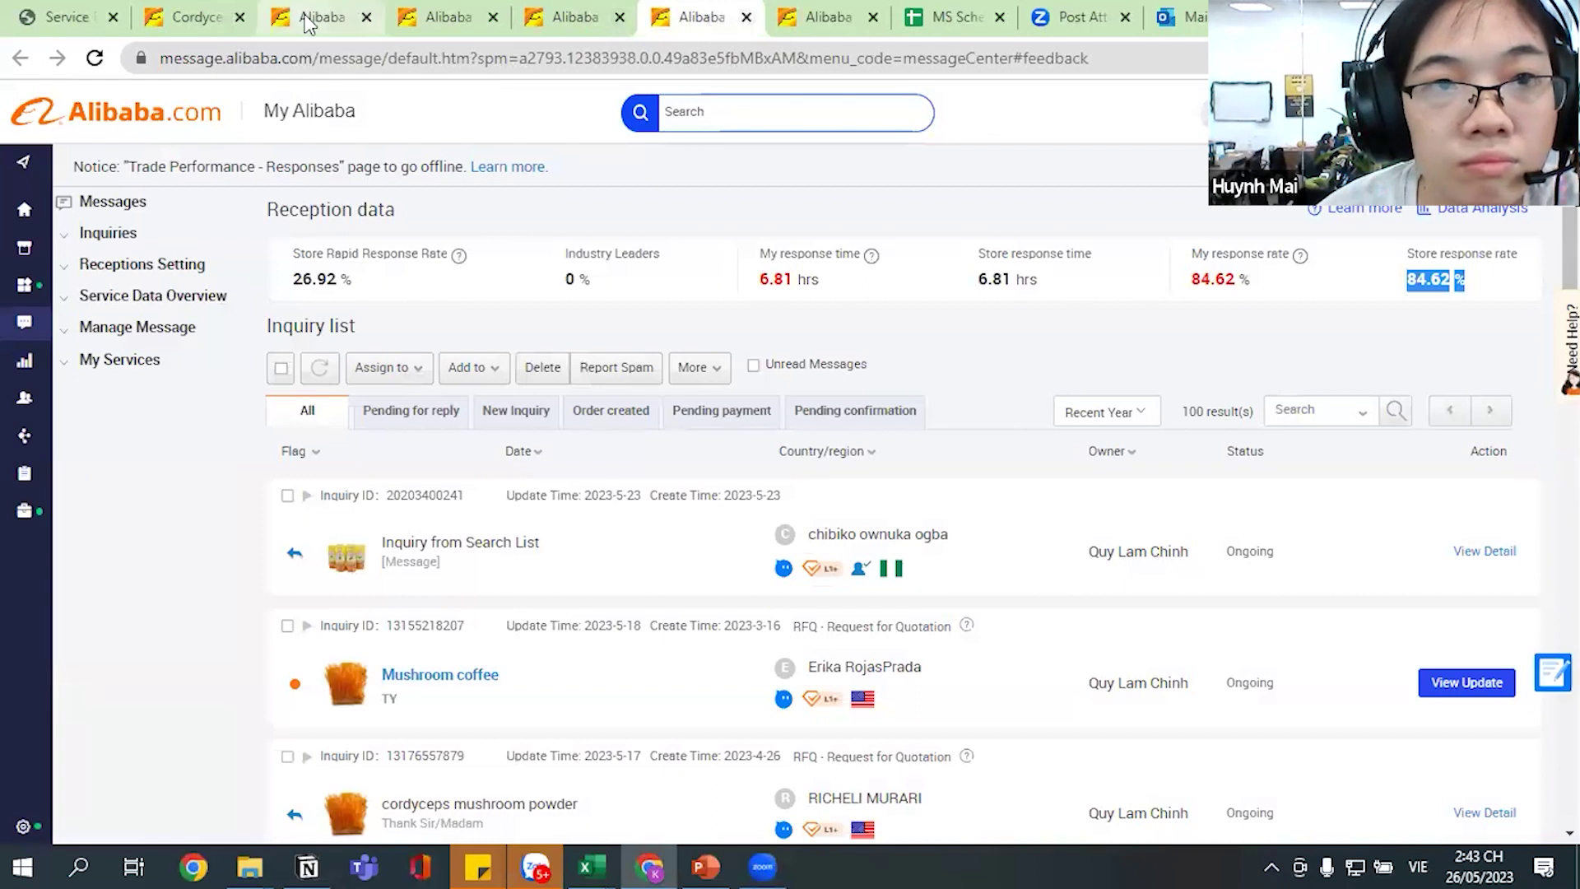
pyautogui.click(308, 20)
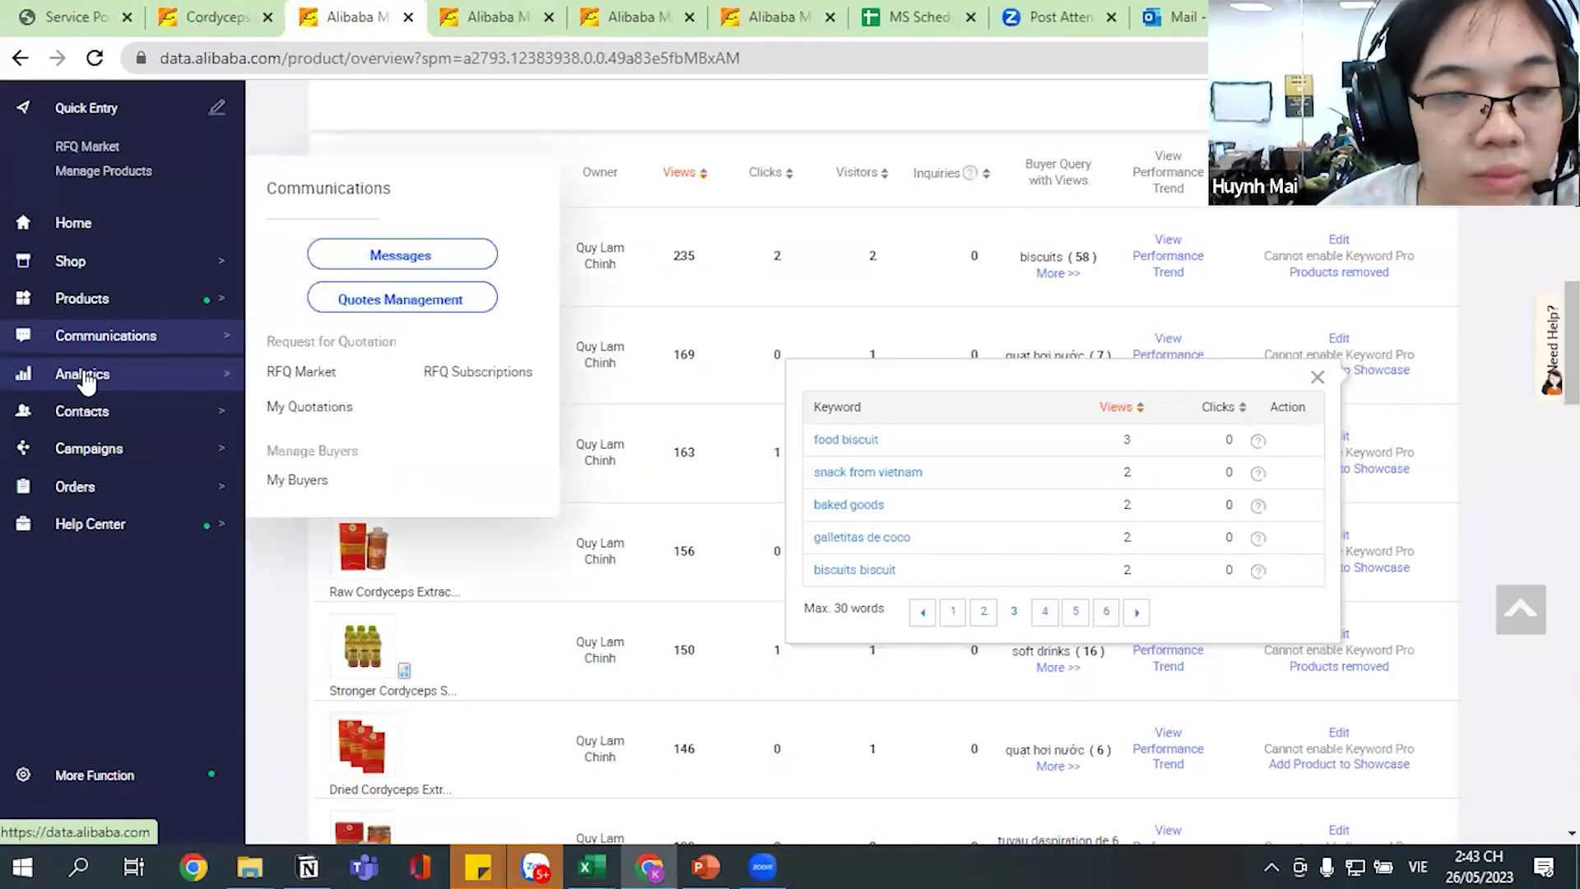
pyautogui.moveTo(87, 380)
pyautogui.scroll(-2, 354, 584)
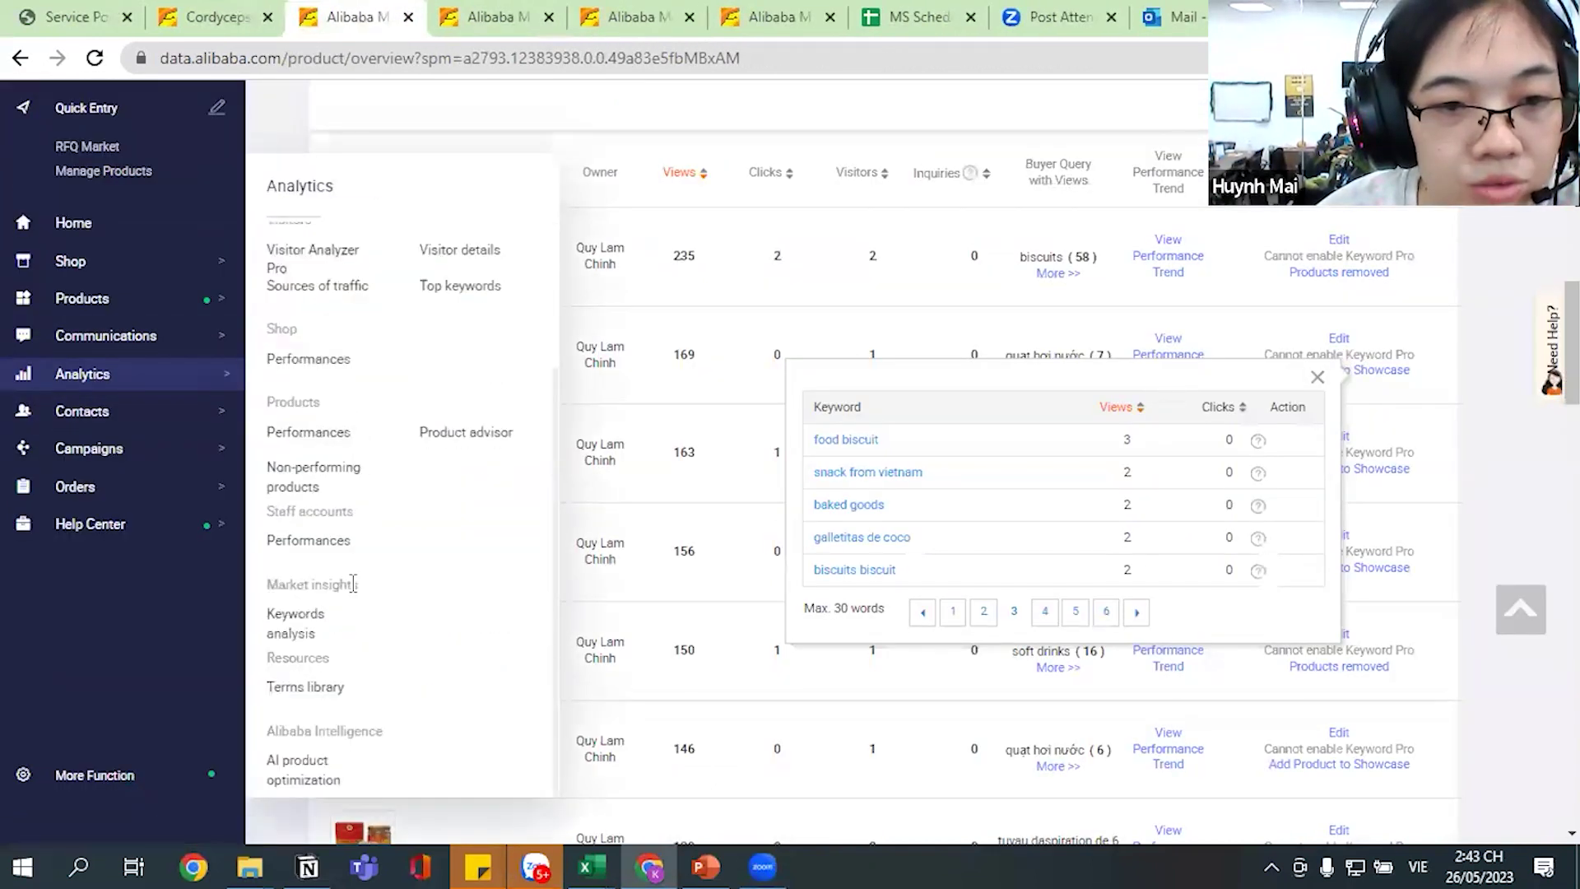
pyautogui.click(296, 628)
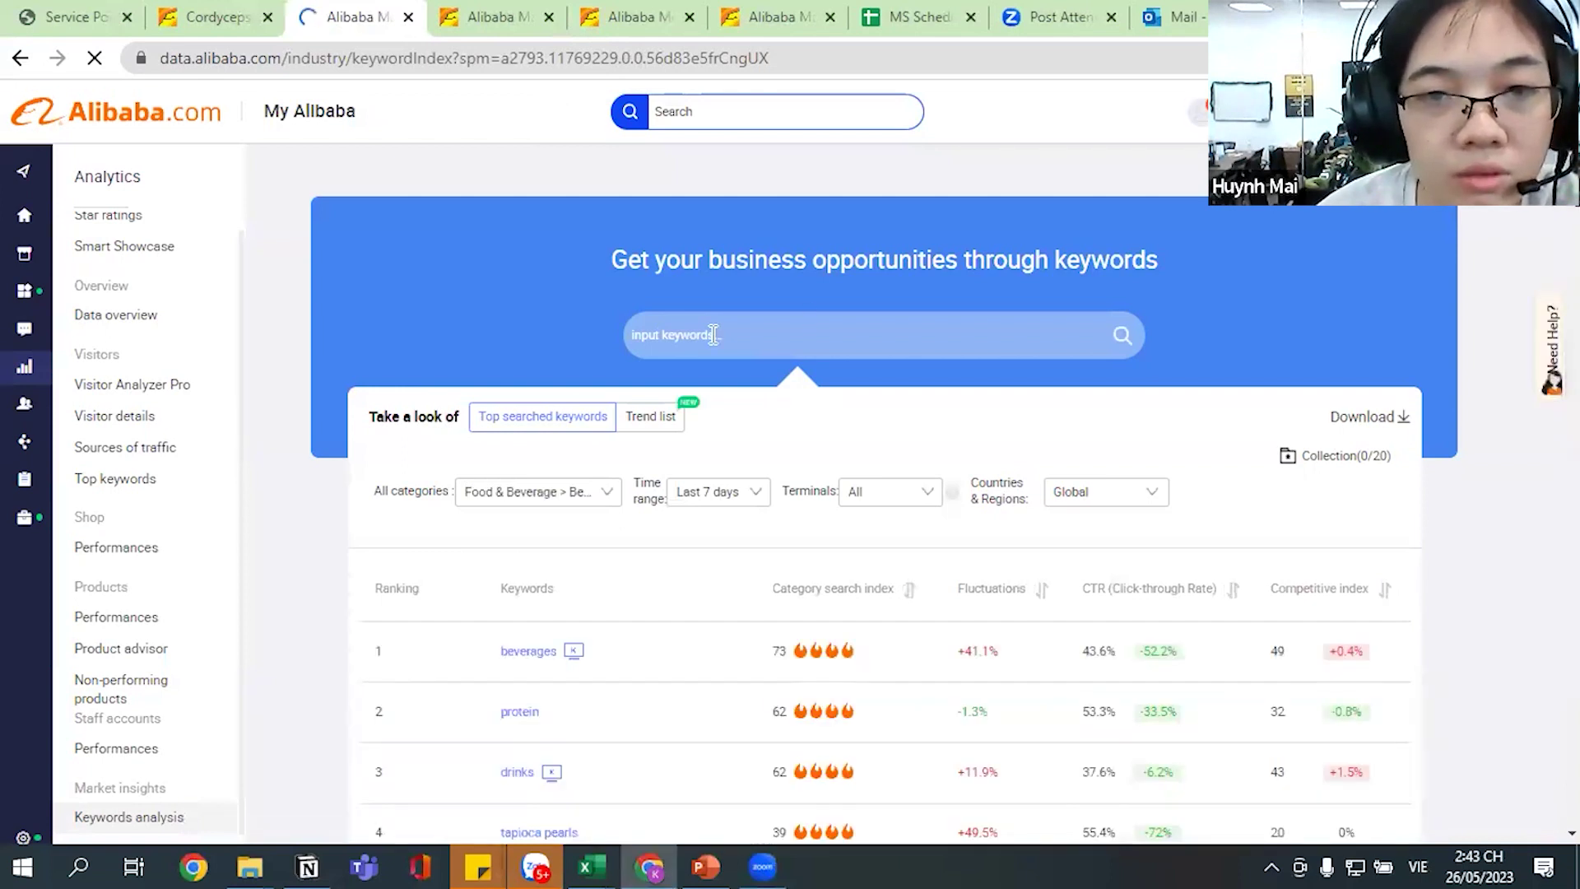
# Search the keyword analysis for "premade".
pyautogui.click(701, 333)
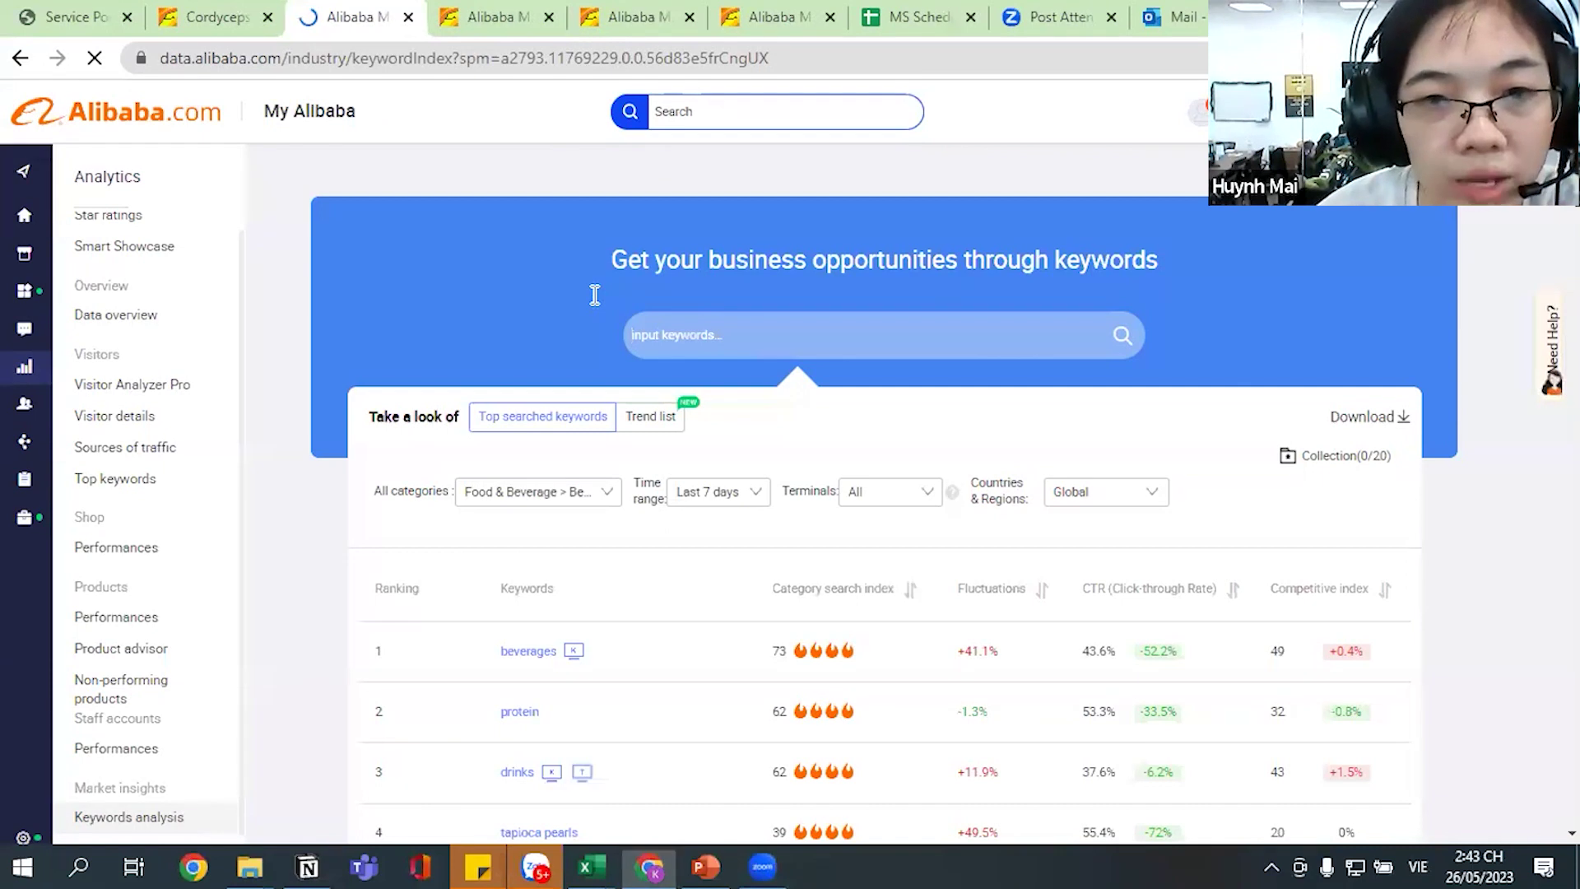
pyautogui.write('q')
pyautogui.press('BackSpace')
pyautogui.write('cash')
pyautogui.press('BackSpace')
pyautogui.press('BackSpace')
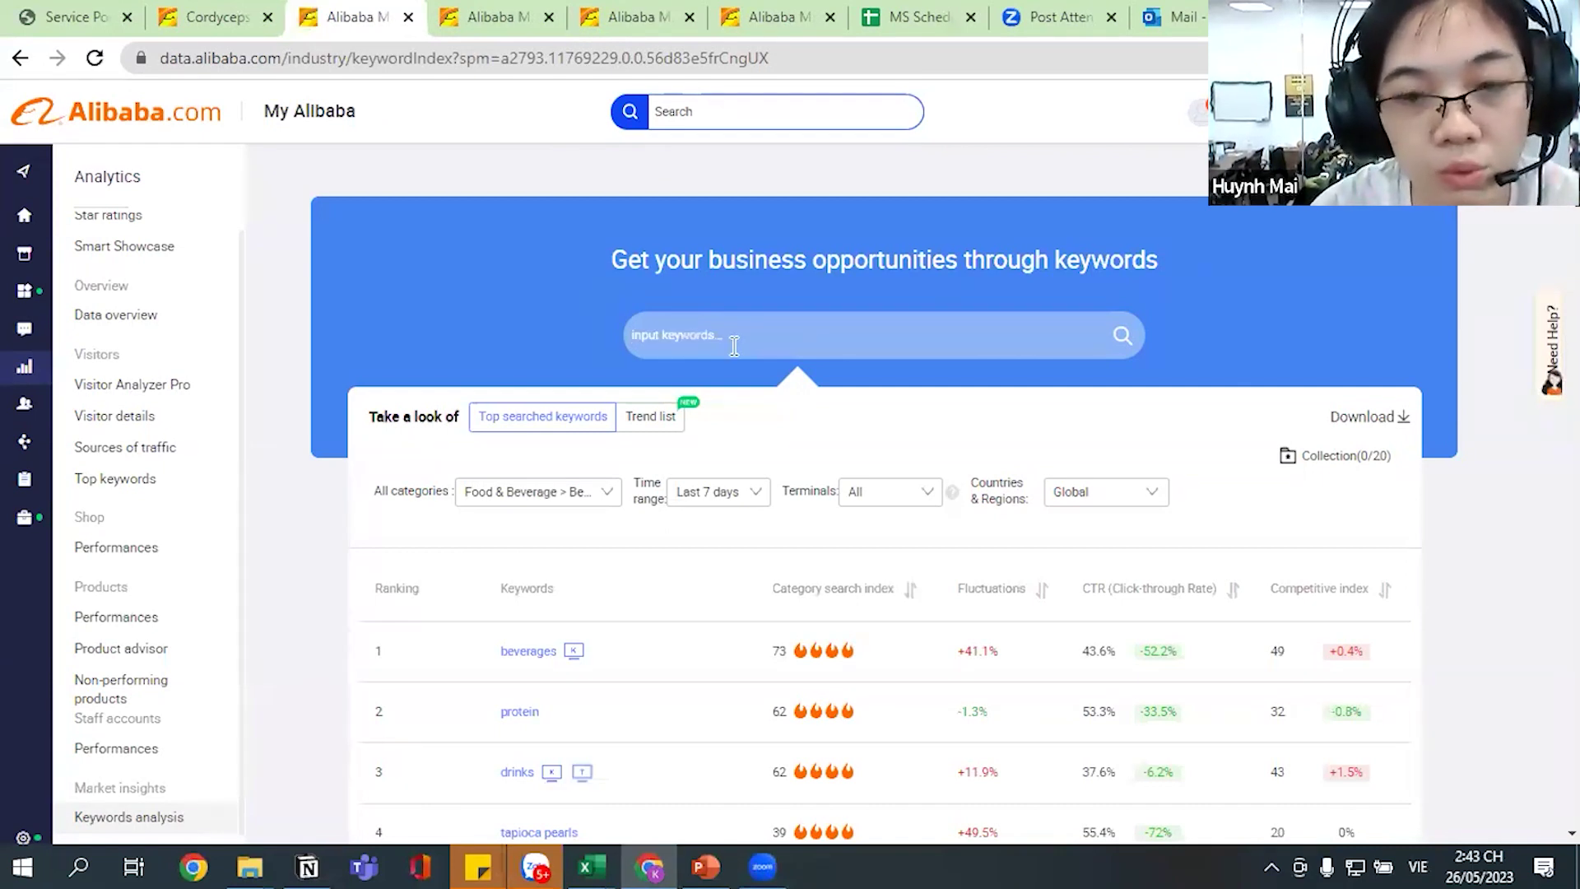
pyautogui.write('t')
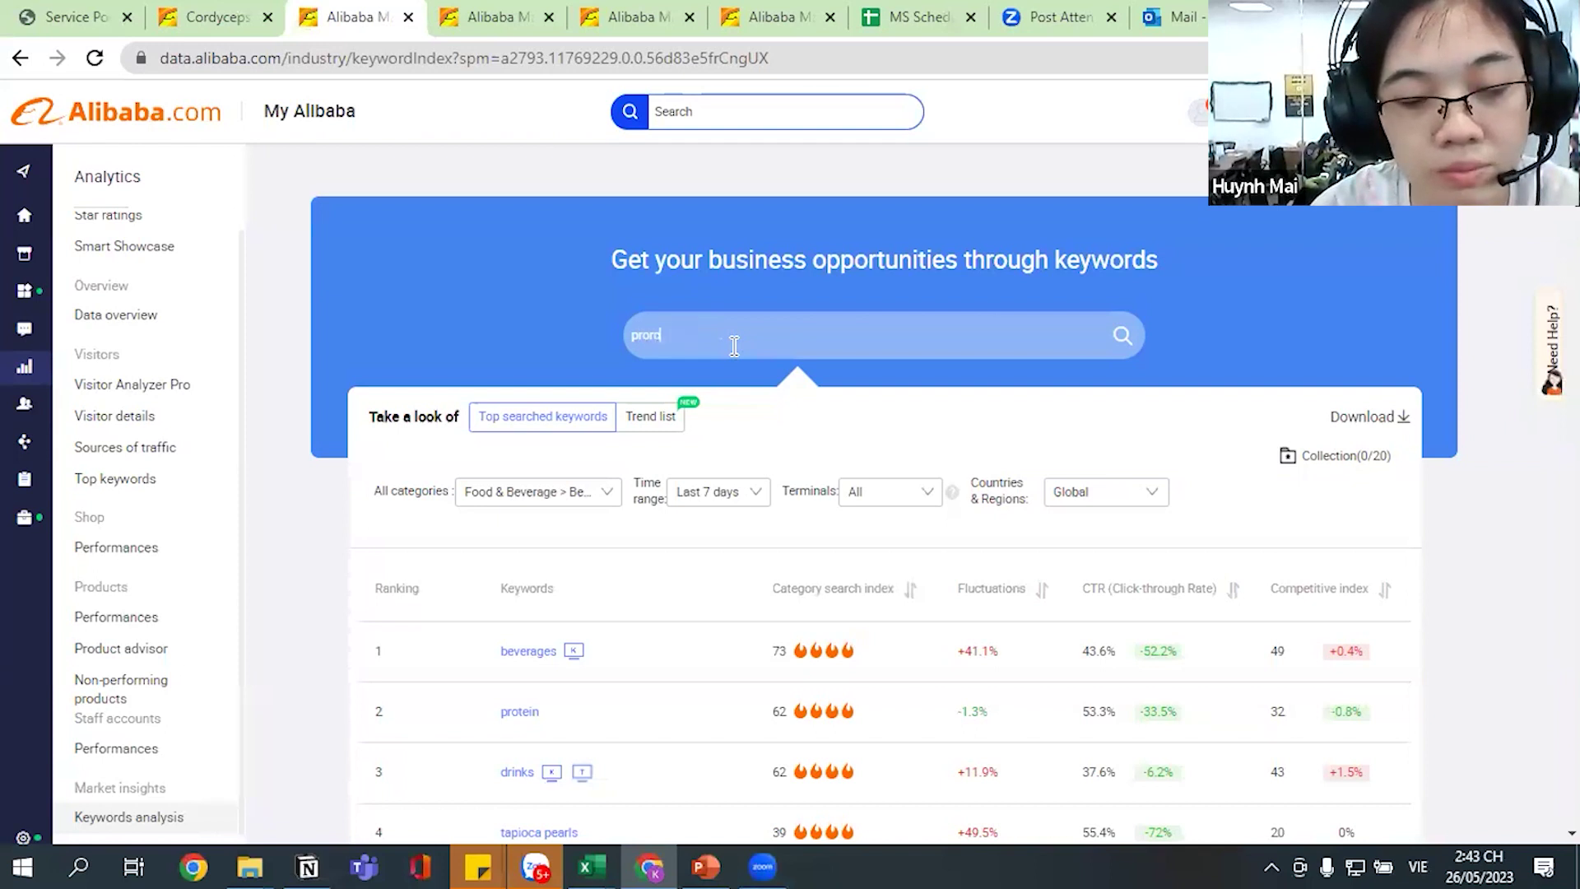
pyautogui.hotkey('ctrl', 'a')
pyautogui.write('premad')
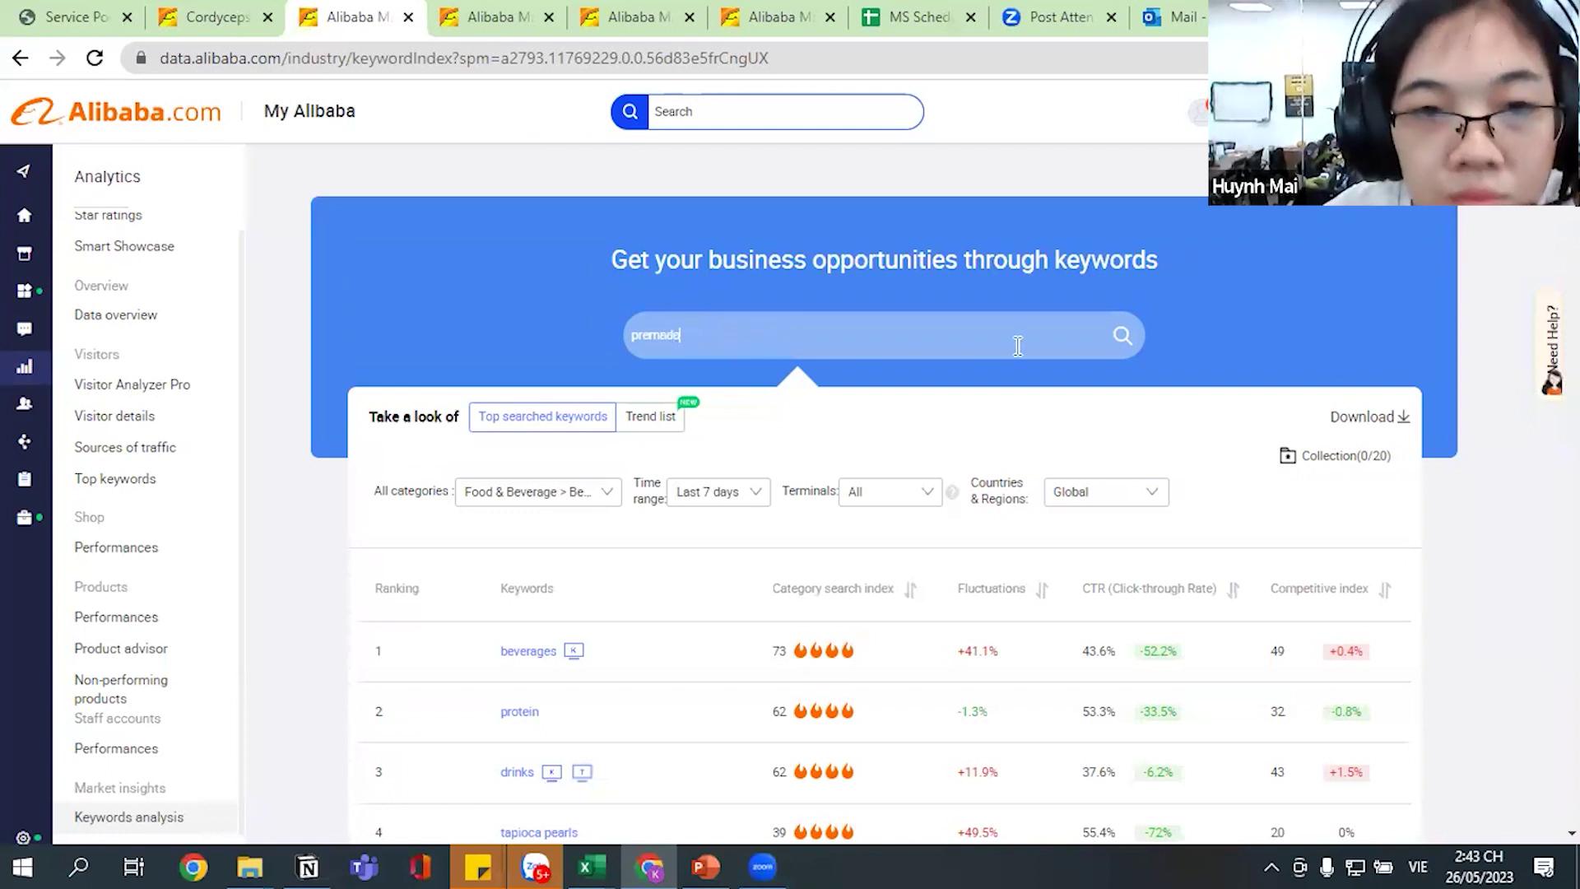
pyautogui.click(1121, 335)
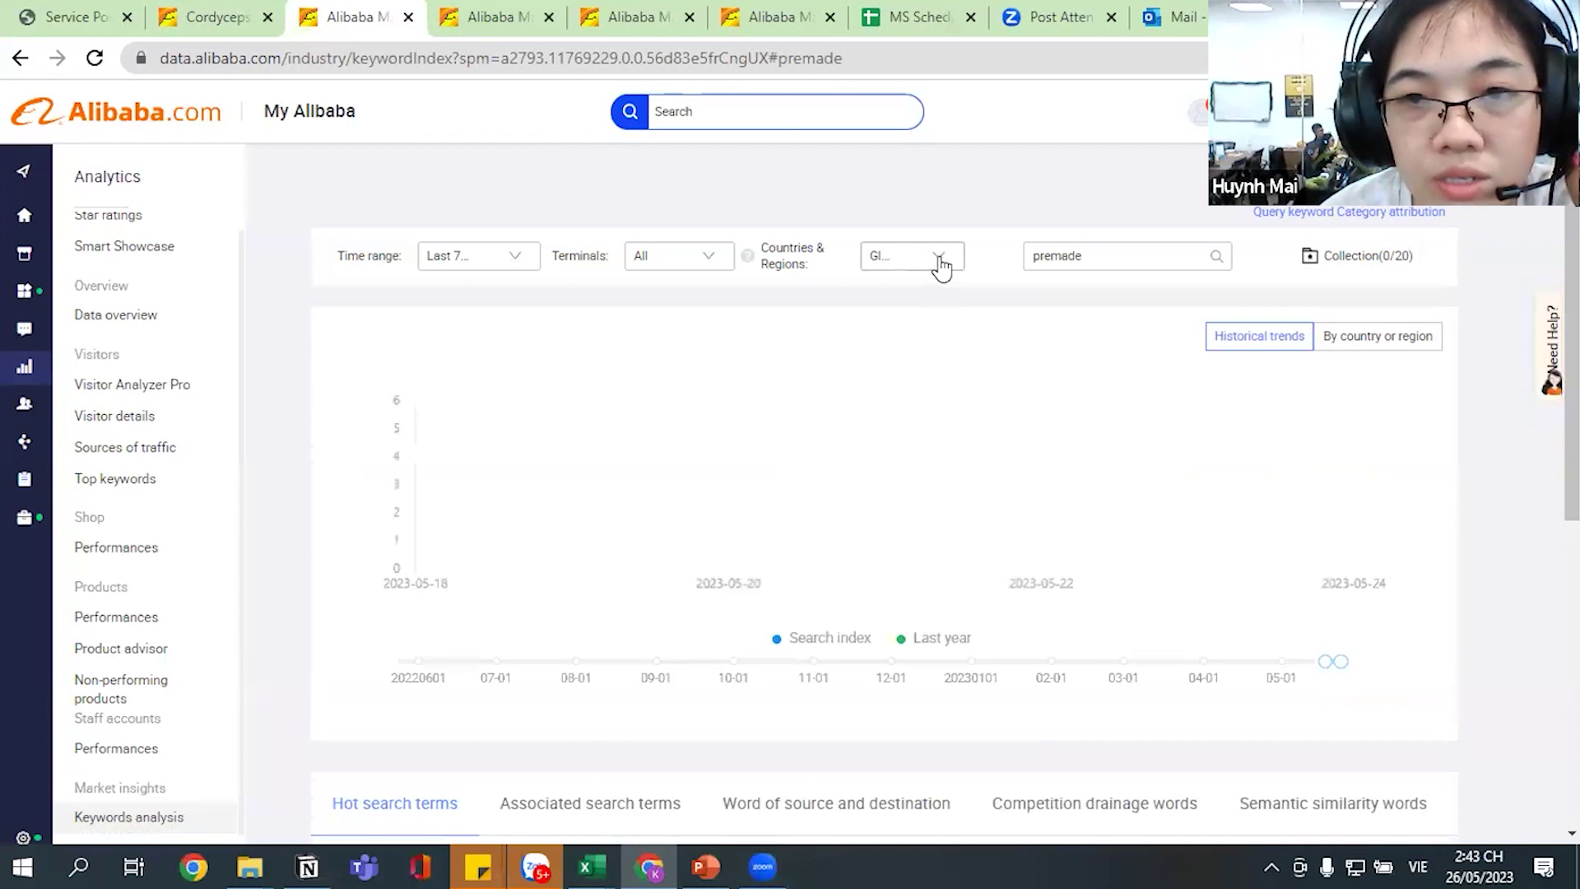
# Filter the "premade" keyword analysis to the country United States of America.
pyautogui.click(943, 264)
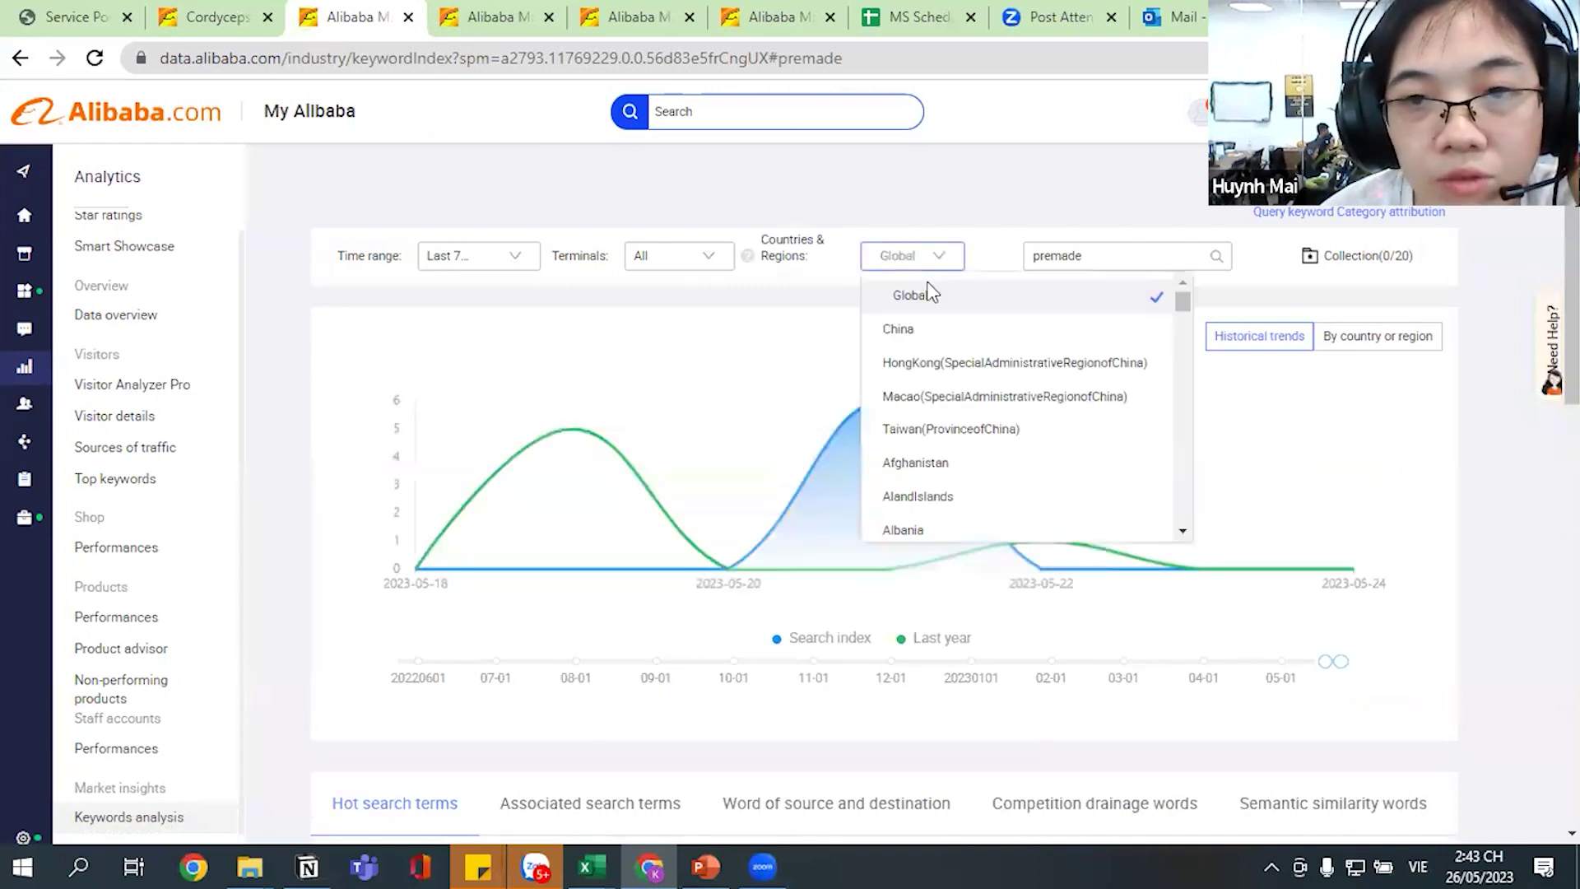
pyautogui.scroll(-3, 973, 407)
pyautogui.scroll(-8, 972, 409)
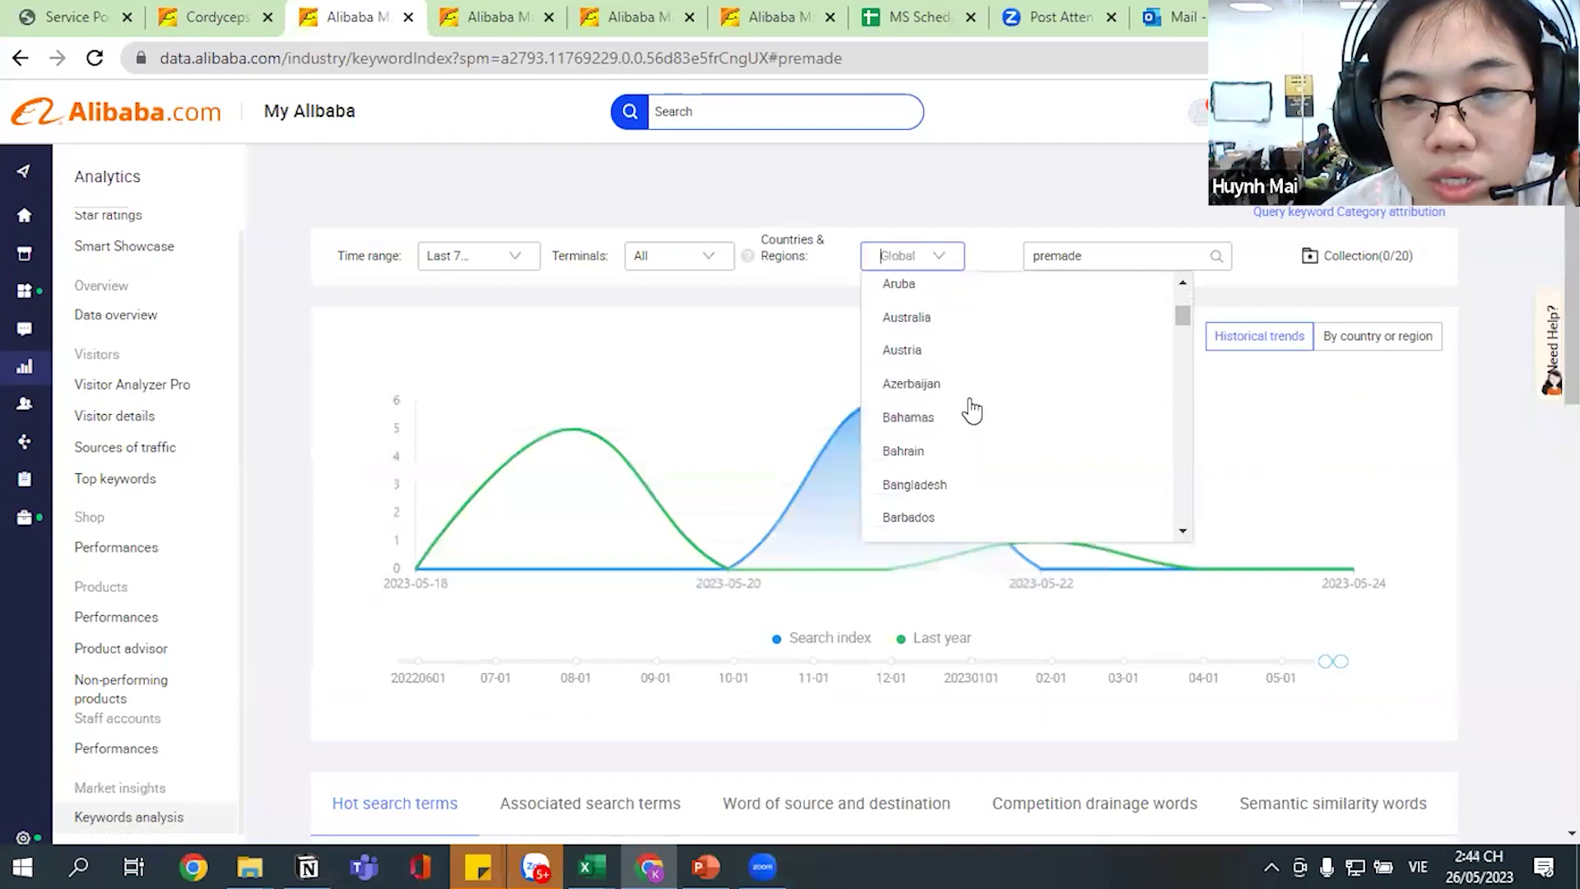
pyautogui.scroll(7, 973, 409)
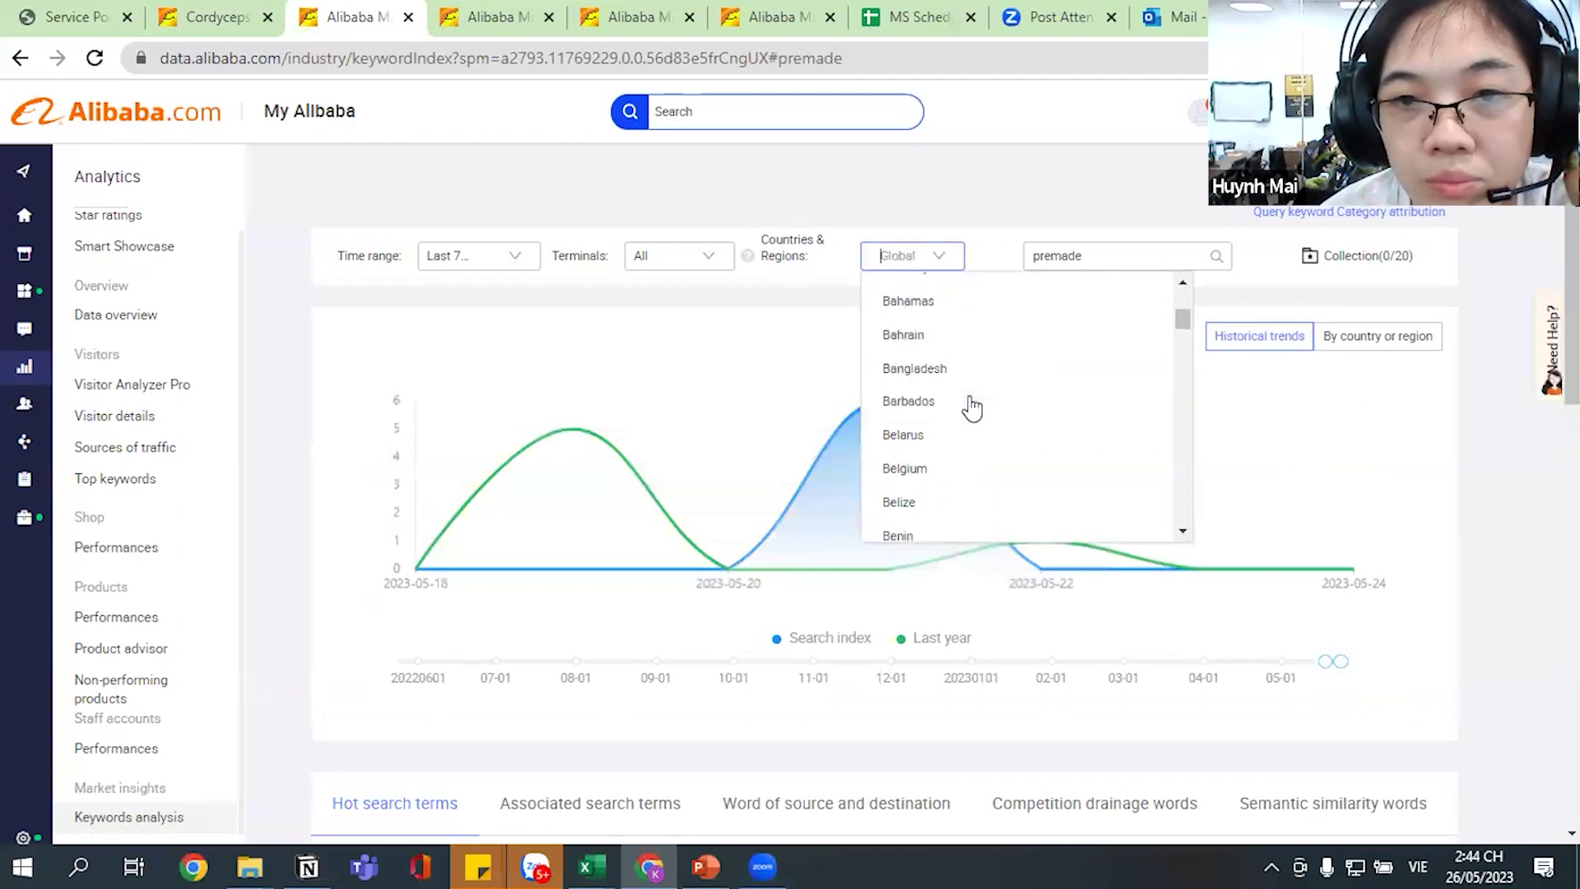
pyautogui.scroll(4, 972, 406)
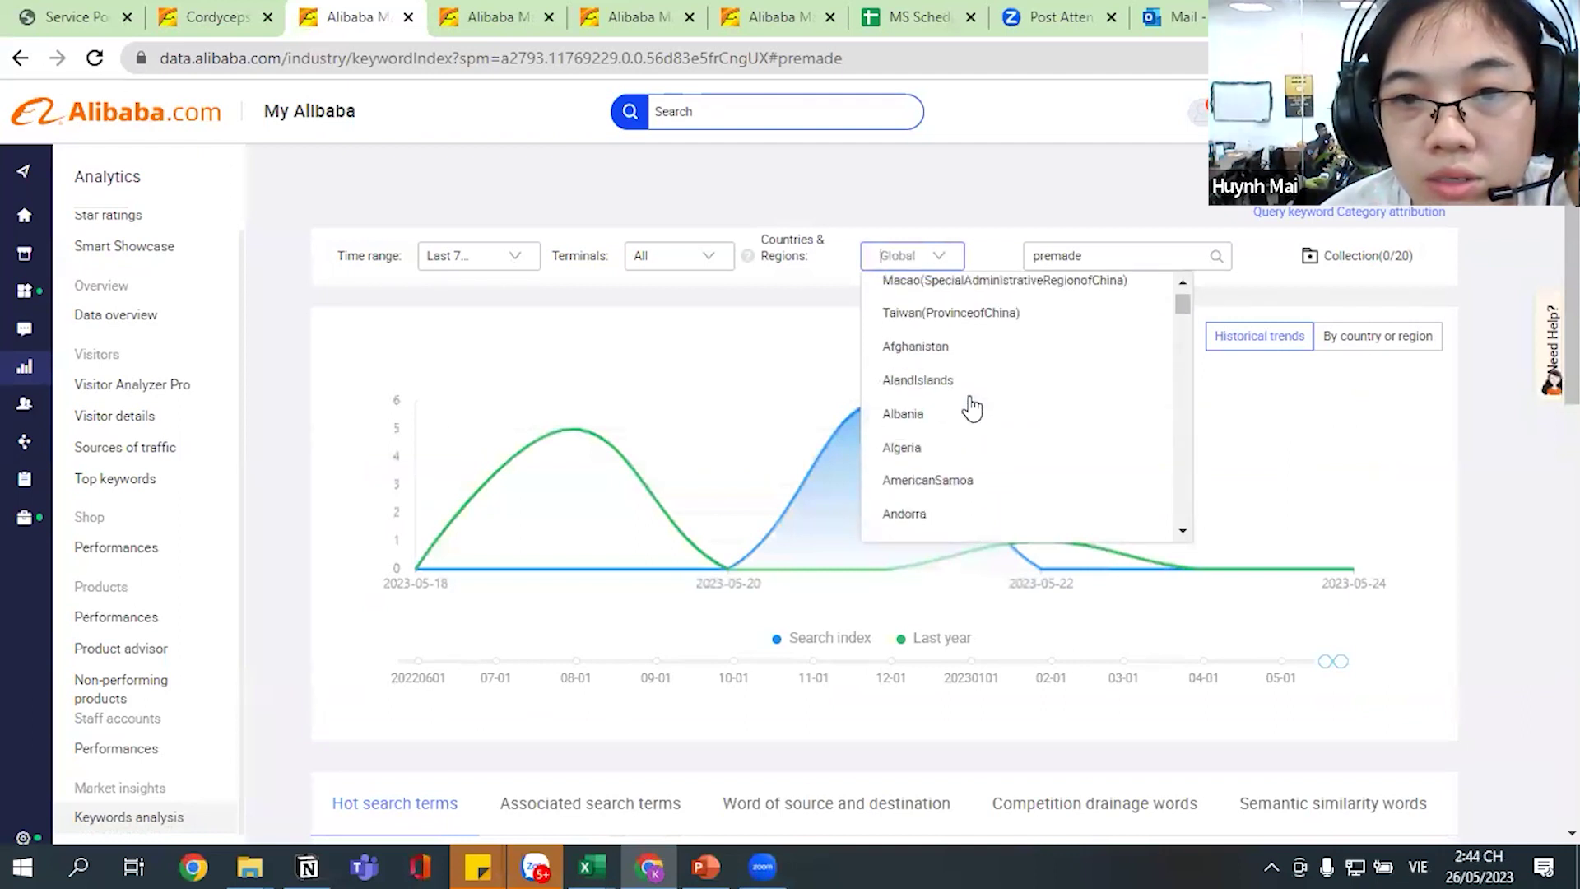
pyautogui.scroll(-1, 977, 407)
pyautogui.scroll(-1, 977, 407)
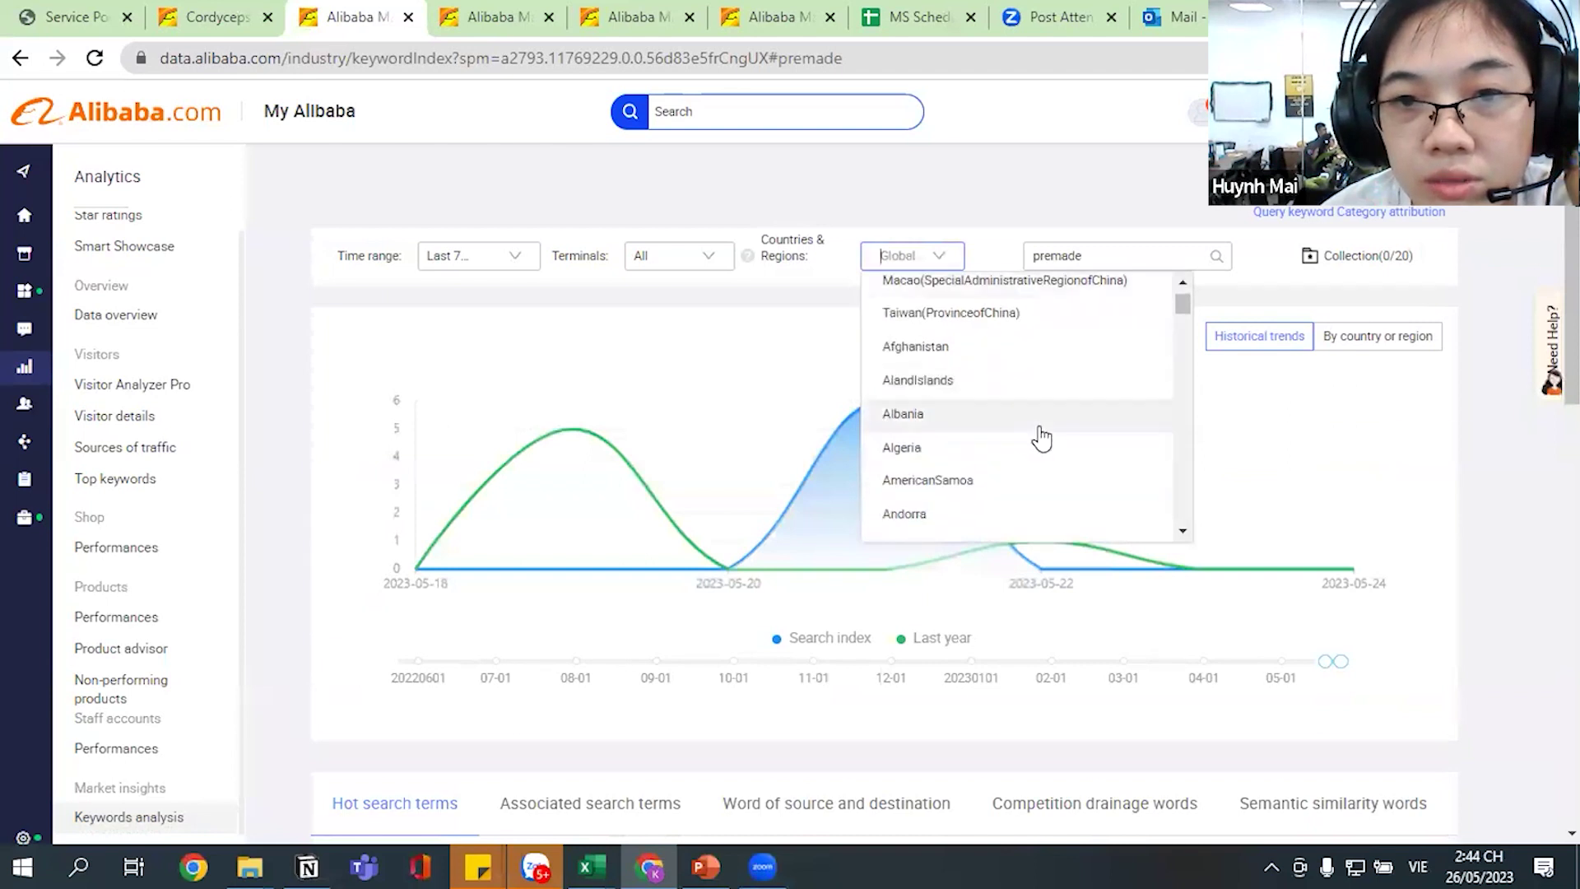
pyautogui.scroll(-5, 1042, 441)
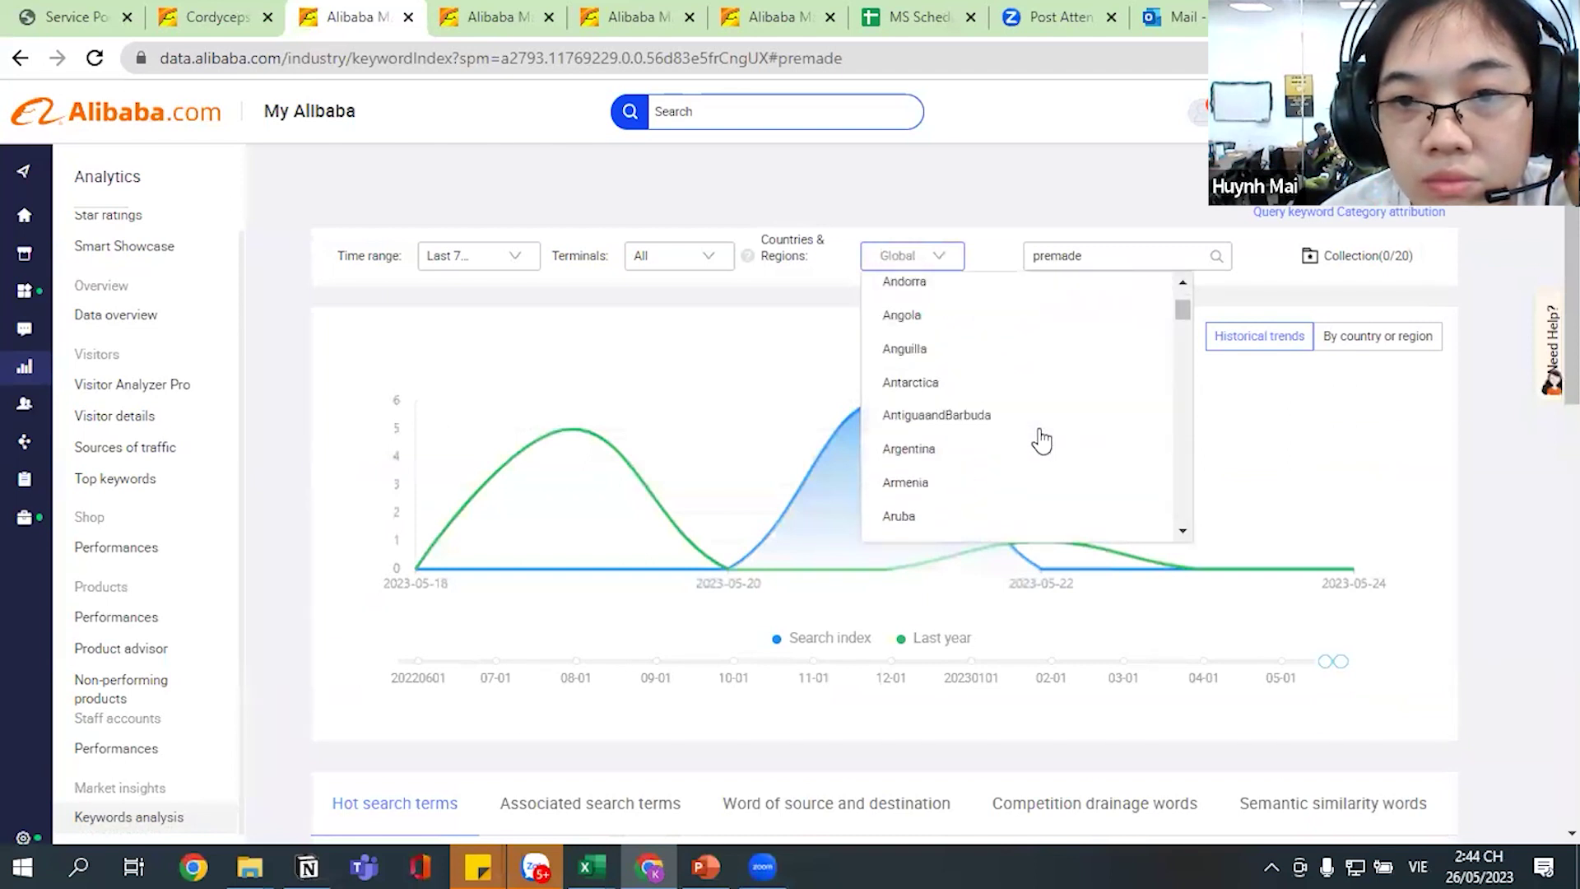
pyautogui.scroll(-8, 1042, 441)
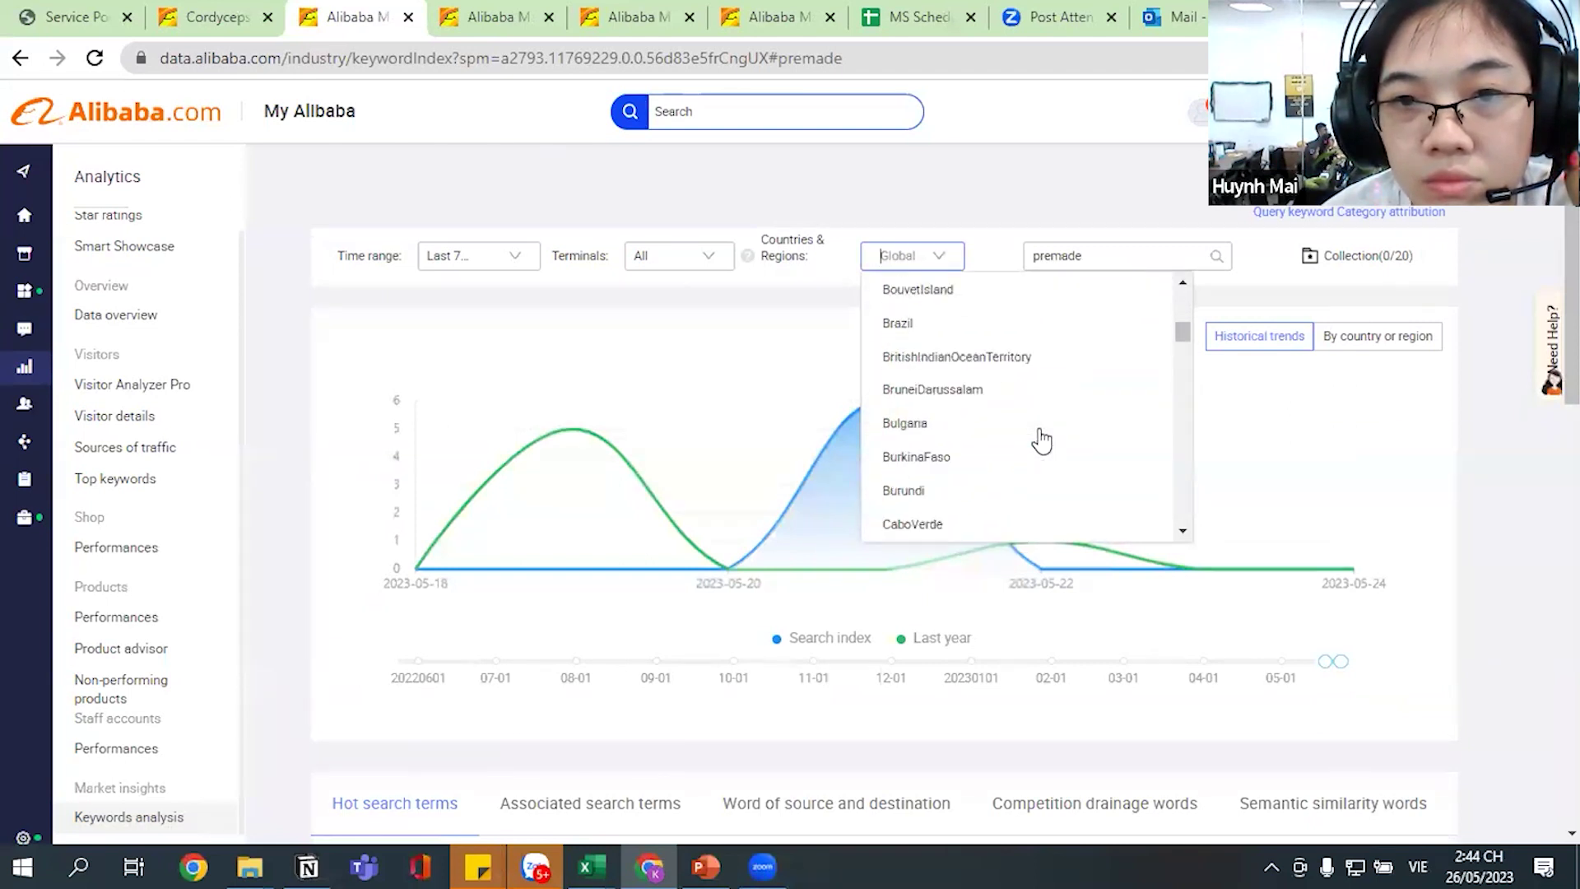
pyautogui.scroll(-8, 1042, 441)
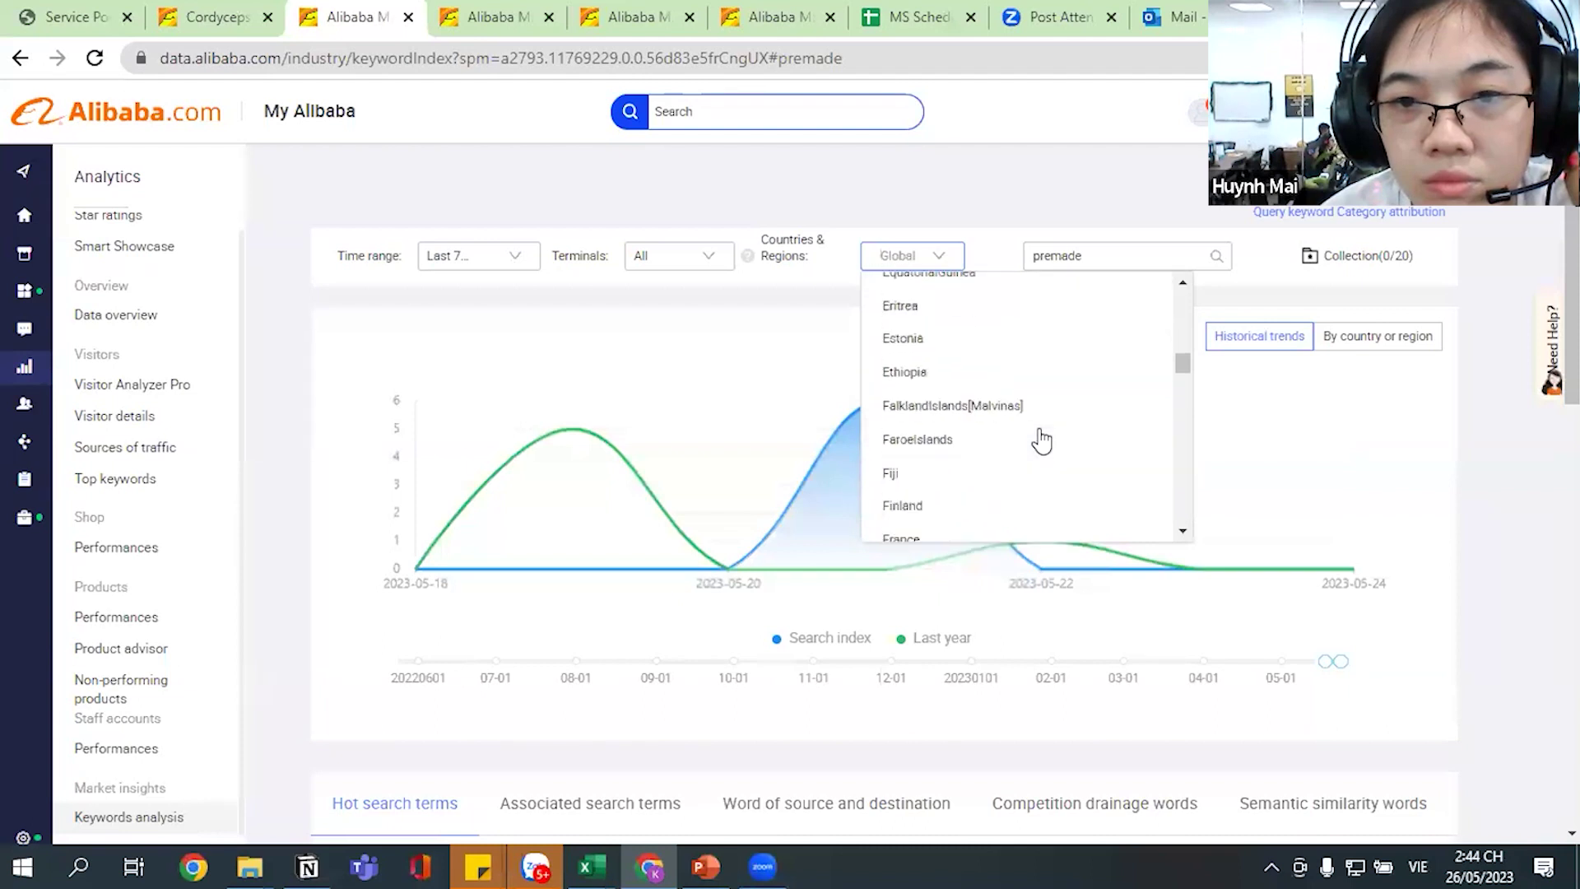
pyautogui.scroll(3, 1042, 441)
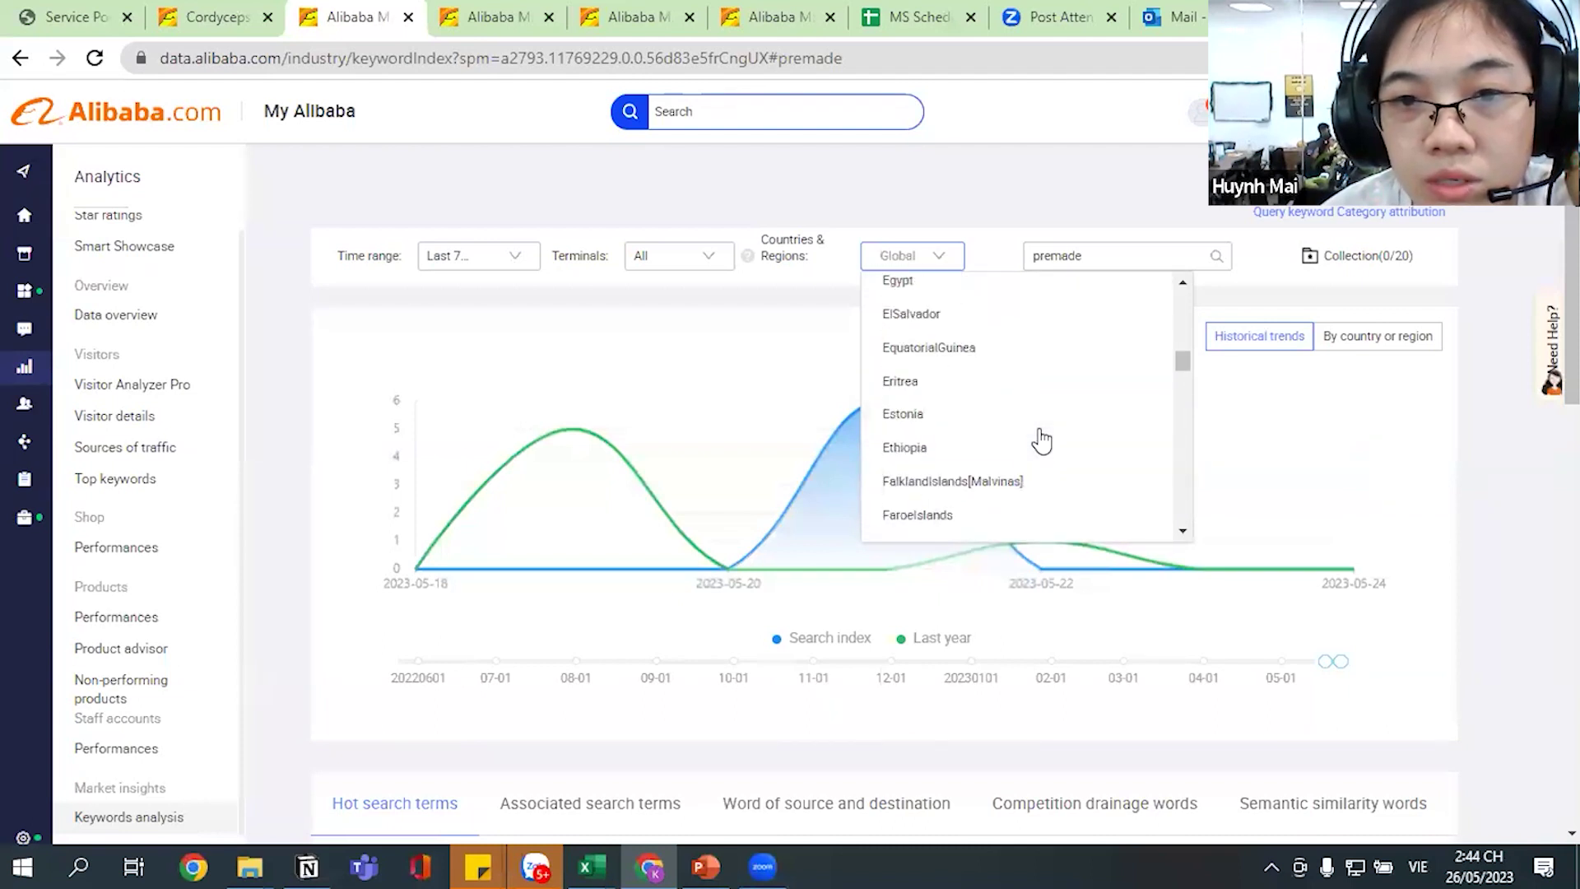
pyautogui.scroll(-10, 1041, 441)
pyautogui.scroll(-4, 1041, 441)
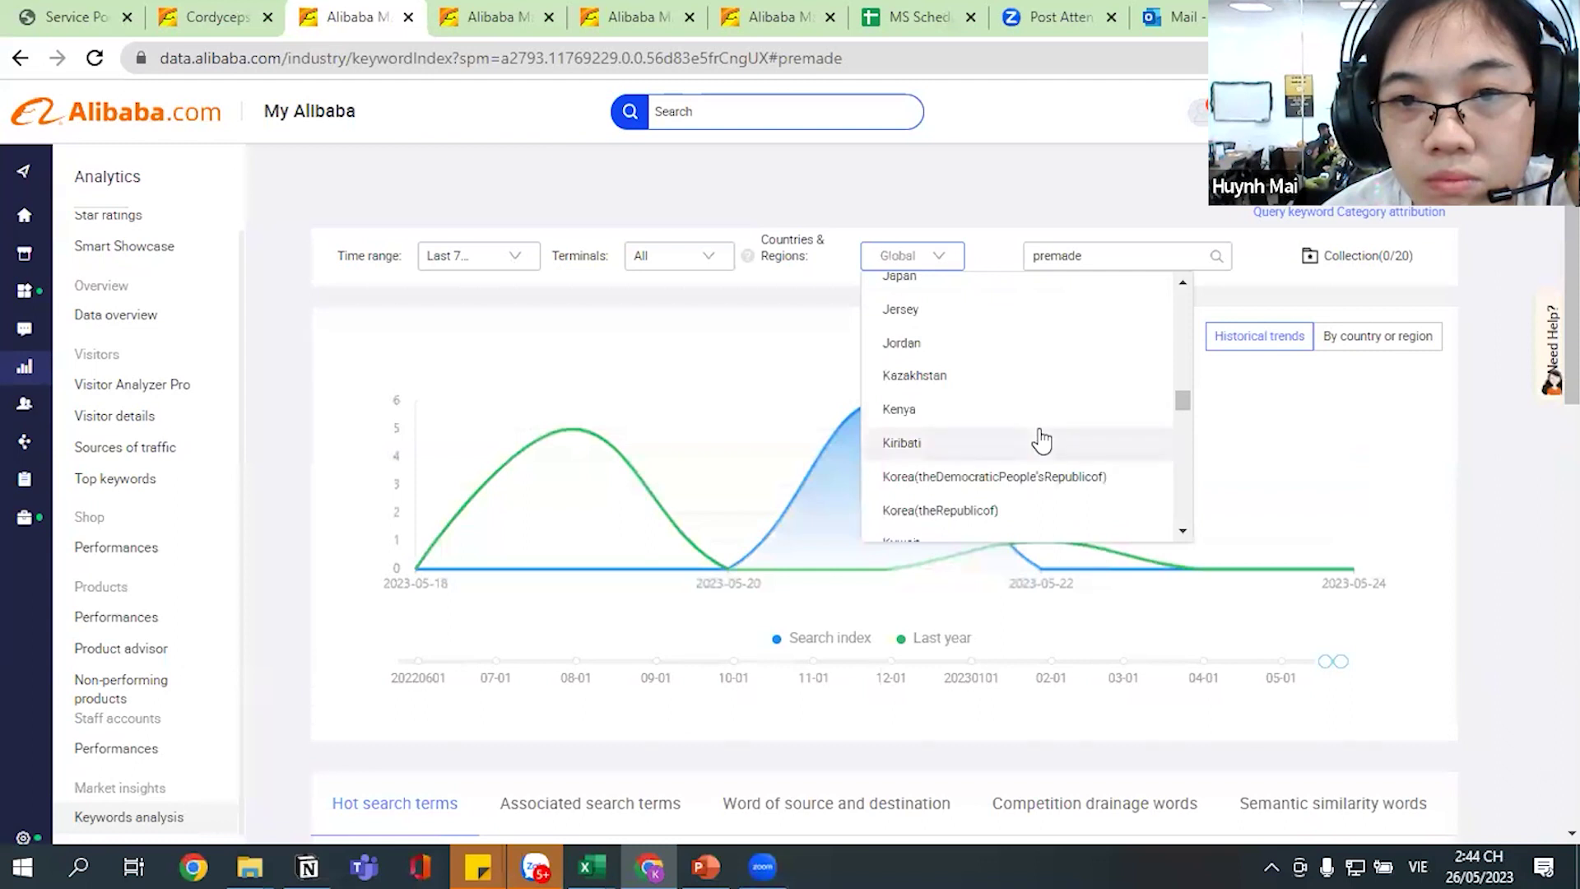
pyautogui.scroll(-7, 1042, 441)
pyautogui.scroll(-6, 1042, 441)
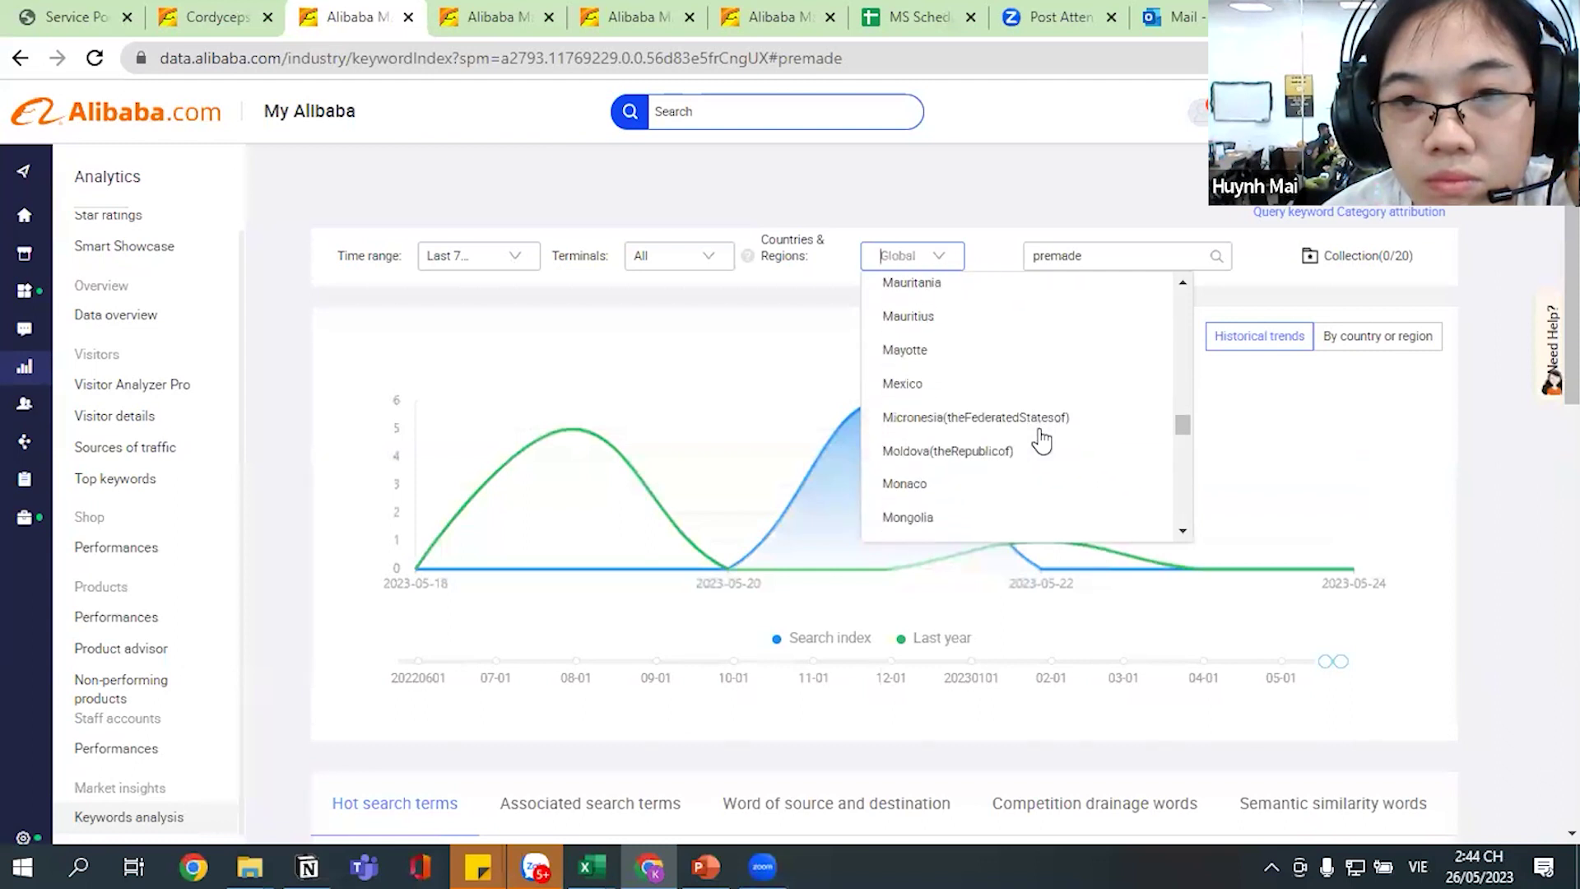
pyautogui.scroll(-3, 1041, 441)
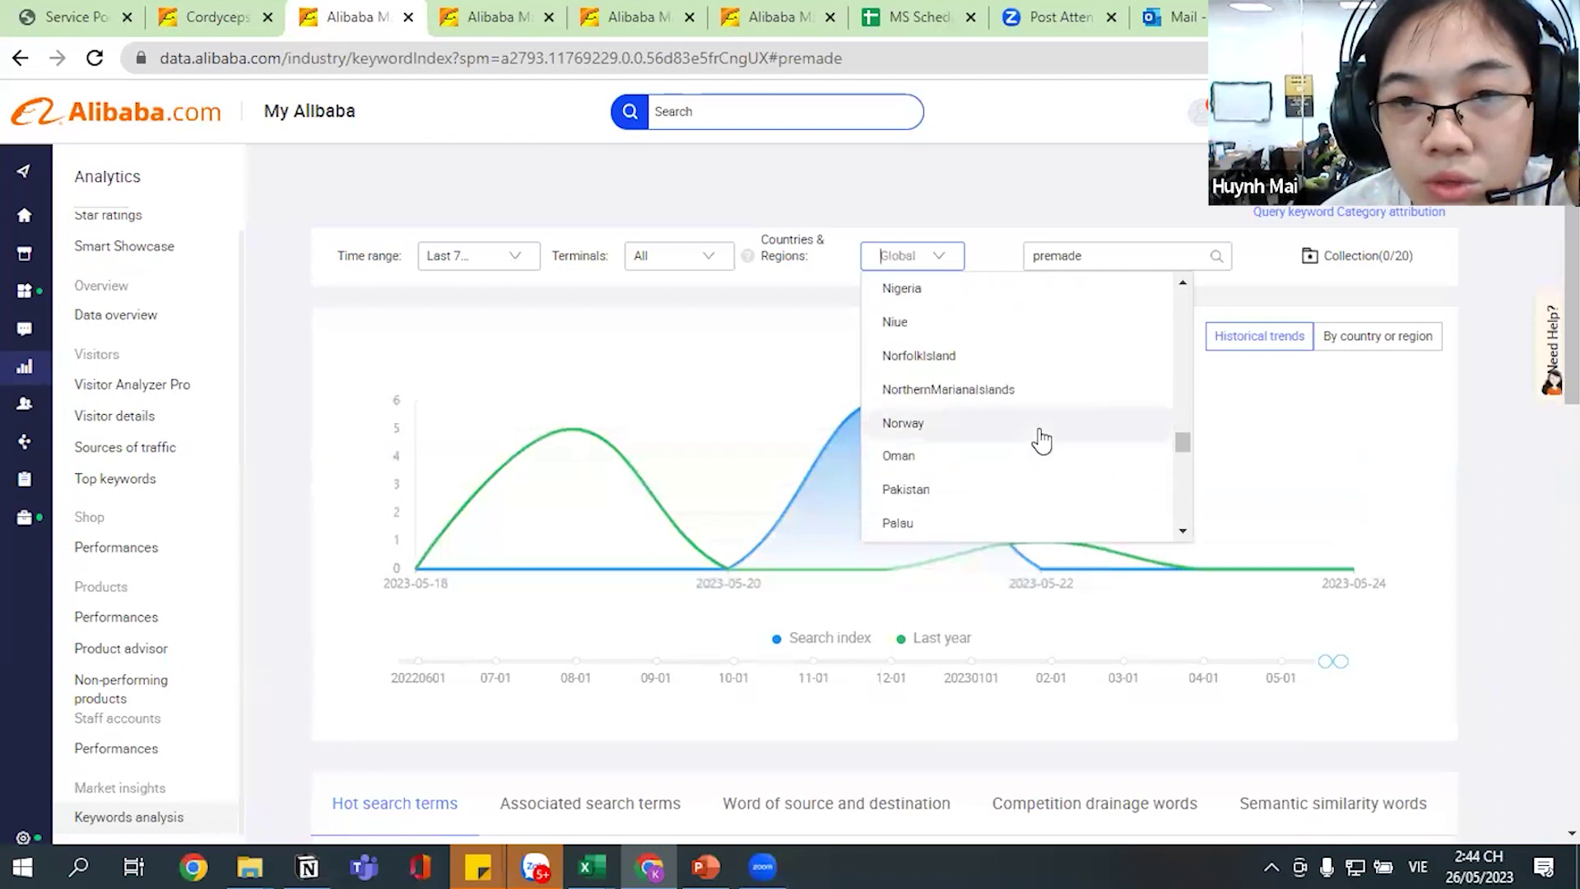
pyautogui.scroll(-3, 1042, 441)
pyautogui.scroll(-6, 1042, 441)
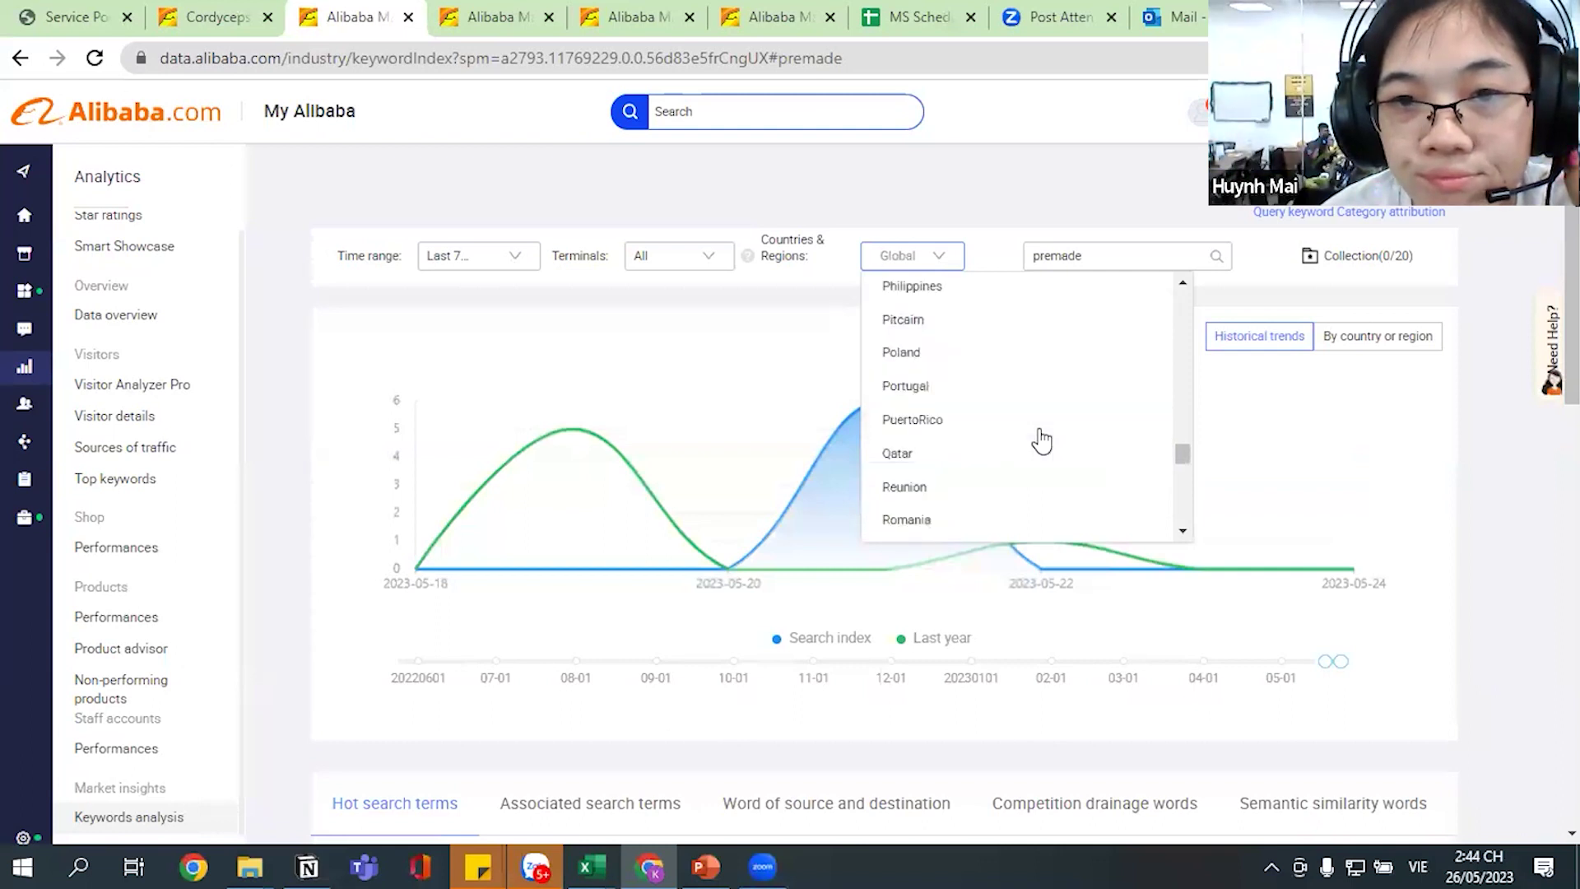
pyautogui.scroll(-2, 1041, 441)
pyautogui.scroll(-14, 1041, 441)
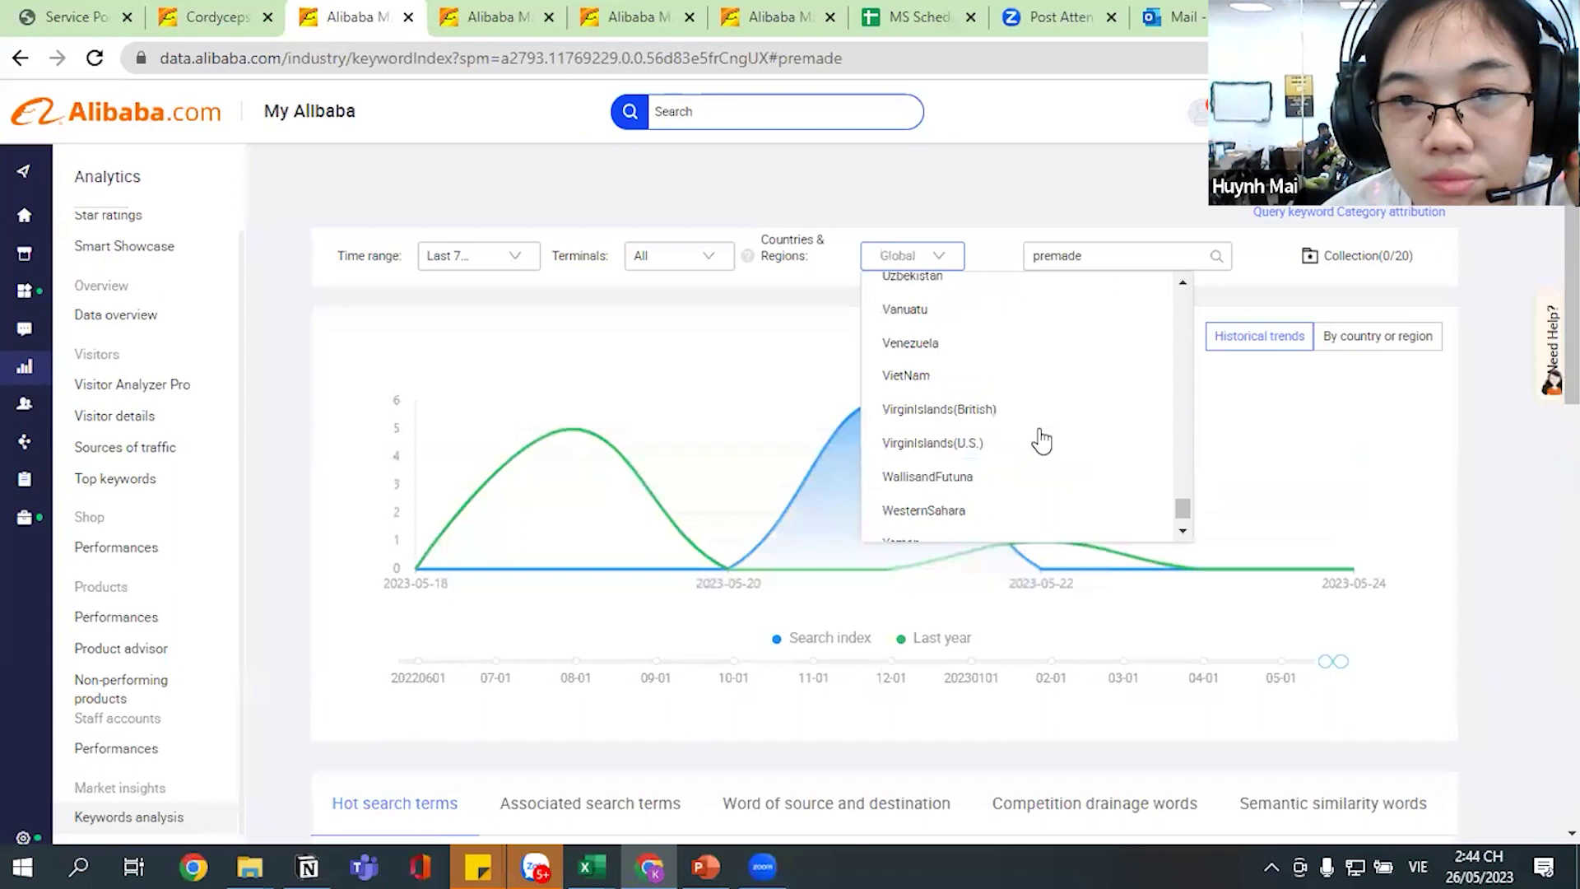
pyautogui.scroll(3, 1042, 441)
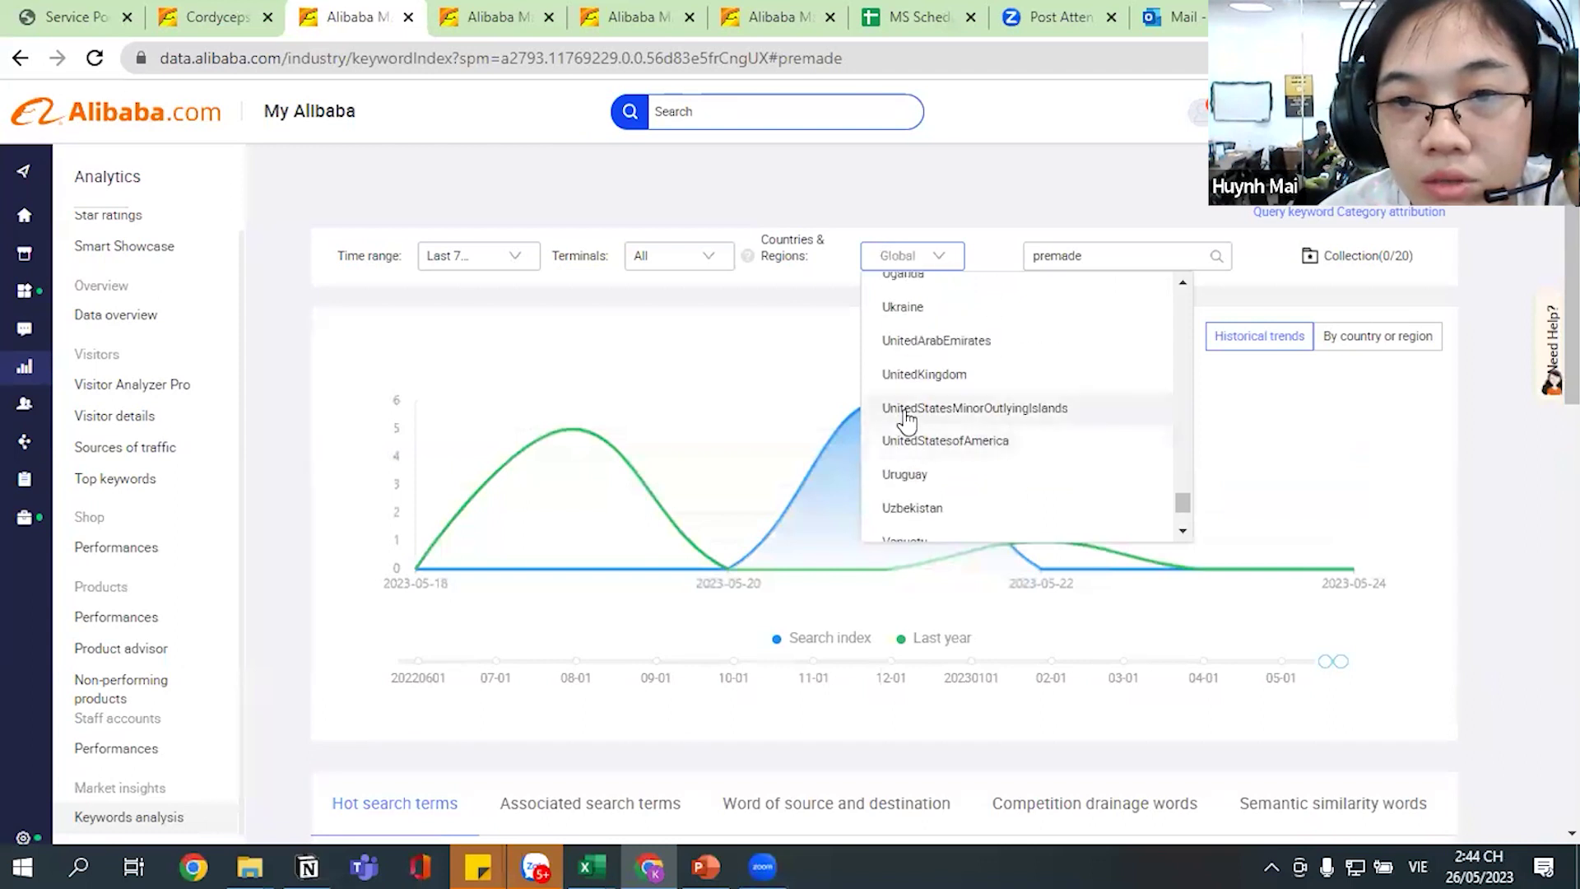
pyautogui.click(912, 442)
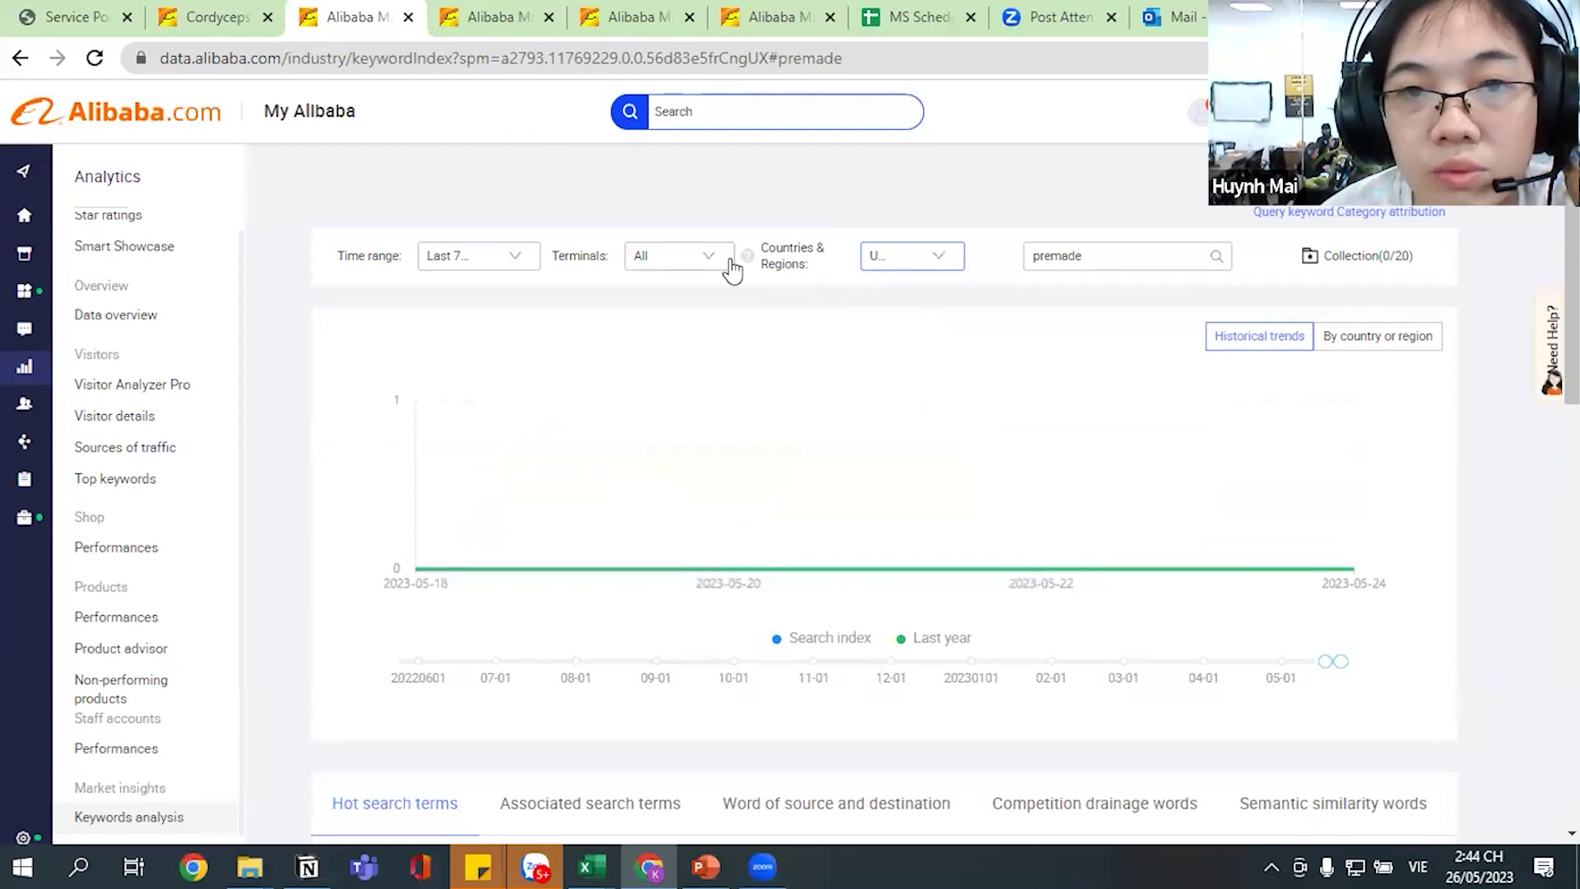
# Set the keyword analysis time range to the last 30 days for "premade".
pyautogui.click(512, 265)
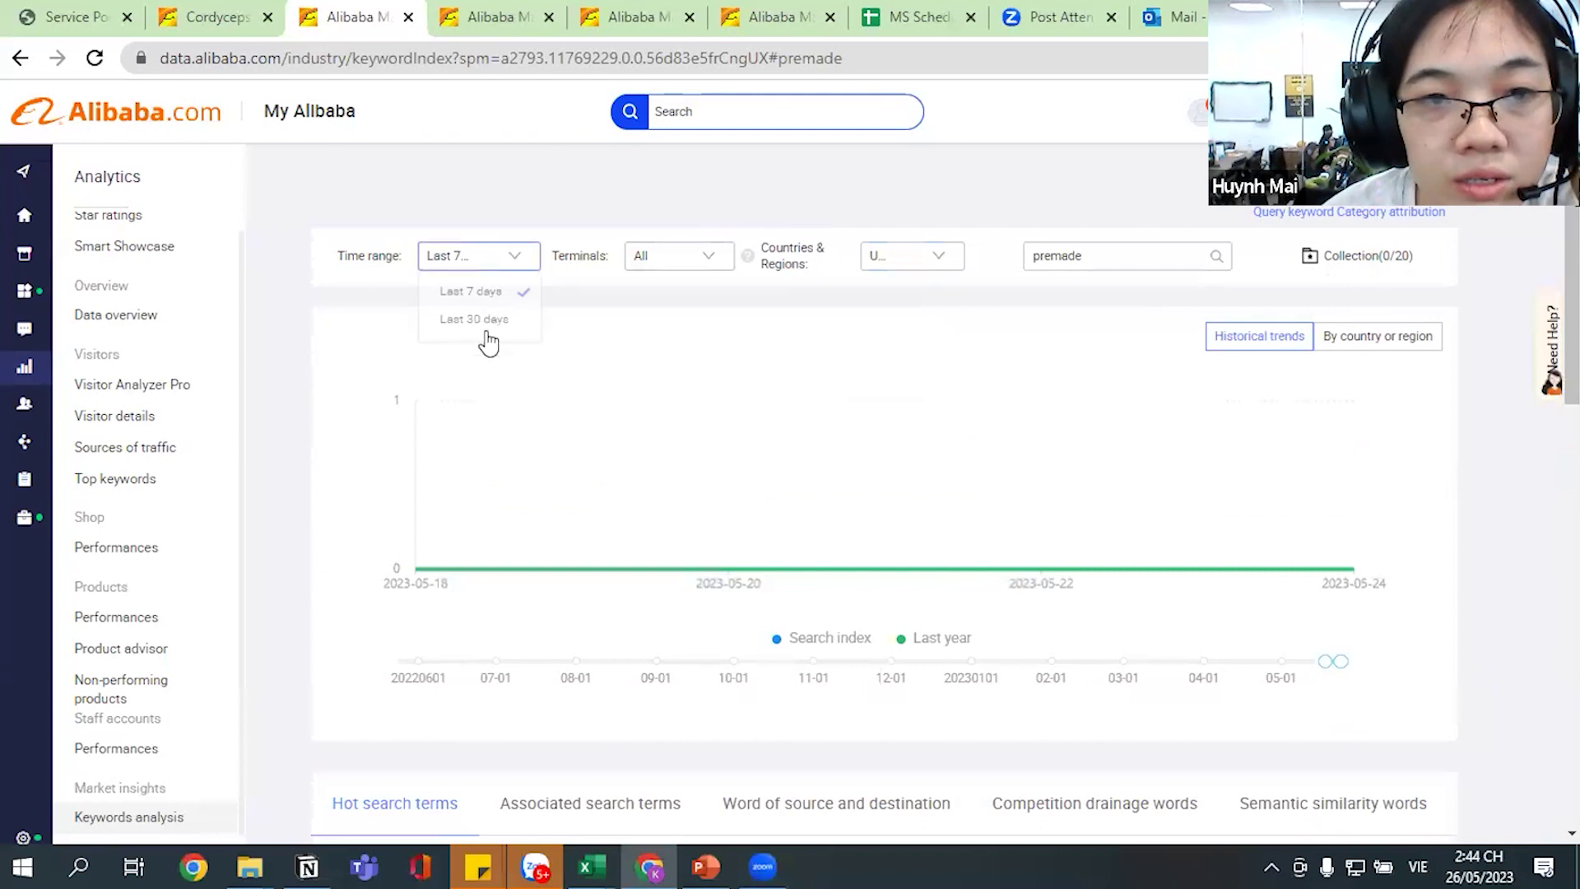
pyautogui.click(474, 328)
pyautogui.click(1212, 260)
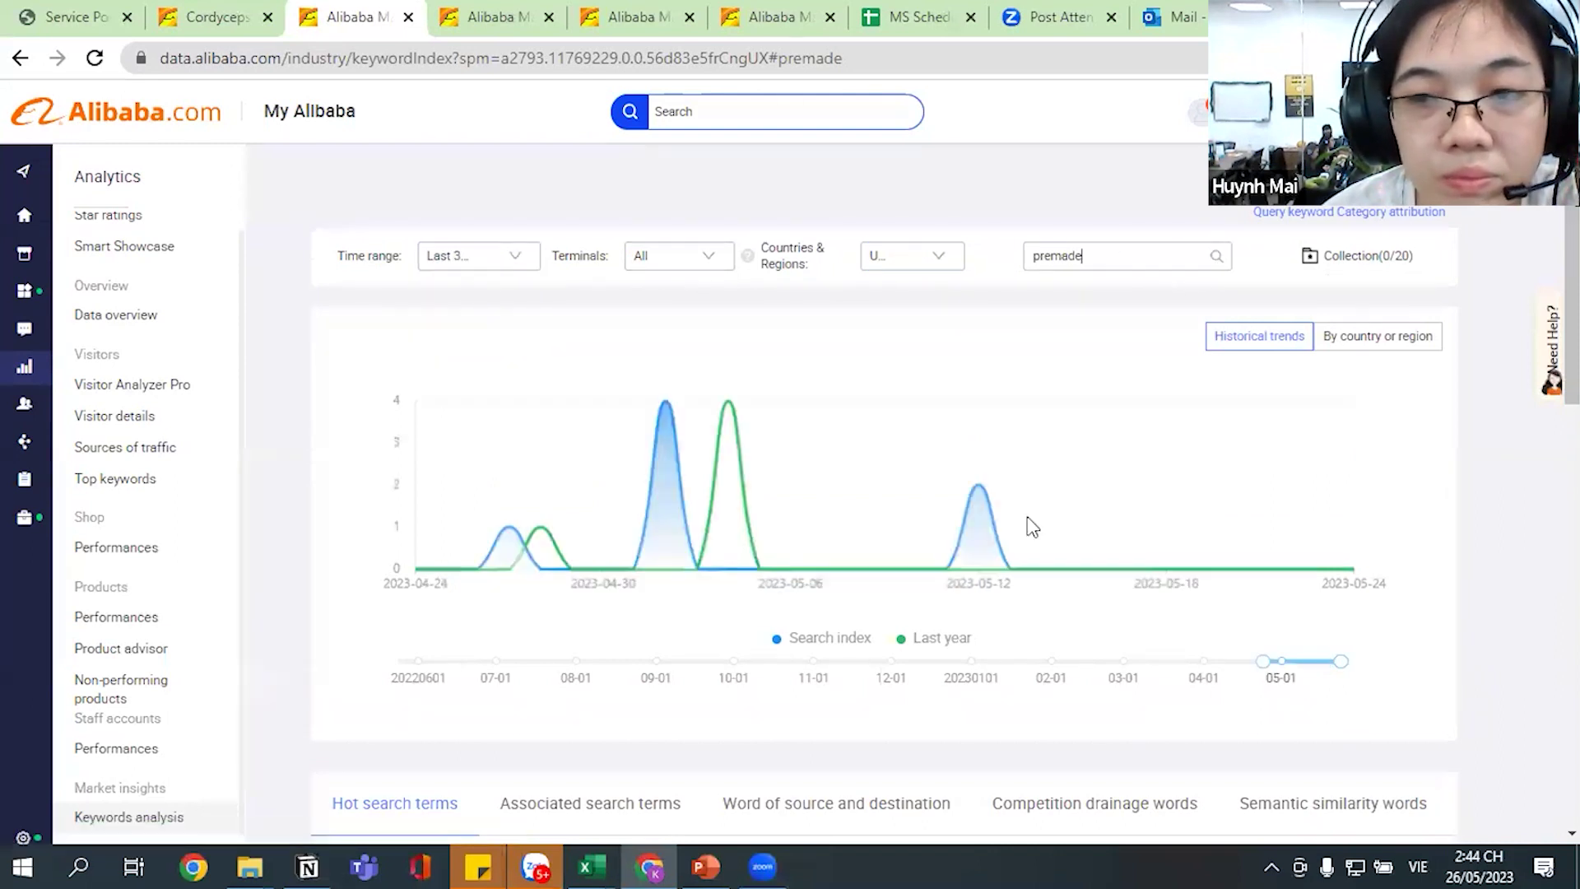
# Examine the hot search terms containing "premade", comparing search index, fluctuations, click-through rate and competitive index.
pyautogui.scroll(-7, 1027, 518)
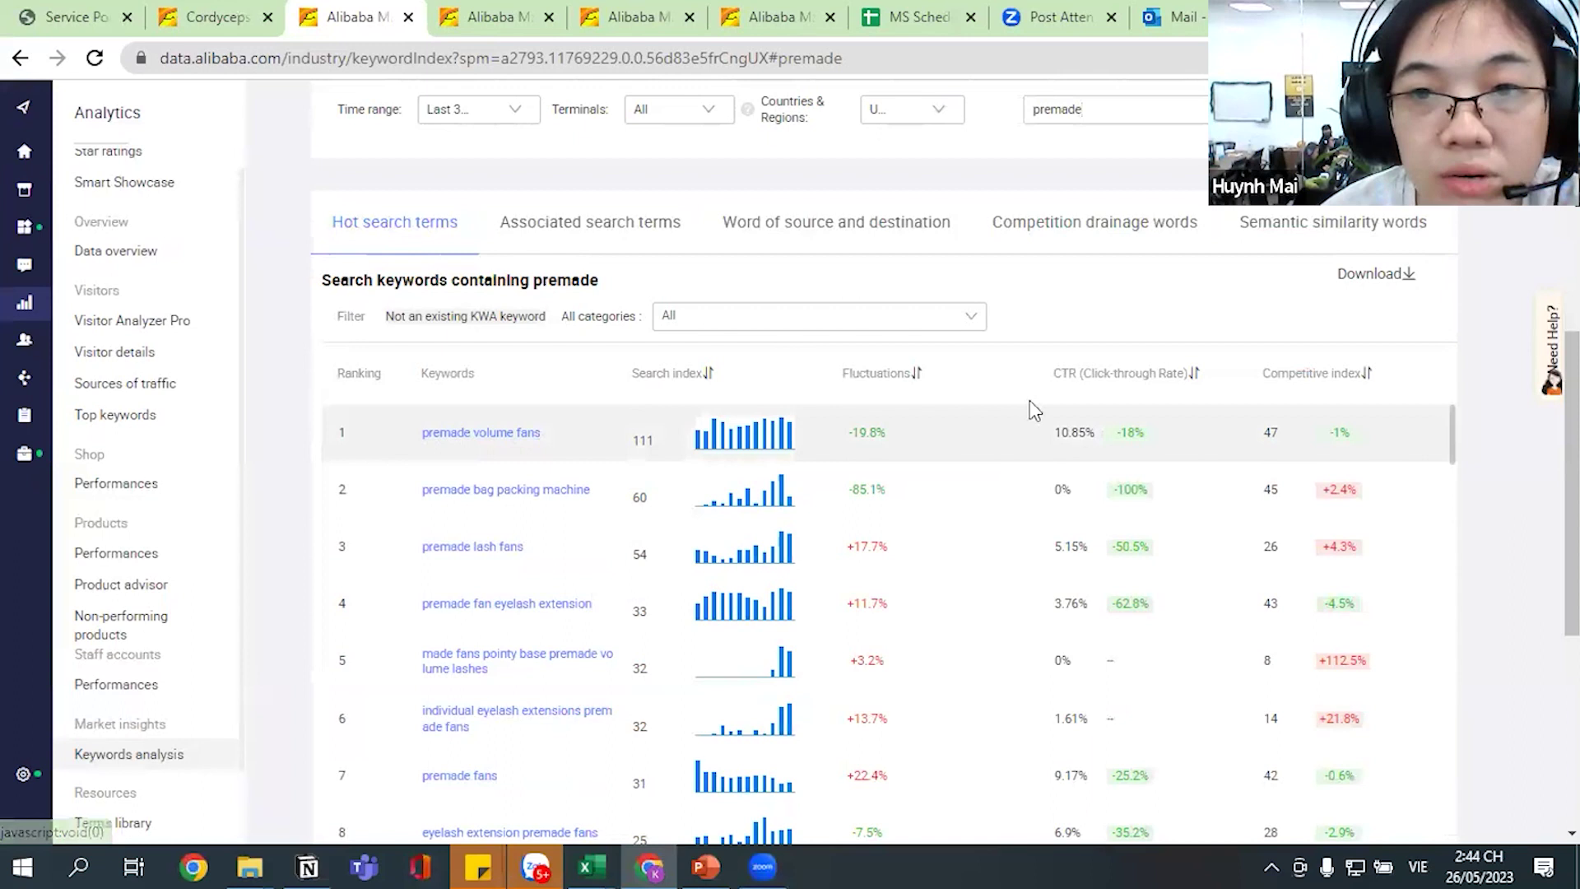
pyautogui.scroll(4, 543, 527)
pyautogui.scroll(-4, 494, 493)
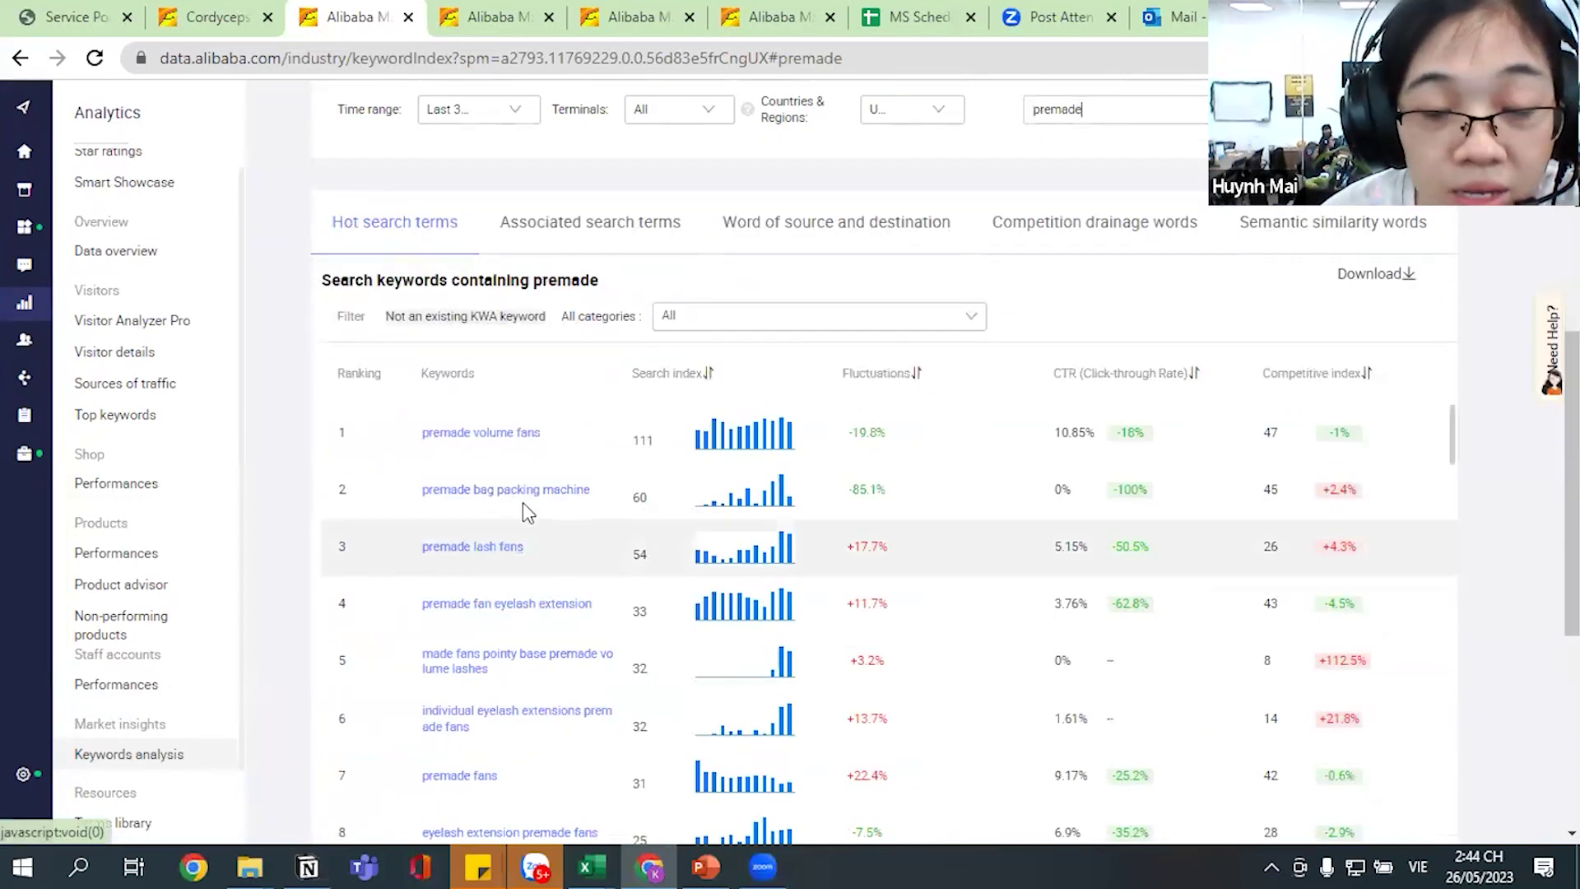
pyautogui.moveTo(416, 449)
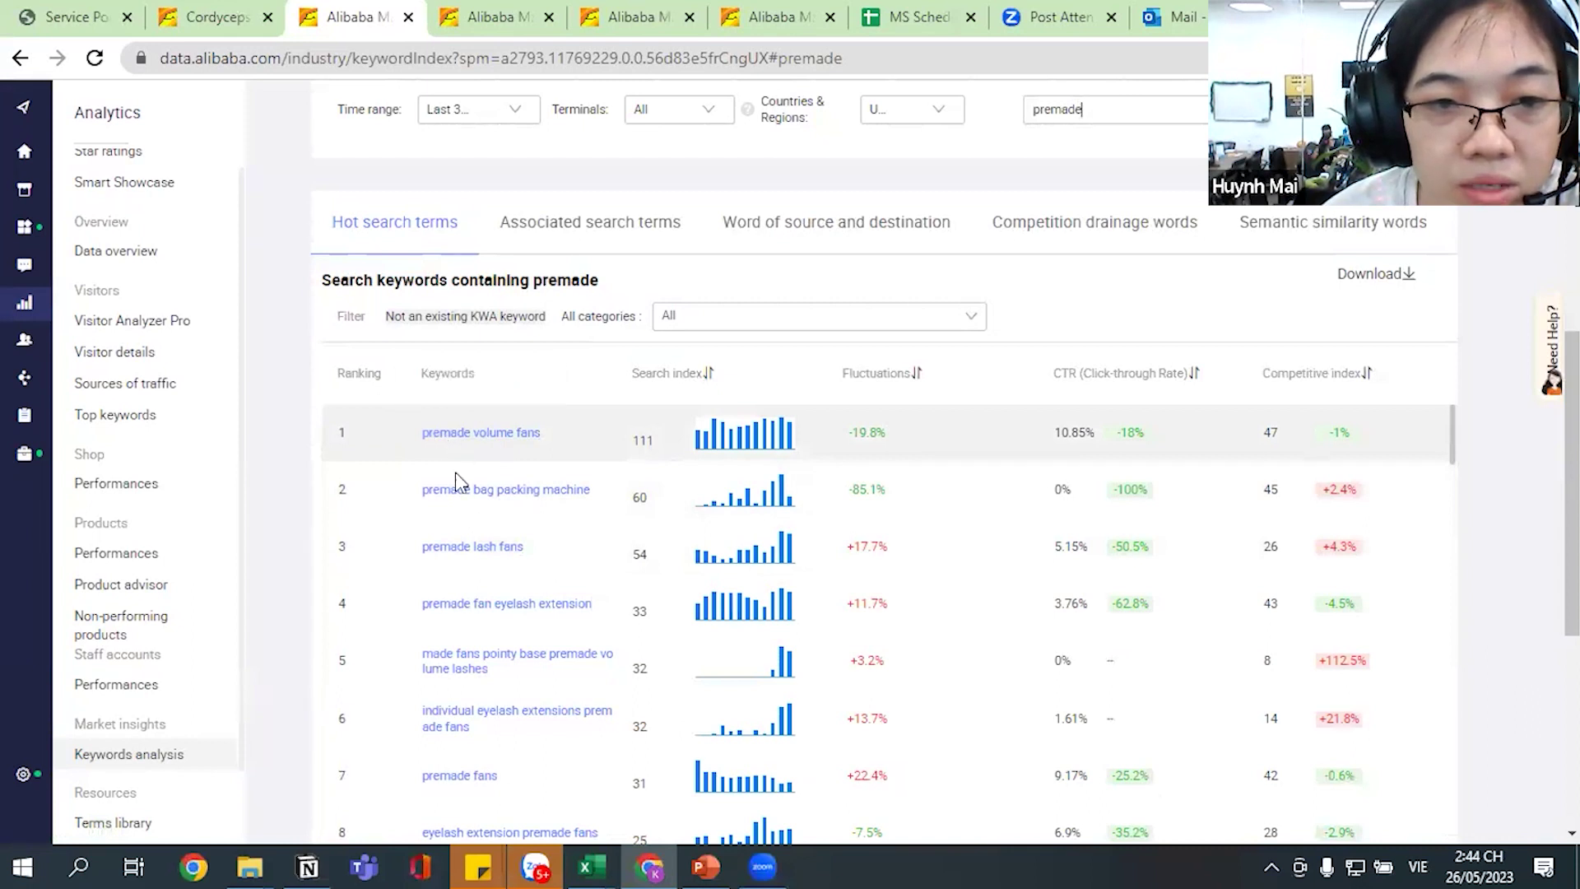
pyautogui.scroll(-1, 526, 601)
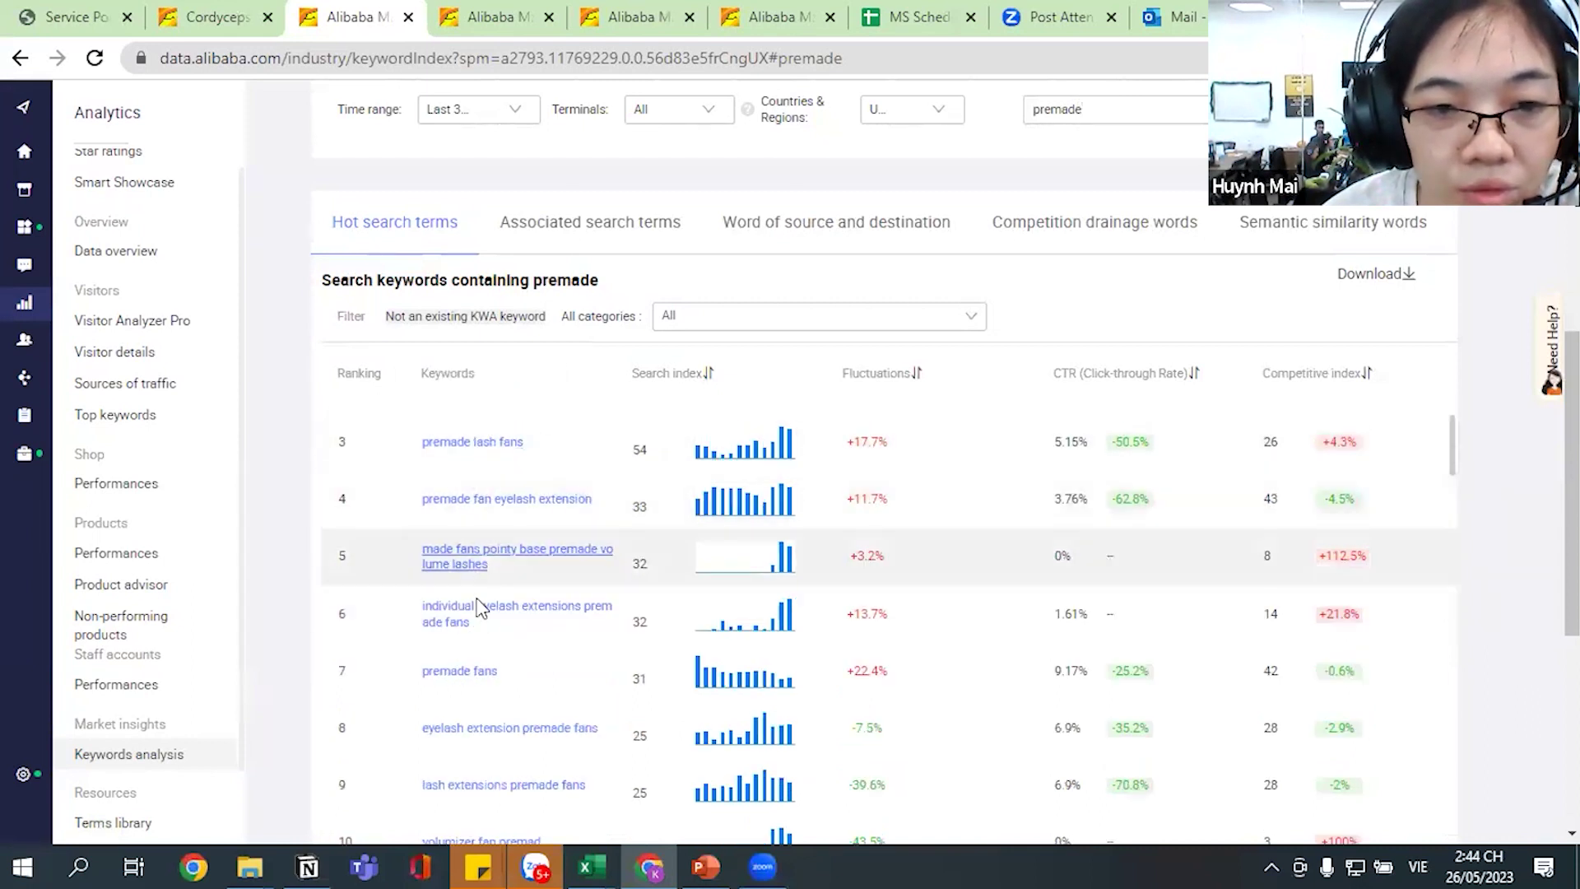
pyautogui.scroll(-2, 483, 658)
pyautogui.scroll(1, 502, 613)
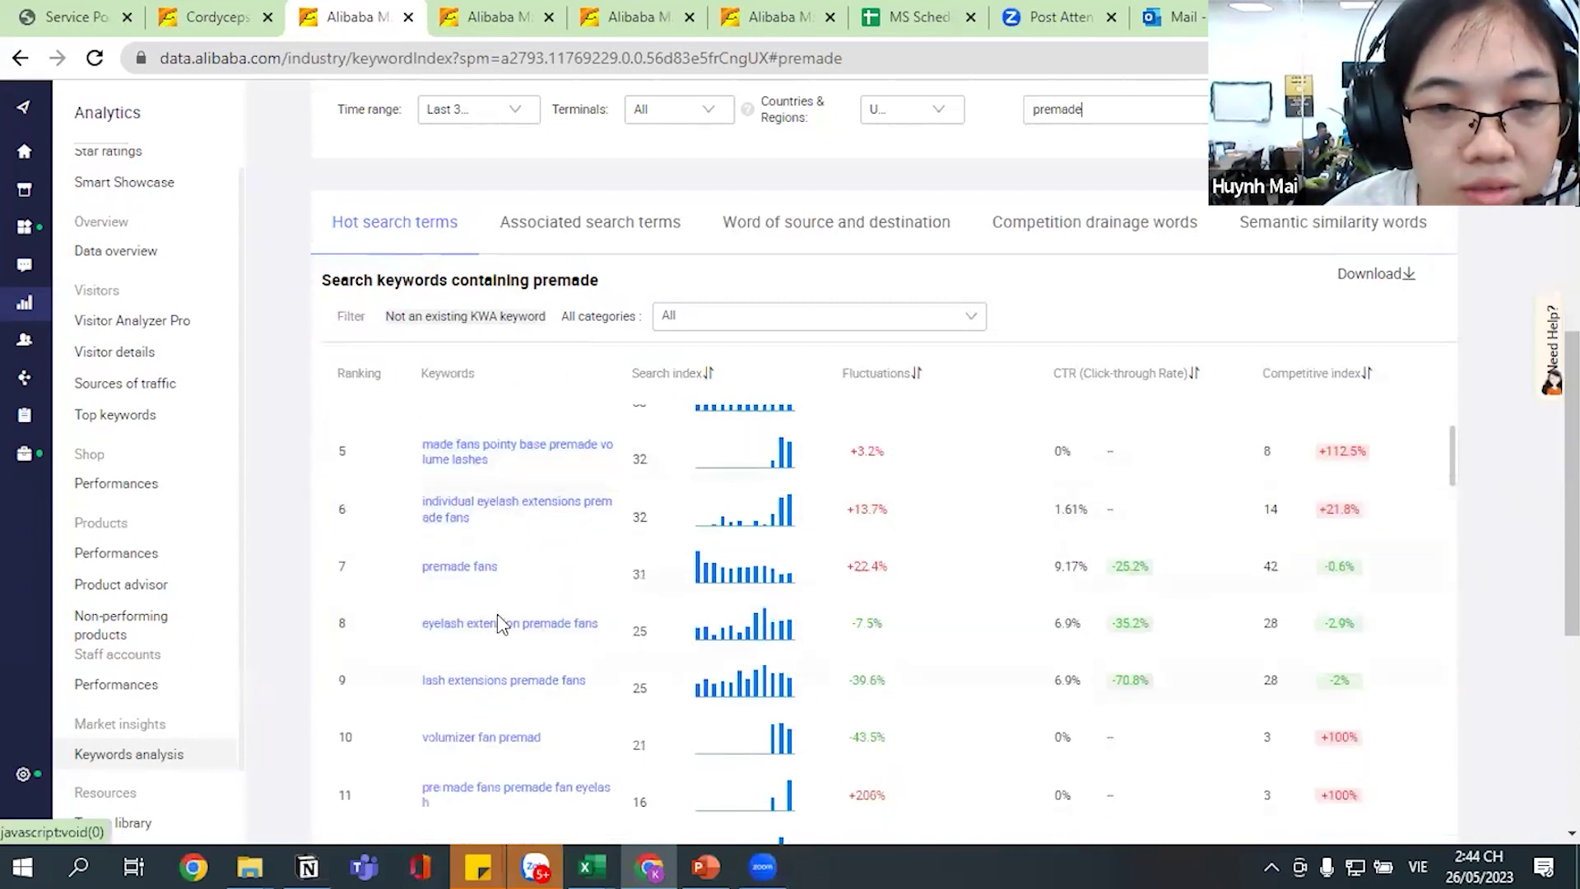
pyautogui.scroll(4, 504, 650)
pyautogui.scroll(-2, 504, 638)
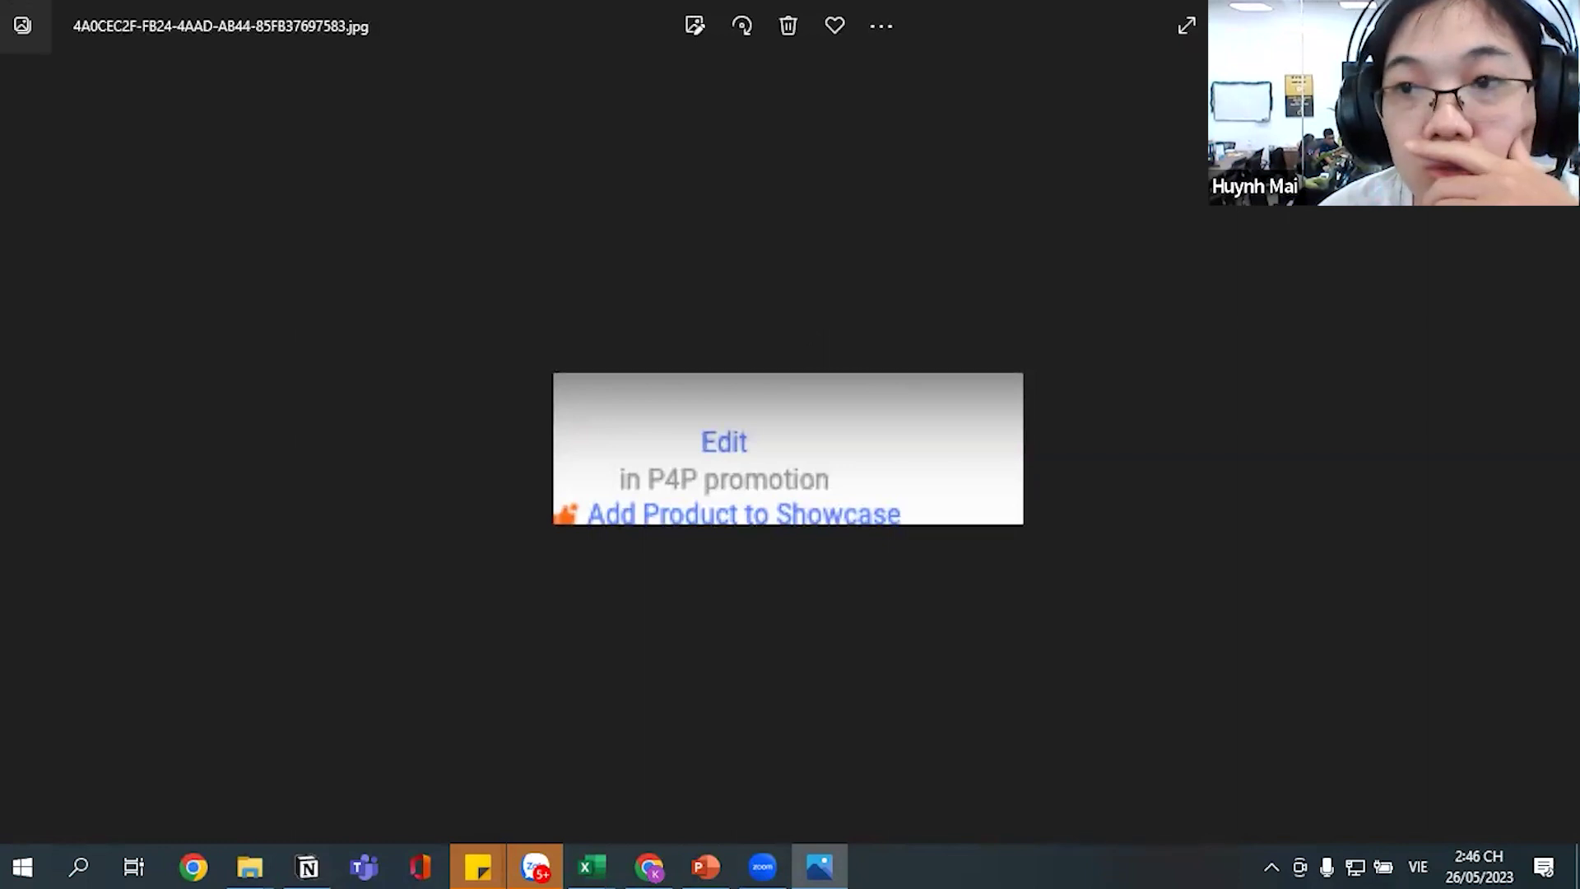
# Return from the enlarged image to the product performance page and examine each product's Keyword Pro and showcase actions.
pyautogui.press('Escape')
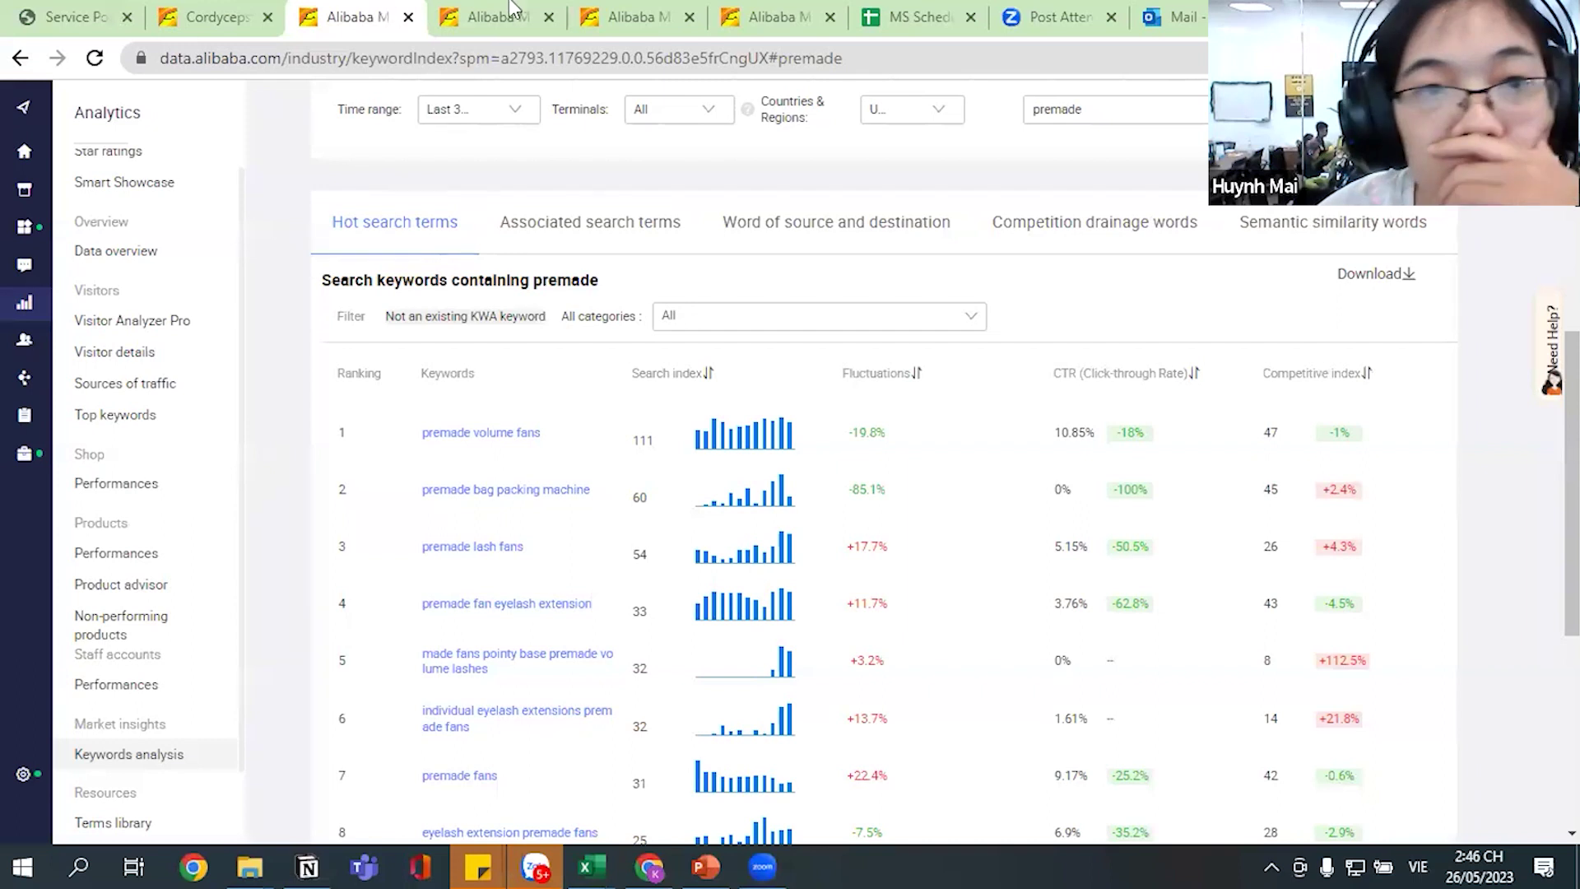
pyautogui.hotkey('ctrl', 'Tab')
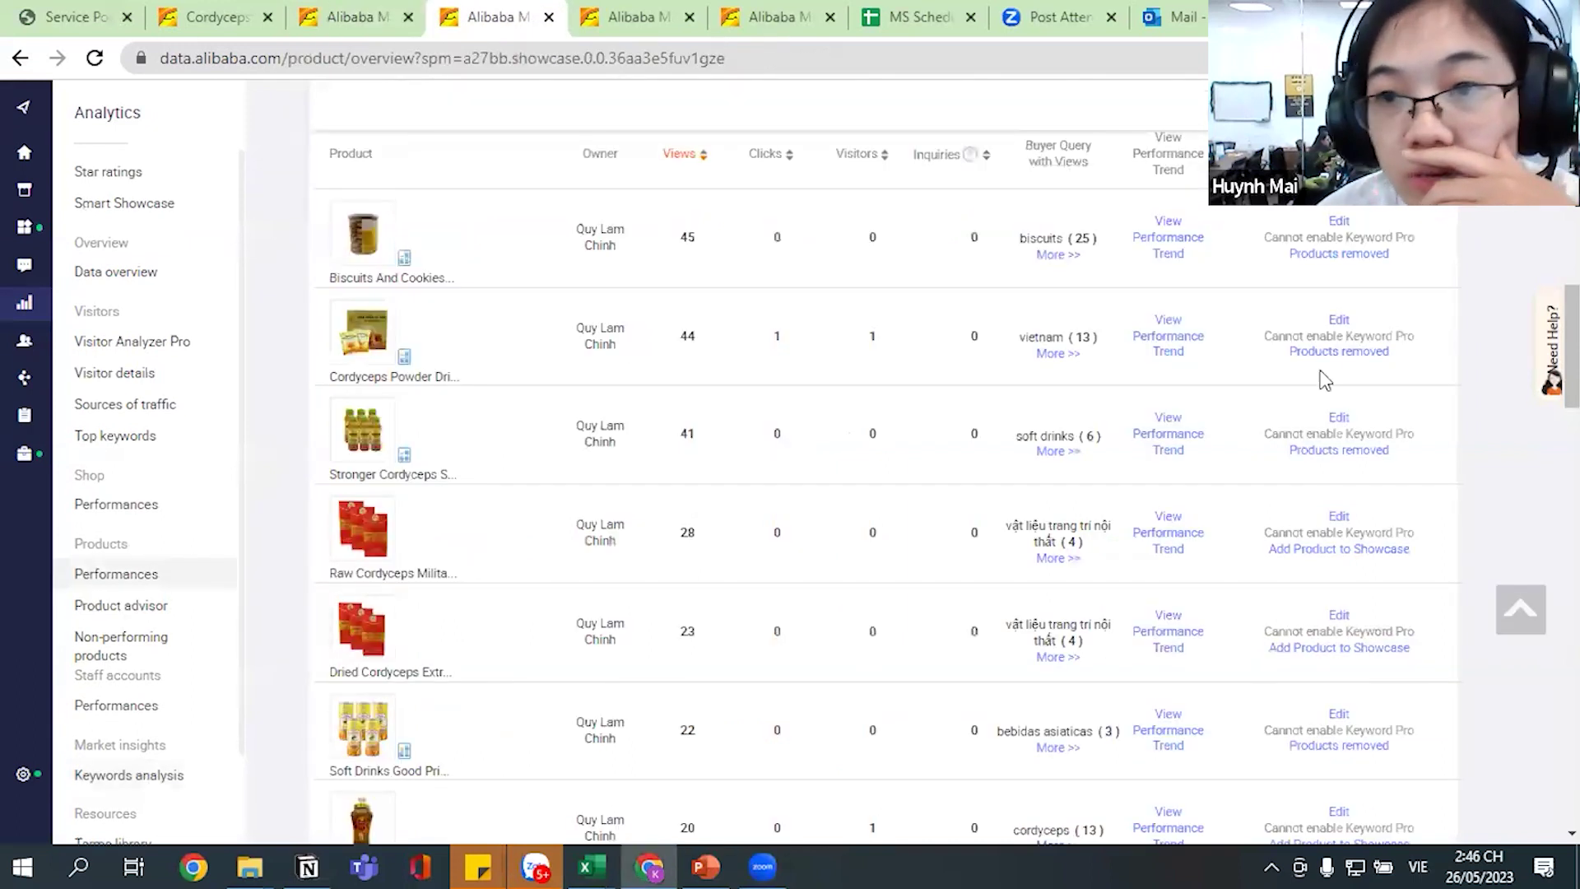
pyautogui.moveTo(1294, 336); pyautogui.dragTo(1335, 337)
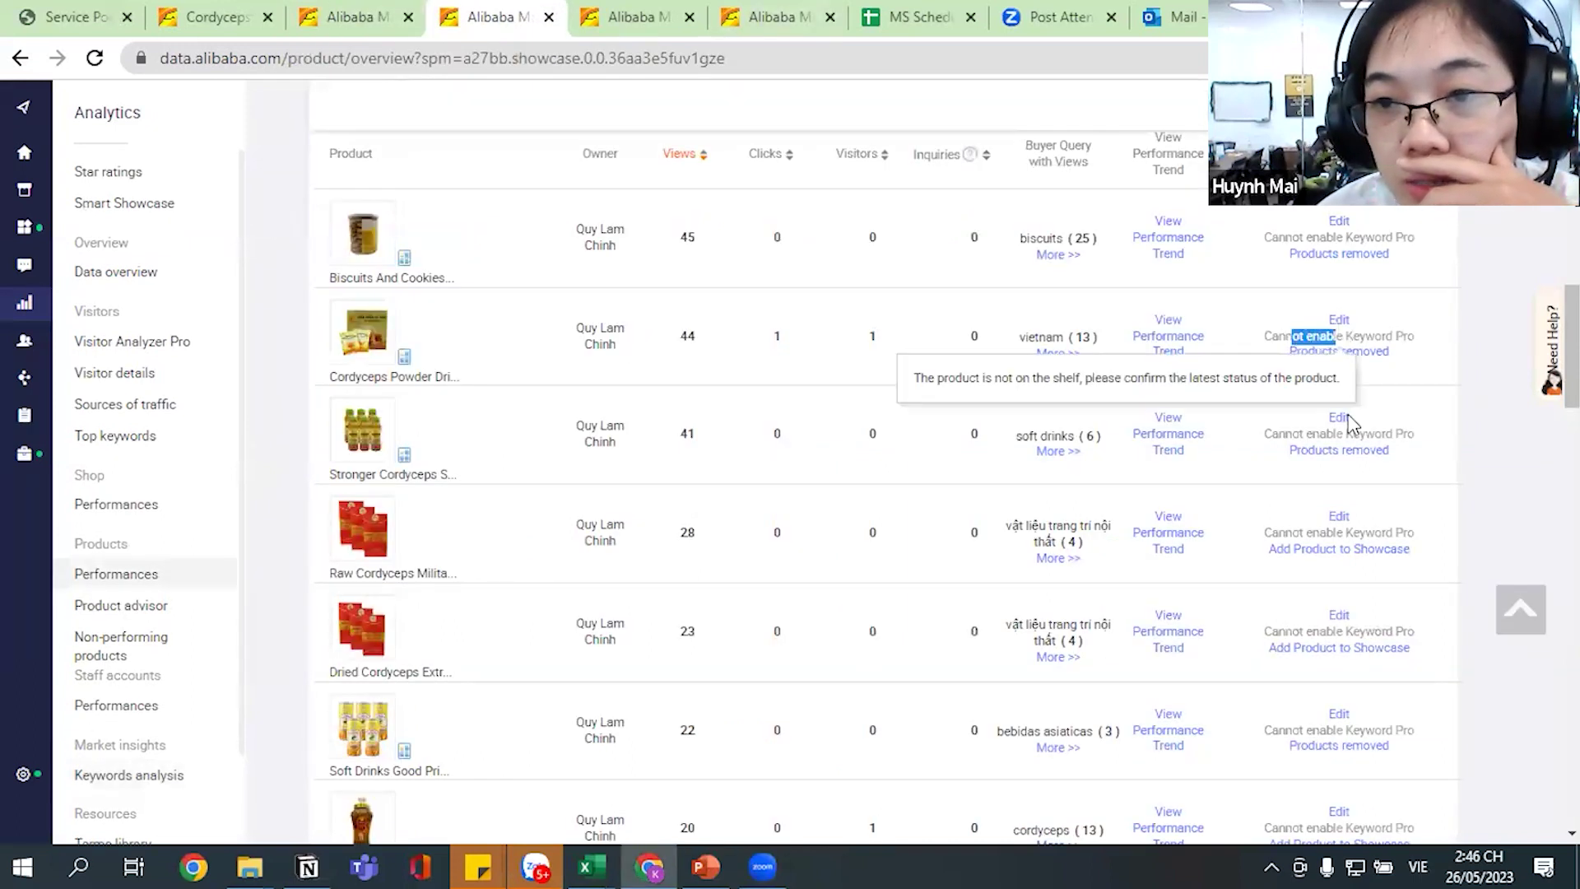
pyautogui.scroll(-4, 1410, 557)
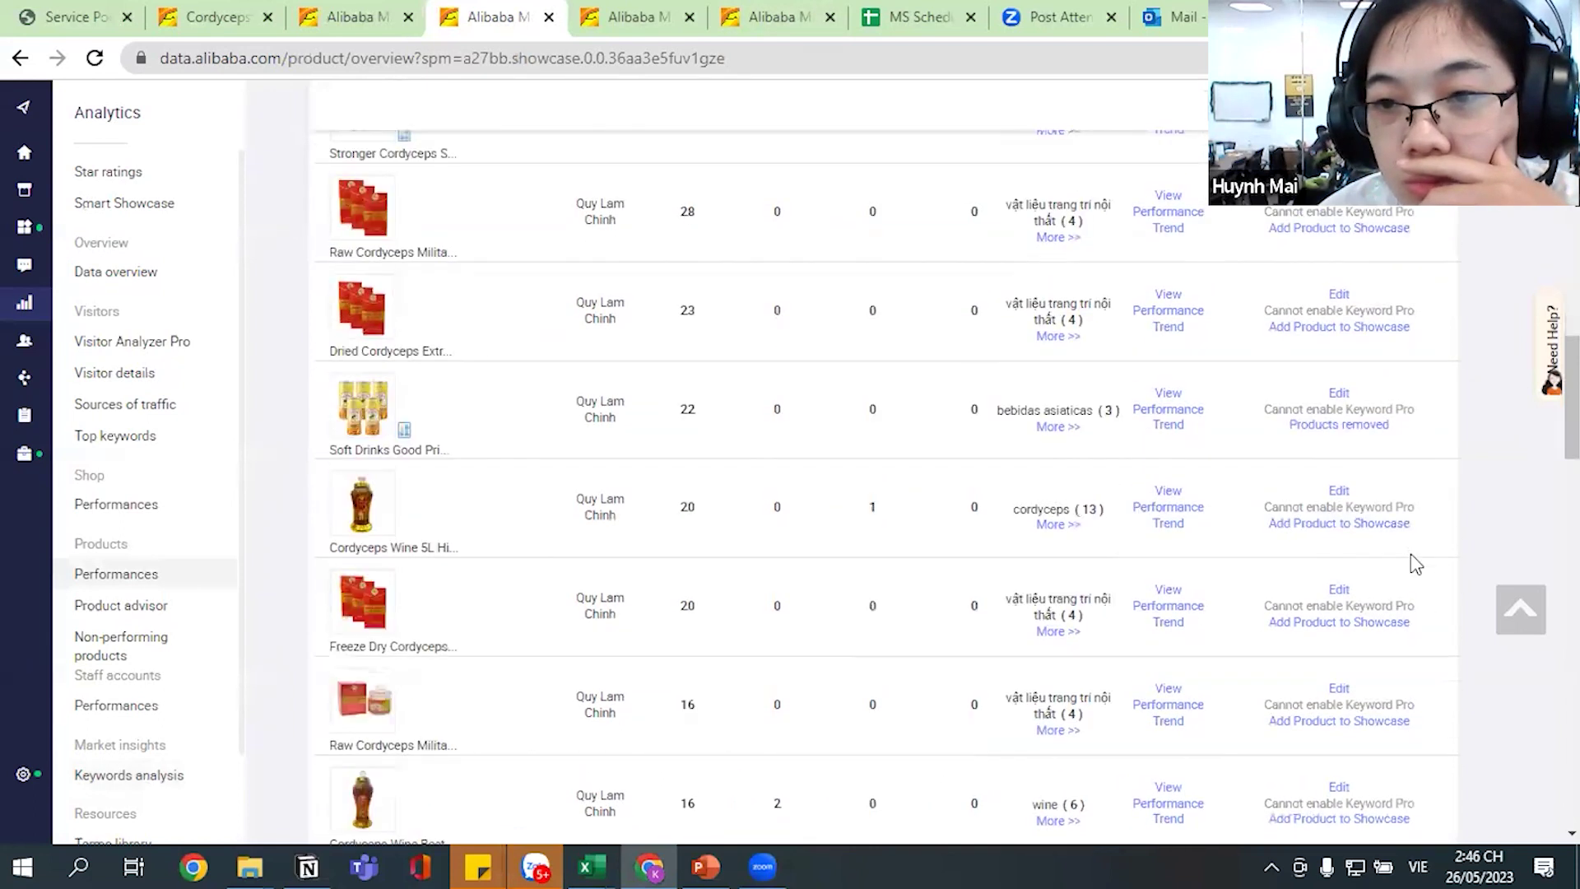
pyautogui.scroll(-5, 1410, 557)
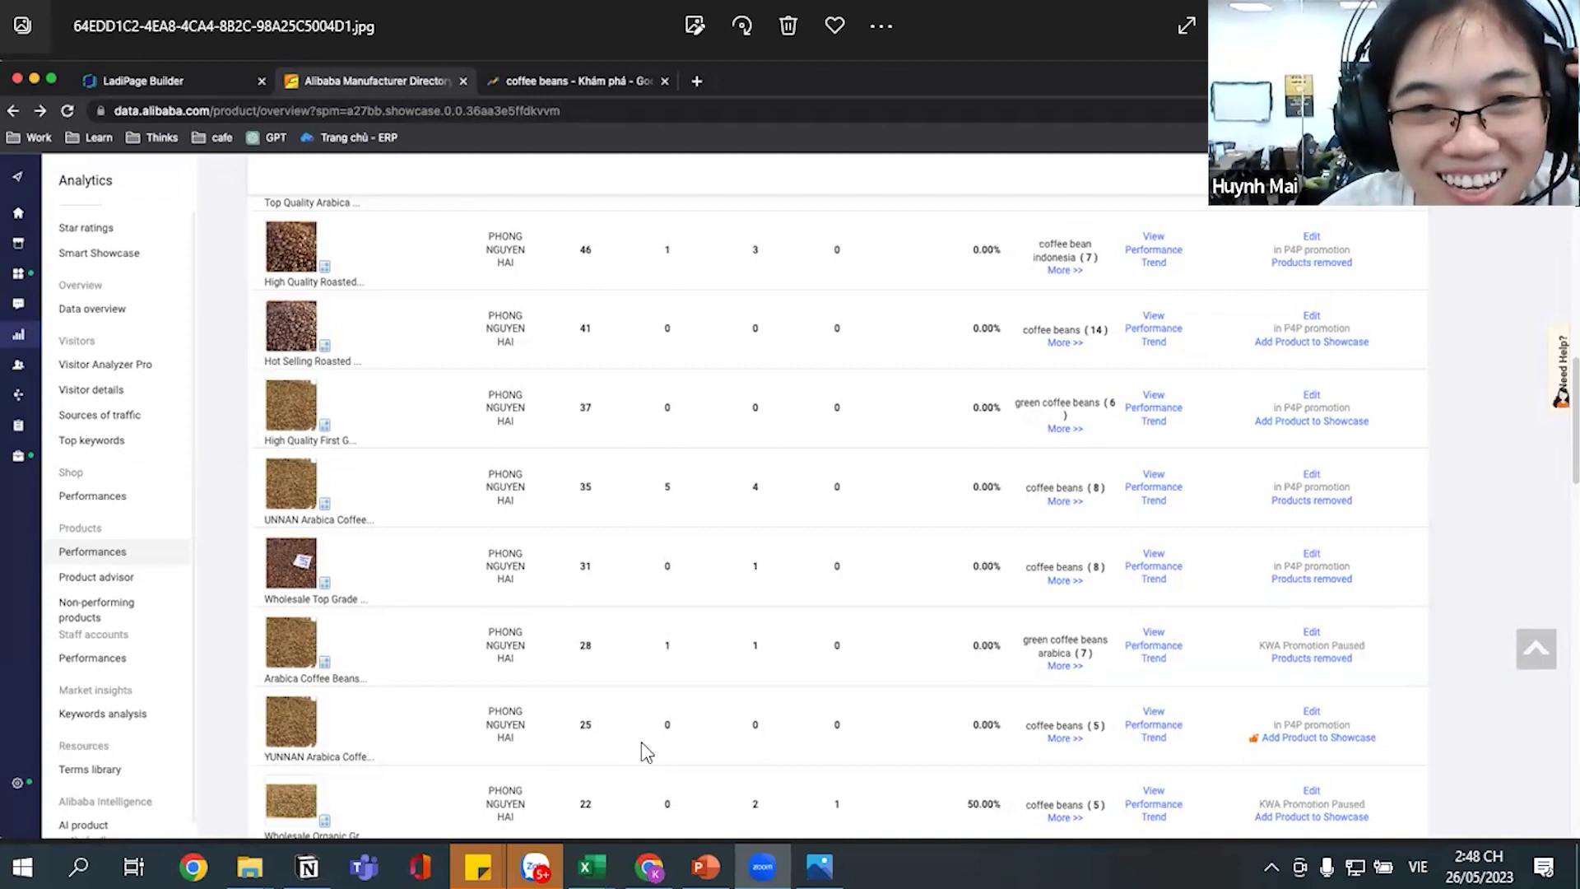
# Switch to the PowerPoint training presentation at the "3. SHOWCASE" slide.
pyautogui.click(691, 847)
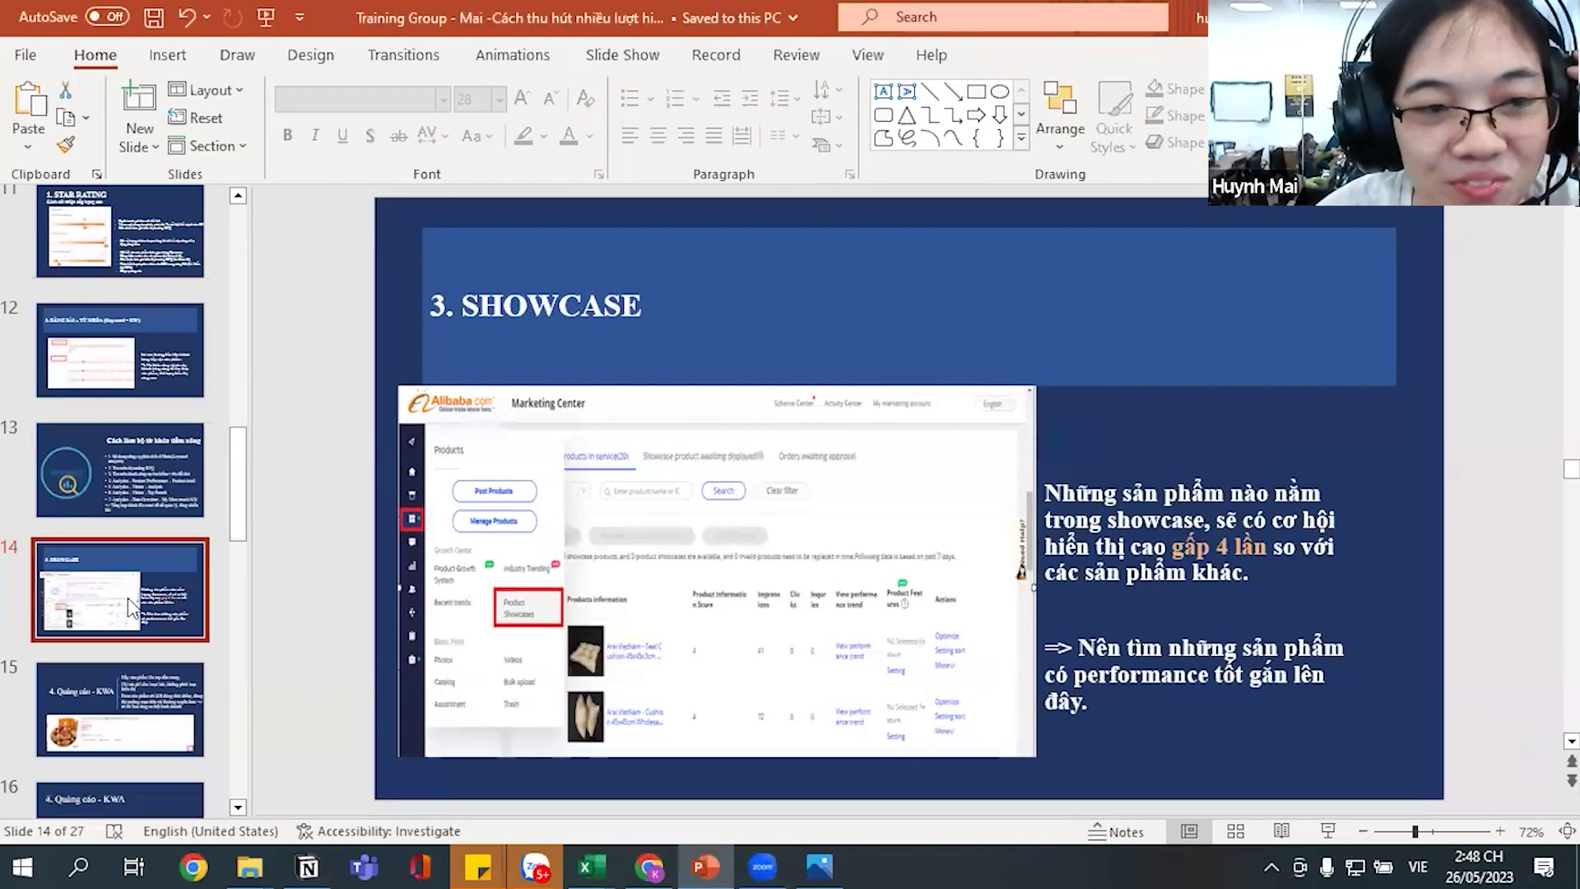
# Show the first "4. Quảng cáo - KWA" slide, the one with the cashew nuts product ad.
pyautogui.scroll(-1, 128, 592)
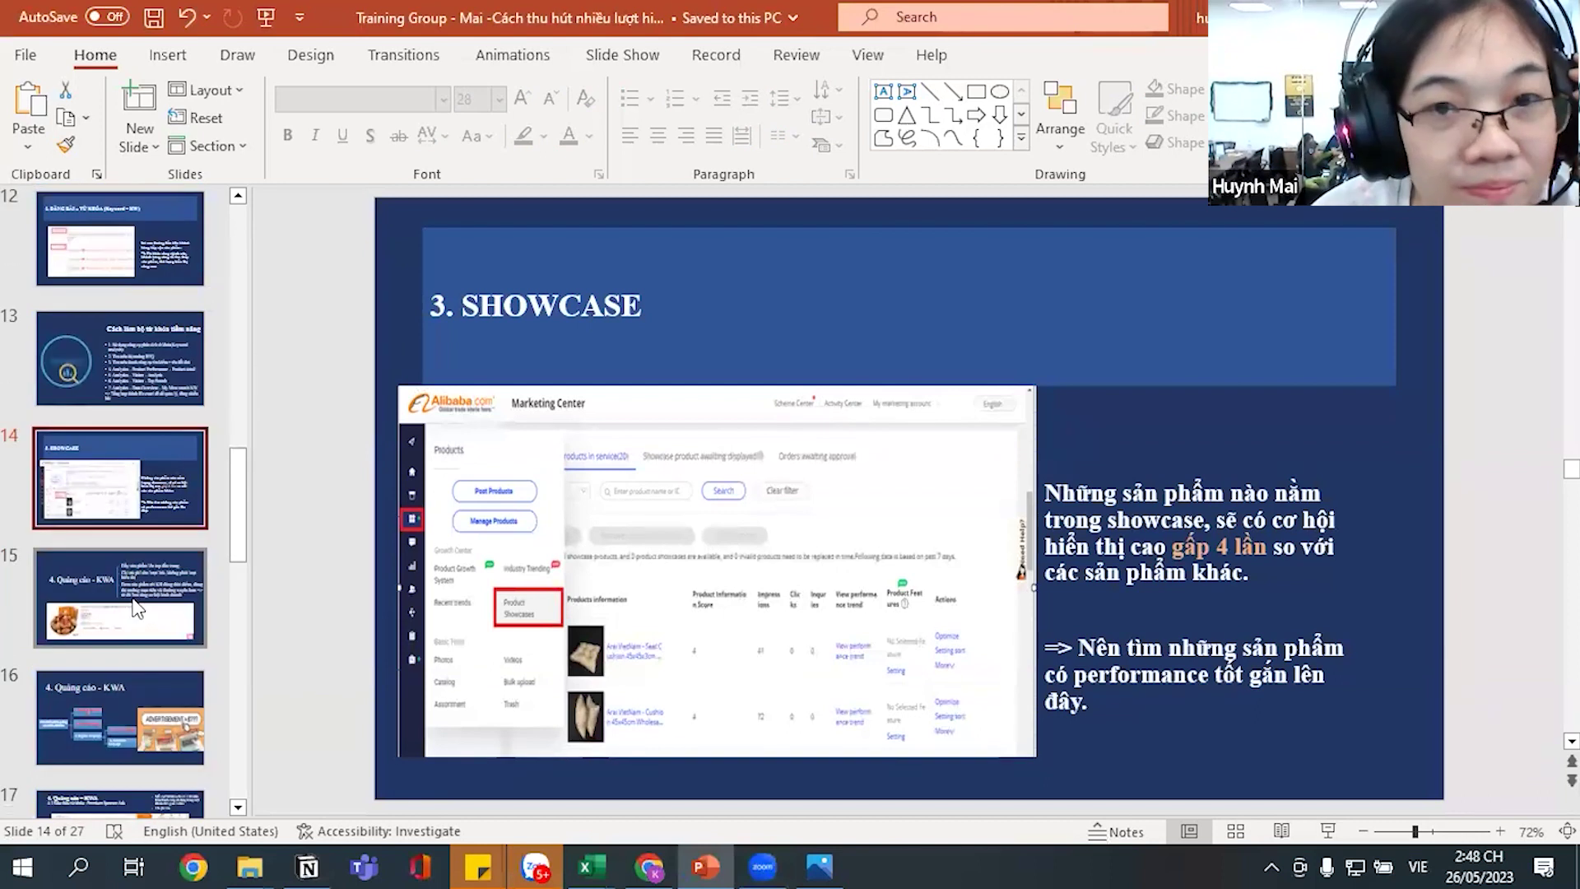
pyautogui.click(130, 584)
pyautogui.scroll(-1, 120, 562)
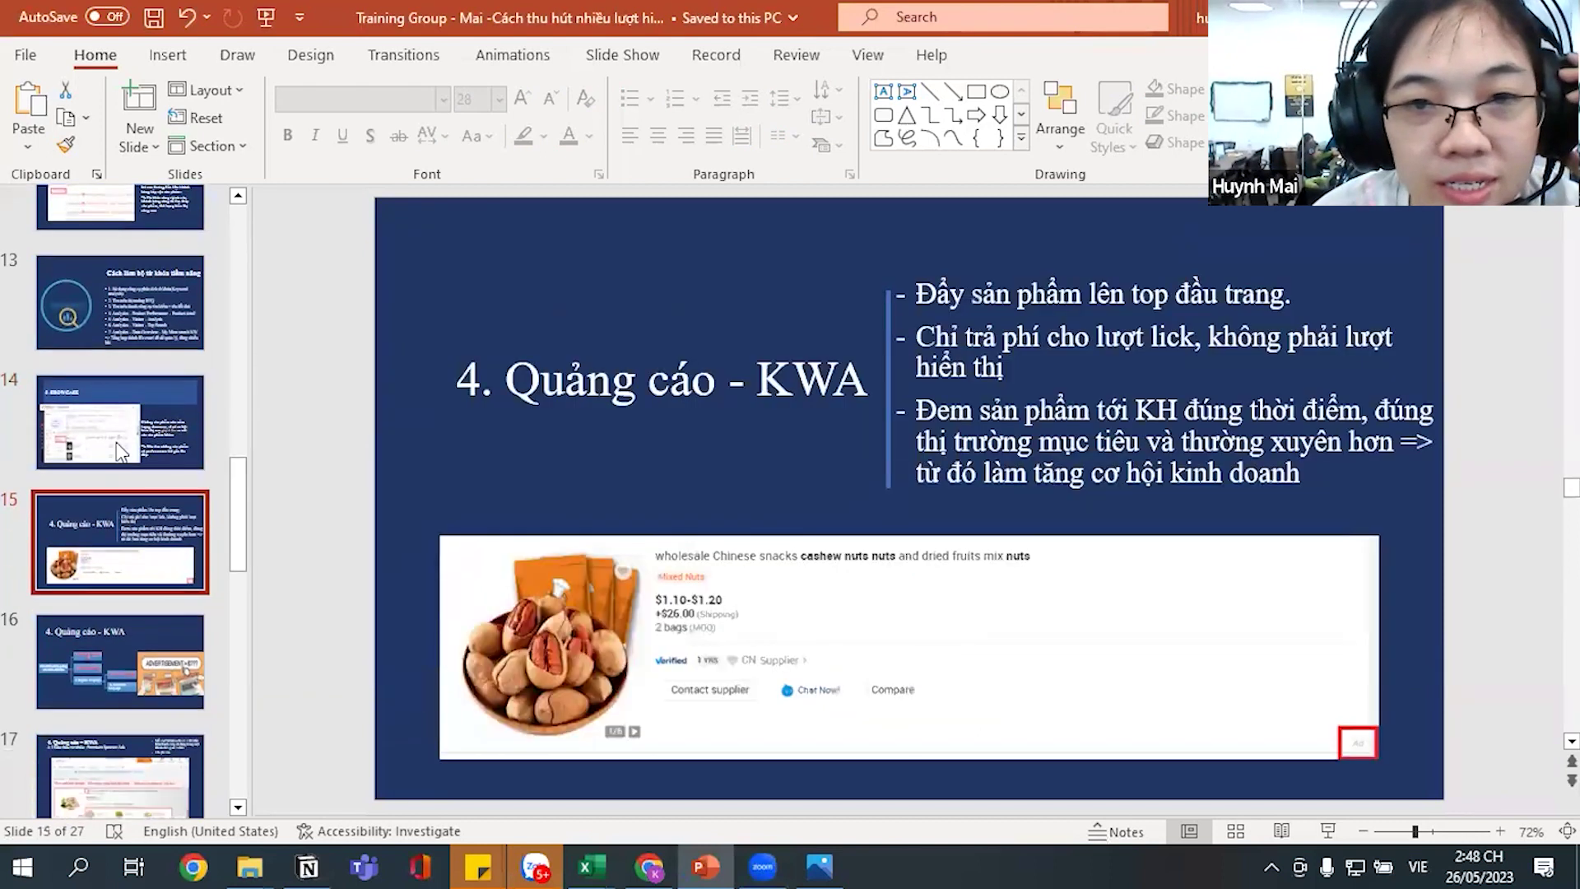
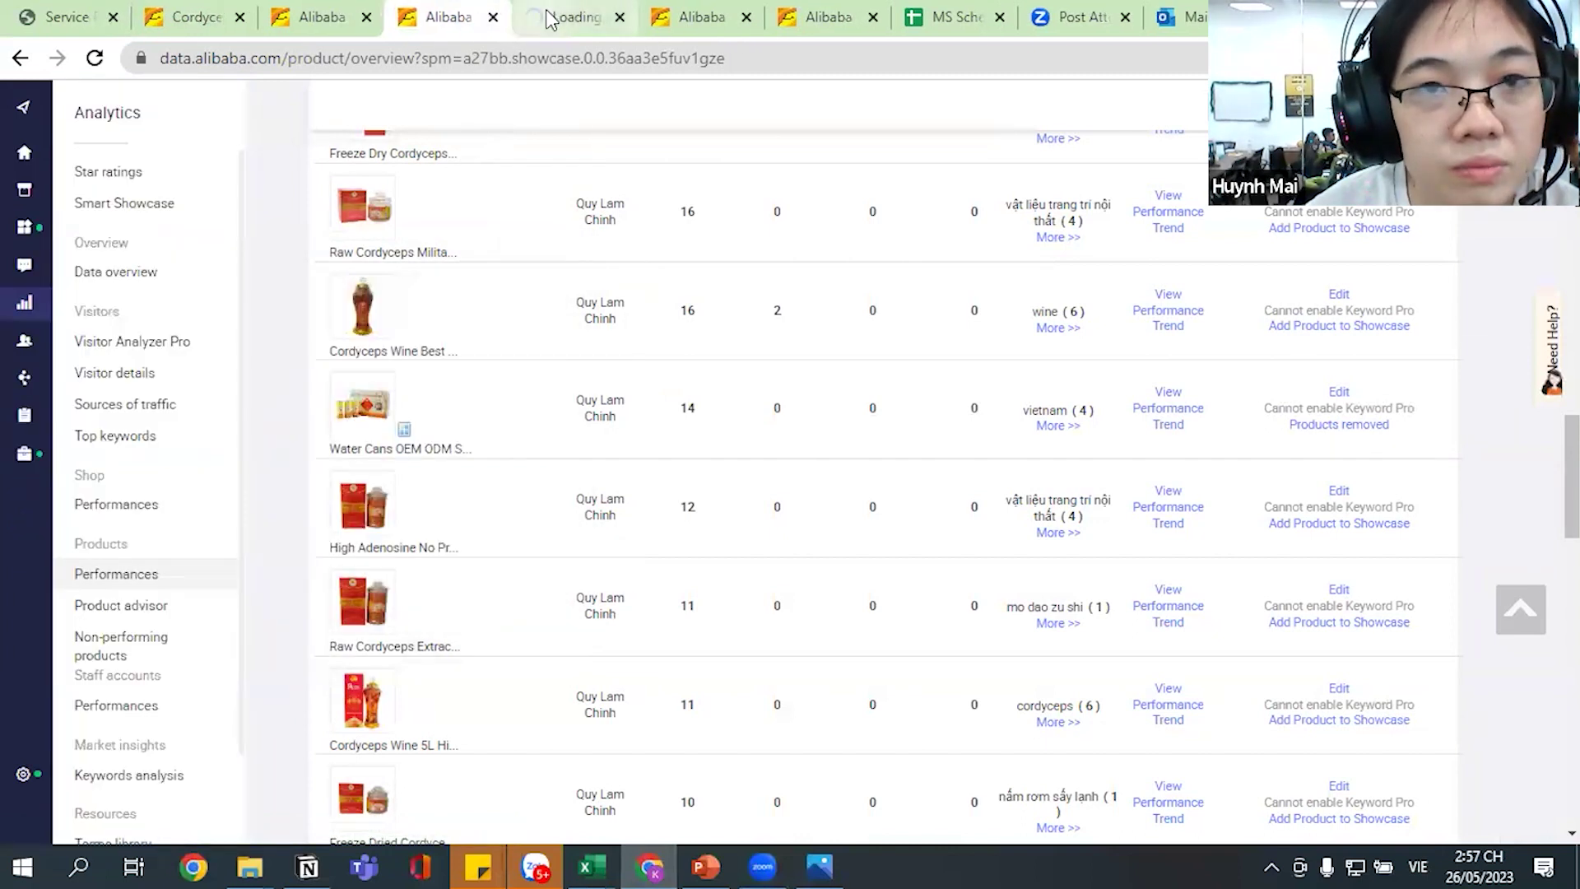
# Switch to the Alibaba Marketing Center in Chrome and dismiss the account activation alert.
pyautogui.click(550, 18)
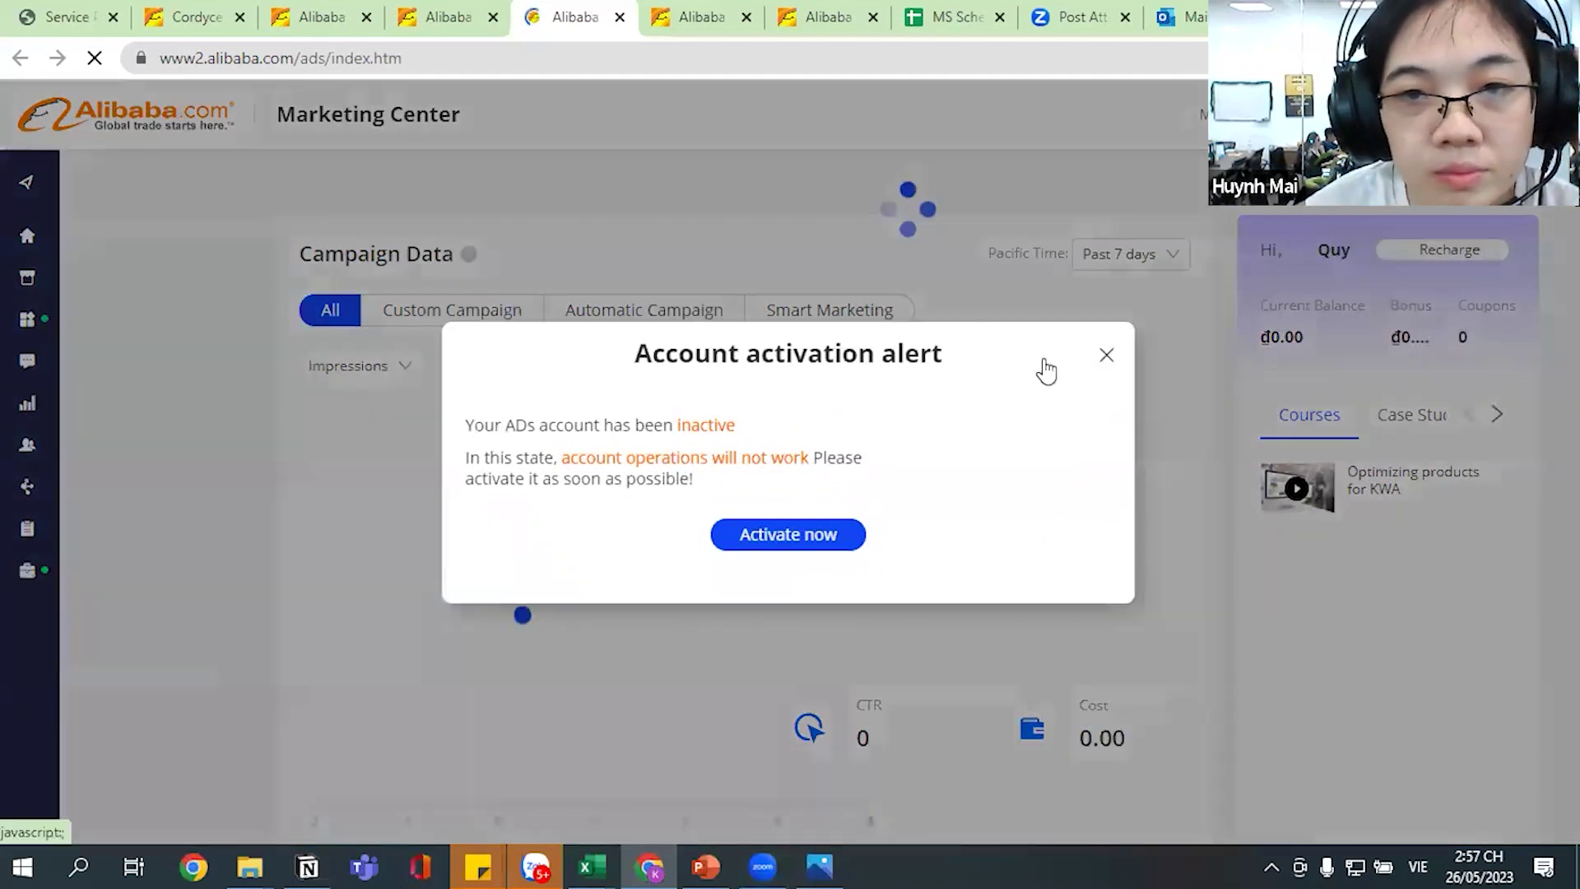
pyautogui.click(1044, 362)
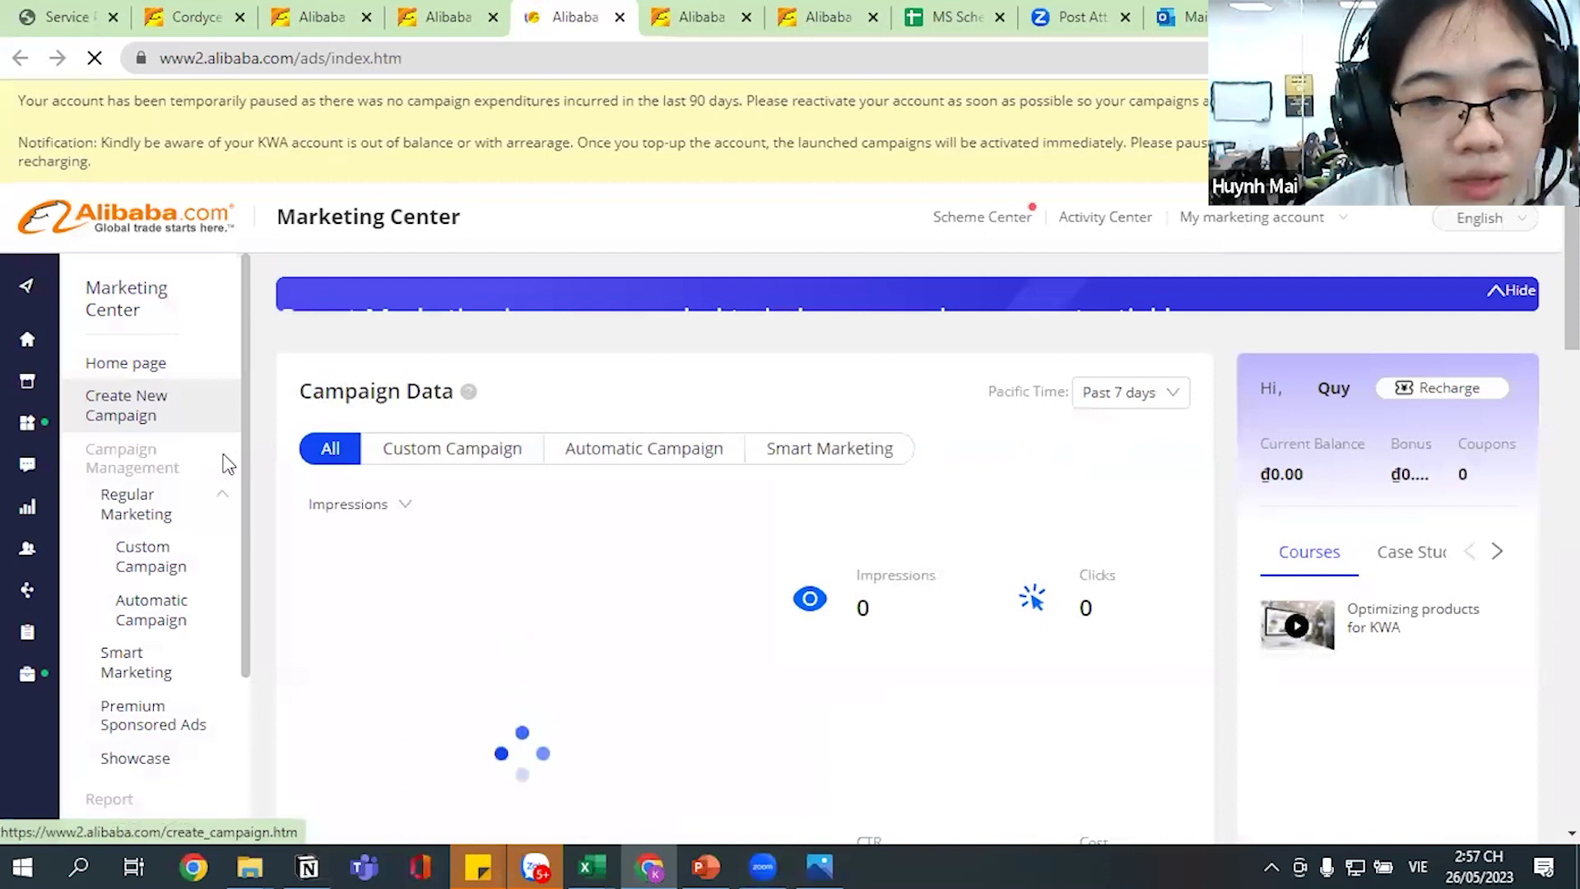
pyautogui.scroll(-2, 155, 536)
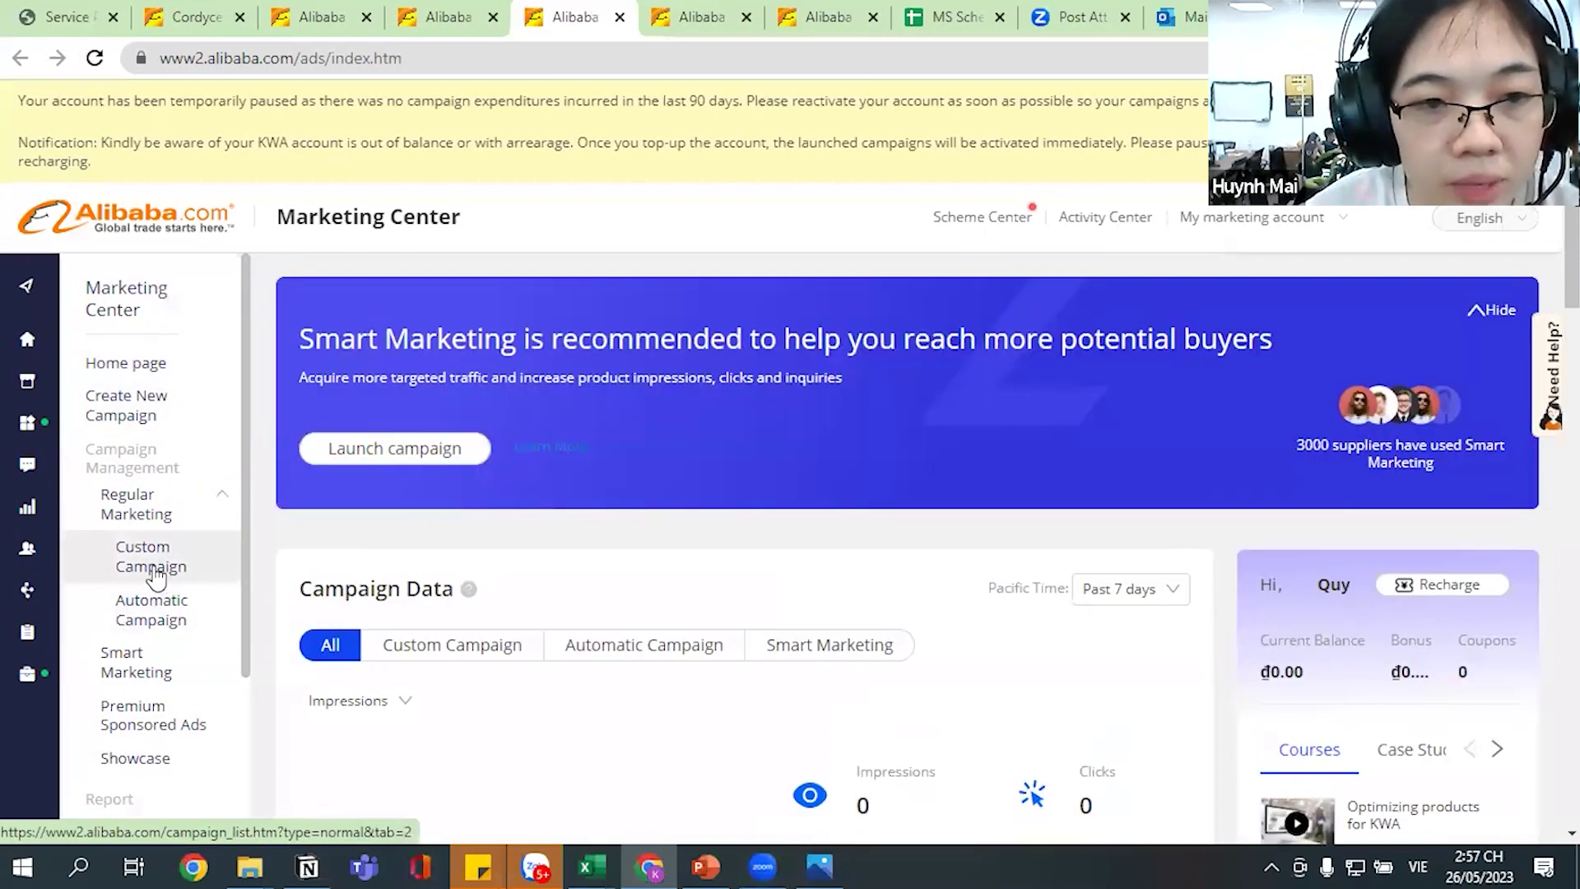
# Go to the custom campaign management list and start creating a new campaign.
pyautogui.click(155, 576)
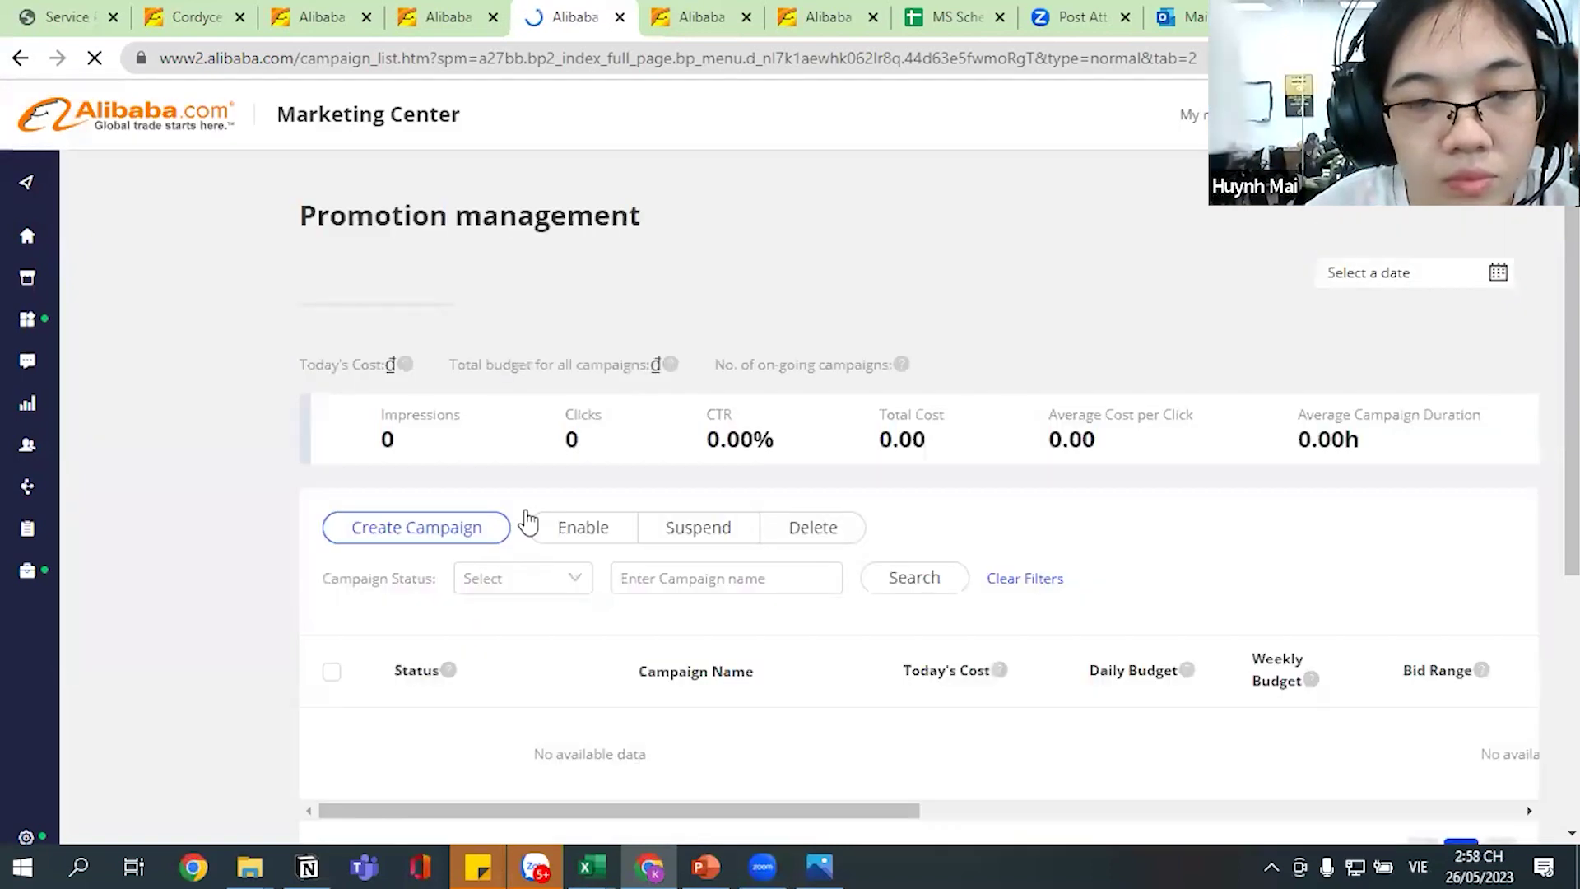
pyautogui.scroll(-3, 583, 451)
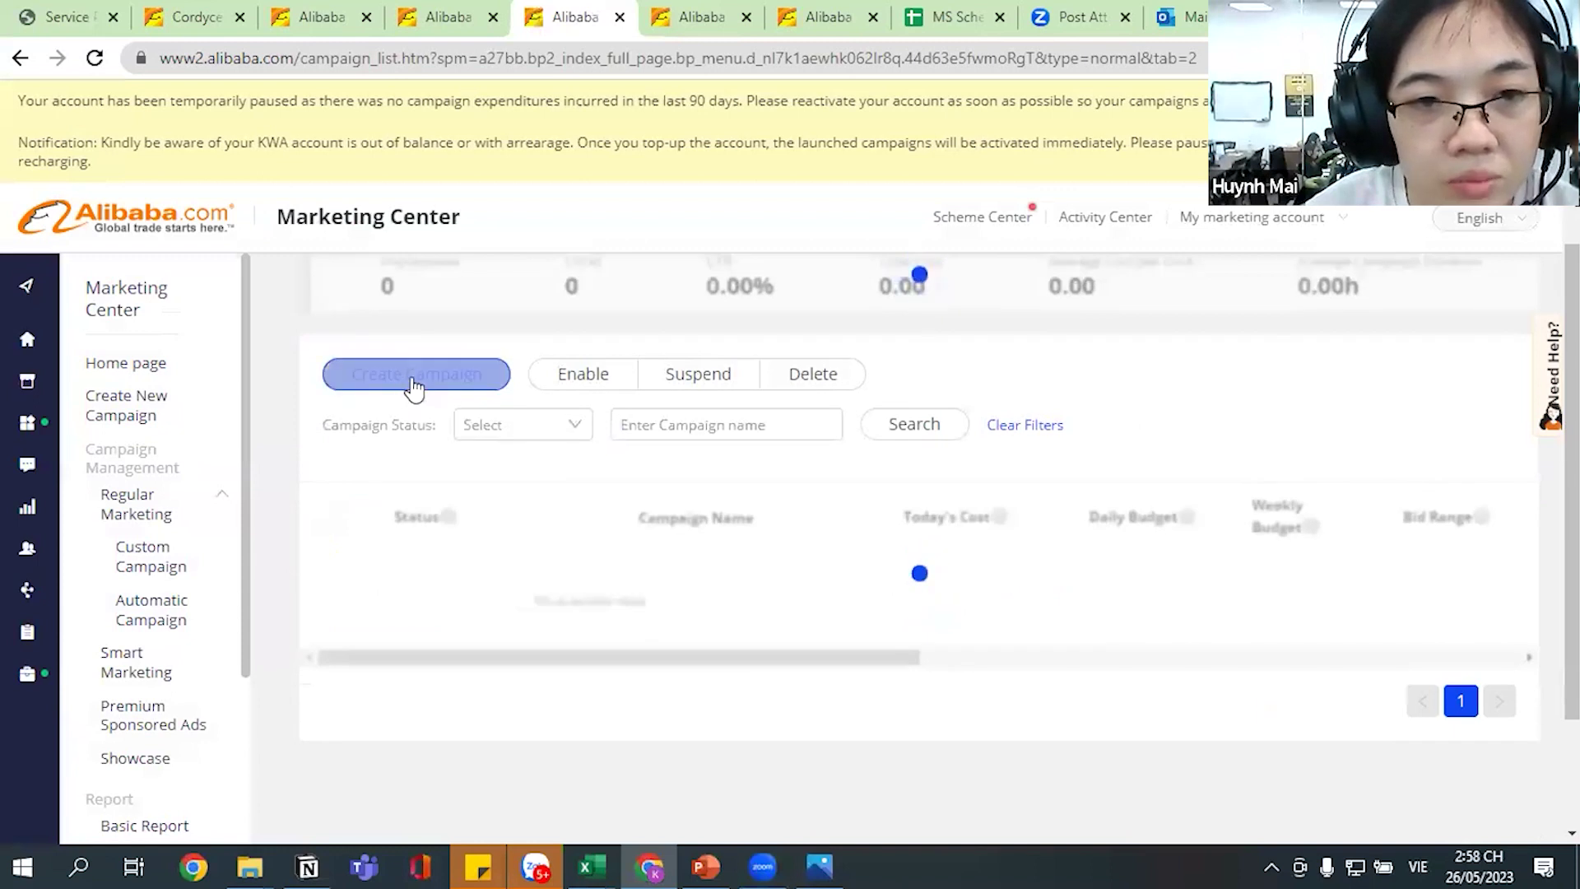
pyautogui.click(443, 383)
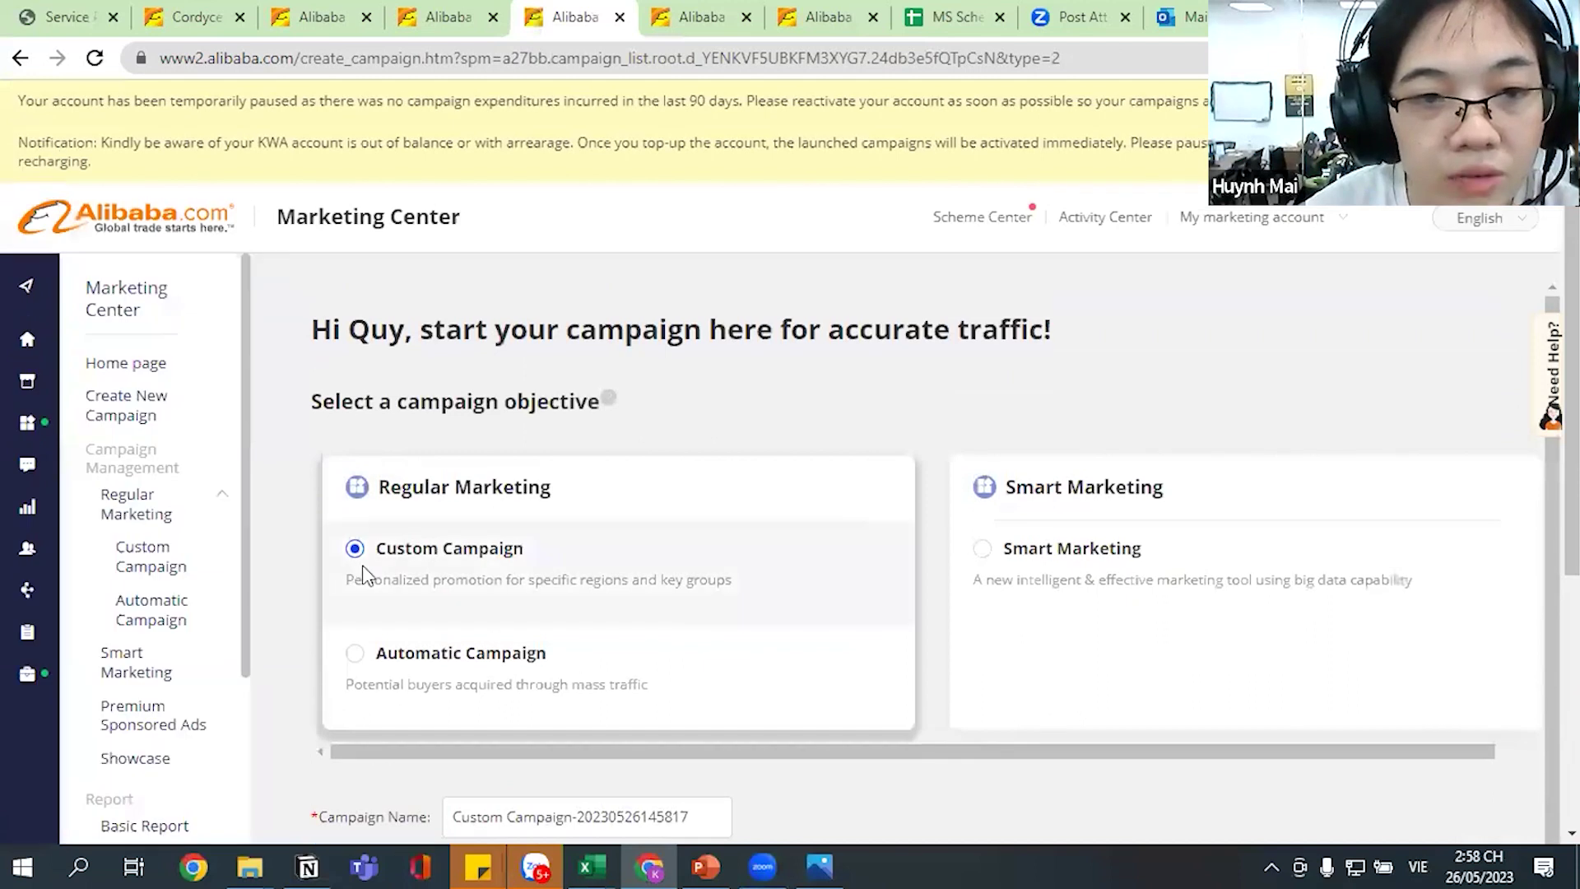
# Keep Custom Campaign as the objective, remove the time digits after 20230526 from the campaign name, and continue to product selection.
pyautogui.scroll(-1, 455, 509)
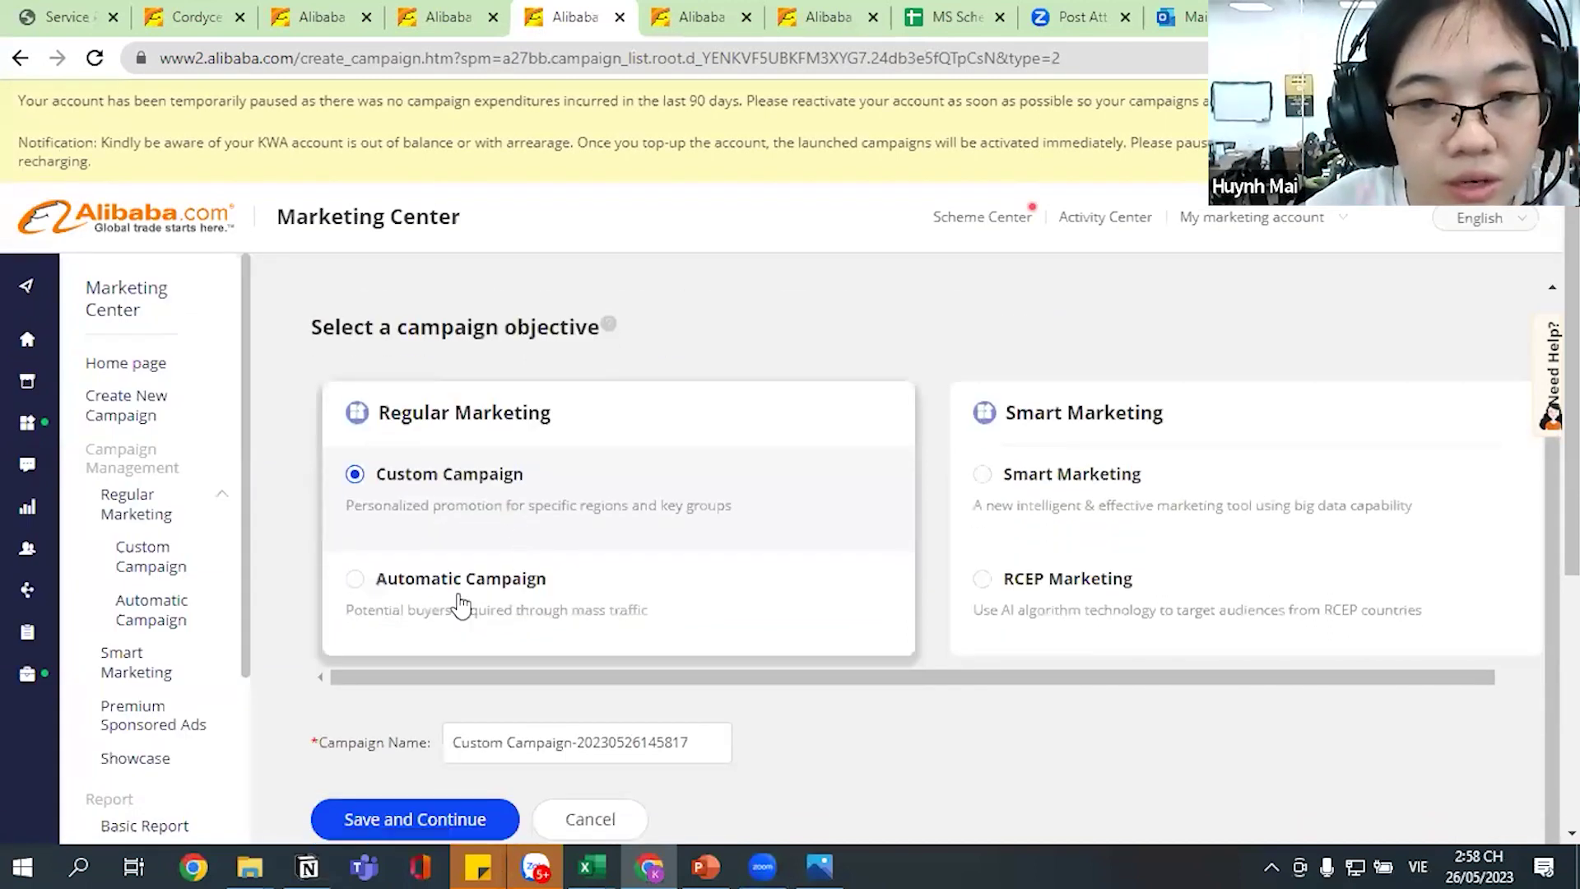
pyautogui.scroll(-3, 522, 610)
pyautogui.click(545, 509)
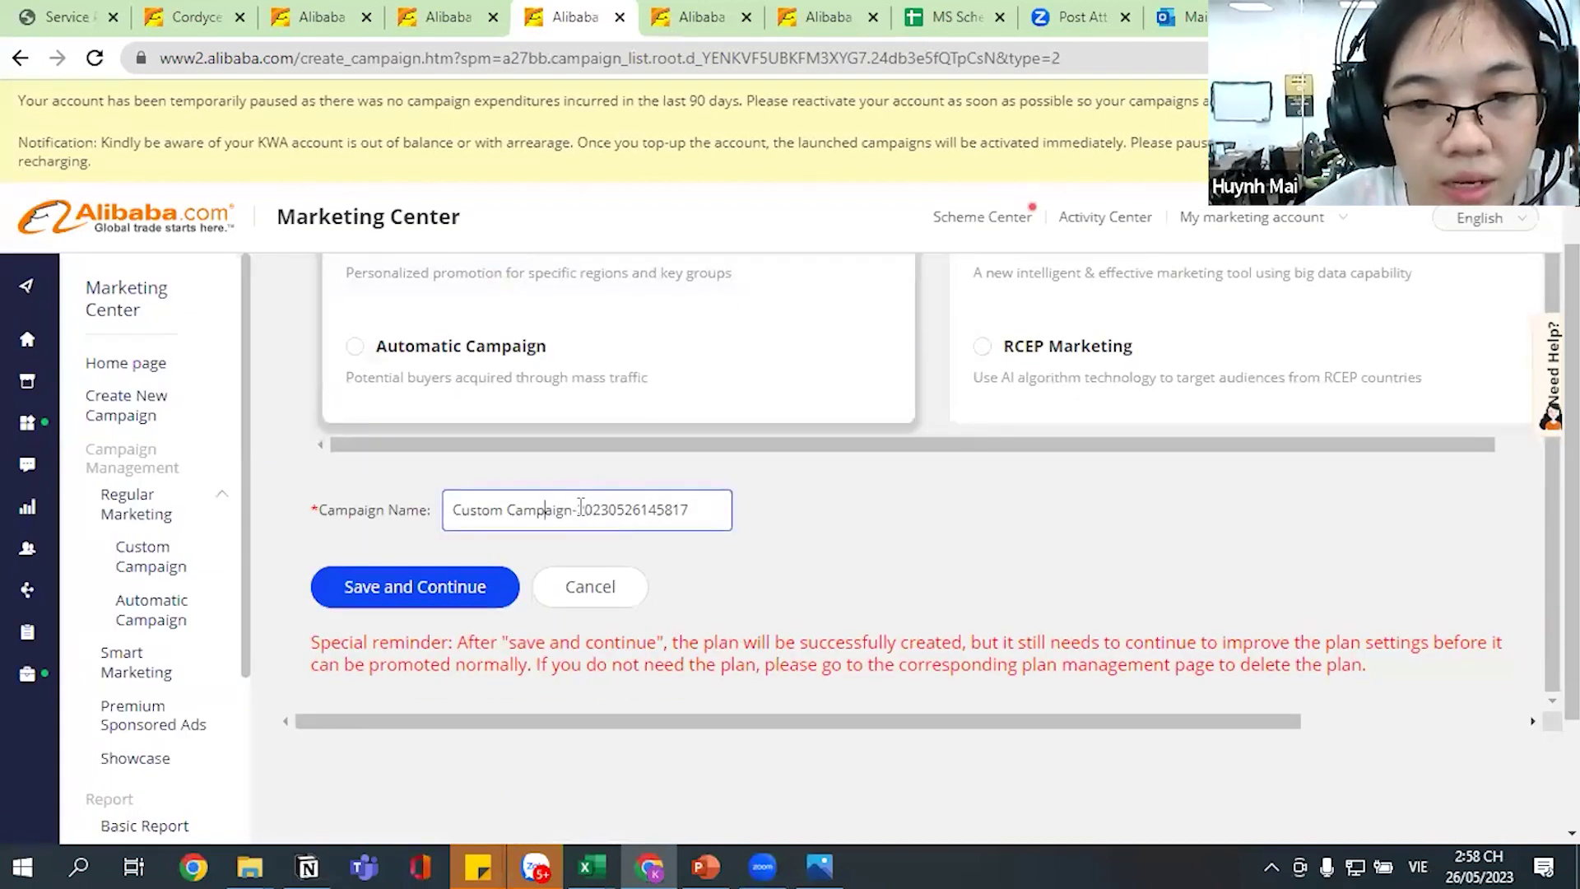
pyautogui.moveTo(576, 509); pyautogui.dragTo(628, 509)
pyautogui.click(628, 509)
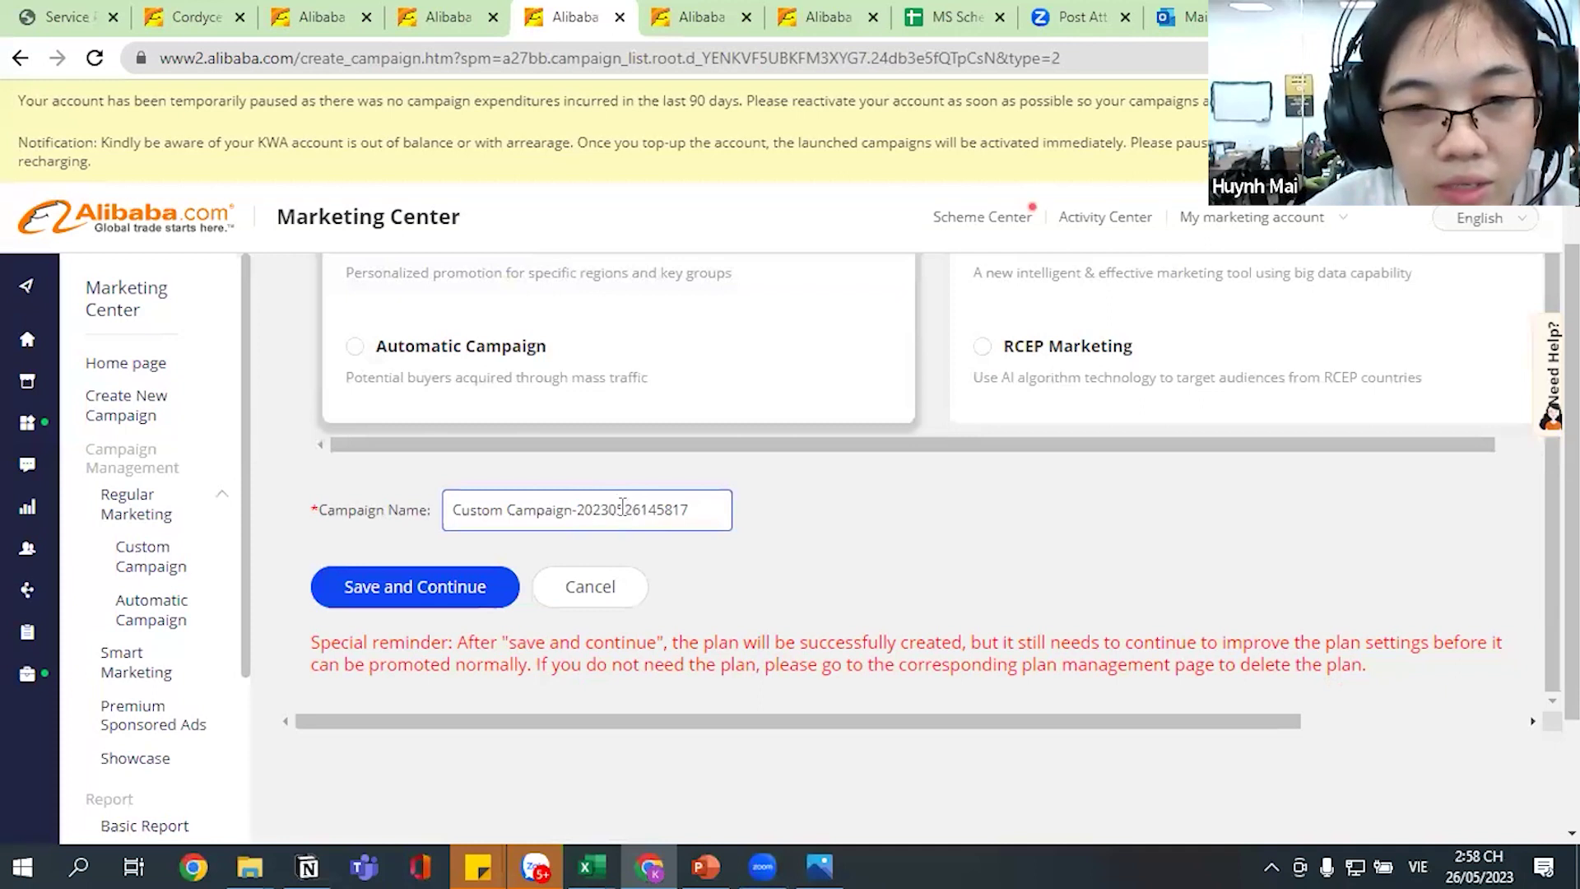
pyautogui.moveTo(623, 509)
pyautogui.mouseDown()
pyautogui.moveTo(704, 506)
pyautogui.moveTo(645, 509)
pyautogui.mouseUp()
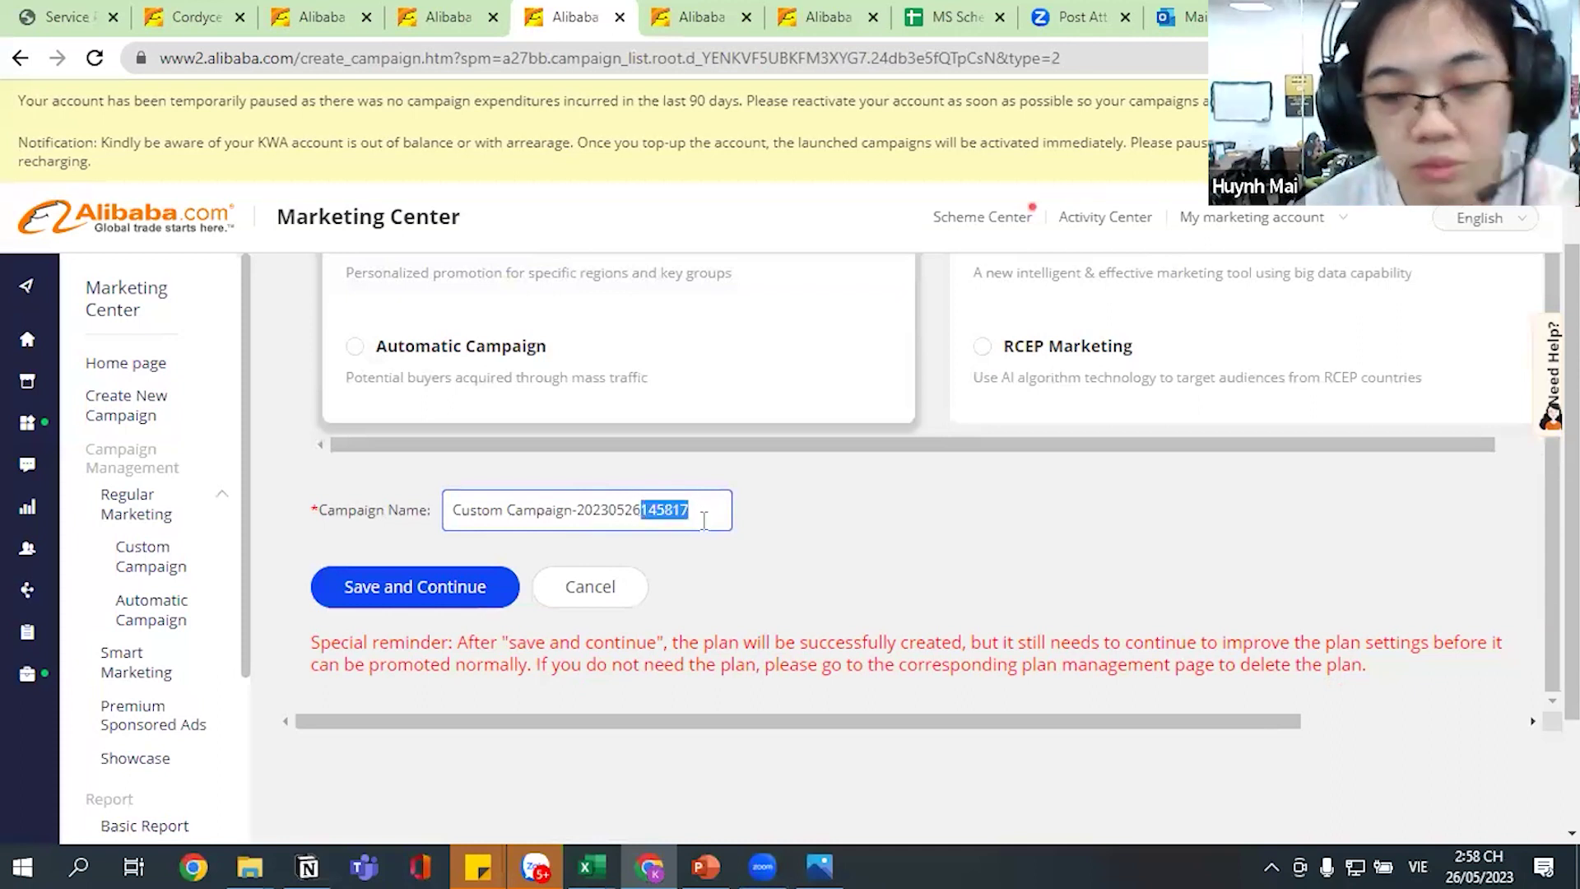
pyautogui.press('BackSpace')
pyautogui.press('Return')
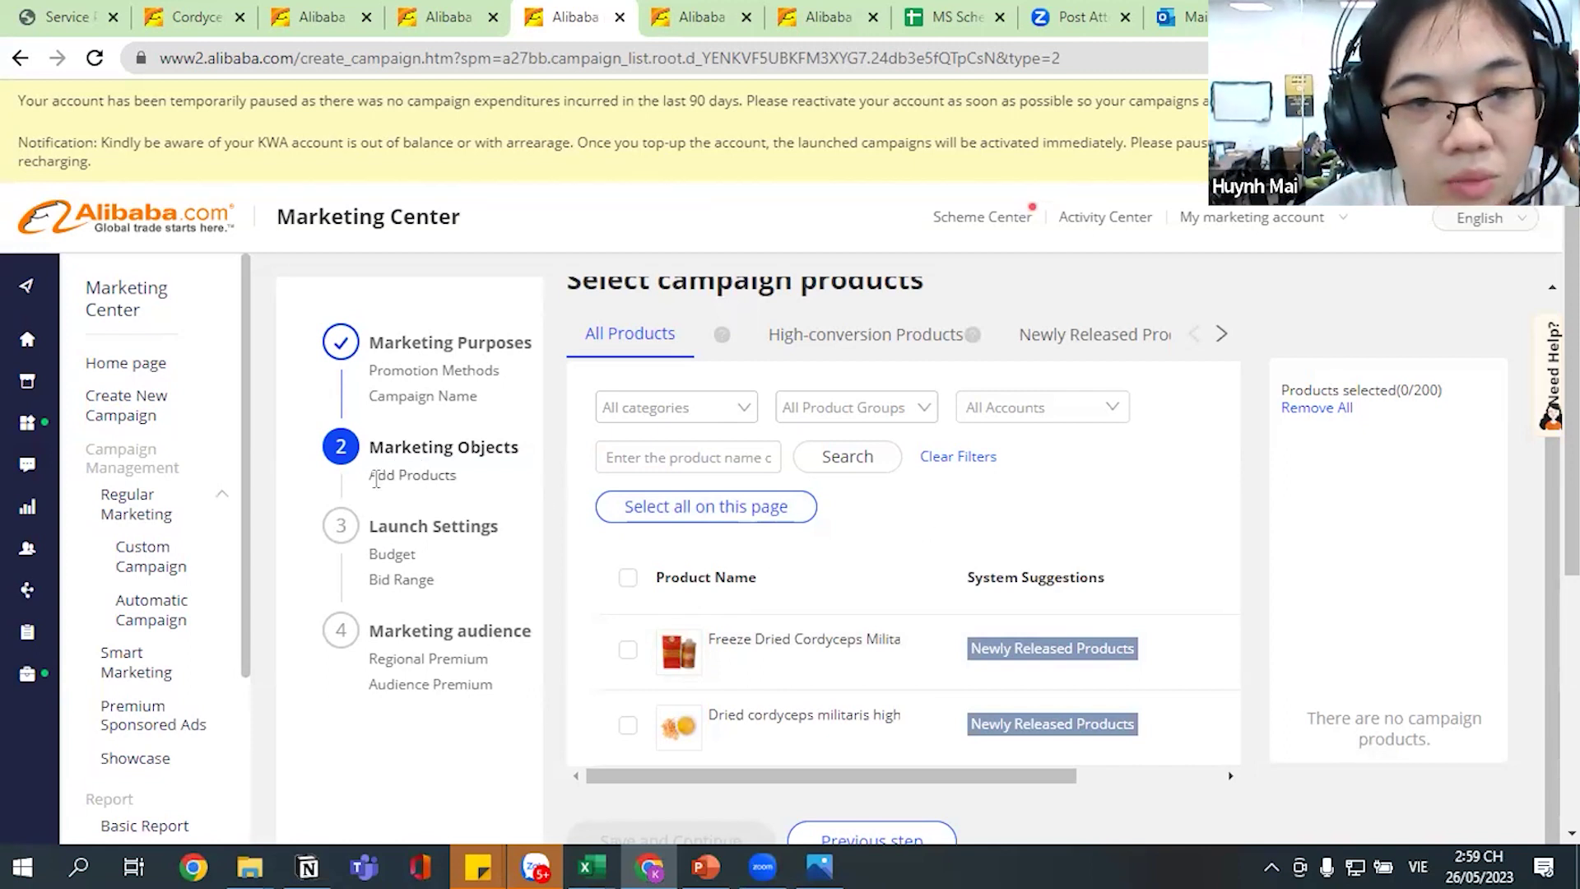
# Add the dried cordyceps militaris product and the two Freeze Dried Cordyceps Militaris products to the campaign, and continue to the launch settings.
pyautogui.moveTo(376, 480); pyautogui.dragTo(779, 582)
pyautogui.scroll(-3, 721, 461)
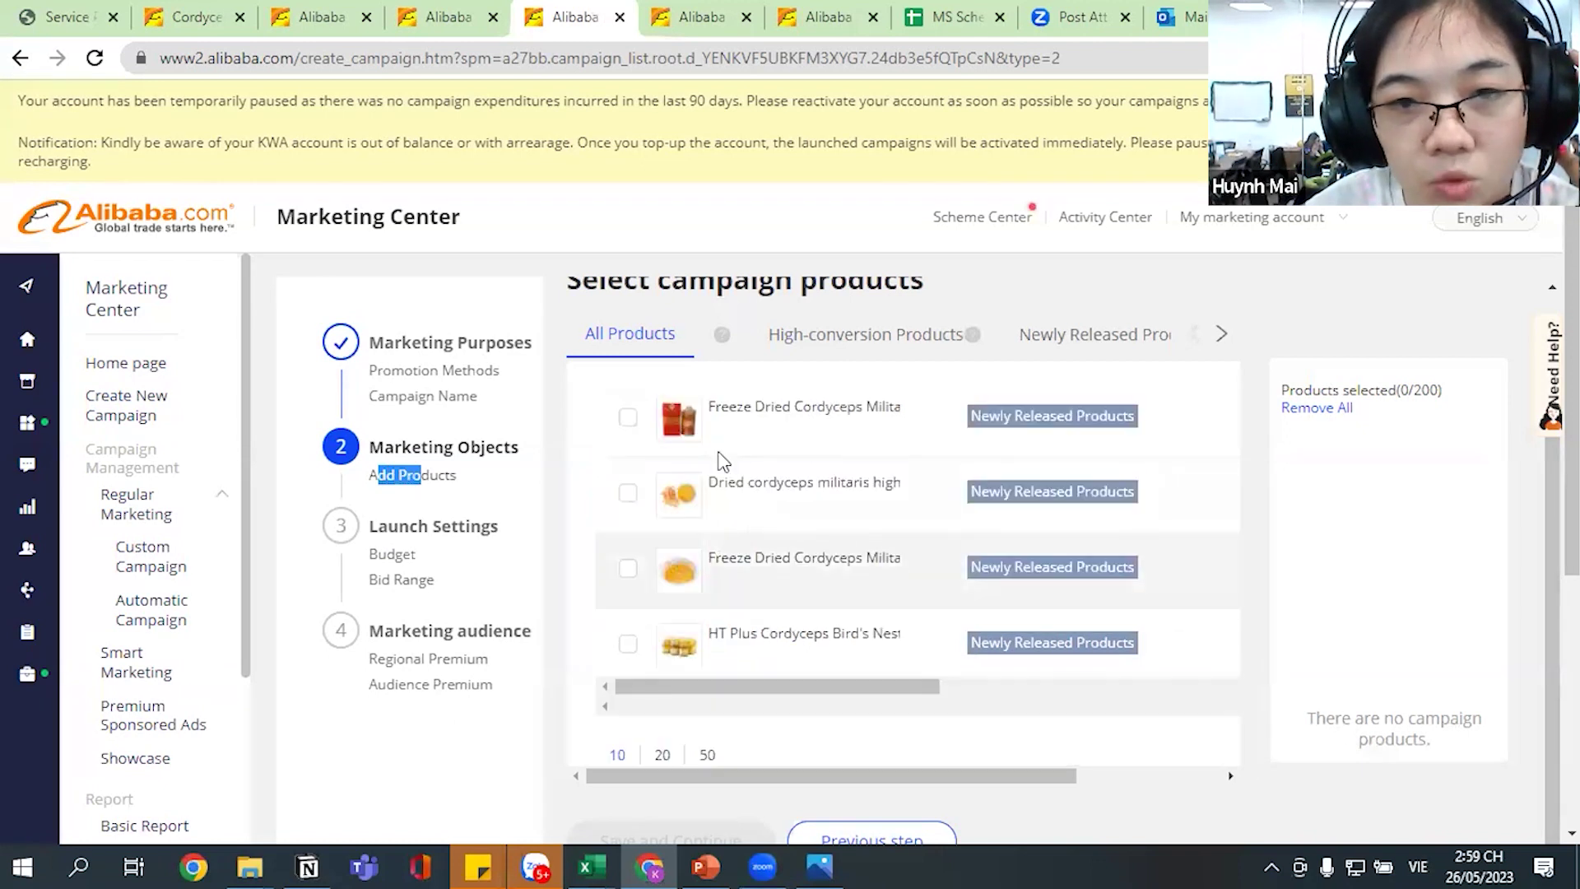
pyautogui.click(620, 466)
pyautogui.click(628, 493)
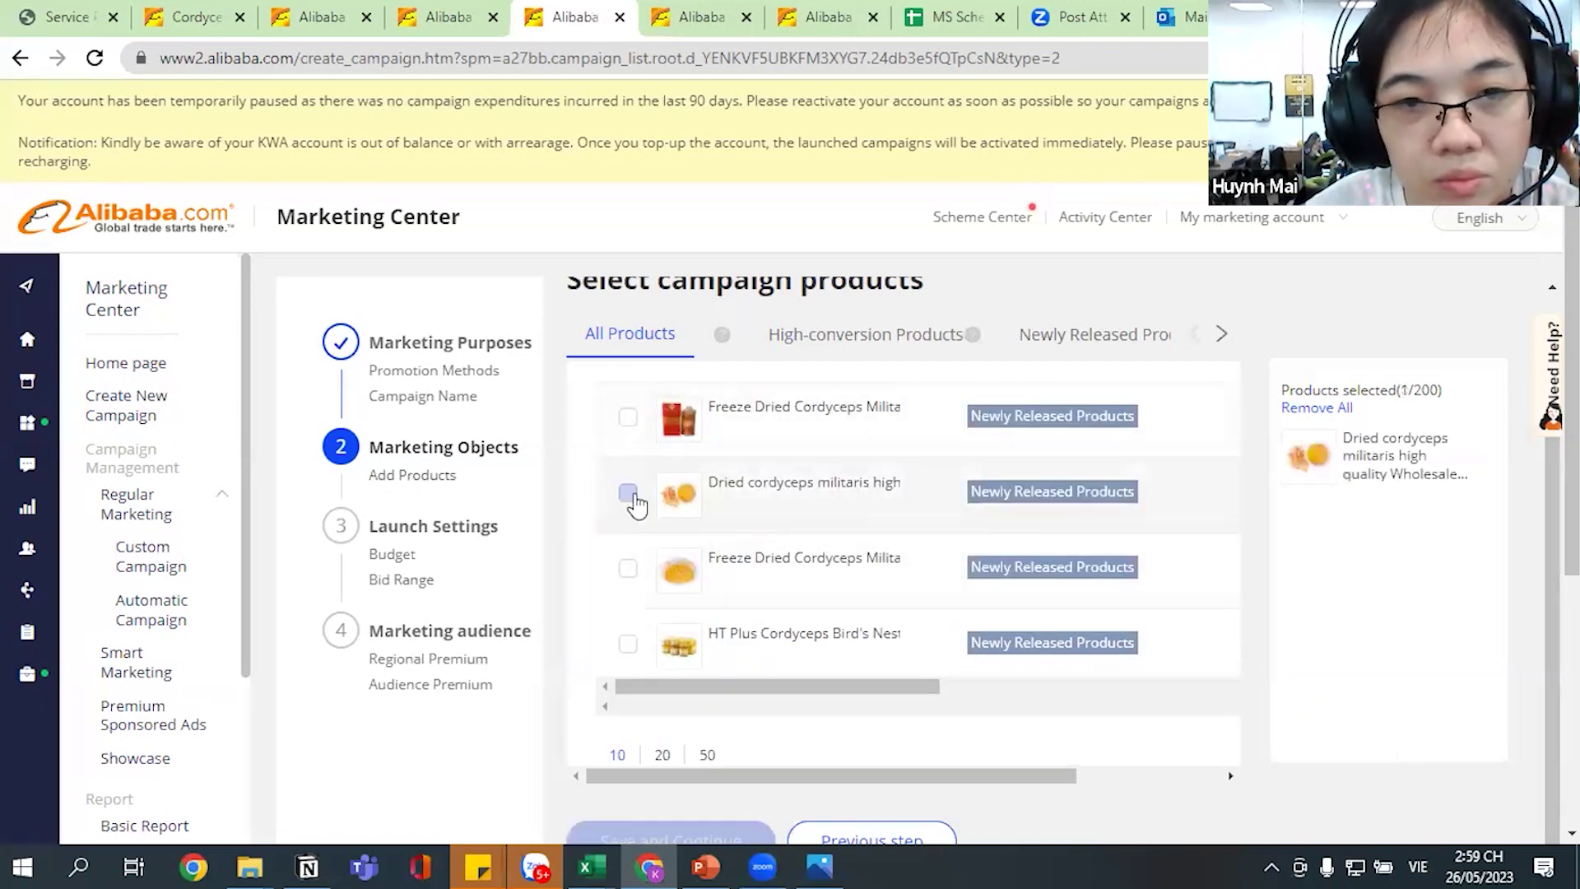
pyautogui.click(628, 416)
pyautogui.click(628, 567)
pyautogui.scroll(-3, 589, 564)
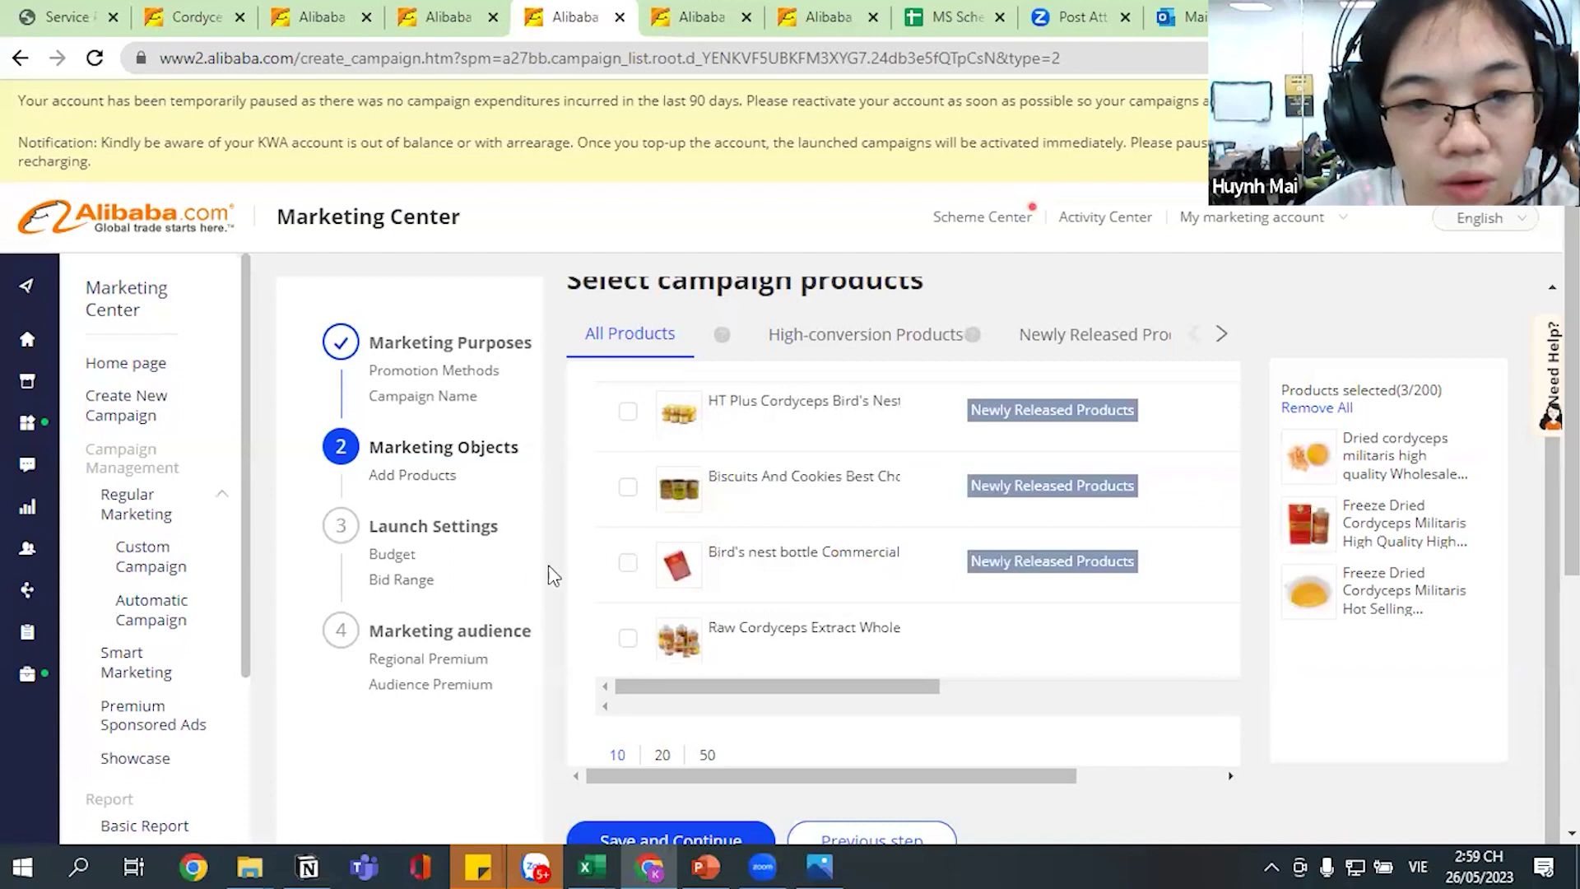
pyautogui.scroll(-2, 899, 755)
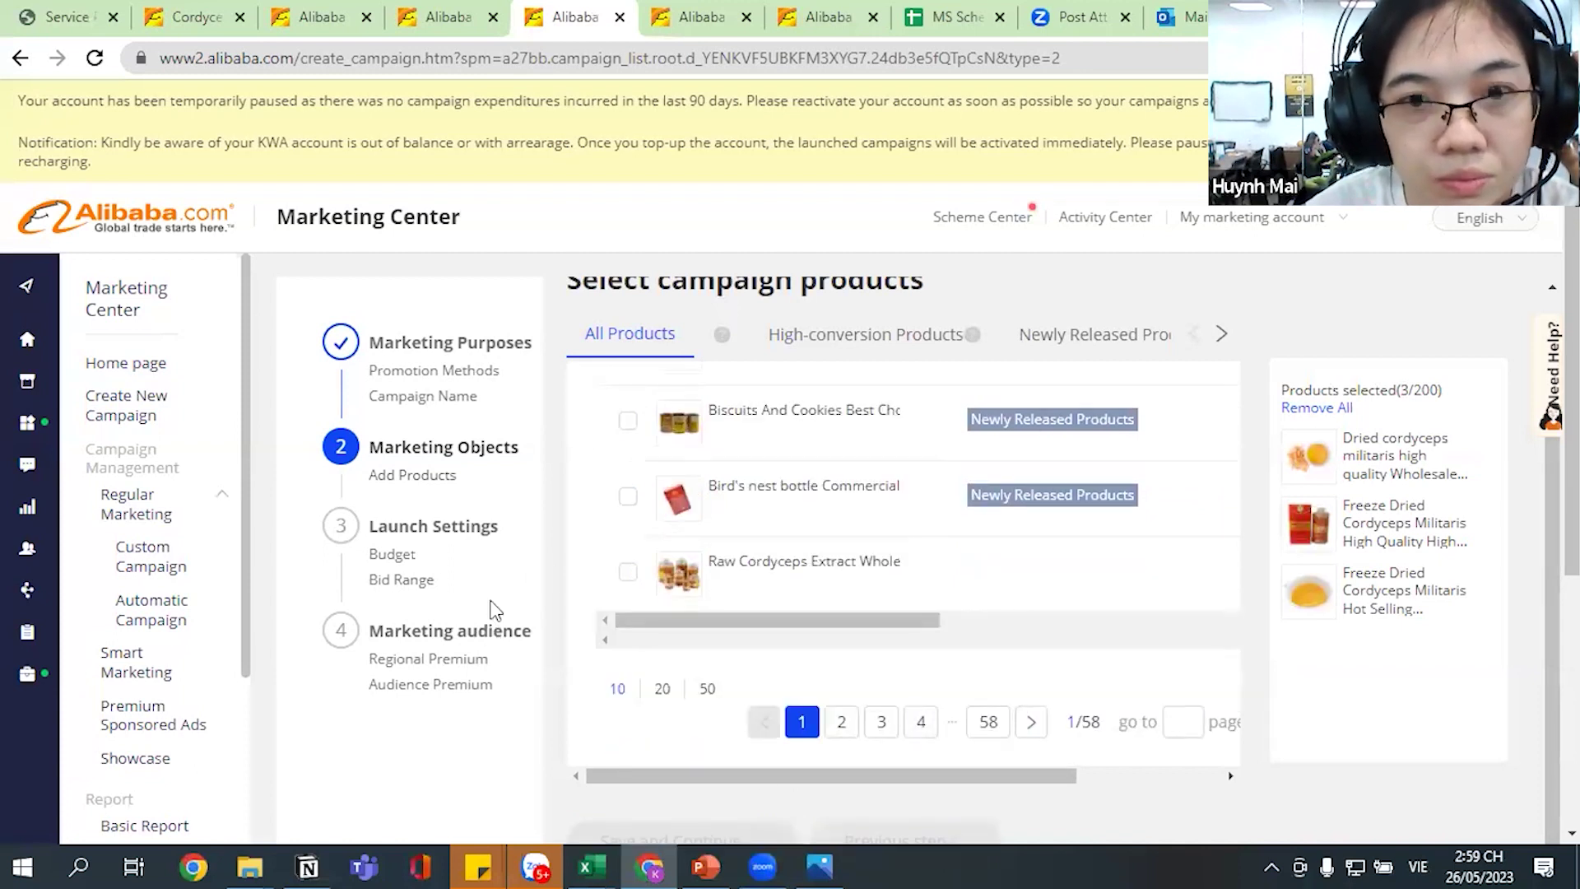
# Set the campaign's daily budget to ₫500000, keeping the weekly budget enabled.
pyautogui.click(813, 445)
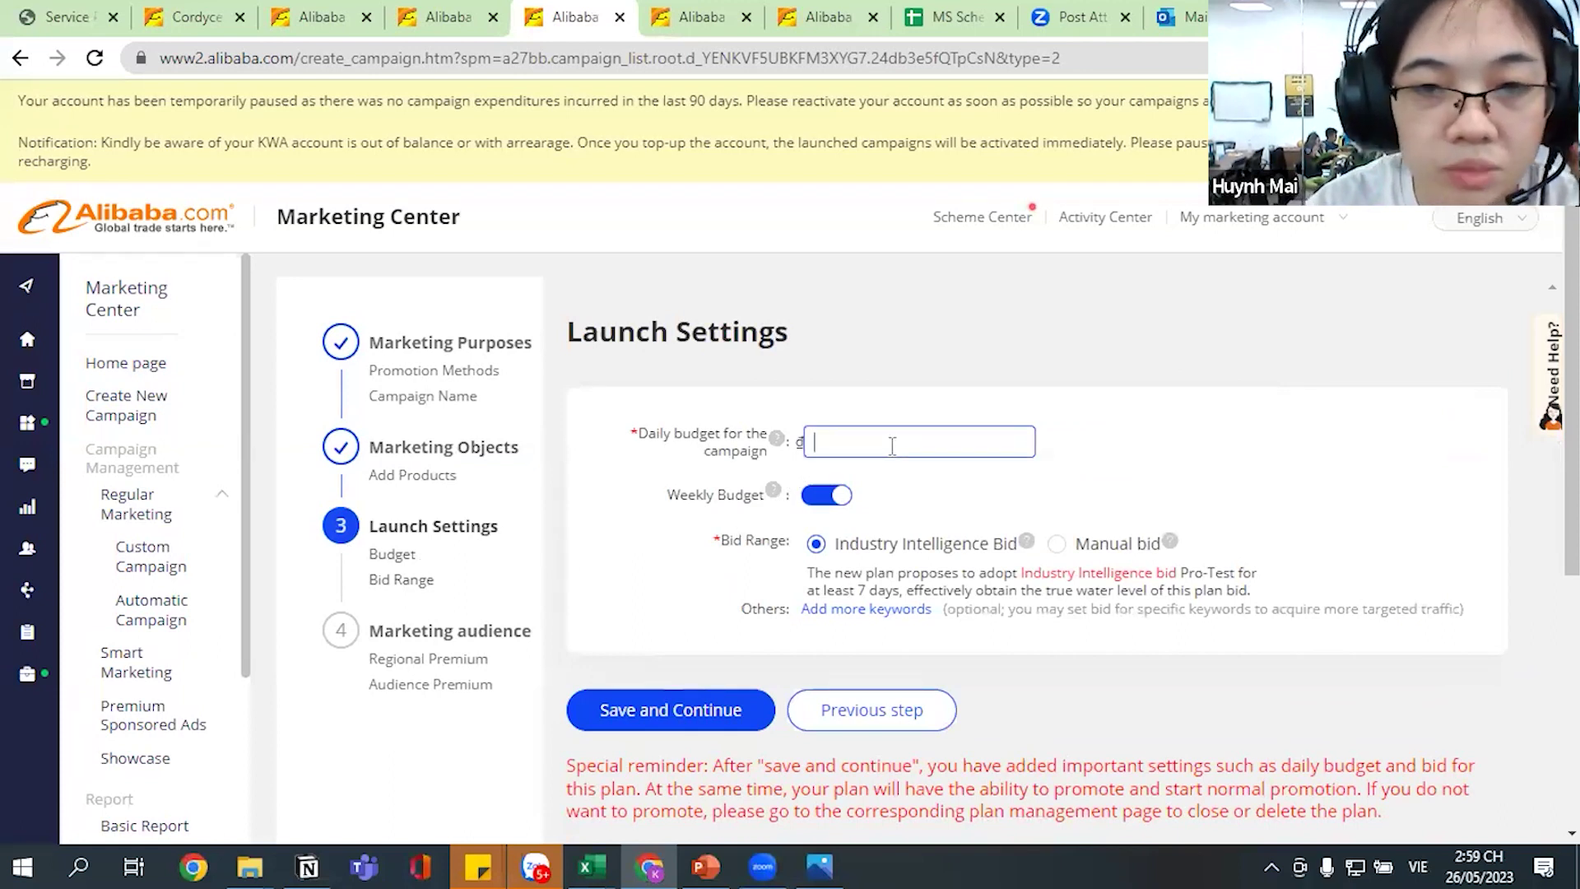
pyautogui.write('500000')
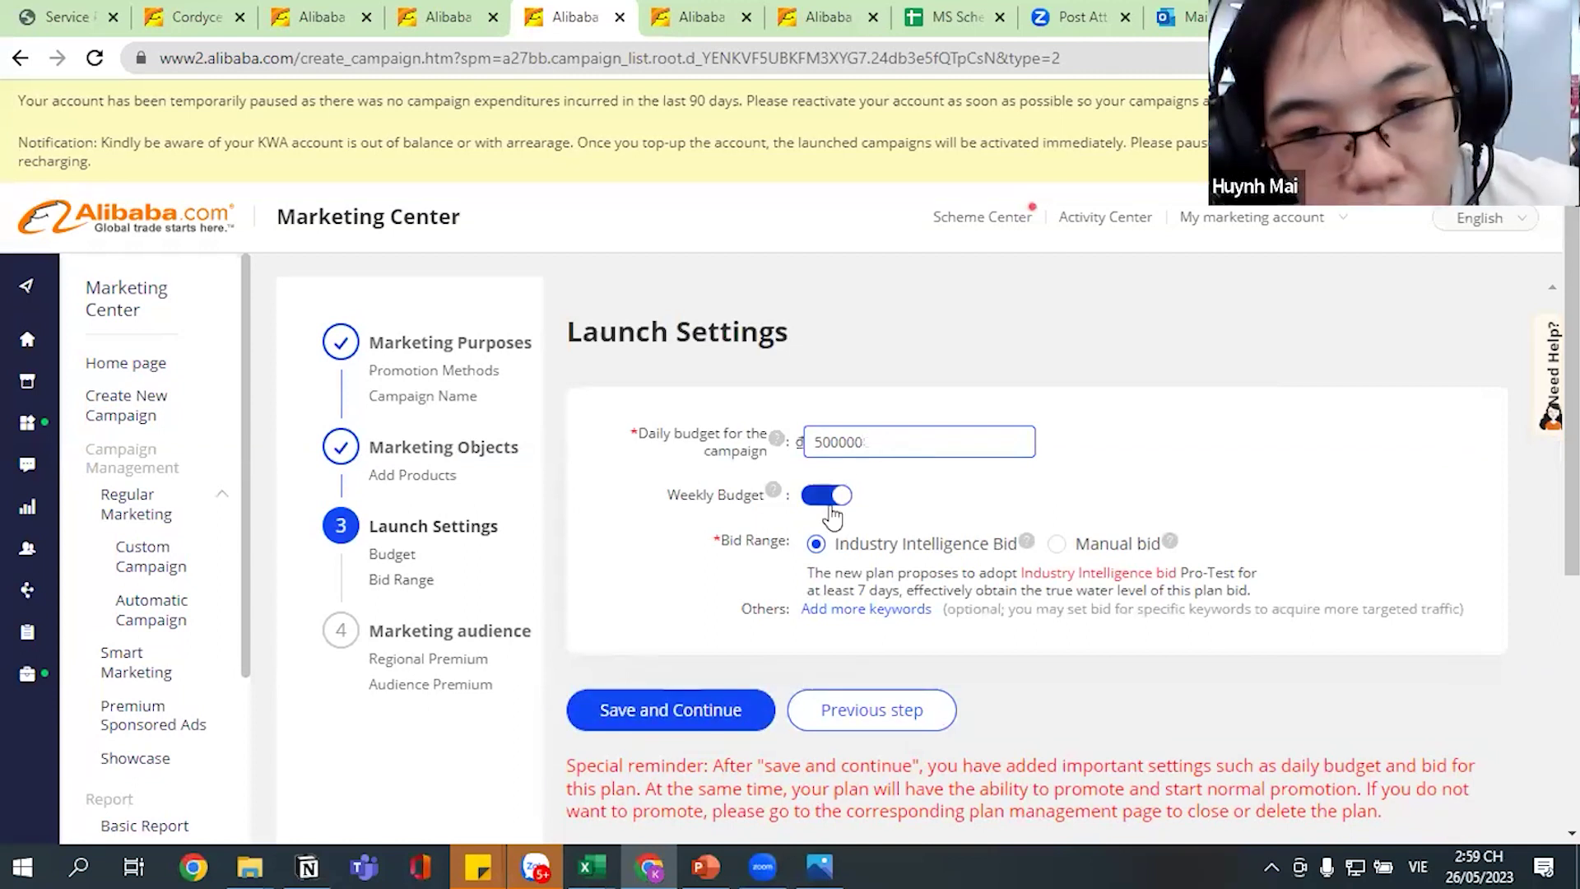
pyautogui.click(838, 444)
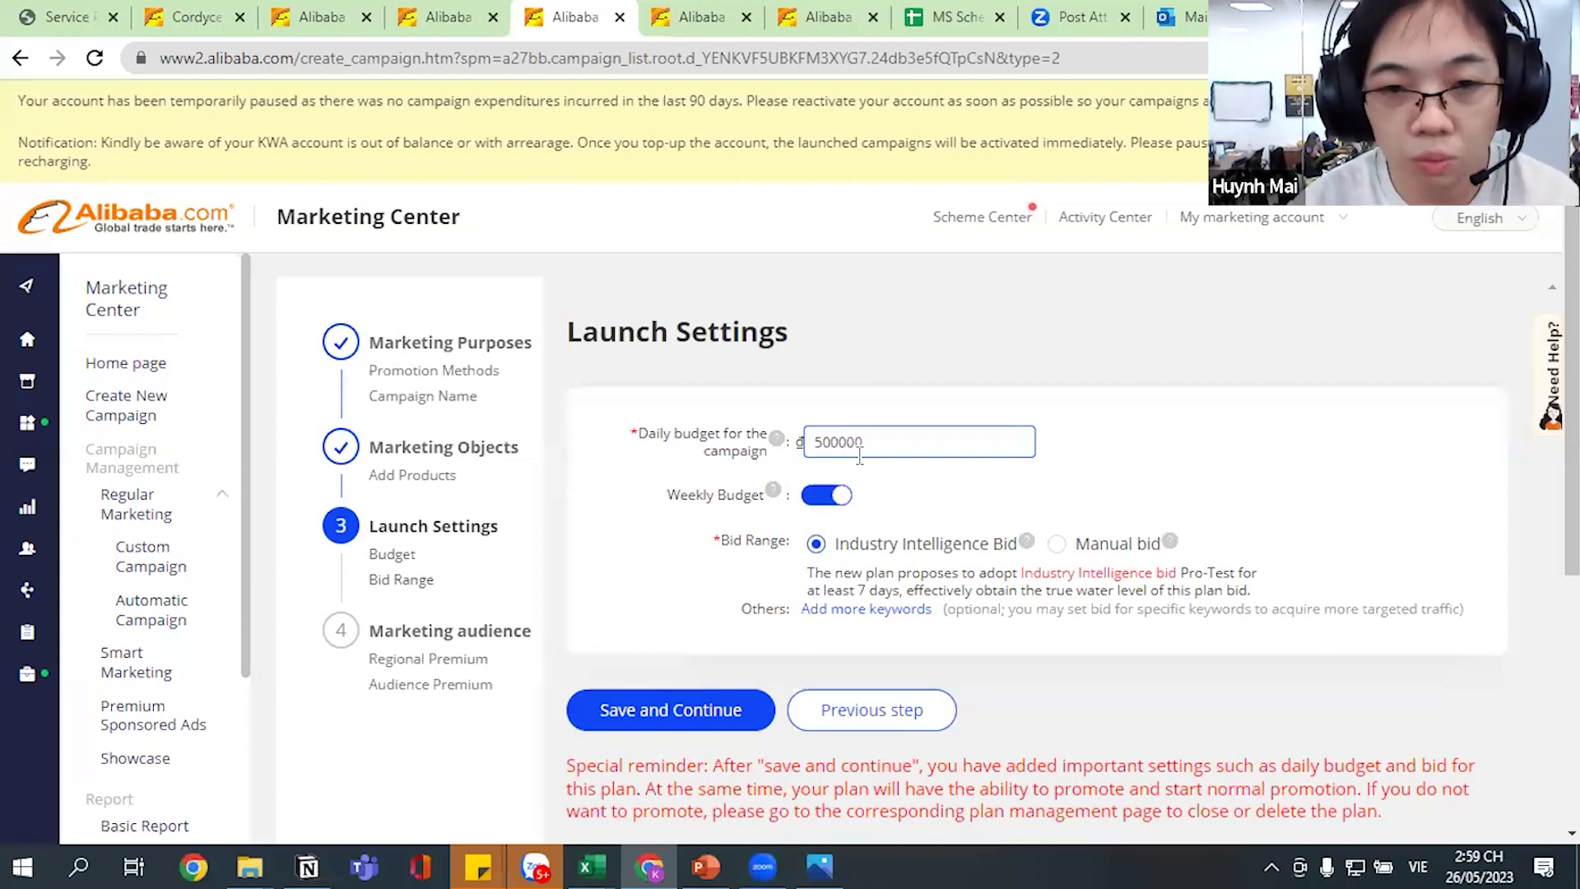
# Compare the Industry Intelligence and manual bid options, and set a manual bid of ₫13000.
pyautogui.click(1056, 544)
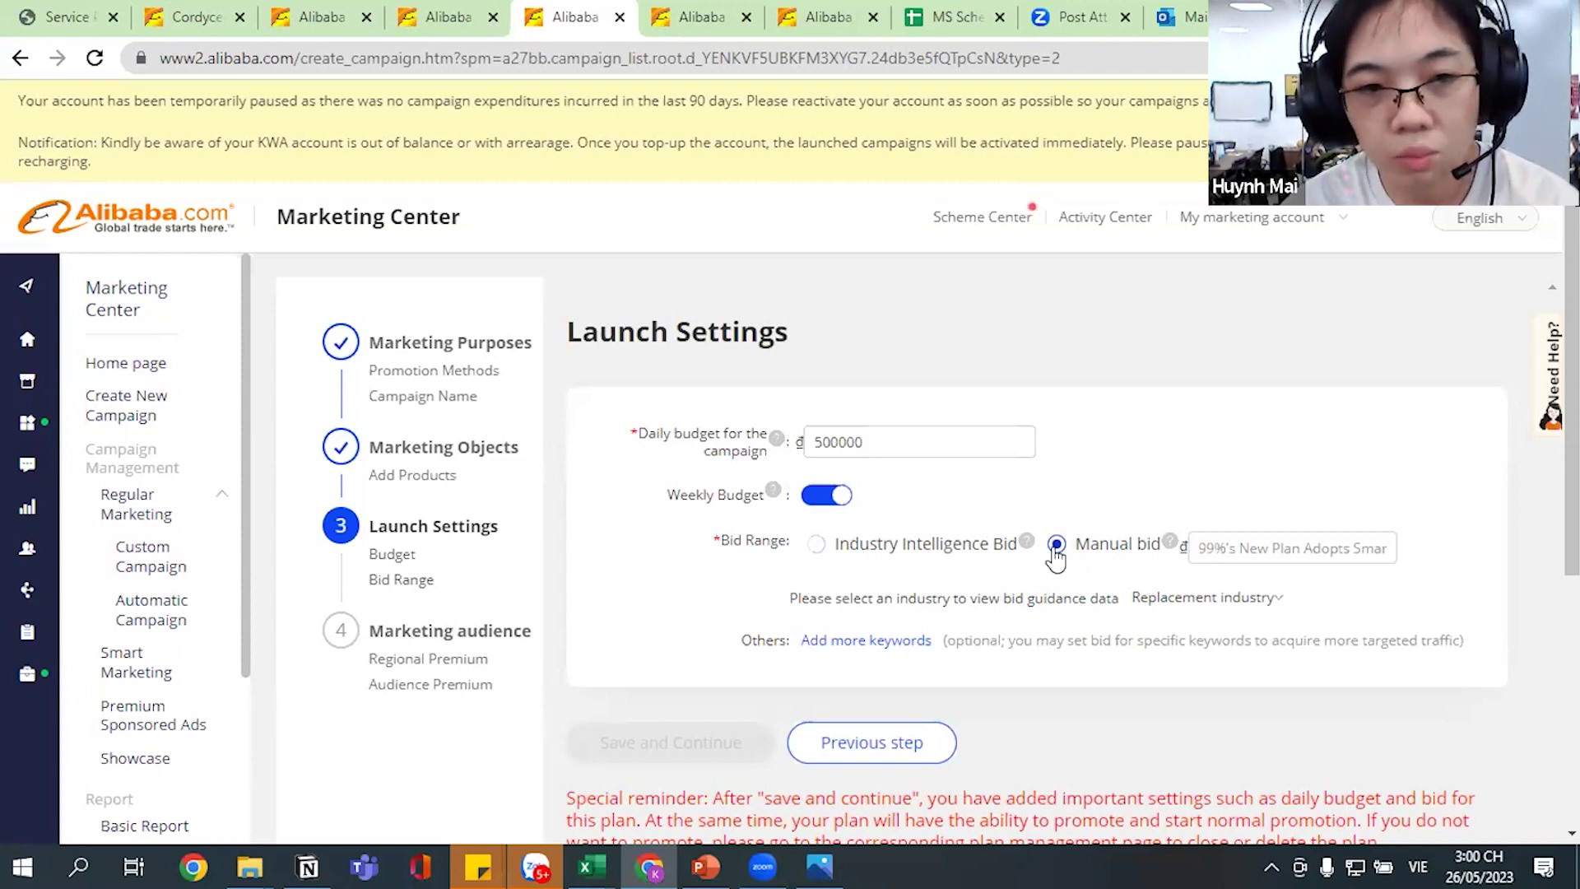
pyautogui.click(1242, 548)
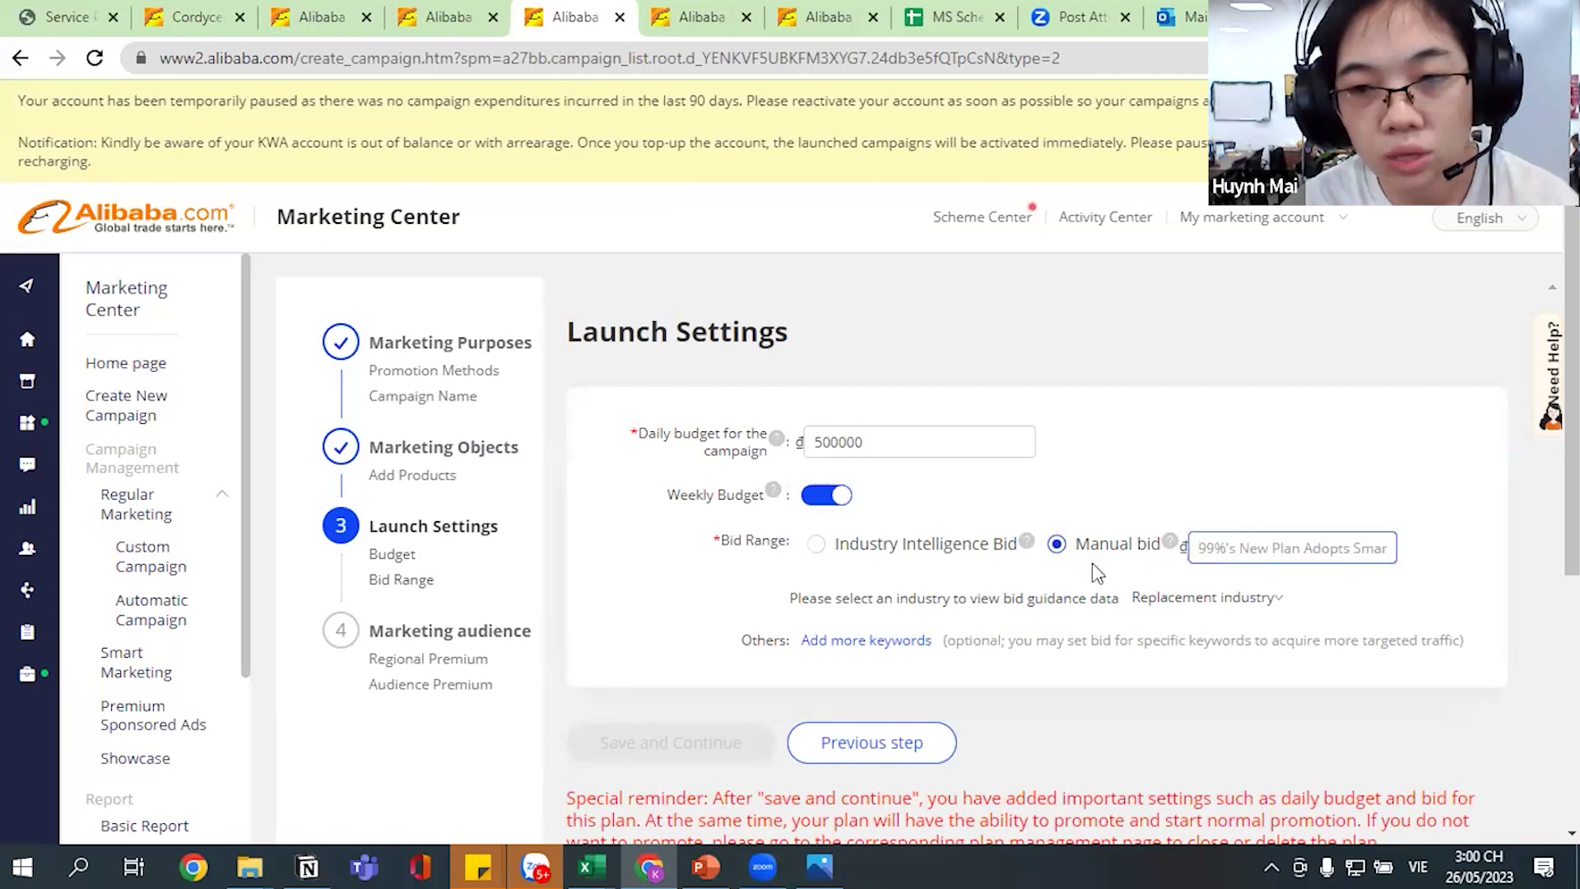
pyautogui.click(814, 550)
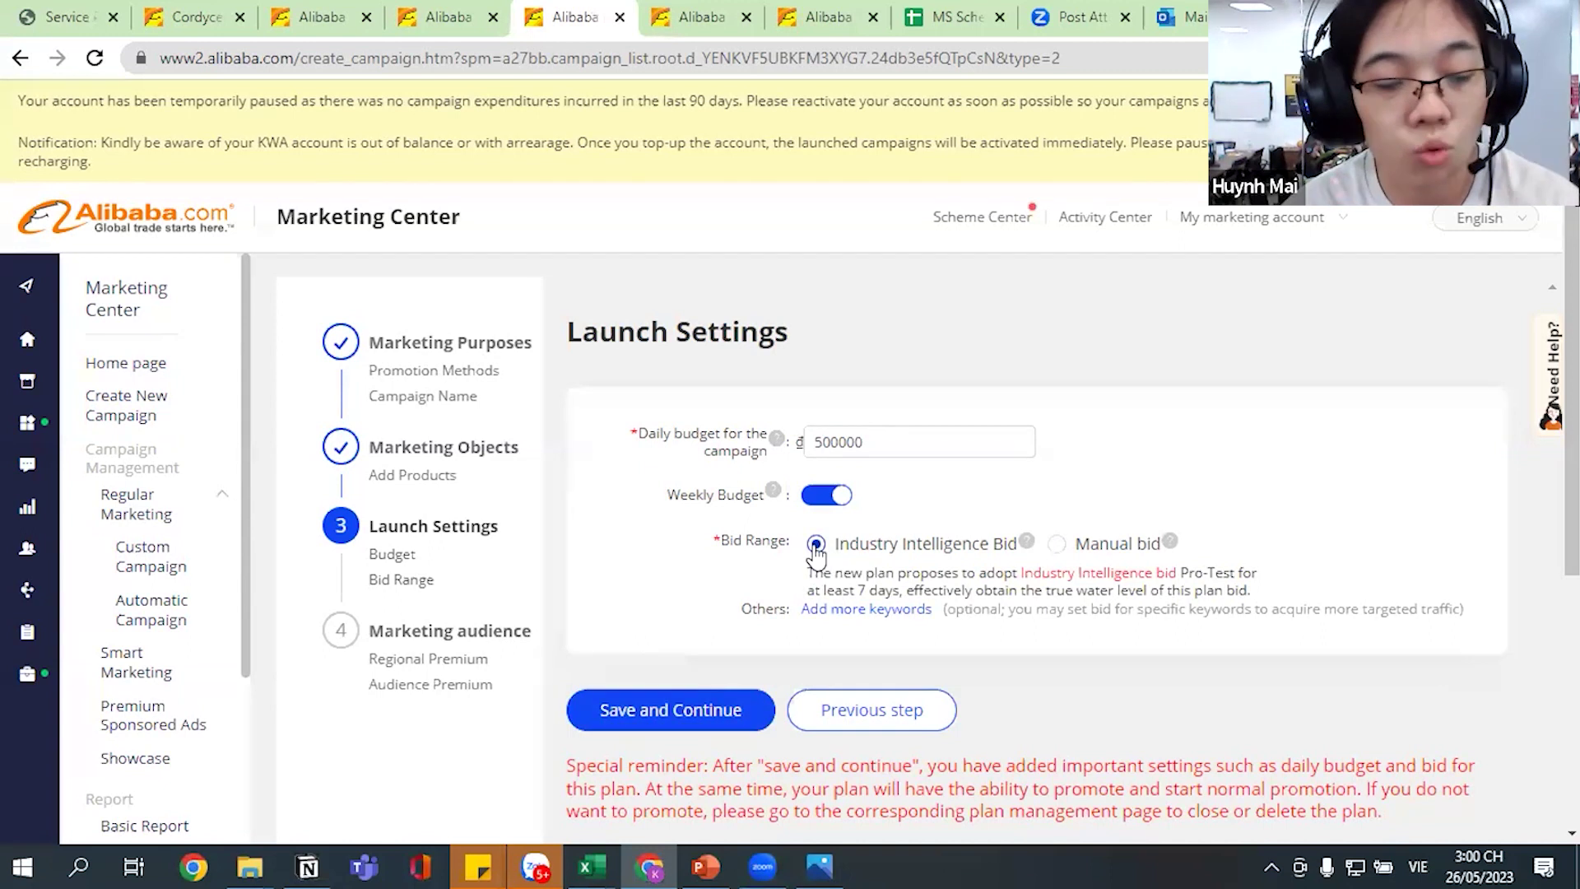
pyautogui.click(1057, 544)
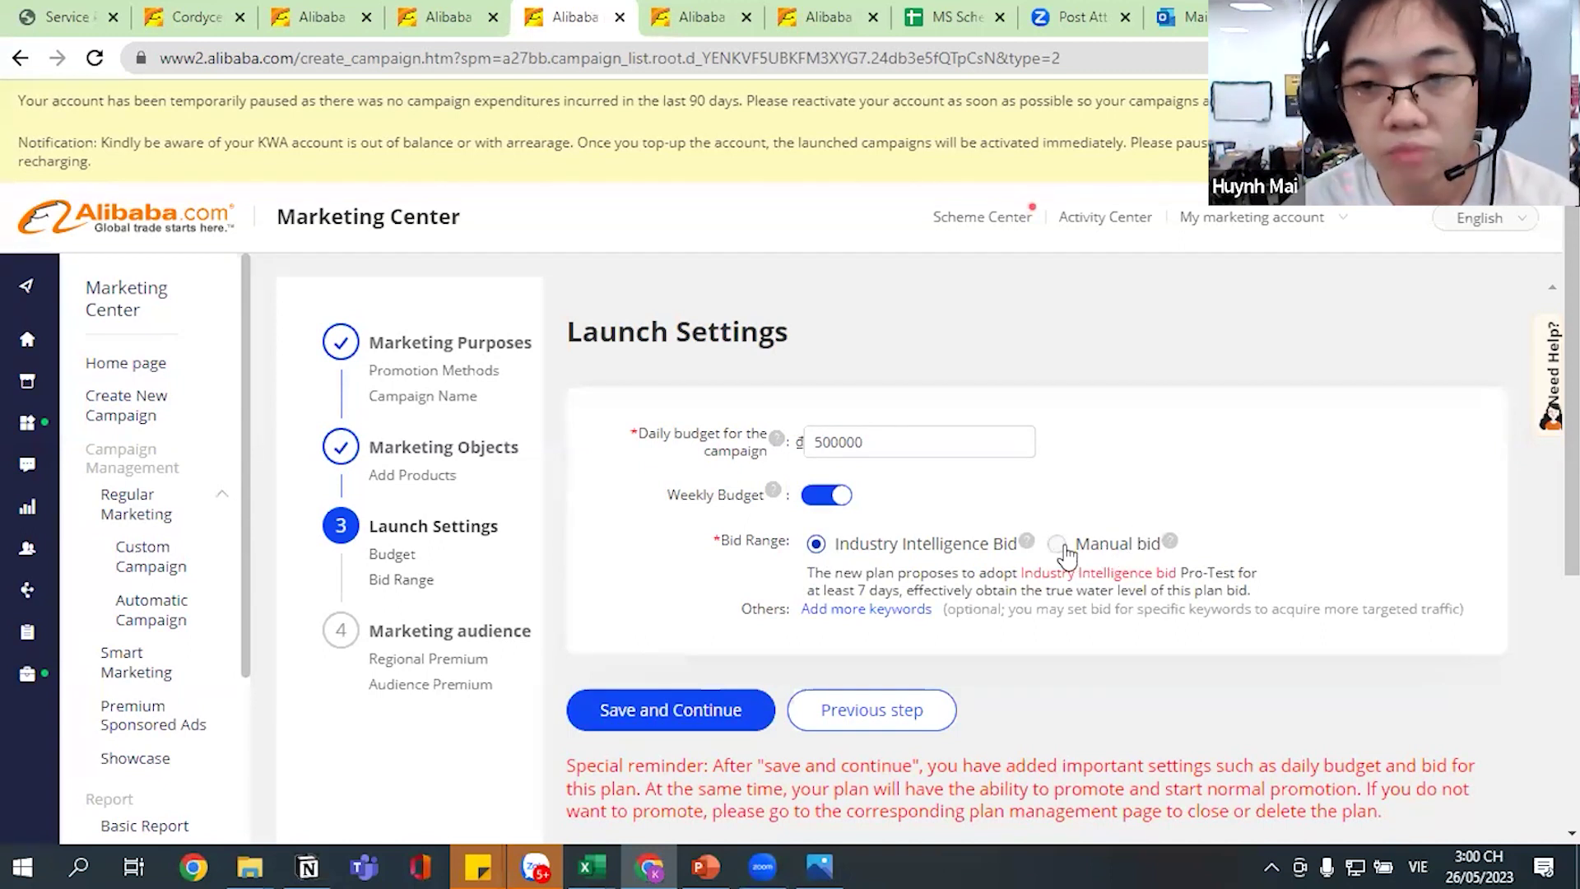
pyautogui.click(1222, 548)
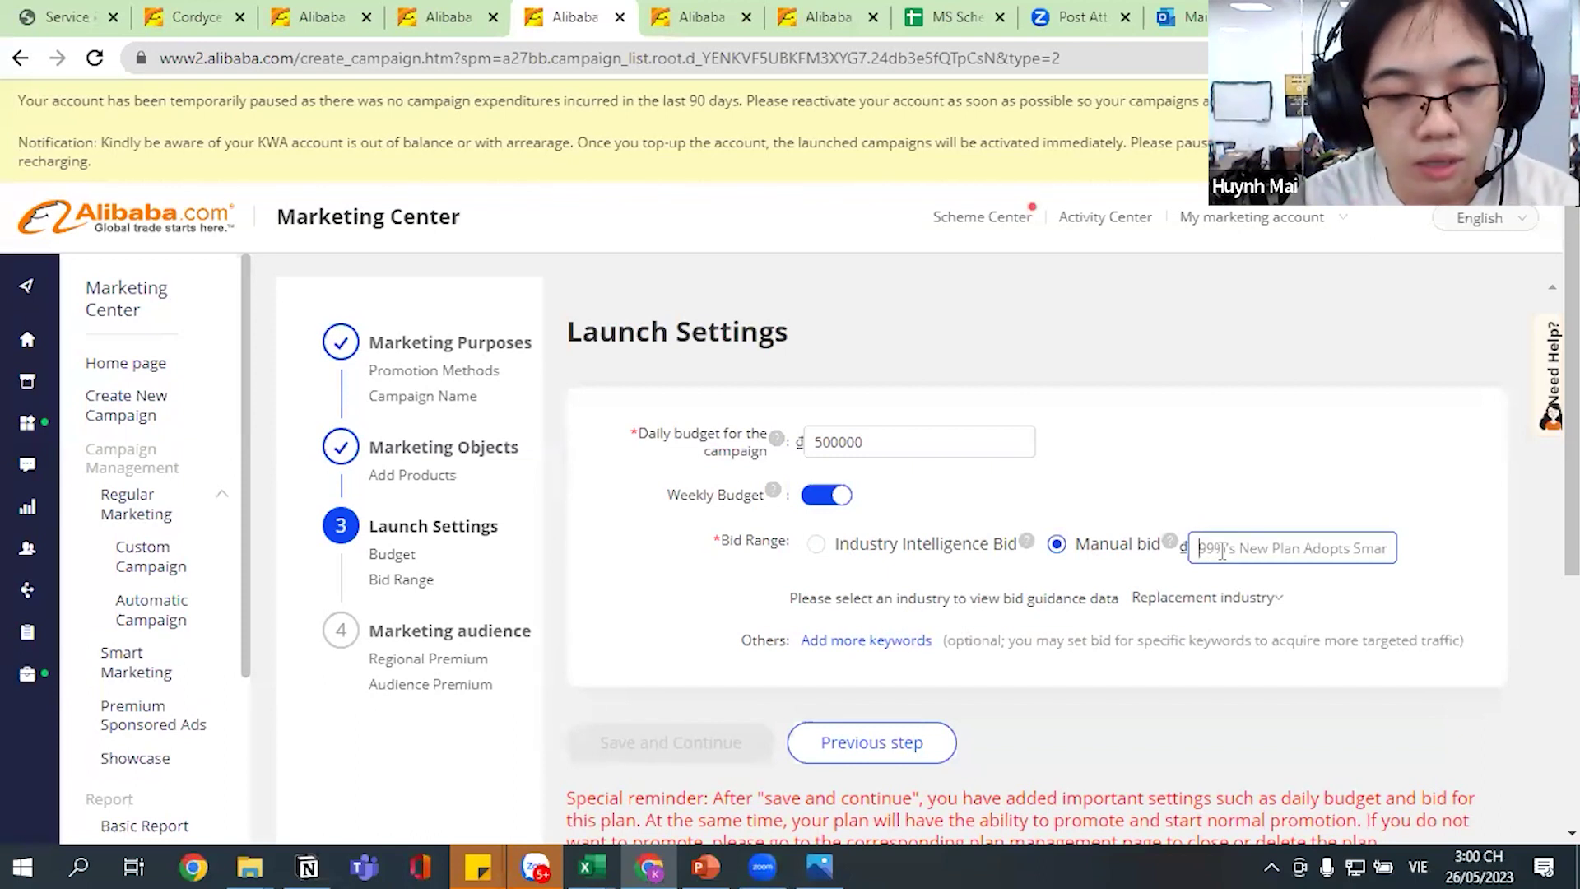
pyautogui.write('13000')
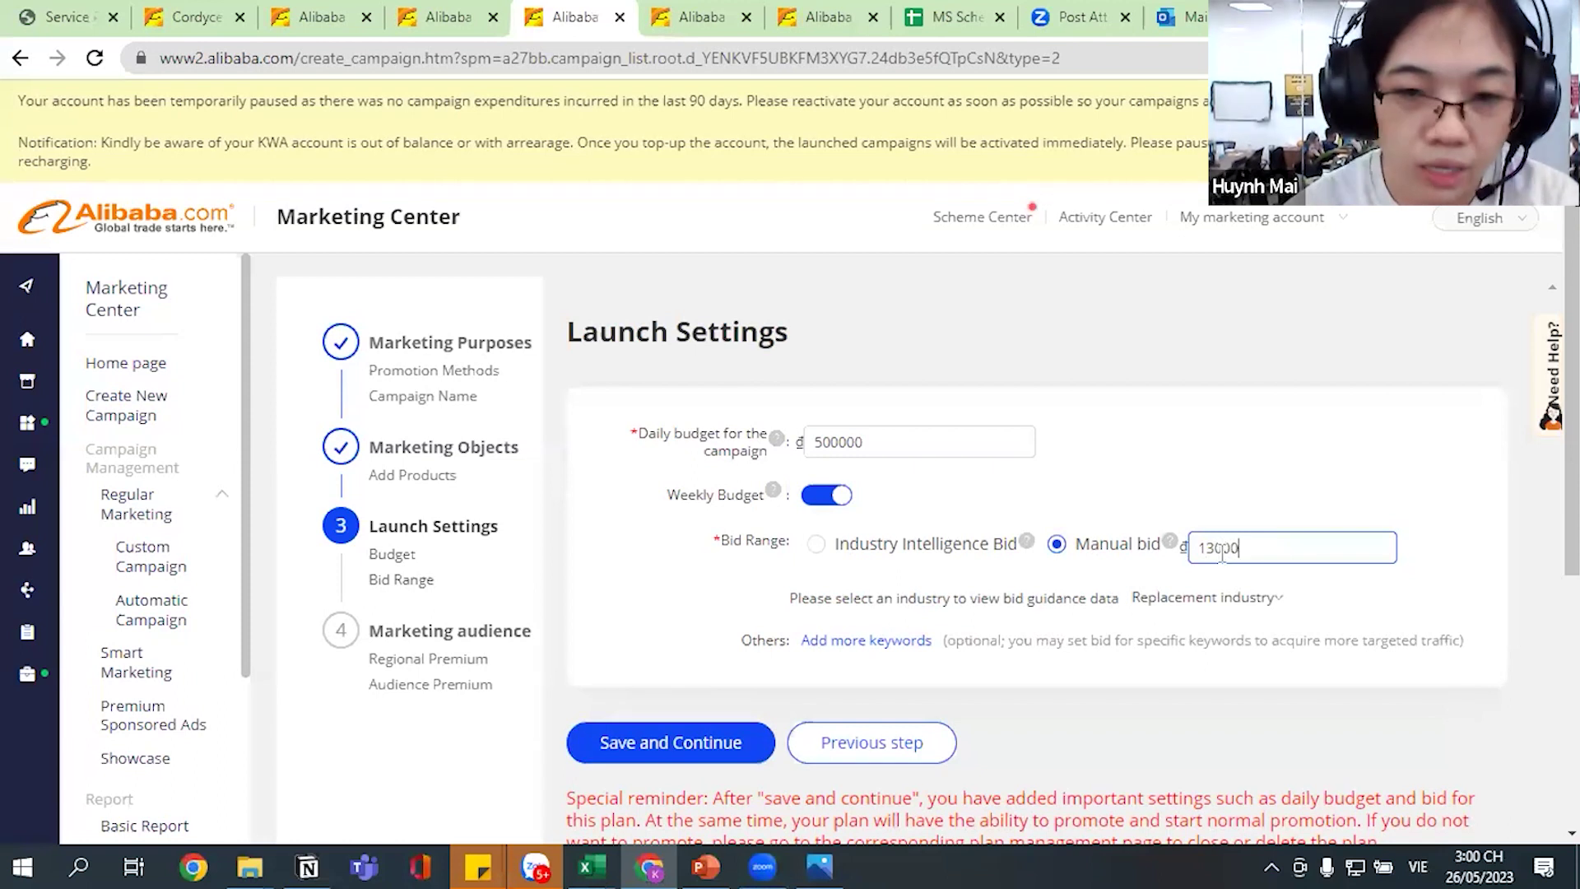
# Add the recommended keywords OTHER FOOD and FOOD to the campaign using the recommended bid.
pyautogui.click(848, 650)
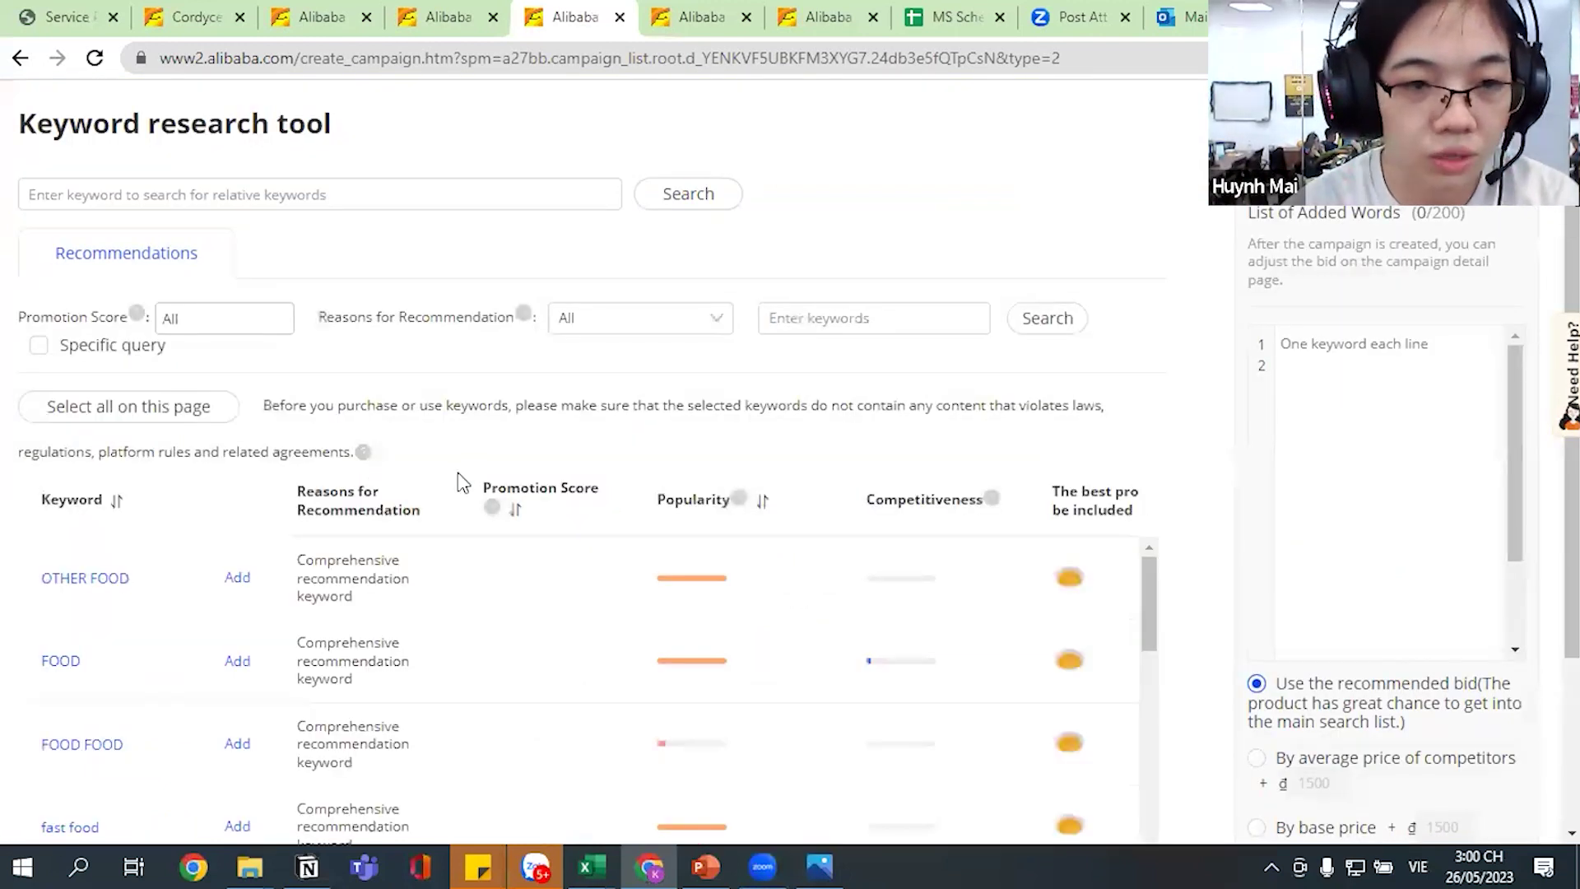
pyautogui.scroll(-1, 255, 597)
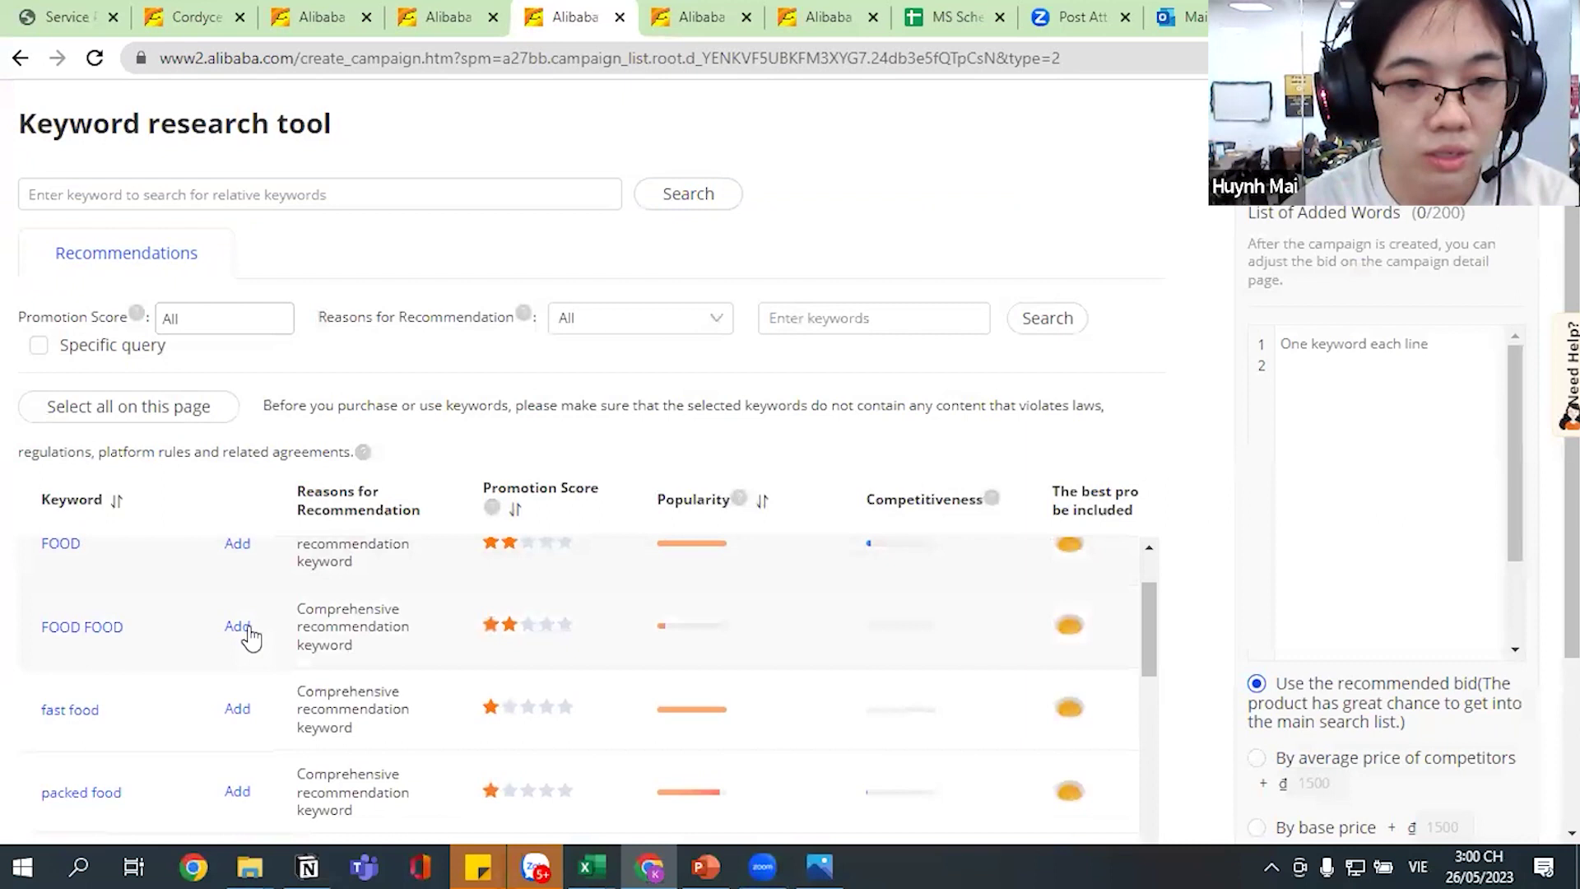
pyautogui.scroll(-10, 251, 638)
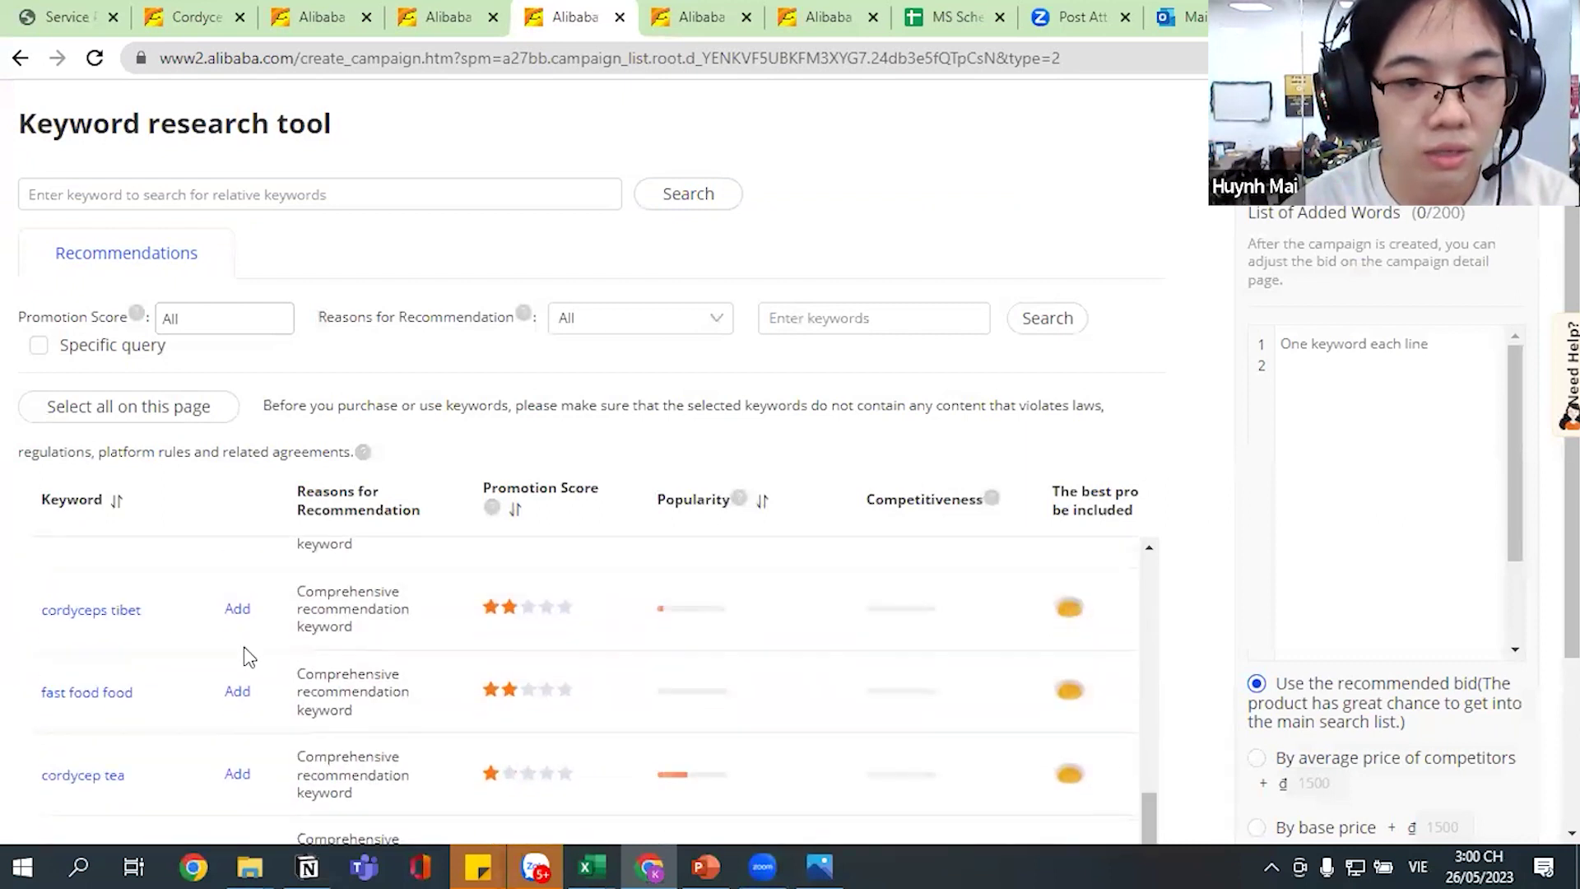
pyautogui.scroll(10, 247, 633)
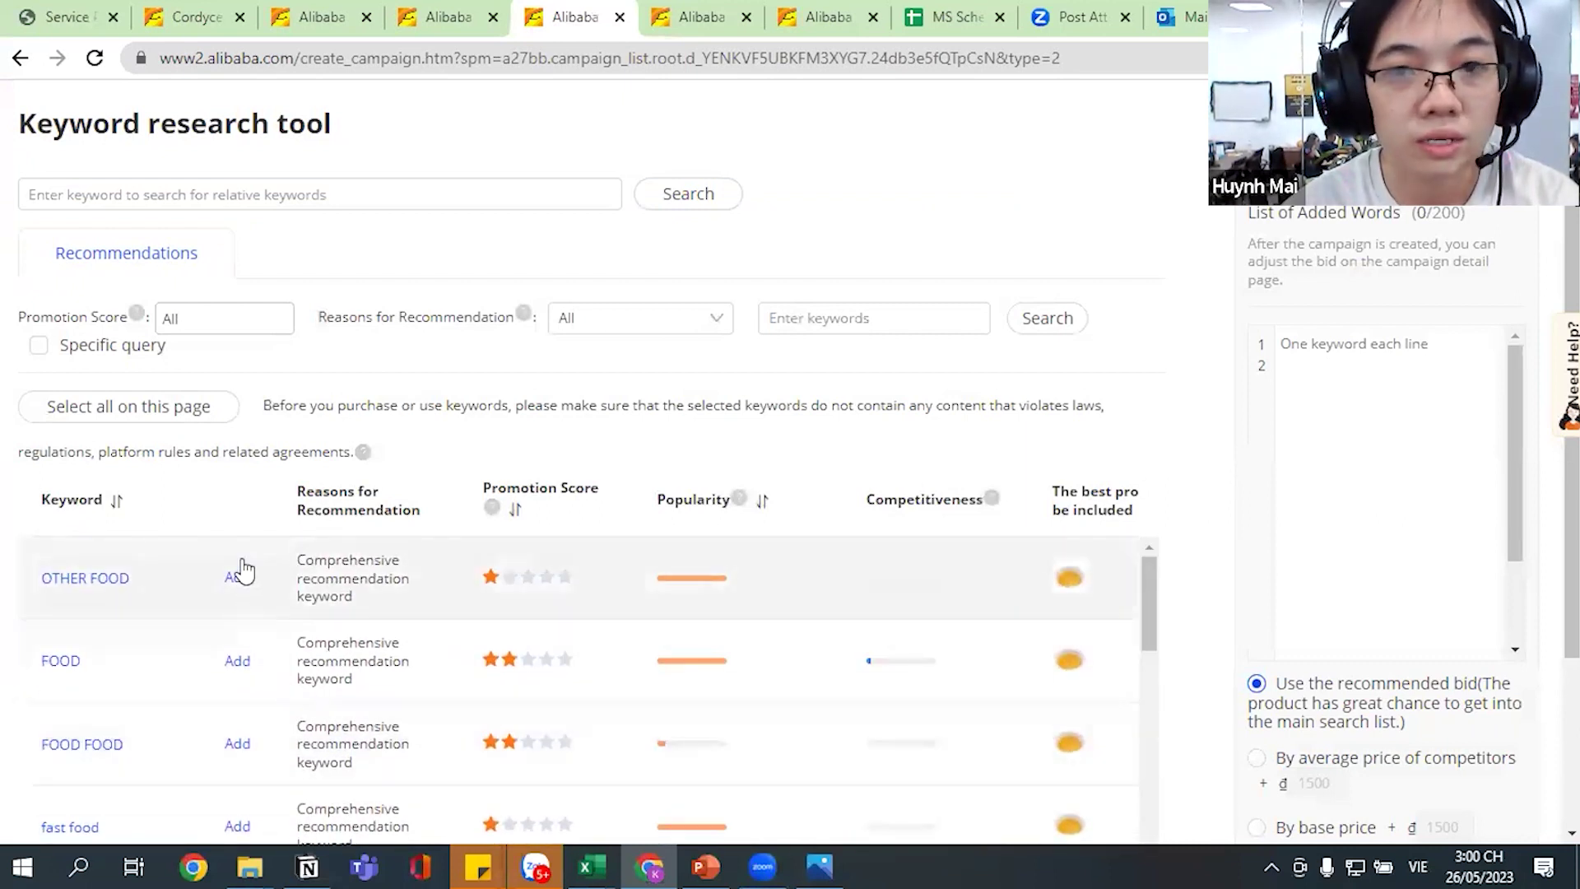
pyautogui.click(245, 668)
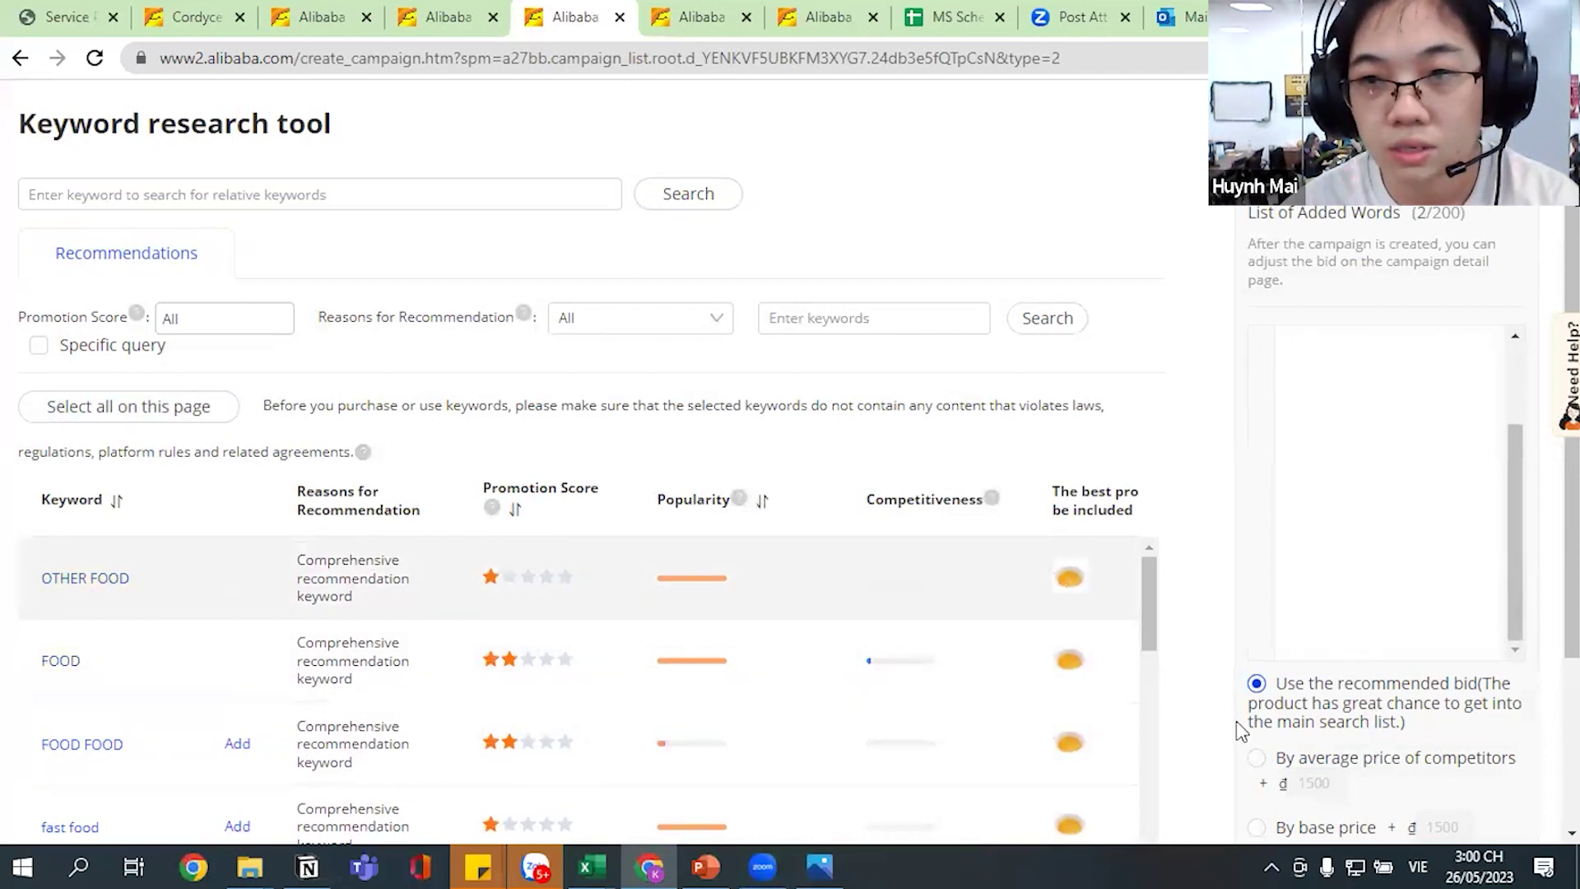
pyautogui.scroll(-3, 1317, 707)
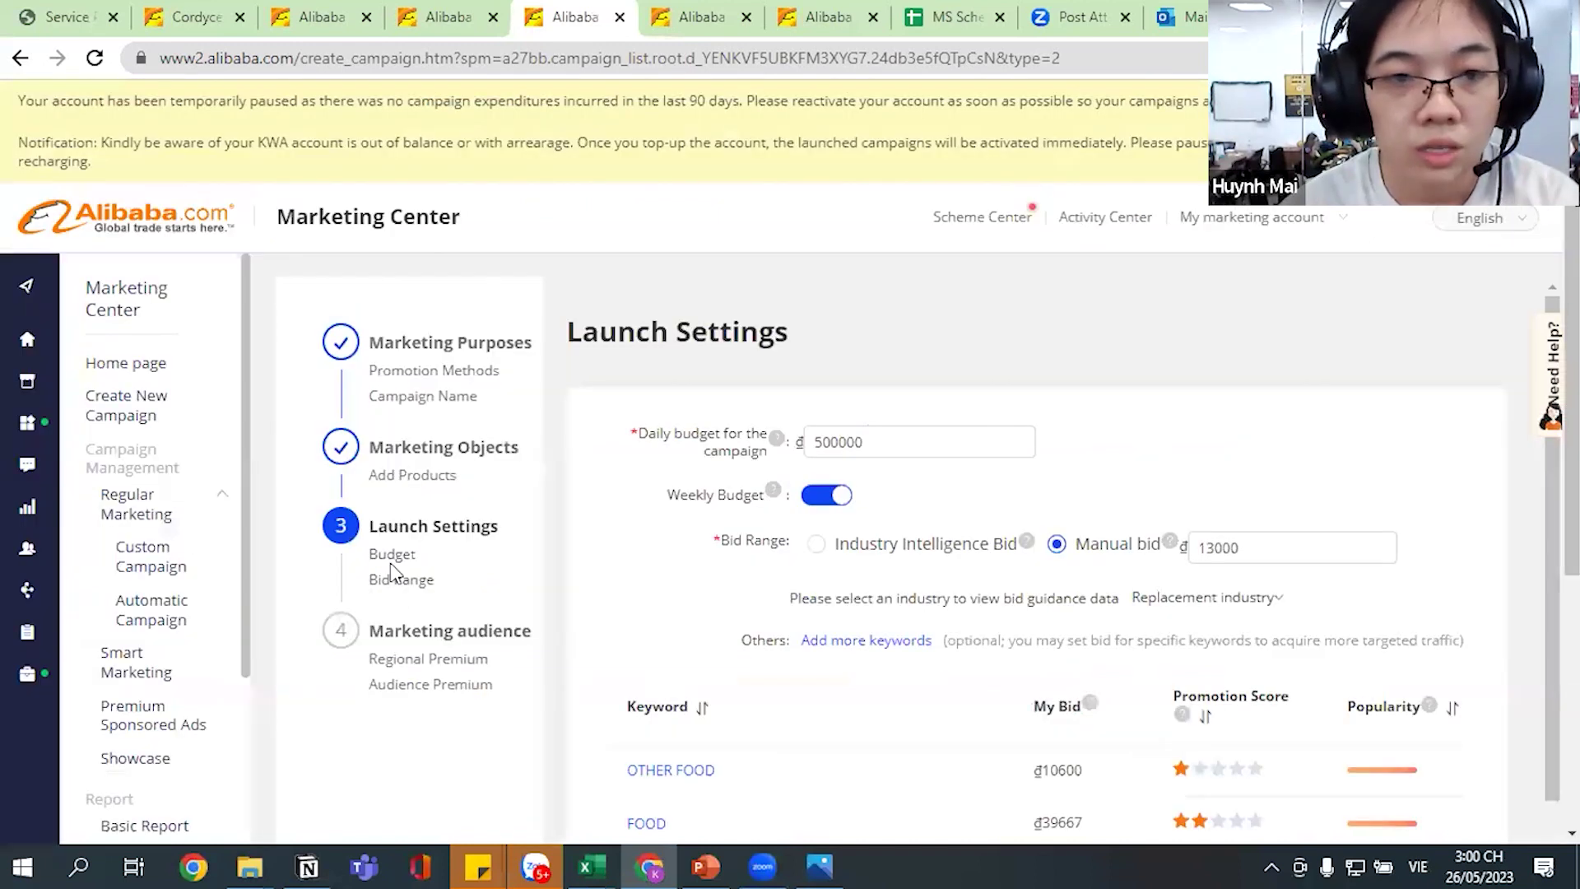
# Save the launch settings, continue to the target audience, and deselect all recommended regions in the regional premium settings.
pyautogui.scroll(-1, 885, 574)
pyautogui.scroll(-1, 881, 568)
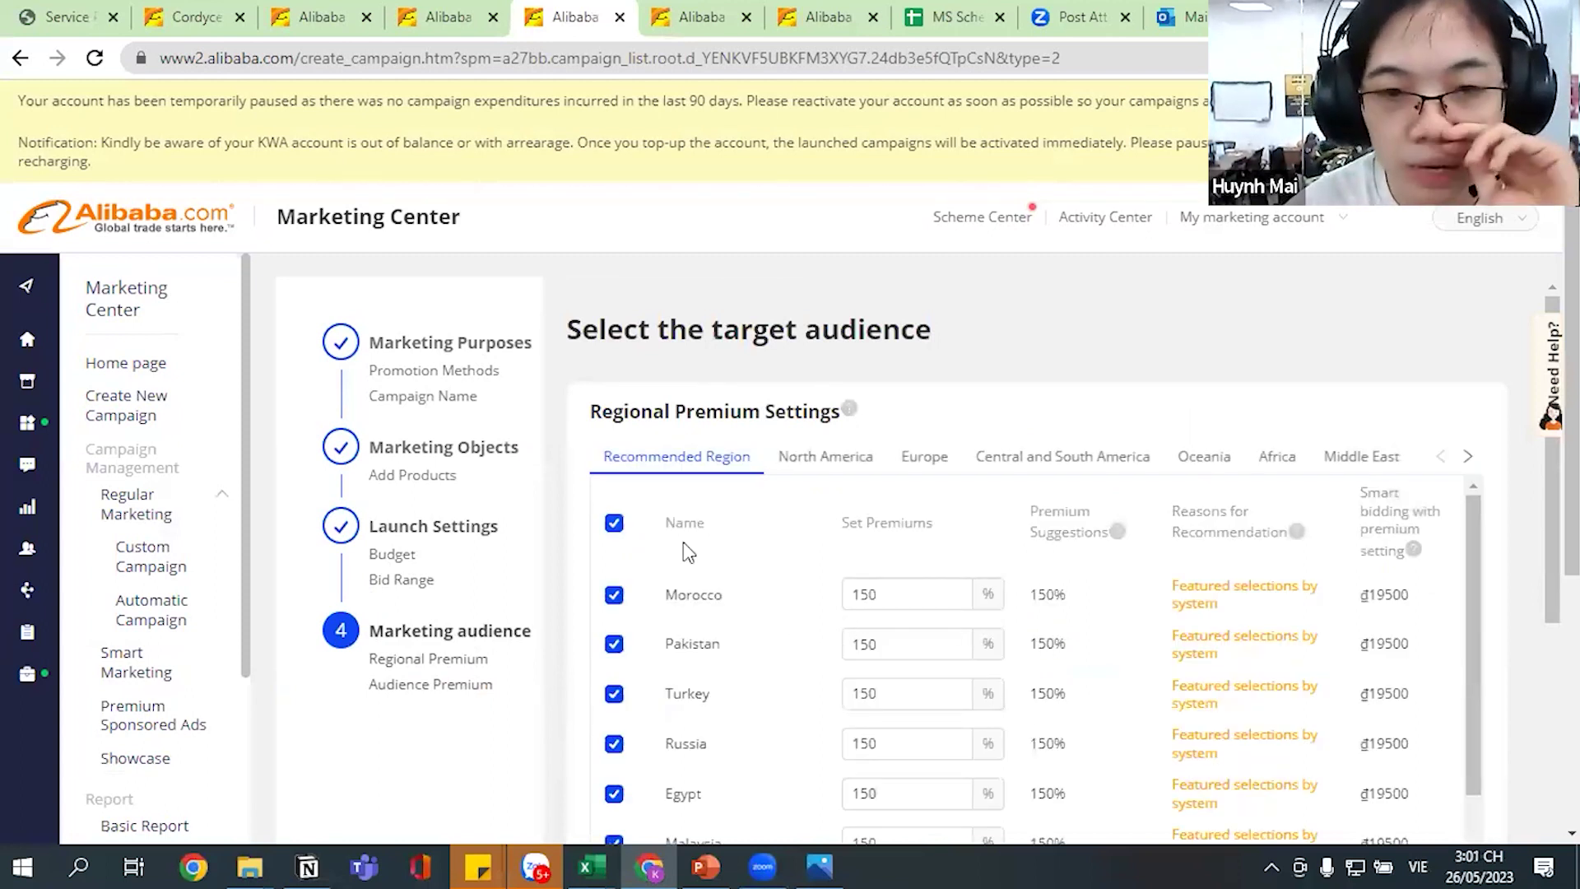
pyautogui.click(613, 524)
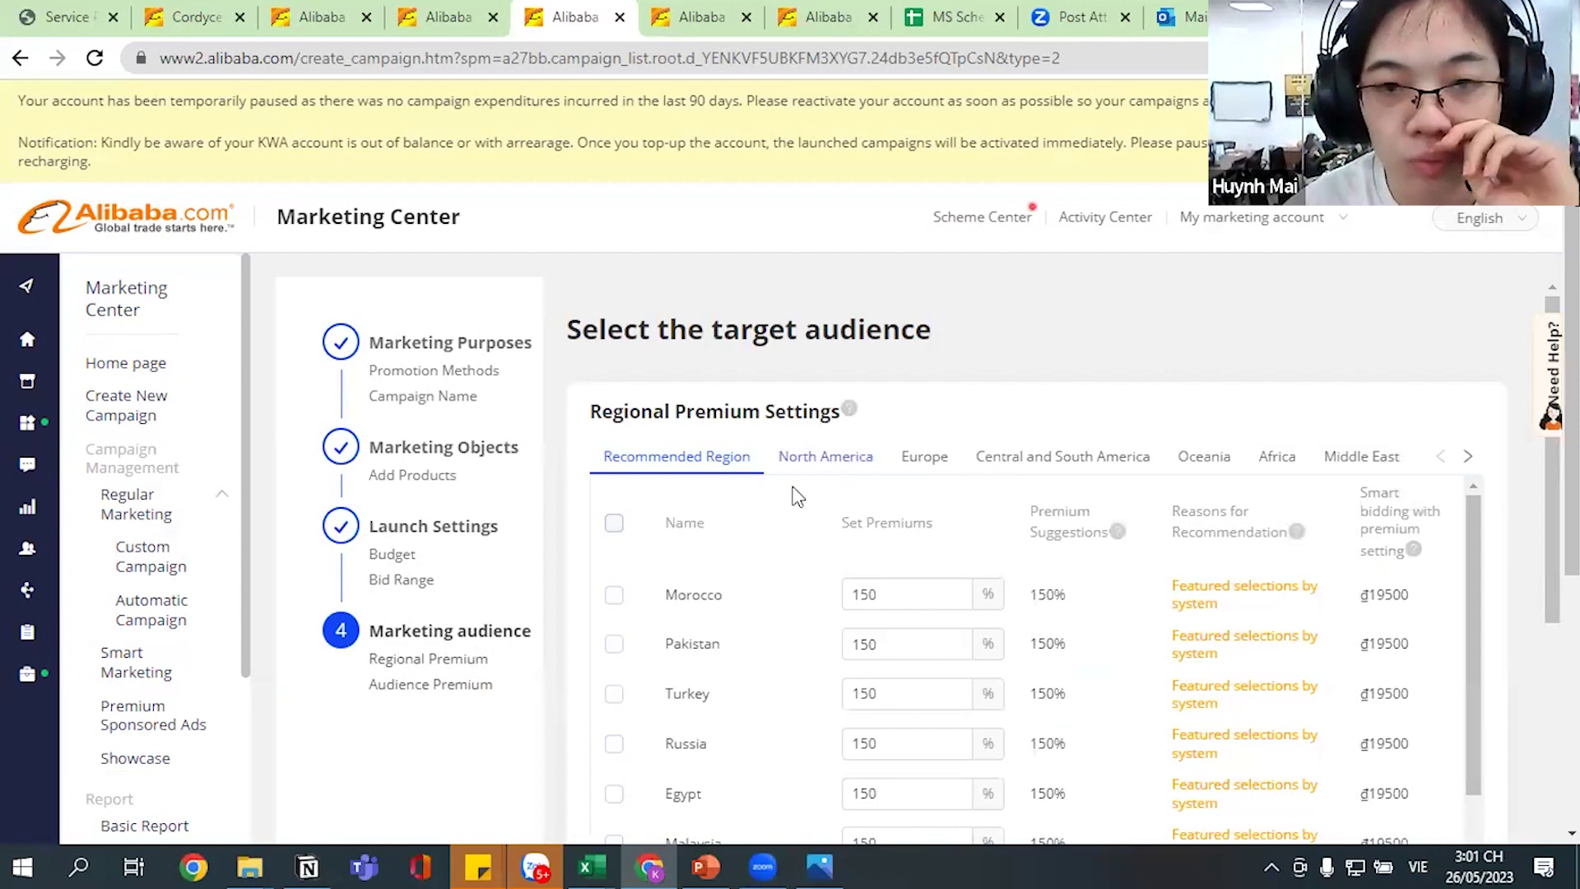
# Select Canada and United States among the North America regions and set both premiums to 150%.
pyautogui.click(818, 468)
pyautogui.click(614, 574)
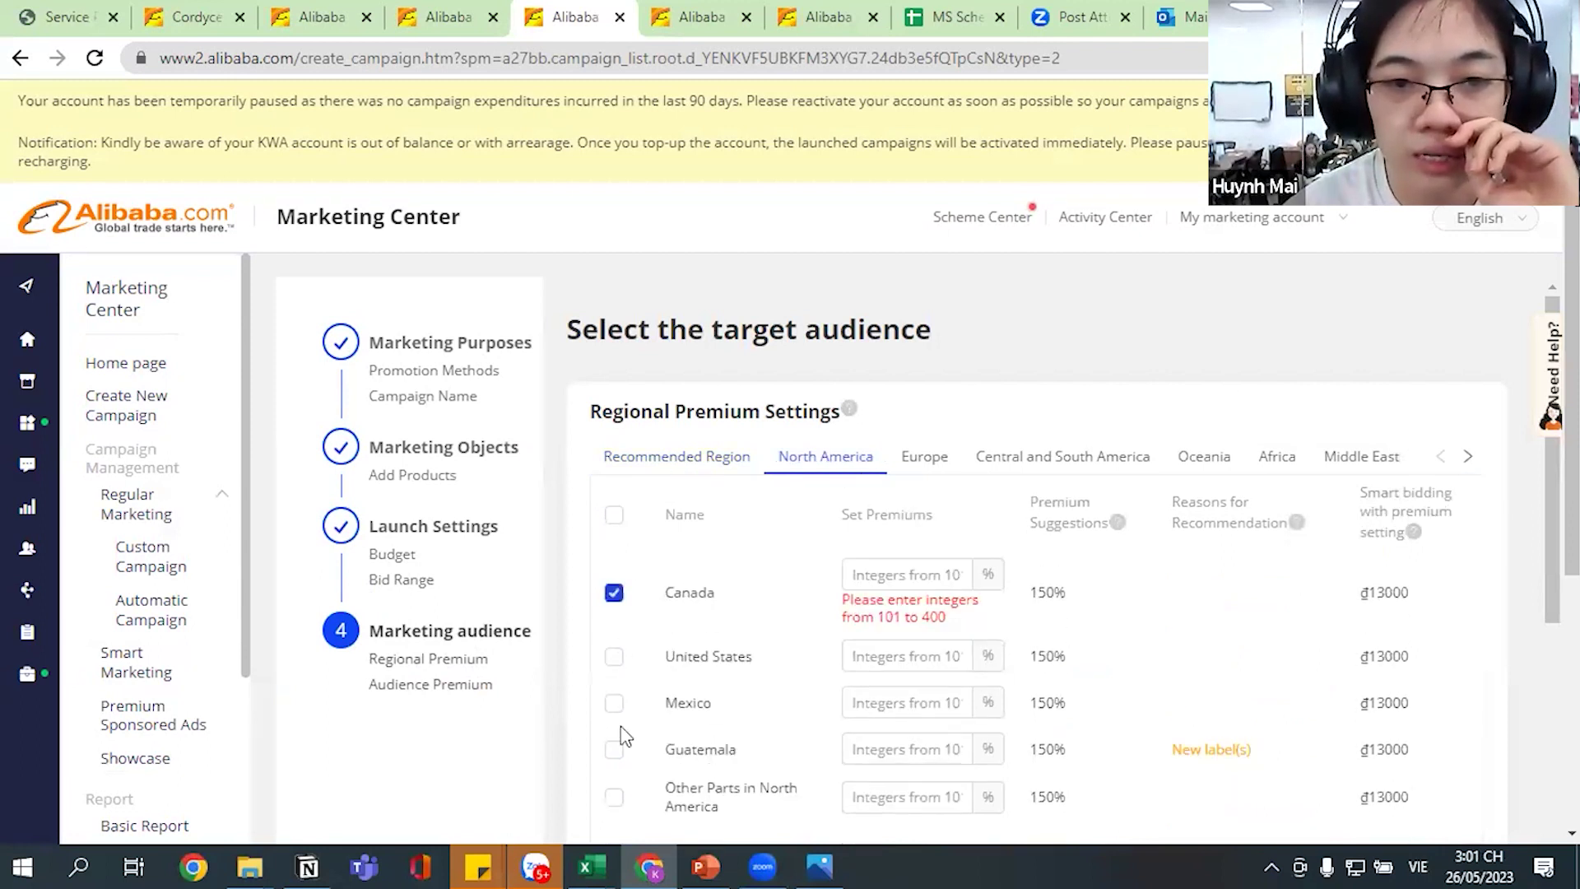
pyautogui.click(613, 674)
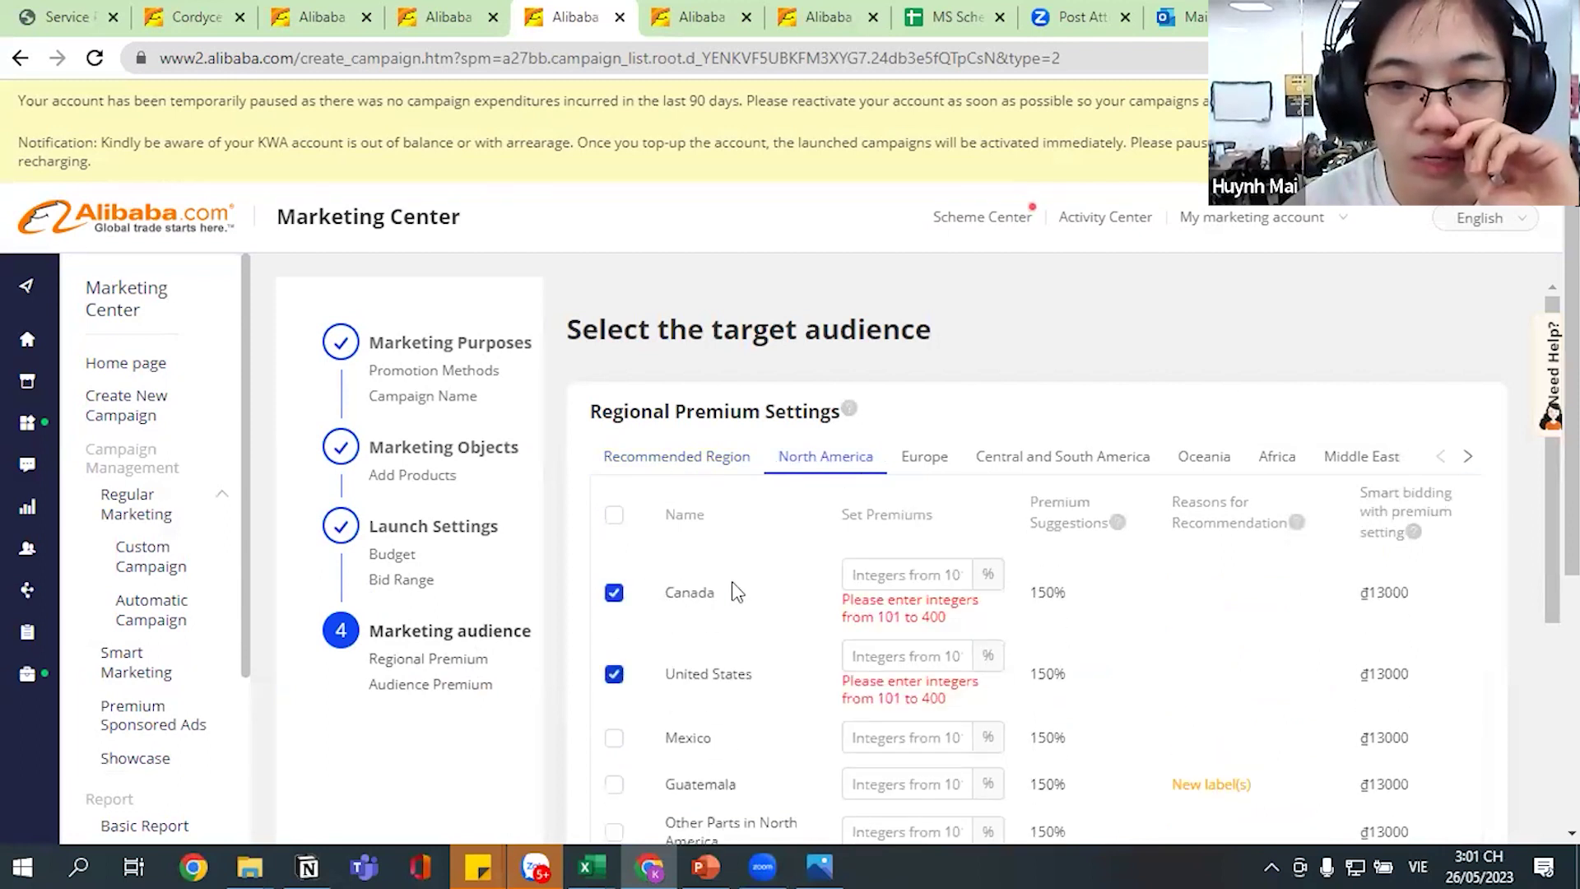
pyautogui.click(874, 571)
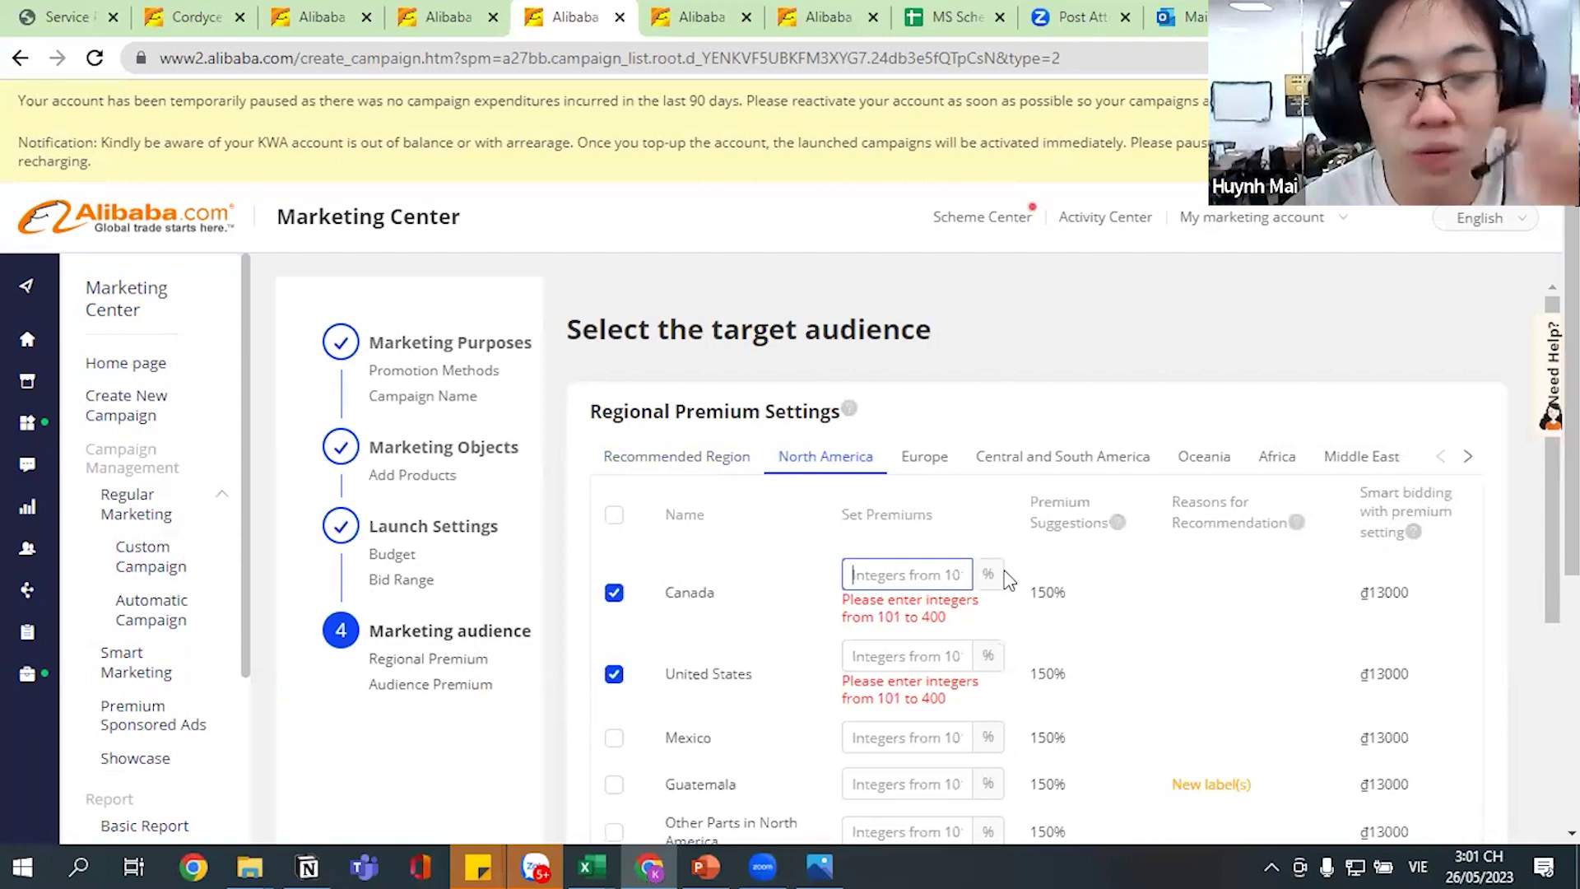
pyautogui.write('150')
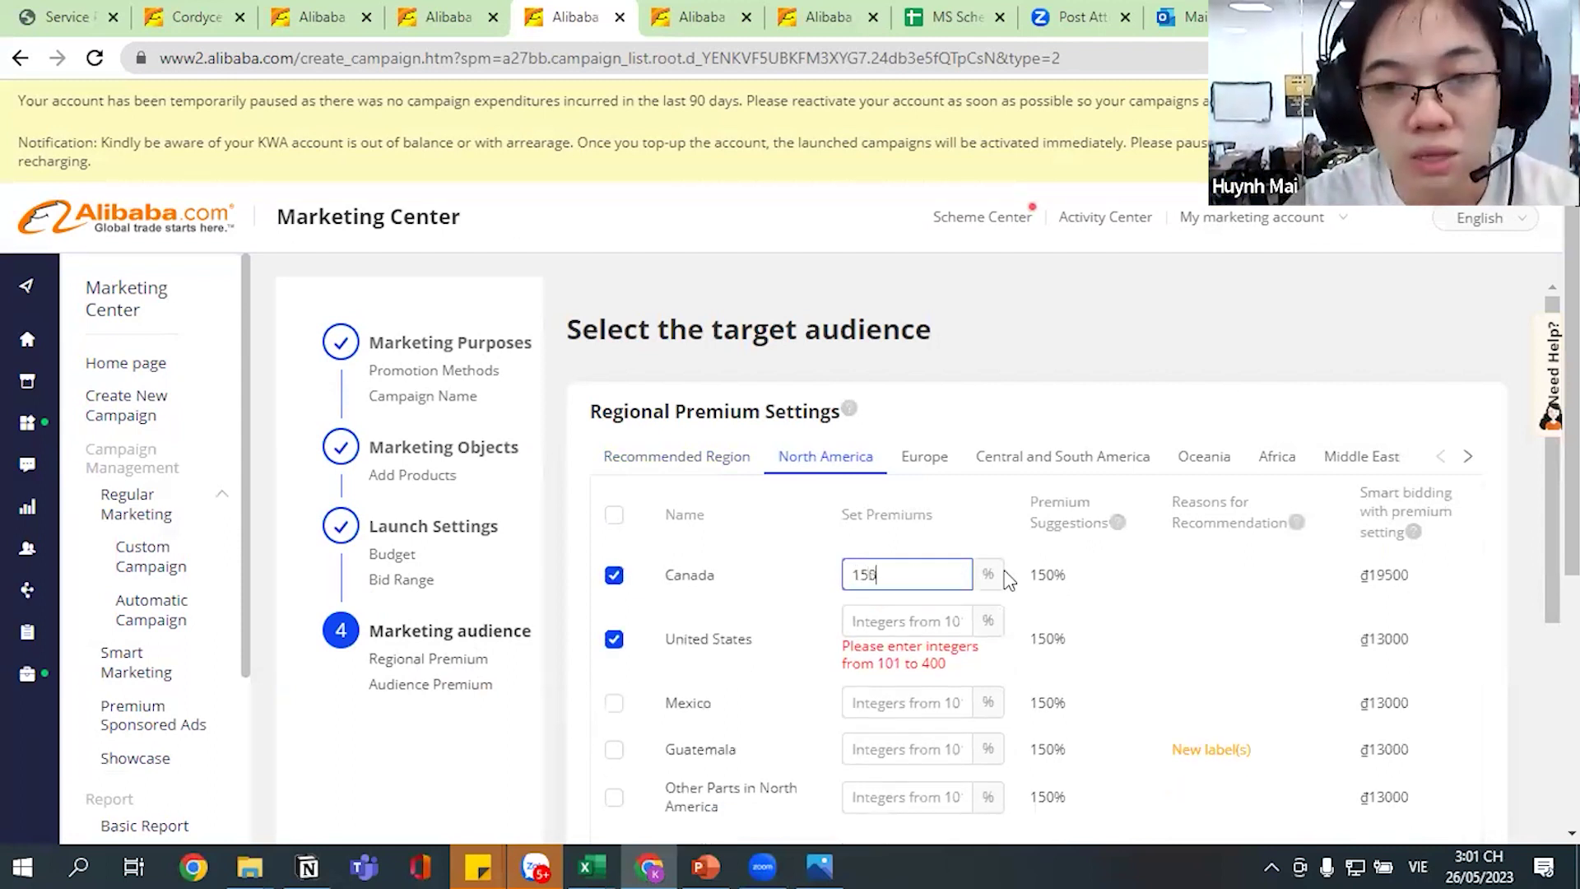
pyautogui.click(878, 628)
pyautogui.write('150')
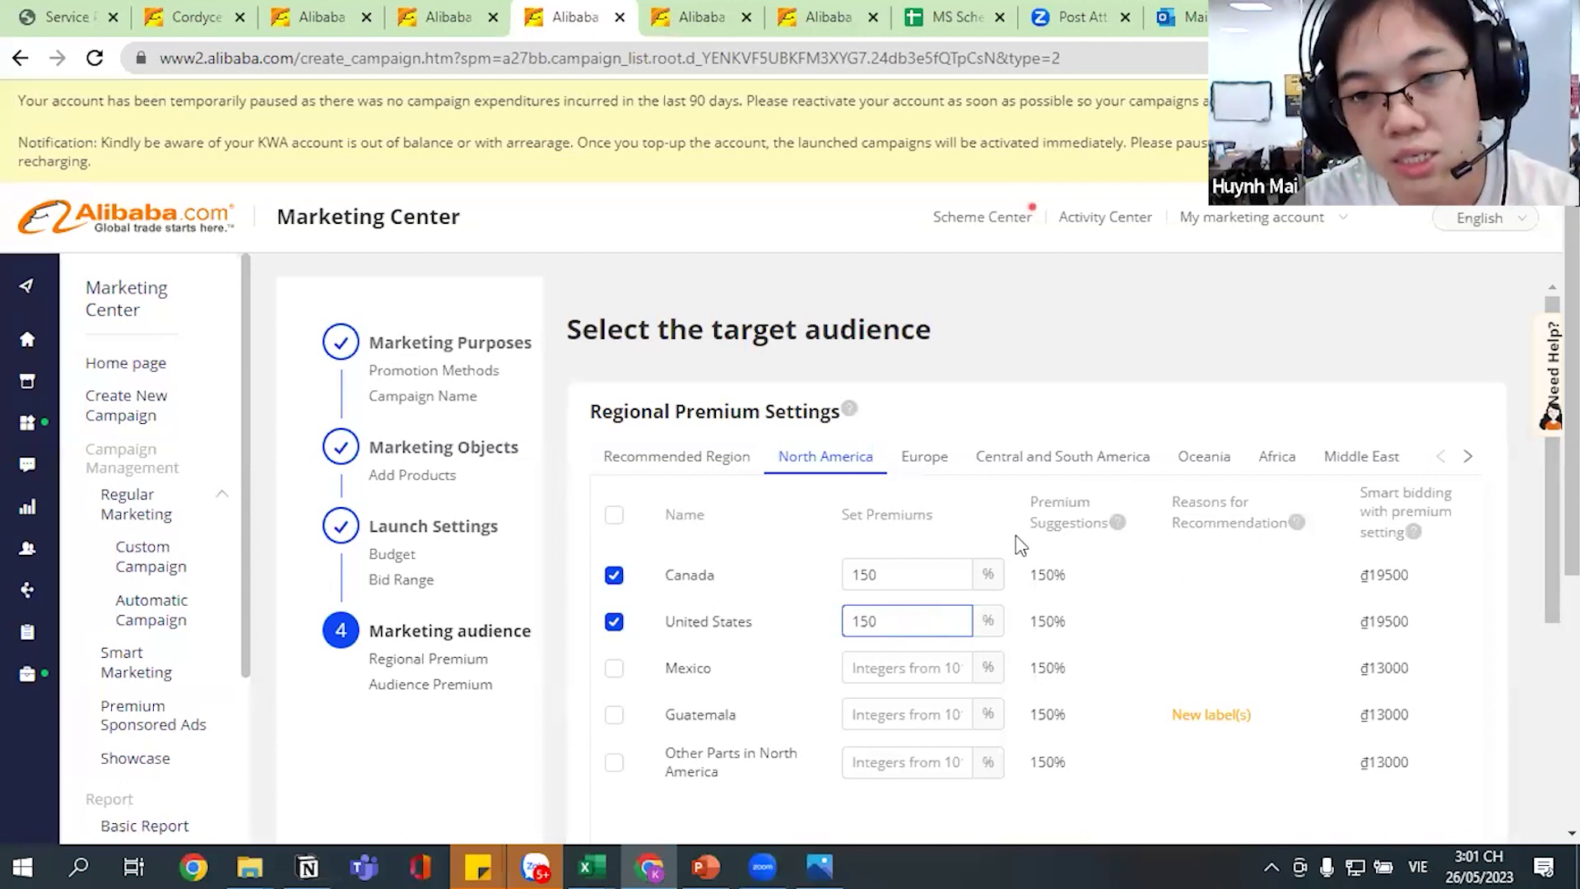
pyautogui.click(911, 573)
# Select The UK and Germany among the Europe regions and set both premiums to 150%.
pyautogui.click(928, 454)
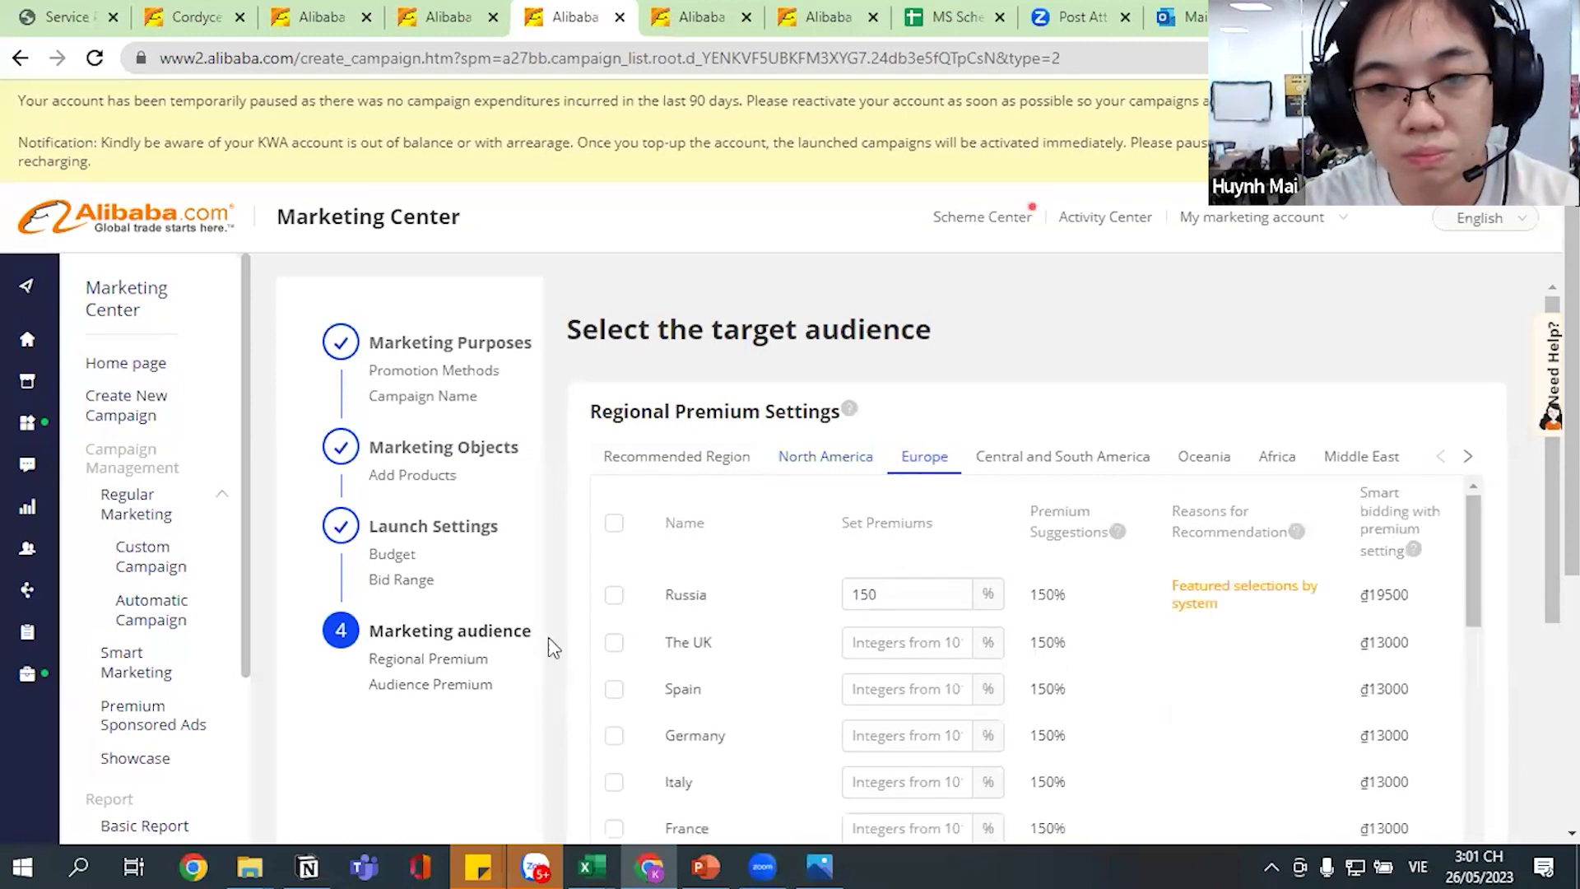
pyautogui.click(617, 645)
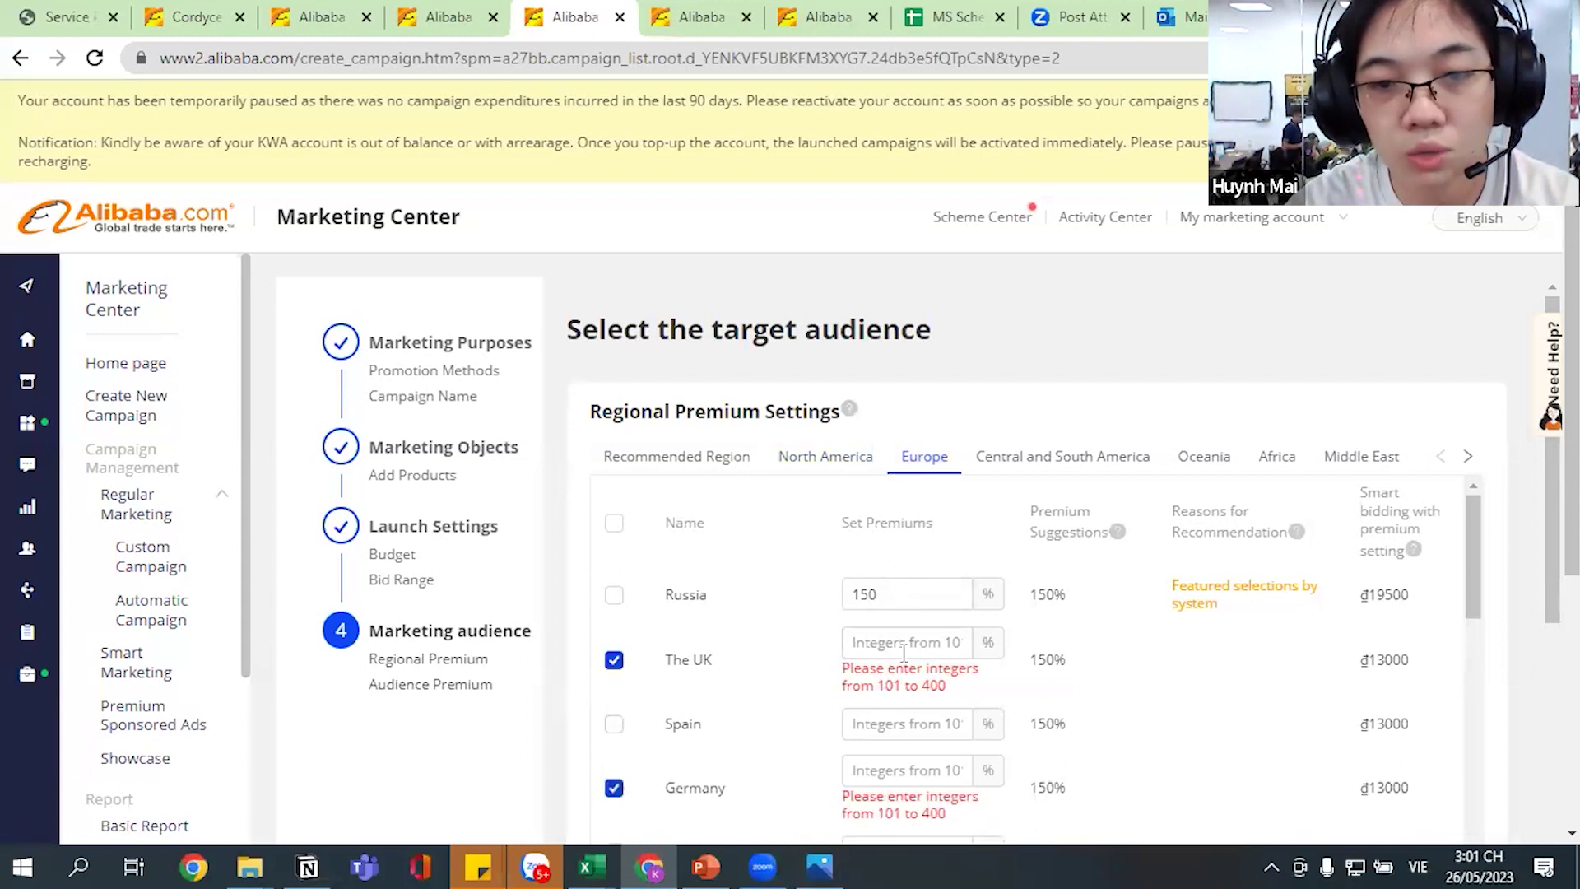
pyautogui.write('1')
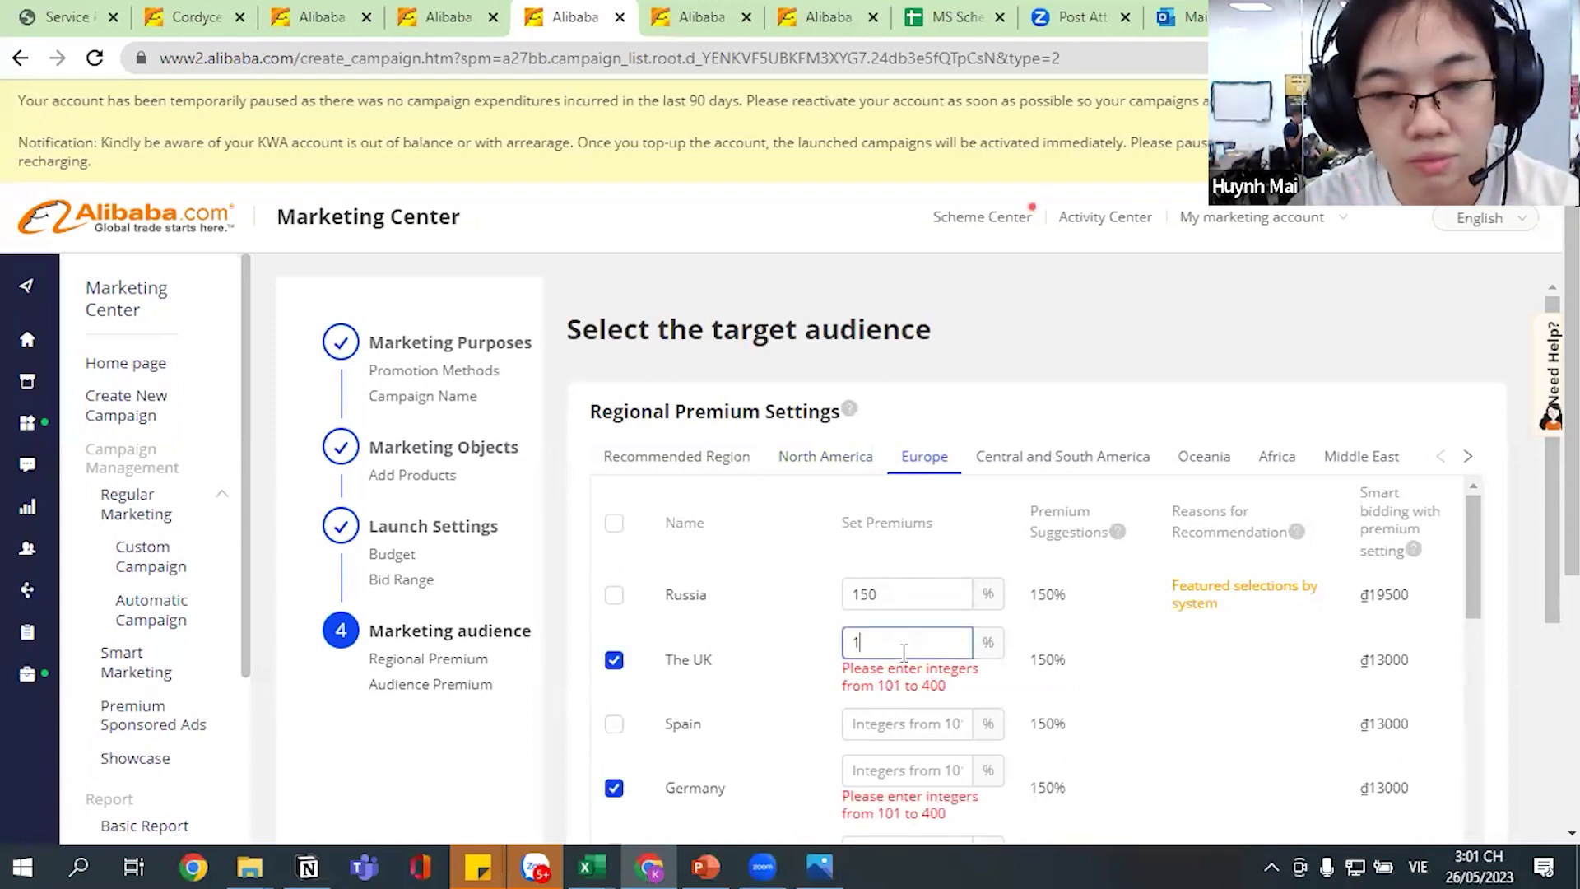
pyautogui.write('50')
pyautogui.click(885, 736)
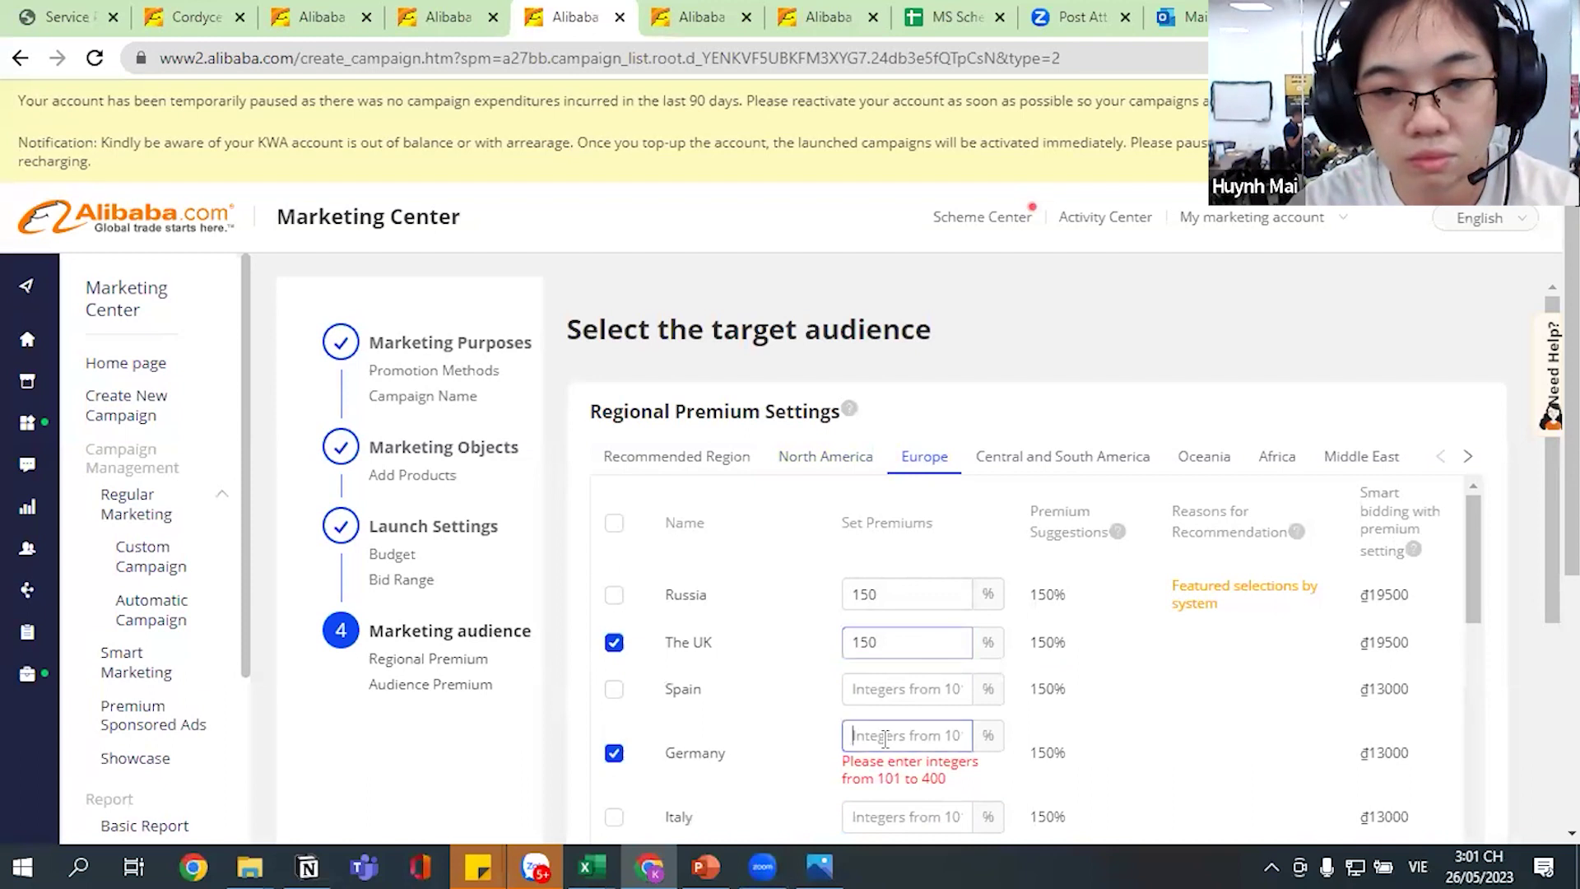
pyautogui.write('150')
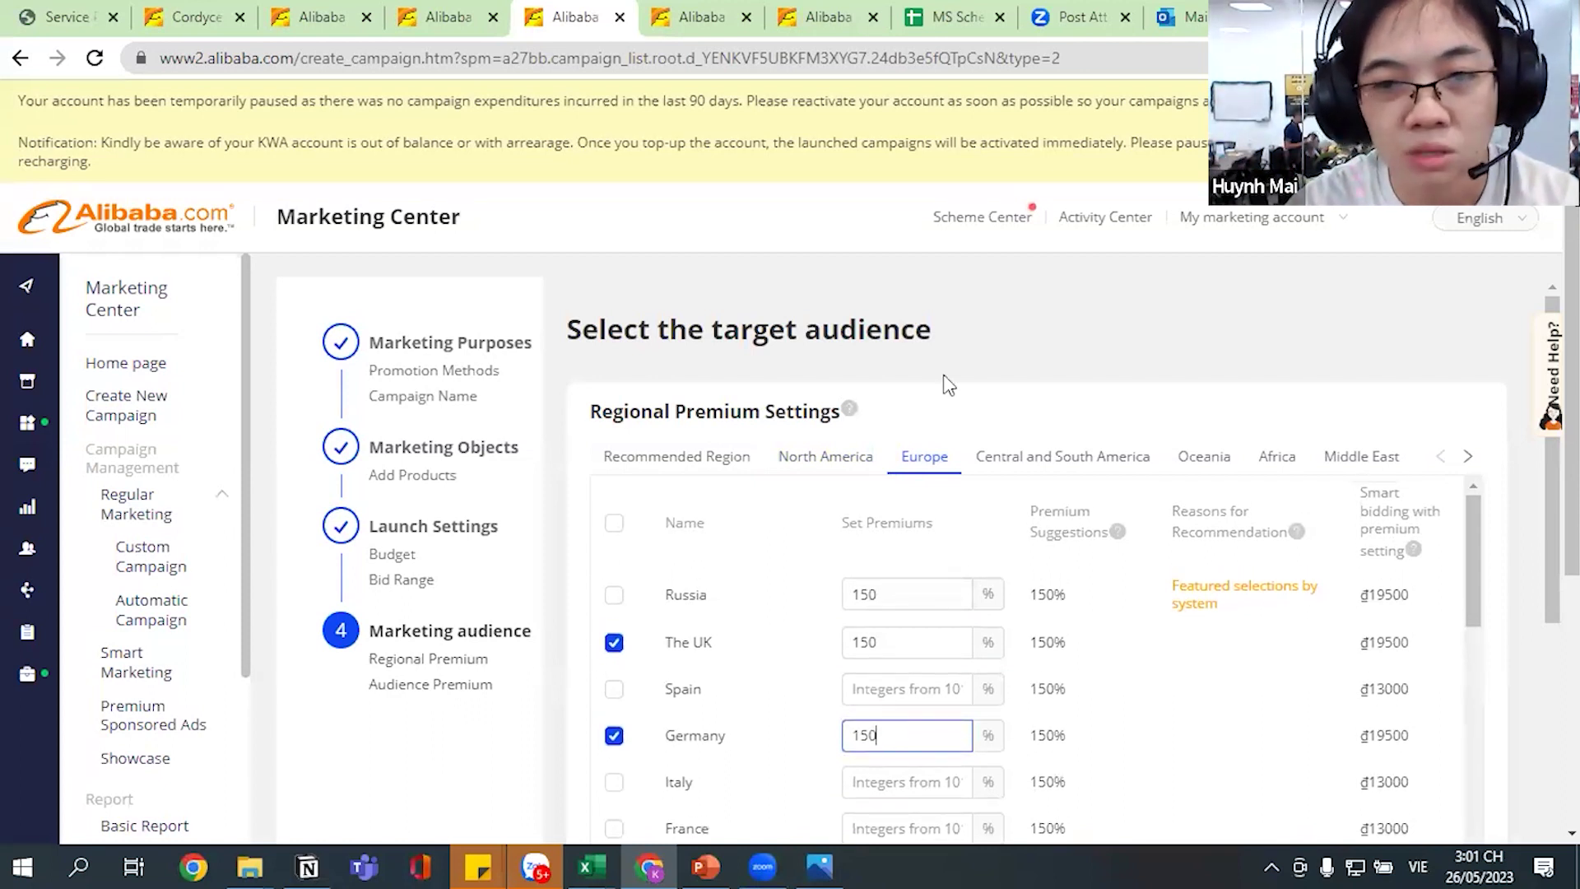
pyautogui.scroll(-1, 948, 385)
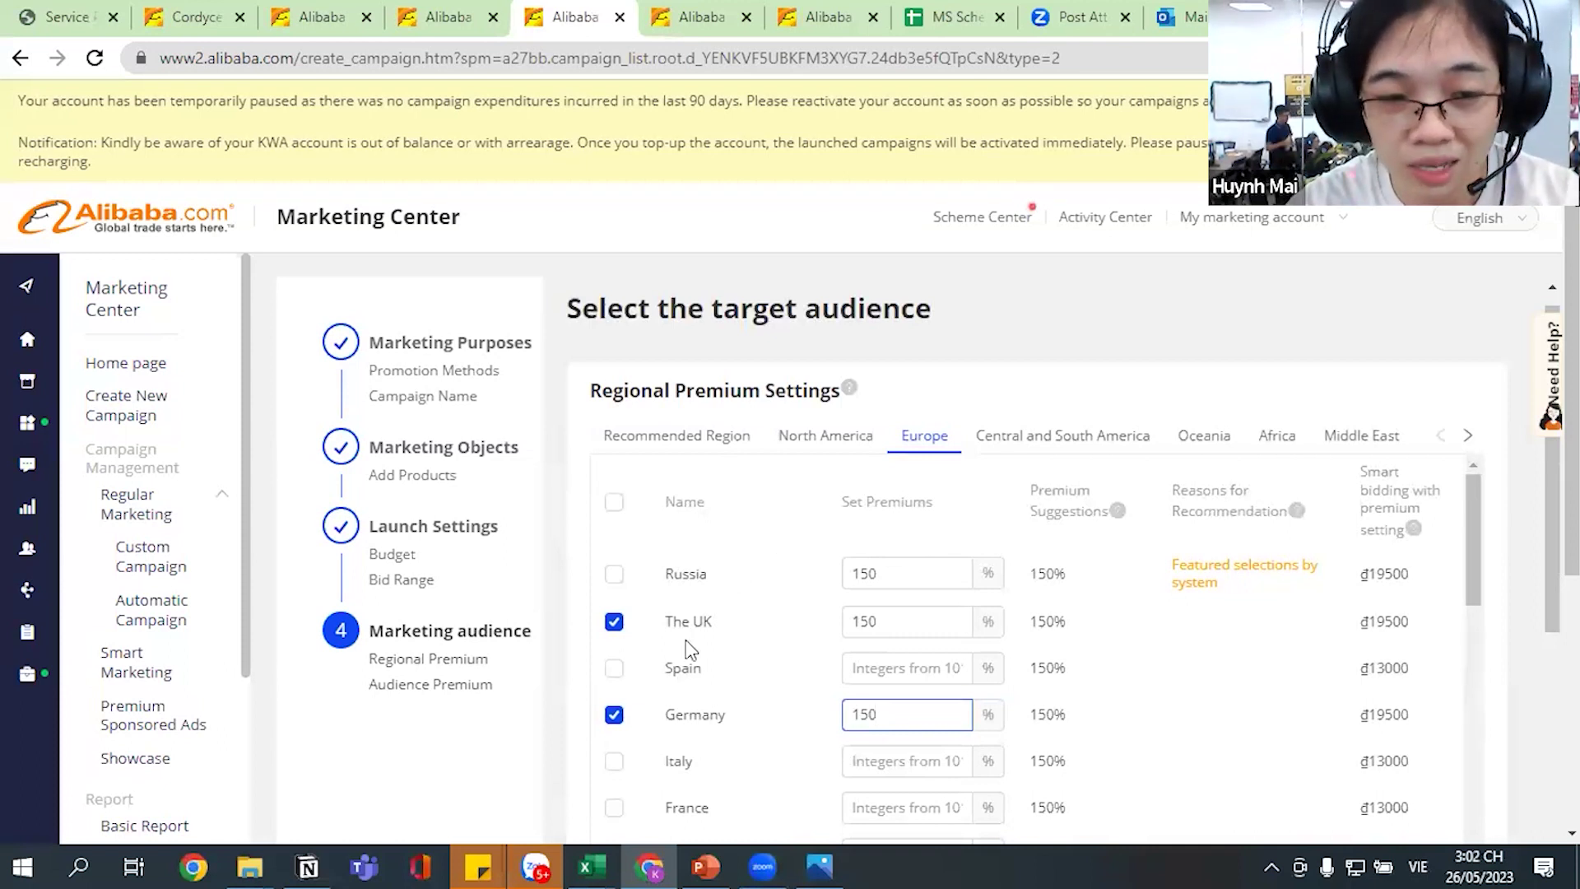
pyautogui.scroll(-1, 625, 724)
pyautogui.scroll(-2, 625, 724)
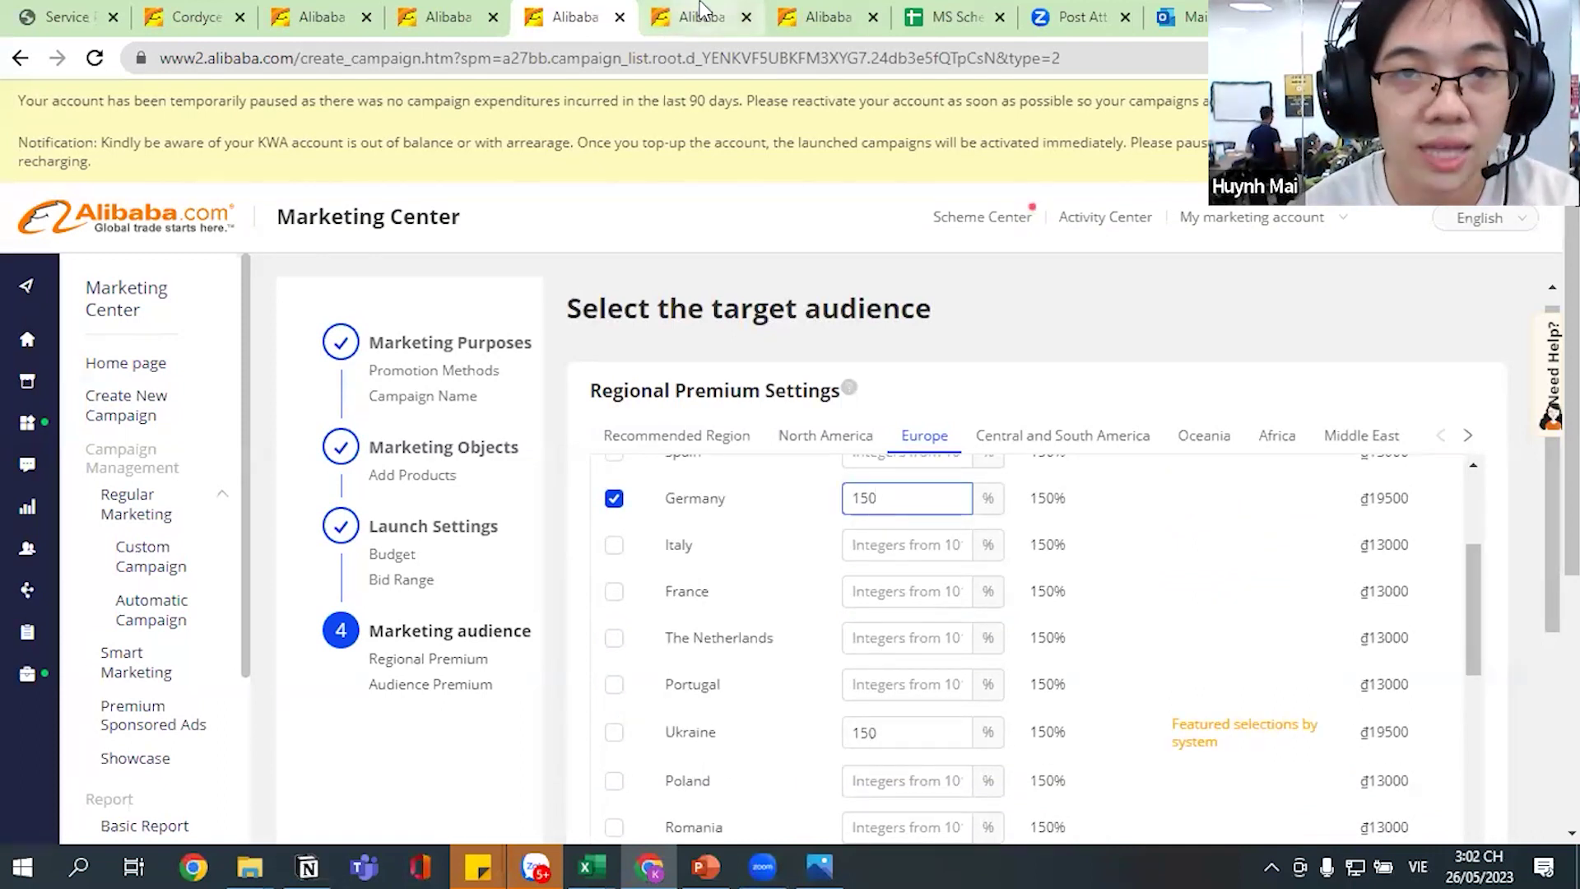
# Switch to the PowerPoint training deck and go through the KWA Custom campaign slides up to slide 24.
pyautogui.moveTo(701, 12)
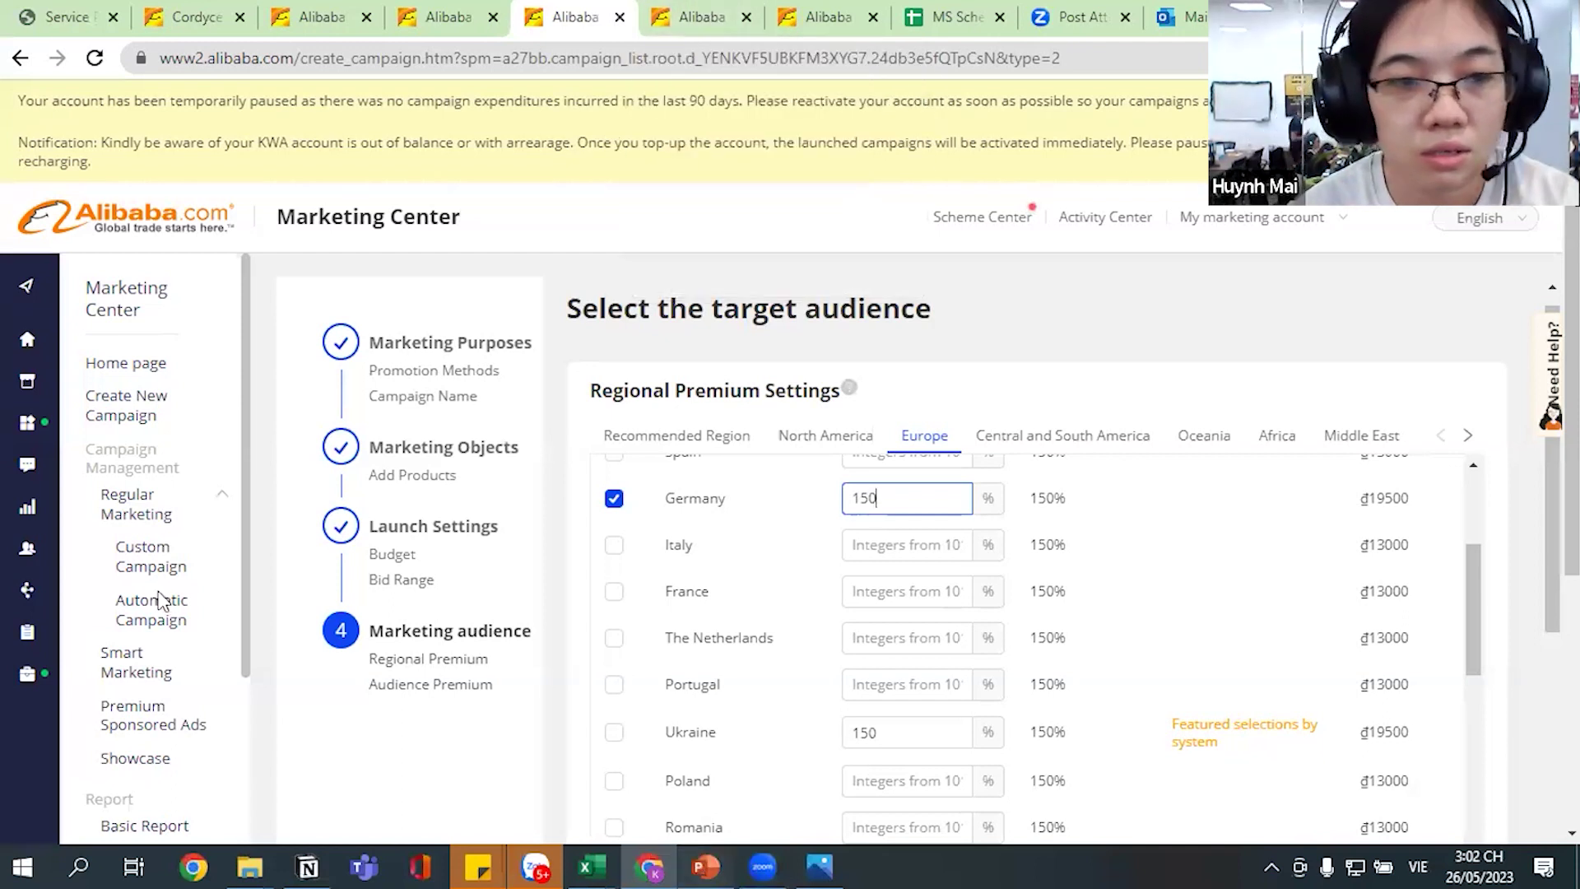
pyautogui.hotkey('alt', 'Tab')
pyautogui.press('Down')
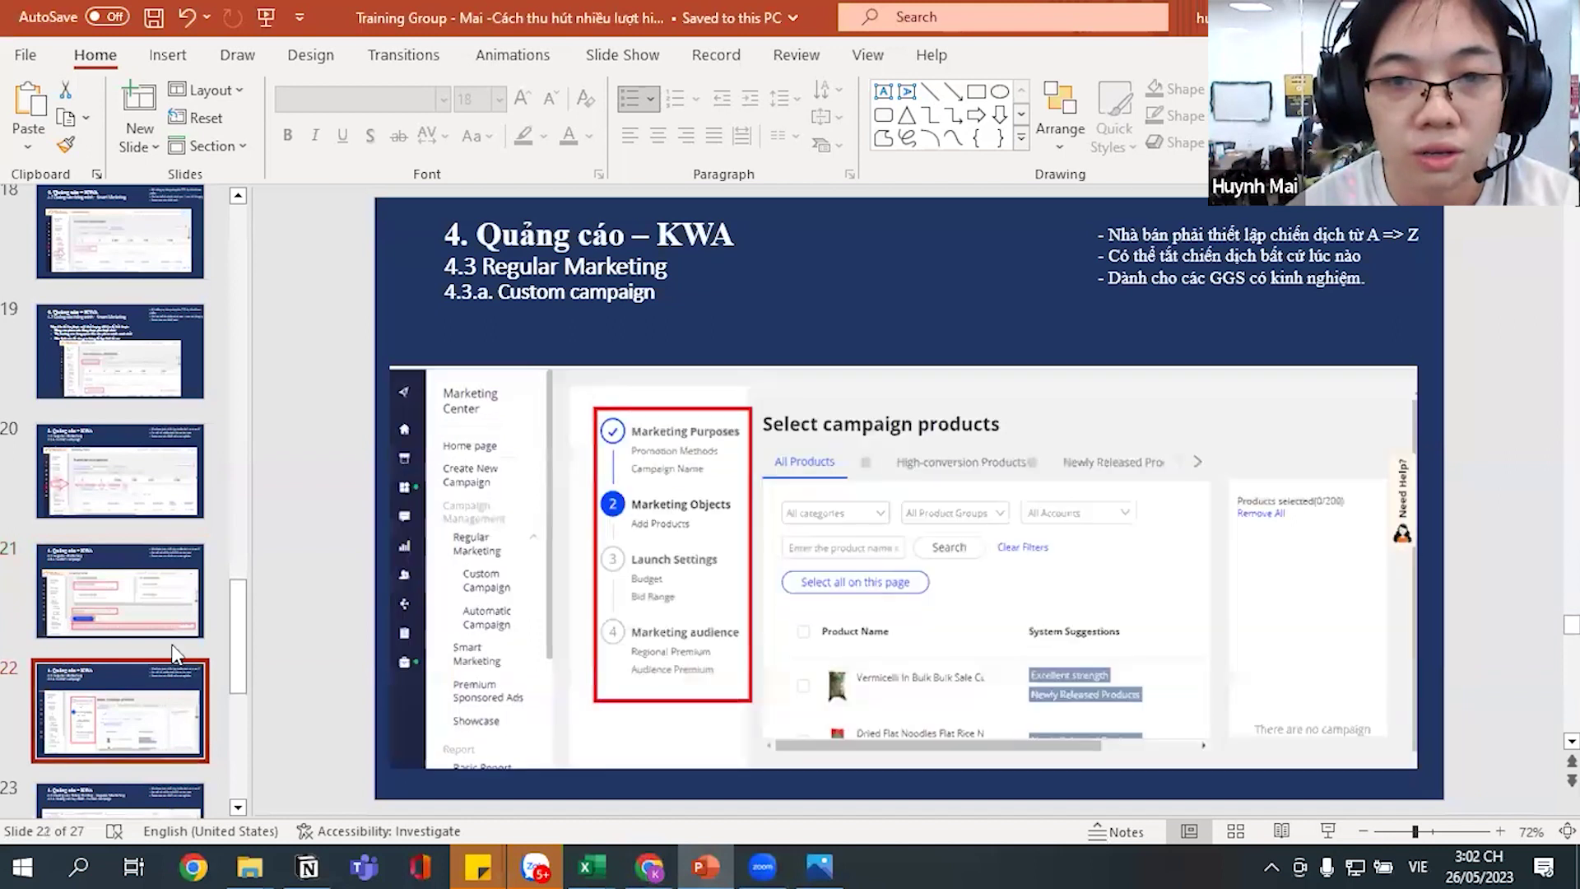
pyautogui.press('Down')
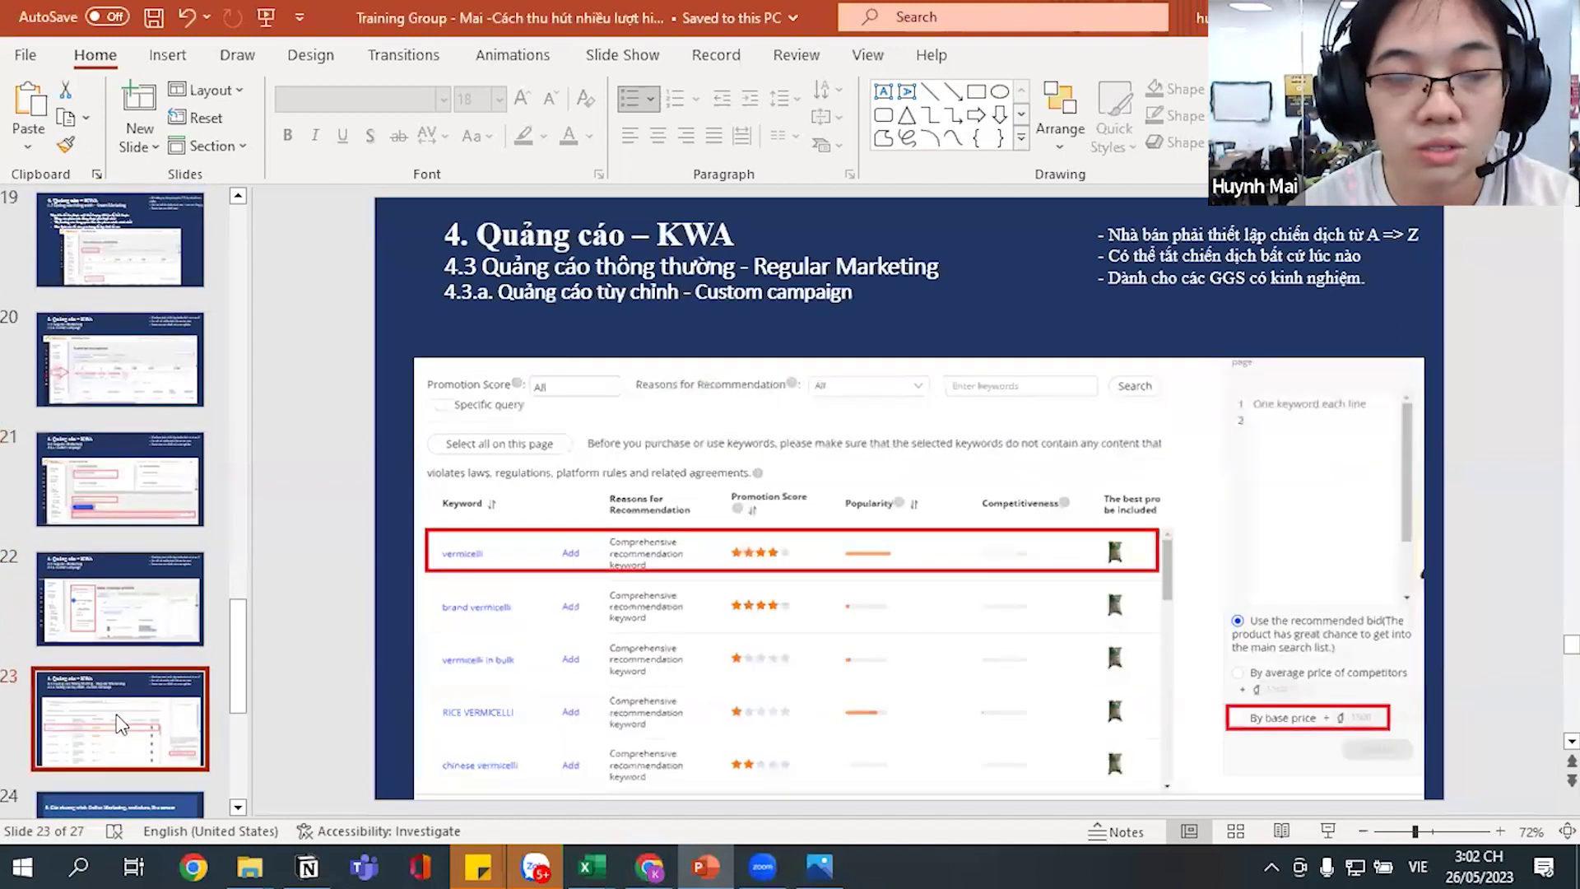
pyautogui.press('Down')
pyautogui.click(117, 701)
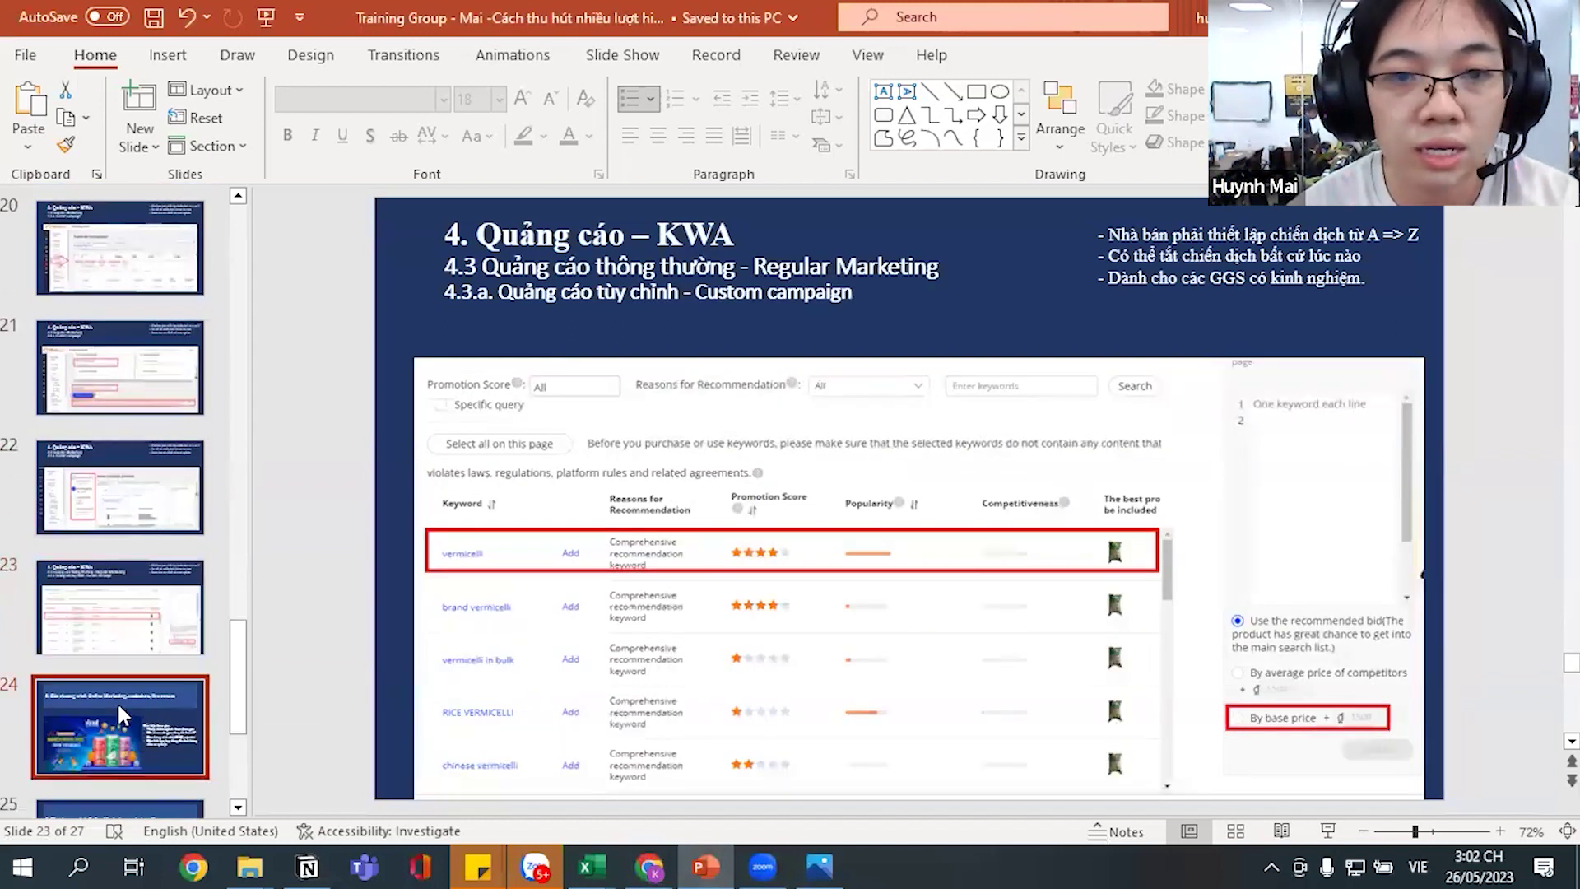